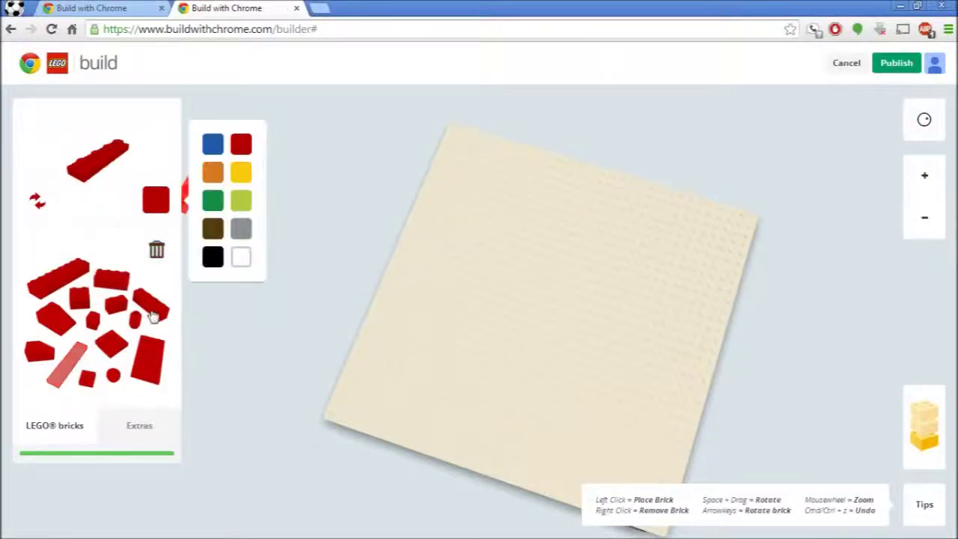
# - Build a red capital B in the baseplate's corner from 1x4 and 1x2 bricks, filling the last gap with a 1x1 brick
pyautogui.click(153, 317)
pyautogui.click(443, 138)
pyautogui.click(429, 169)
pyautogui.press('Right')
pyautogui.click(475, 130)
pyautogui.click(462, 164)
pyautogui.click(449, 192)
pyautogui.click(116, 303)
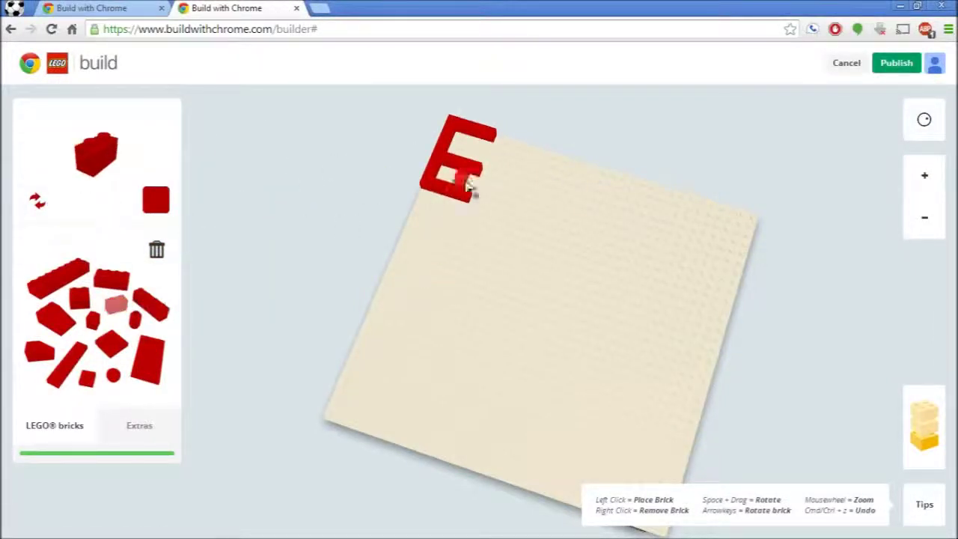
pyautogui.click(466, 181)
pyautogui.click(486, 146)
pyautogui.click(93, 320)
pyautogui.click(481, 161)
# - Form a red lowercase u beside the B out of single-stud bricks
pyautogui.click(513, 160)
pyautogui.click(510, 169)
pyautogui.click(505, 178)
pyautogui.click(502, 188)
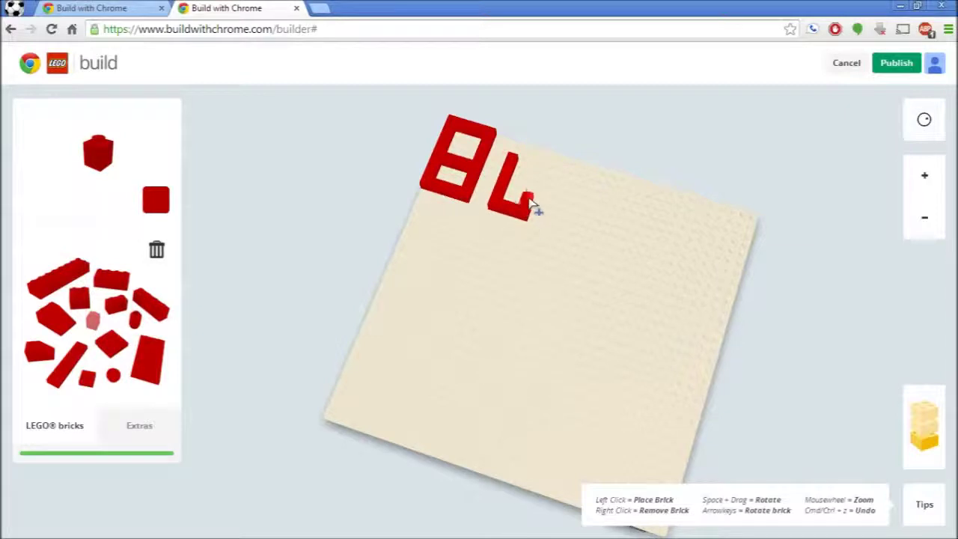
# - Lay out the red letters i and l after the u, making the l taller than the i
pyautogui.click(570, 178)
pyautogui.click(567, 188)
pyautogui.click(563, 198)
pyautogui.click(559, 207)
pyautogui.click(597, 205)
pyautogui.click(592, 225)
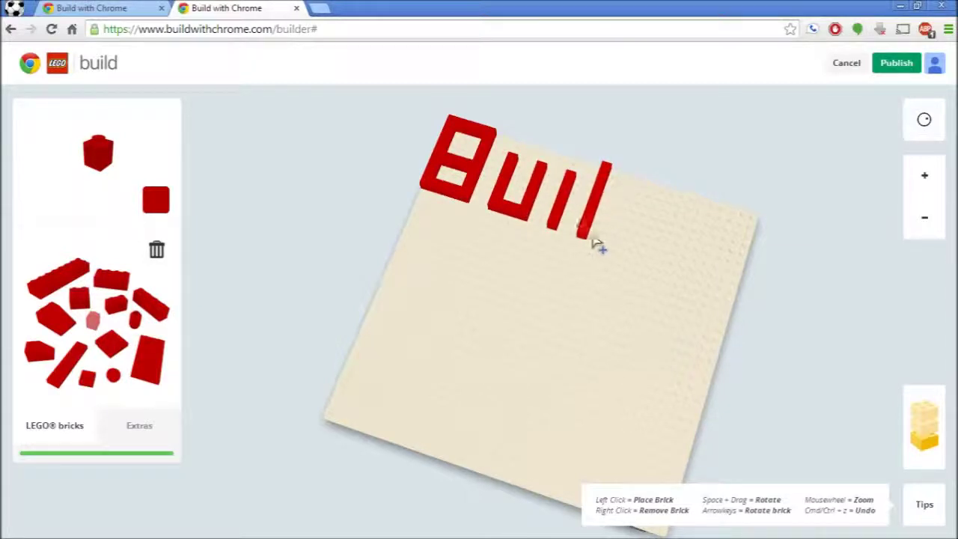
# - Finish the word "Build" with a red lowercase d made of single-stud bricks
pyautogui.click(618, 232)
pyautogui.click(638, 250)
pyautogui.click(651, 253)
pyautogui.click(660, 239)
pyautogui.click(665, 224)
pyautogui.click(669, 208)
pyautogui.click(674, 191)
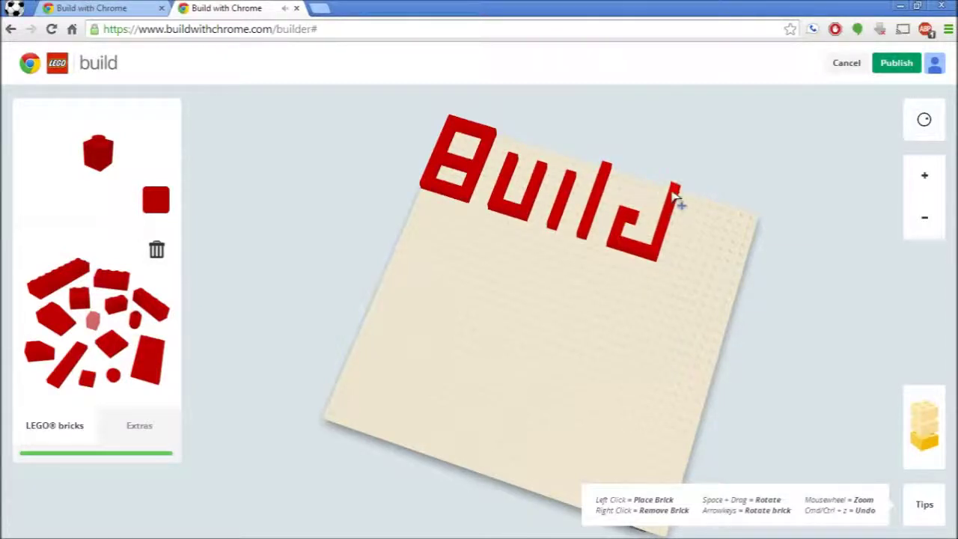
pyautogui.click(648, 223)
# - Start a second line below "Build" with a stepped red W made of single-stud bricks
pyautogui.click(446, 221)
pyautogui.click(452, 251)
pyautogui.click(459, 271)
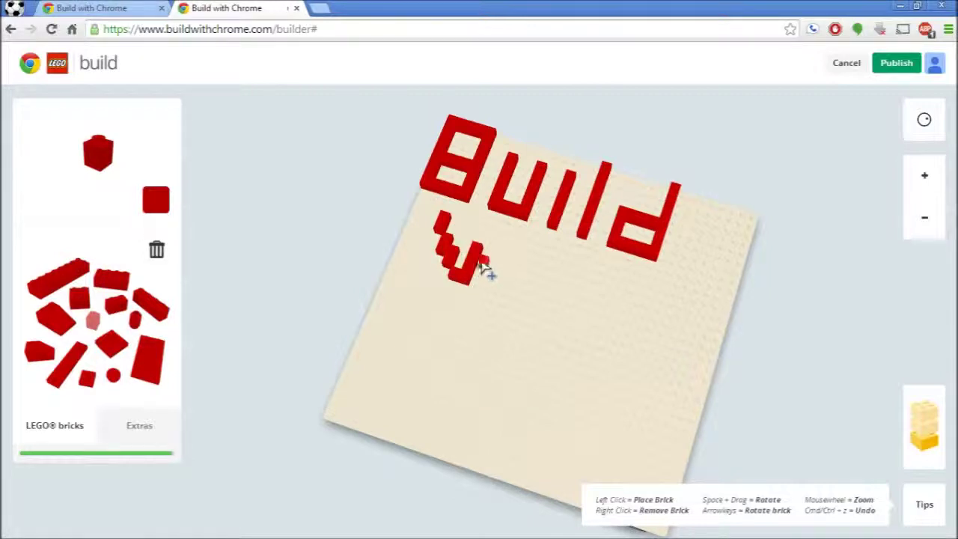
pyautogui.click(485, 281)
pyautogui.click(509, 271)
pyautogui.click(524, 262)
pyautogui.click(536, 234)
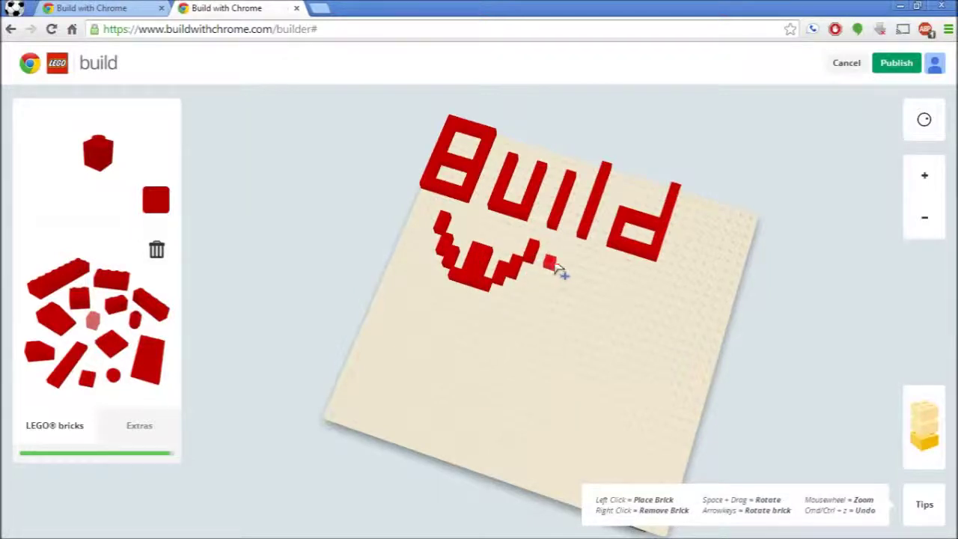
# - Complete the word "With" by laying the red letters i, t and h after the W
pyautogui.click(552, 261)
pyautogui.click(542, 293)
pyautogui.click(584, 262)
pyautogui.click(578, 283)
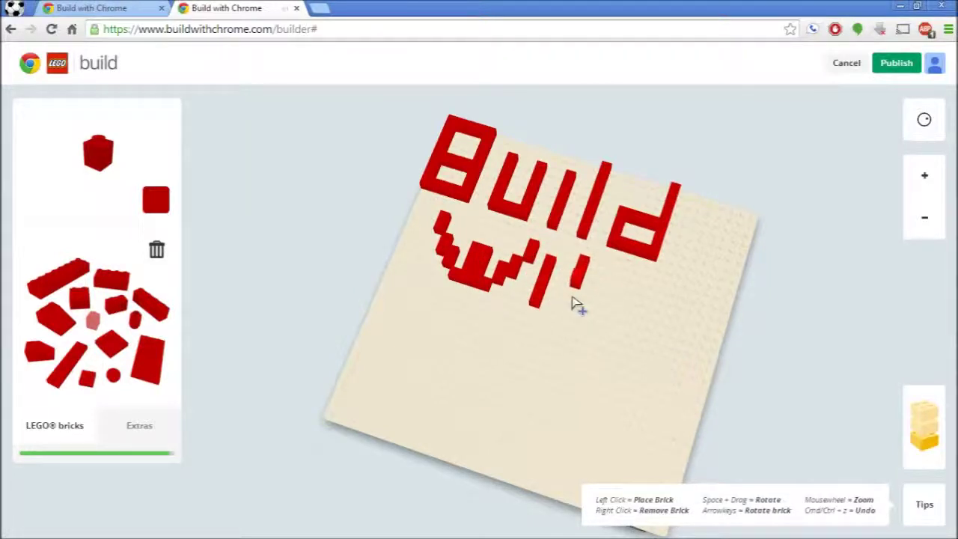
pyautogui.click(631, 302)
pyautogui.click(656, 318)
# - Begin a third line below "With" with a large red capital C of single-stud bricks
pyautogui.click(430, 301)
pyautogui.click(418, 299)
pyautogui.click(406, 297)
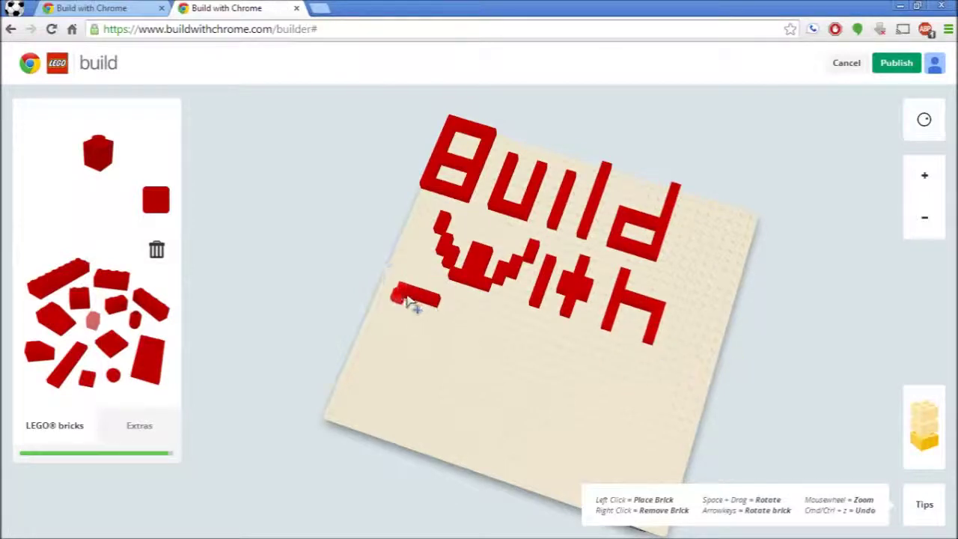
pyautogui.click(393, 292)
pyautogui.click(388, 305)
pyautogui.click(382, 320)
pyautogui.click(376, 334)
pyautogui.click(410, 346)
# - Add the red letters h and r after the C on the third line
pyautogui.click(457, 301)
pyautogui.click(449, 339)
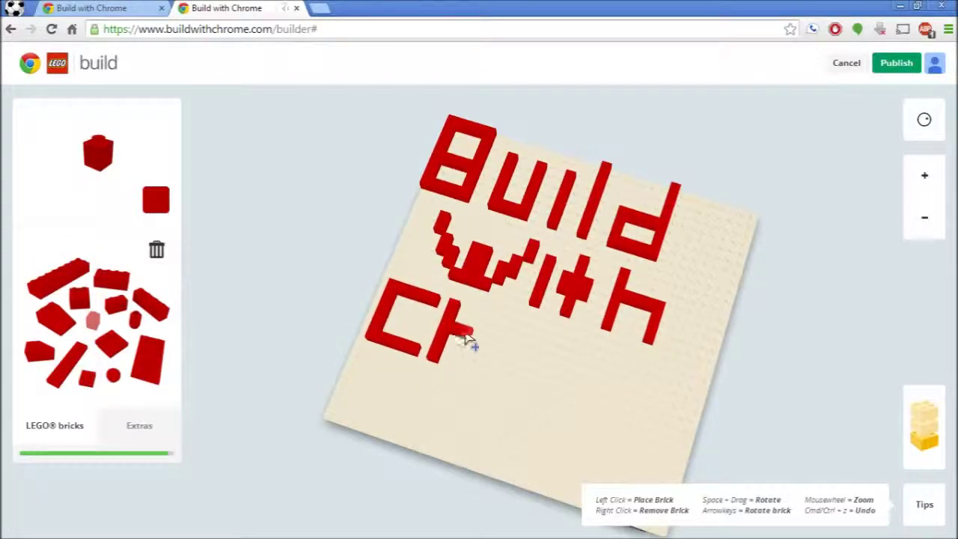
pyautogui.click(465, 335)
pyautogui.click(471, 360)
pyautogui.click(504, 346)
pyautogui.click(490, 373)
pyautogui.click(518, 352)
# - Form a closed square red letter o after the r
pyautogui.click(538, 361)
pyautogui.click(530, 383)
pyautogui.click(543, 393)
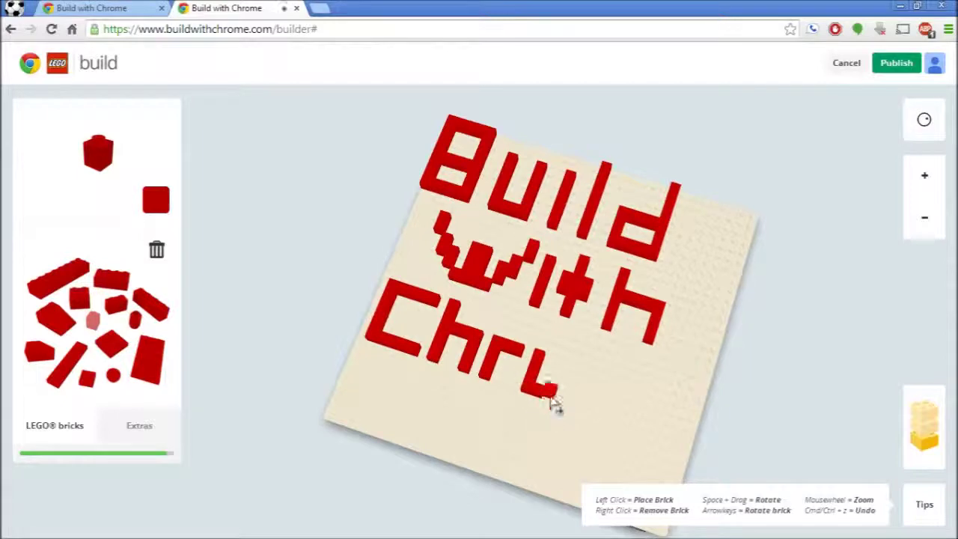
pyautogui.click(557, 391)
pyautogui.click(568, 371)
pyautogui.click(552, 362)
# - Complete the word "Chrome" with the red letters M and E
pyautogui.click(590, 378)
pyautogui.click(583, 401)
pyautogui.click(605, 385)
pyautogui.click(619, 410)
pyautogui.click(638, 400)
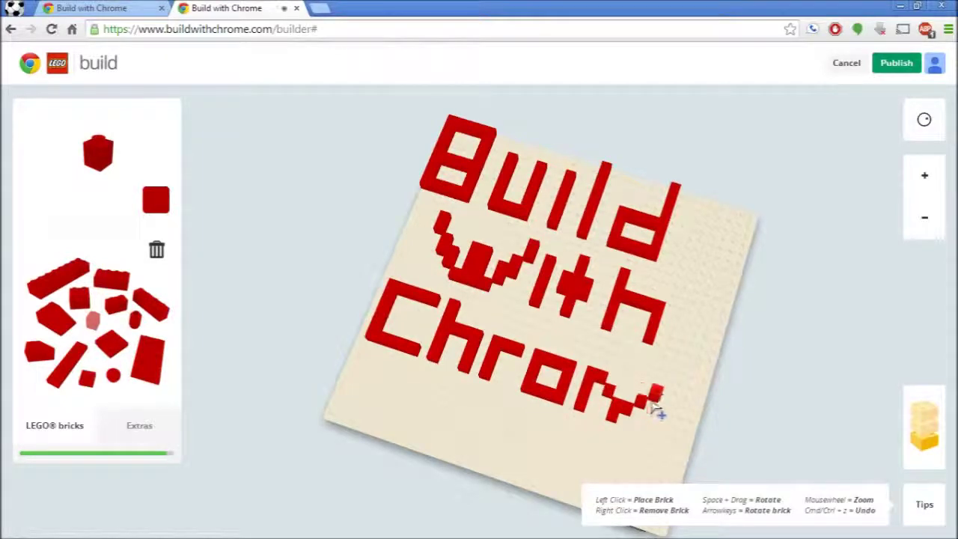
pyautogui.click(658, 447)
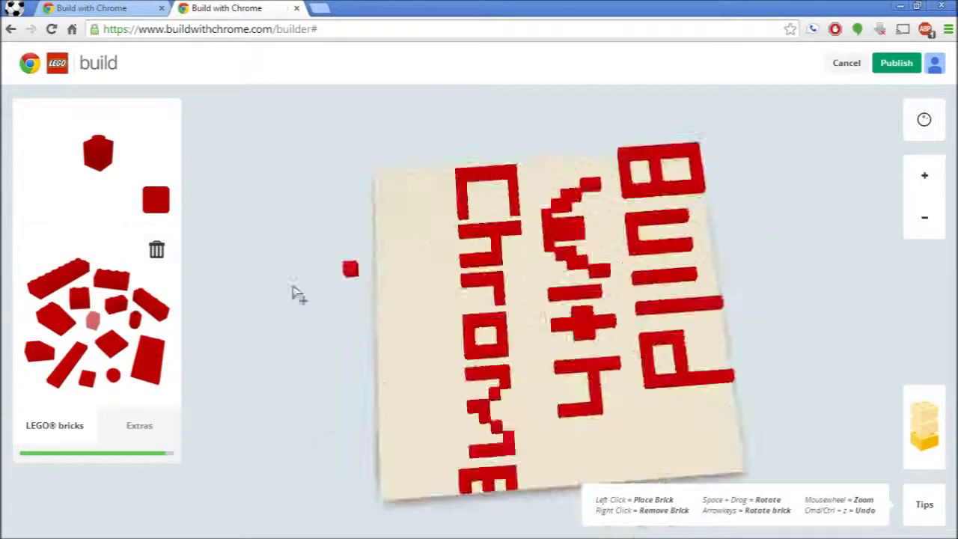
# - Start a fourth line below "Chrome" with a letter K made of blue 1x1 plates
pyautogui.click(89, 379)
pyautogui.click(357, 400)
pyautogui.click(345, 421)
pyautogui.click(336, 438)
pyautogui.click(362, 438)
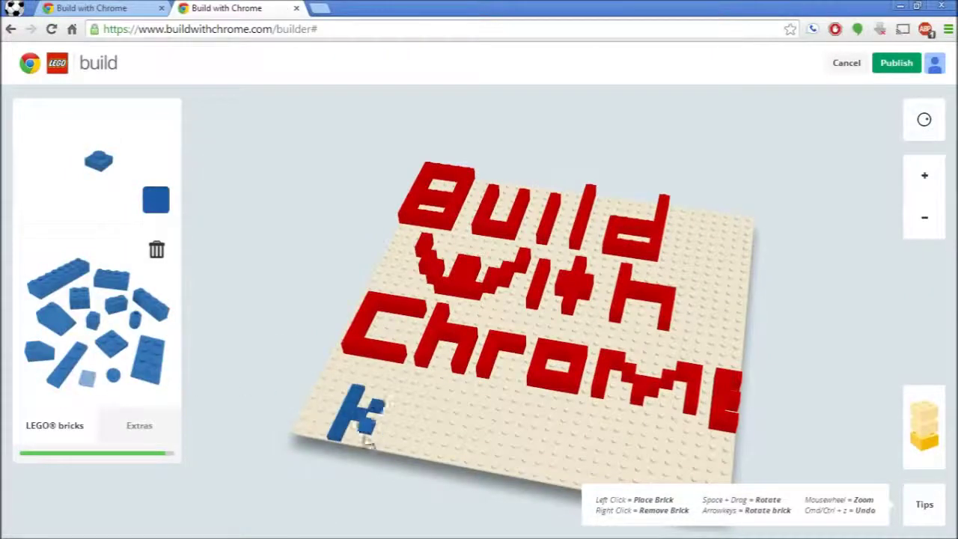
pyautogui.click(381, 401)
# - Spell out "KIWI" by adding the blue letters I, W and I after the K
pyautogui.click(401, 415)
pyautogui.click(389, 444)
pyautogui.click(426, 419)
pyautogui.click(434, 451)
pyautogui.click(470, 441)
pyautogui.click(503, 434)
pyautogui.click(494, 464)
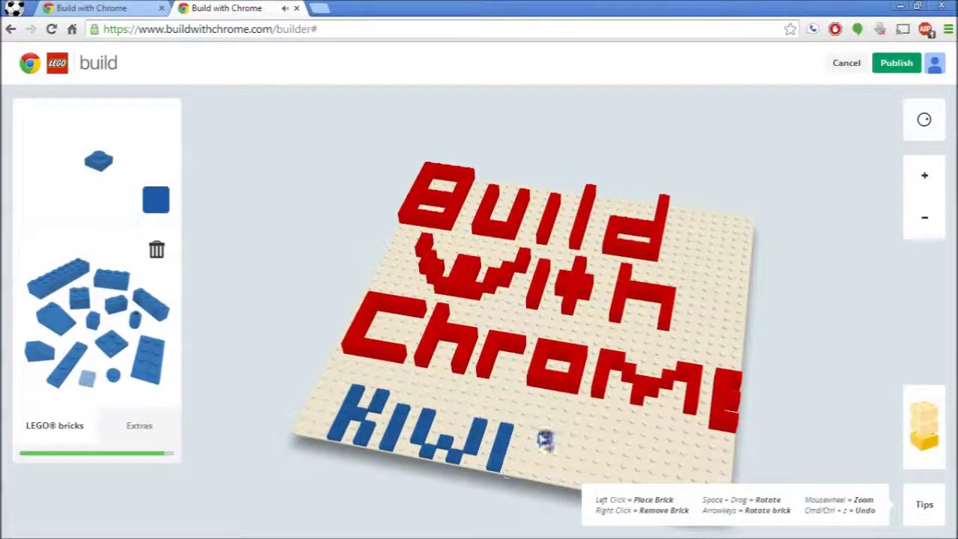
# - Extend the blue line to "KIWIKIG" by adding the letters K, I and G
pyautogui.click(528, 450)
pyautogui.click(552, 470)
pyautogui.click(580, 465)
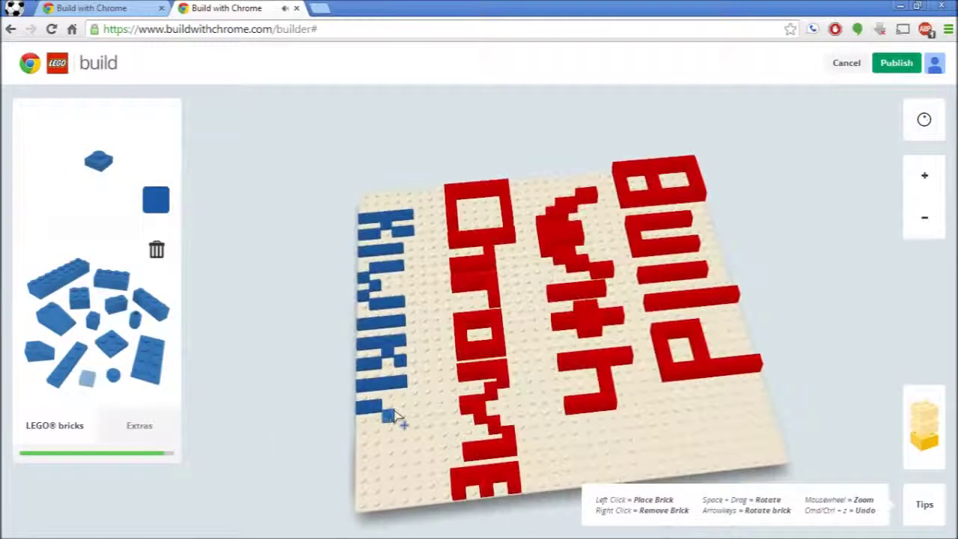
pyautogui.click(385, 438)
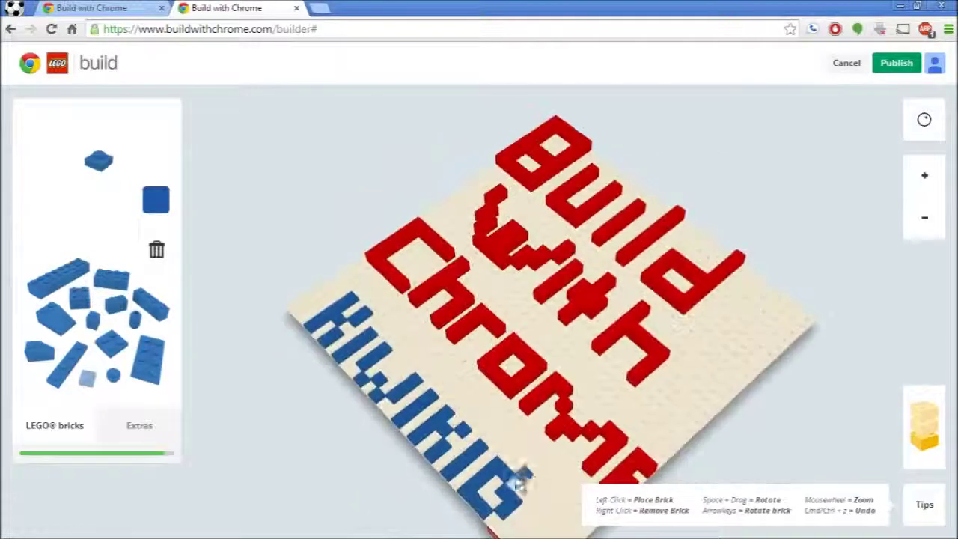
pyautogui.click(509, 497)
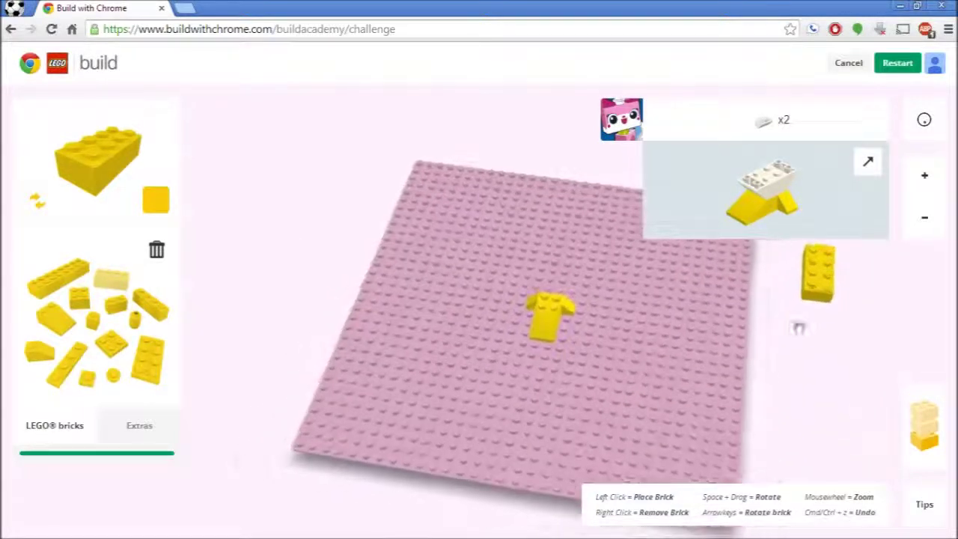
# - Choose a white inverted slope from the extra bricks, rotate it and place it on top of the bird's yellow legs
pyautogui.click(121, 437)
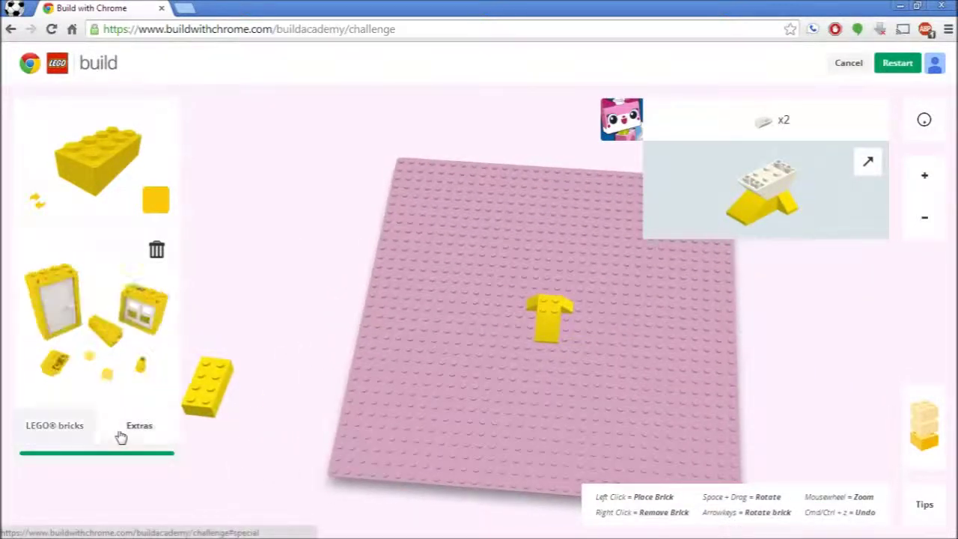
pyautogui.click(156, 200)
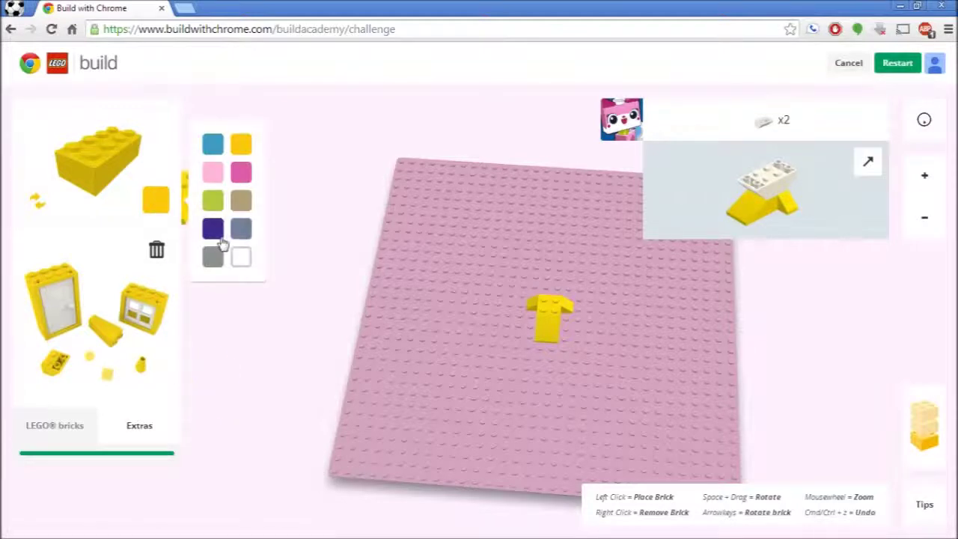
pyautogui.click(241, 258)
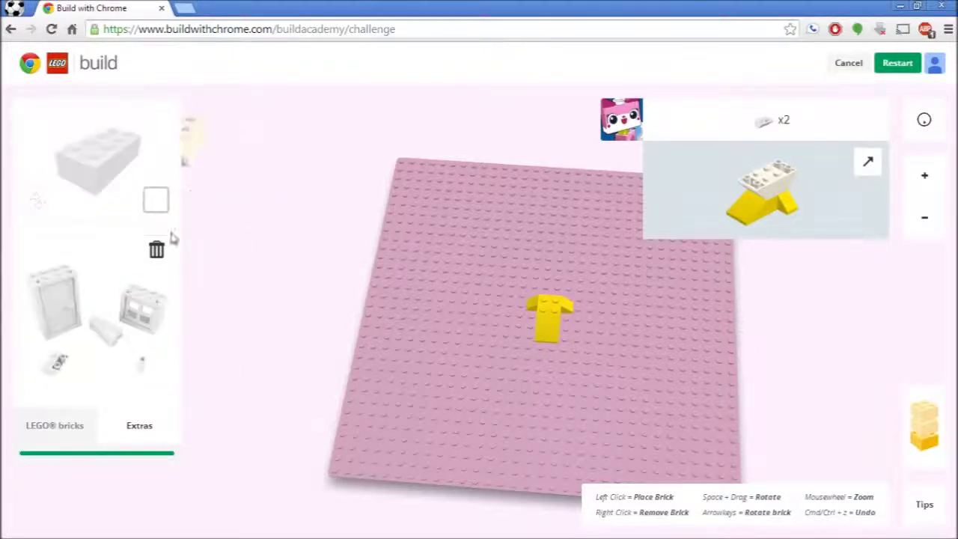
pyautogui.click(51, 369)
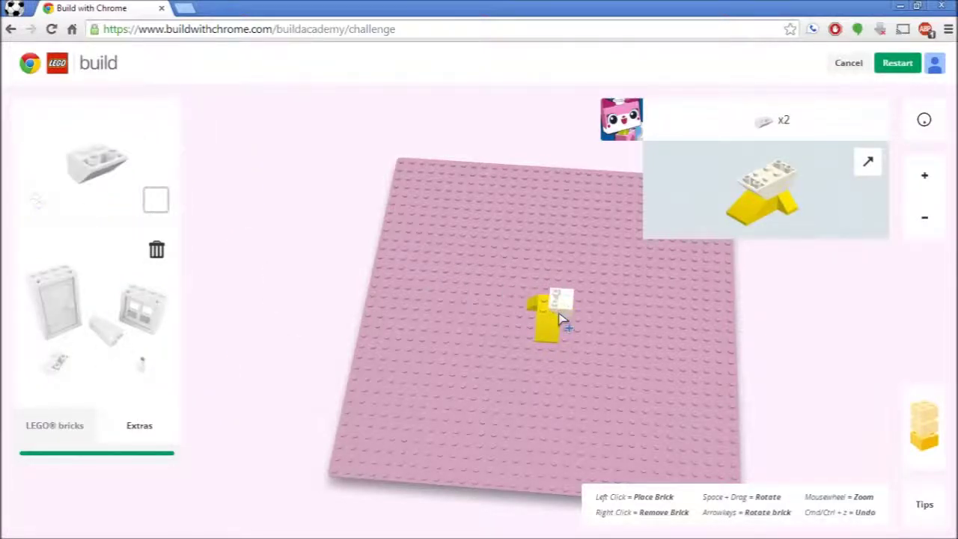
pyautogui.click(34, 199)
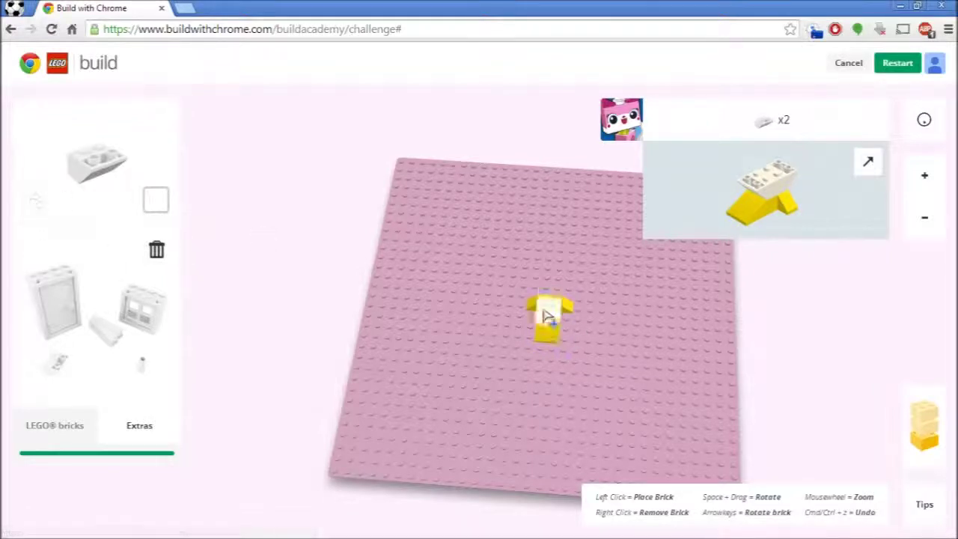
pyautogui.click(544, 307)
# - Remove the misplaced white slope and set two inverted slopes end to end on the yellow legs, sloped ends facing outward
pyautogui.moveTo(256, 283); pyautogui.dragTo(765, 387)
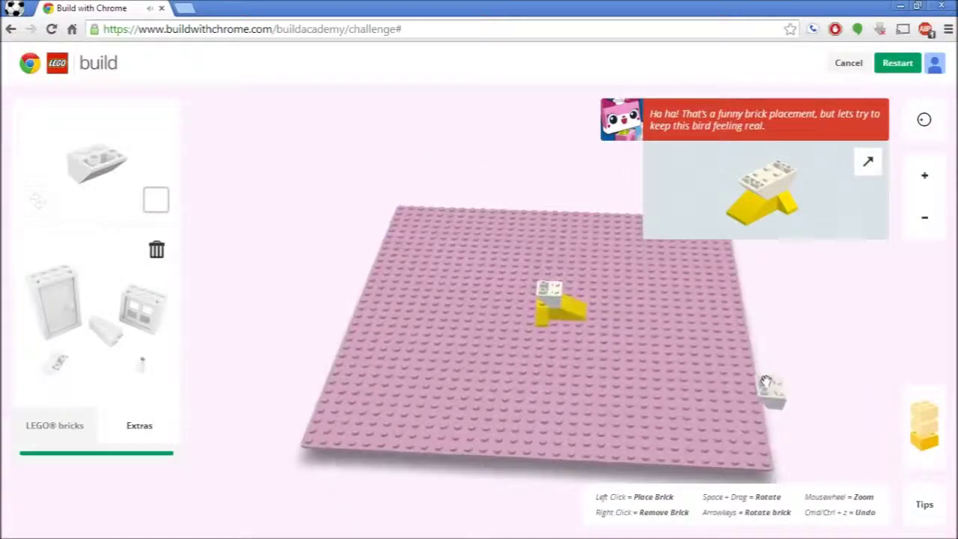
pyautogui.rightClick(550, 307)
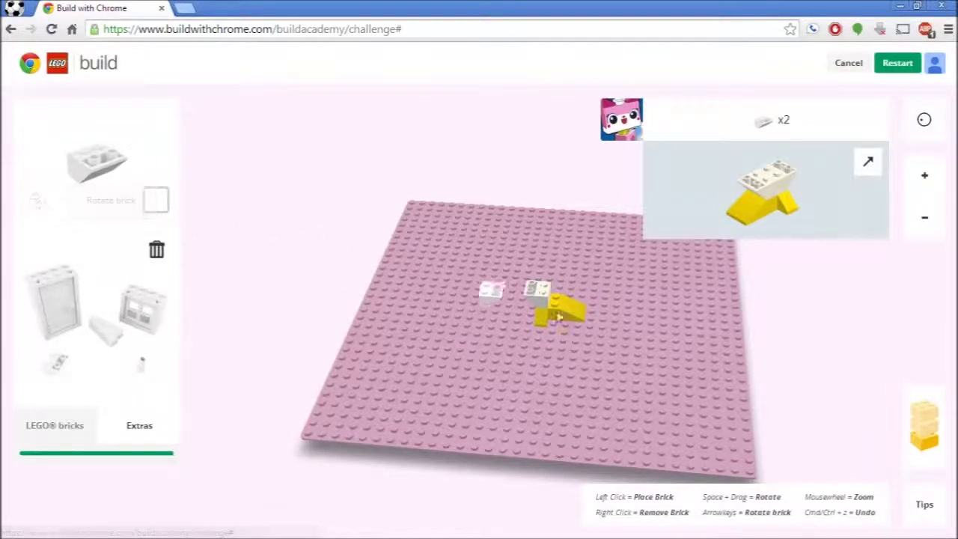
pyautogui.click(572, 311)
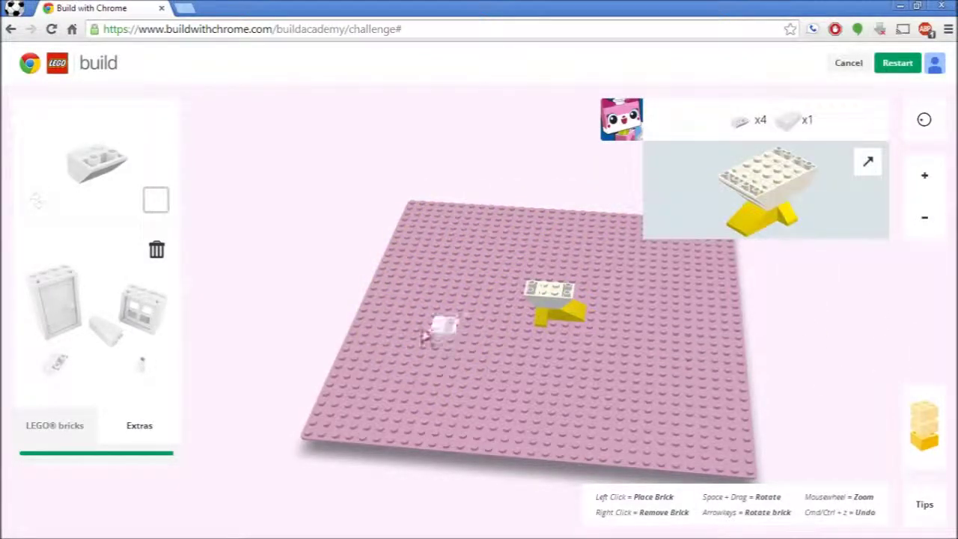
pyautogui.moveTo(299, 241); pyautogui.dragTo(801, 269)
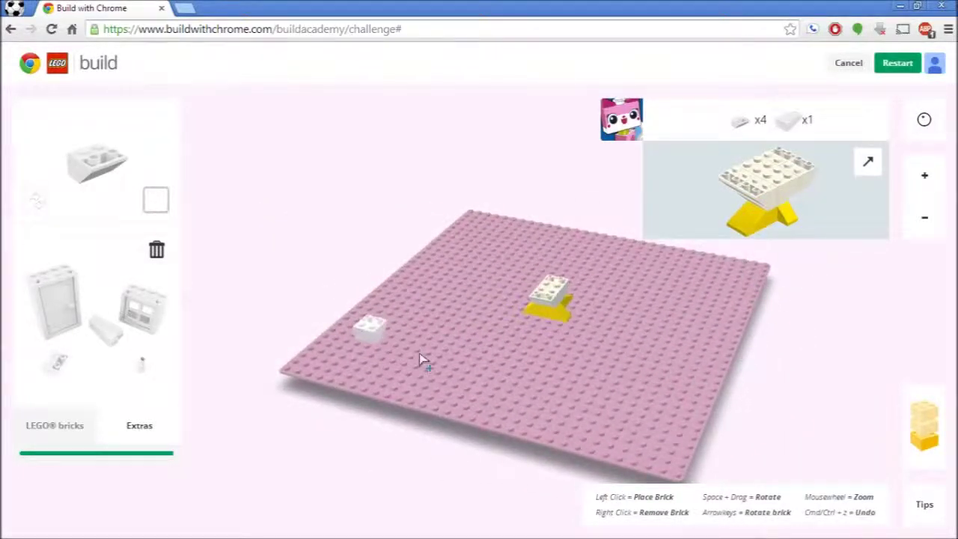
pyautogui.click(453, 372)
pyautogui.rightClick(447, 363)
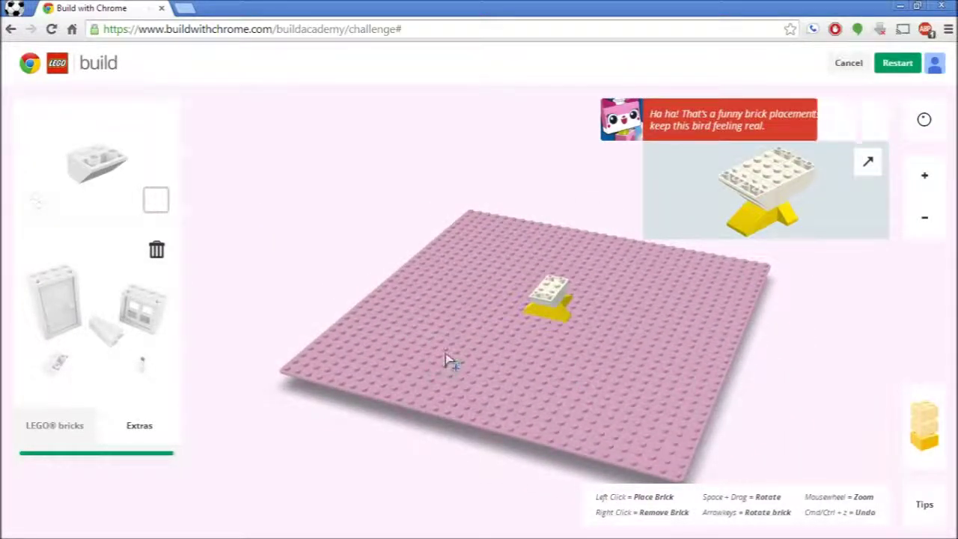
# - Place a white 2x4 brick crosswise on top of the two white inverted slopes
pyautogui.moveTo(846, 425); pyautogui.dragTo(851, 261)
pyautogui.moveTo(780, 391); pyautogui.dragTo(819, 366)
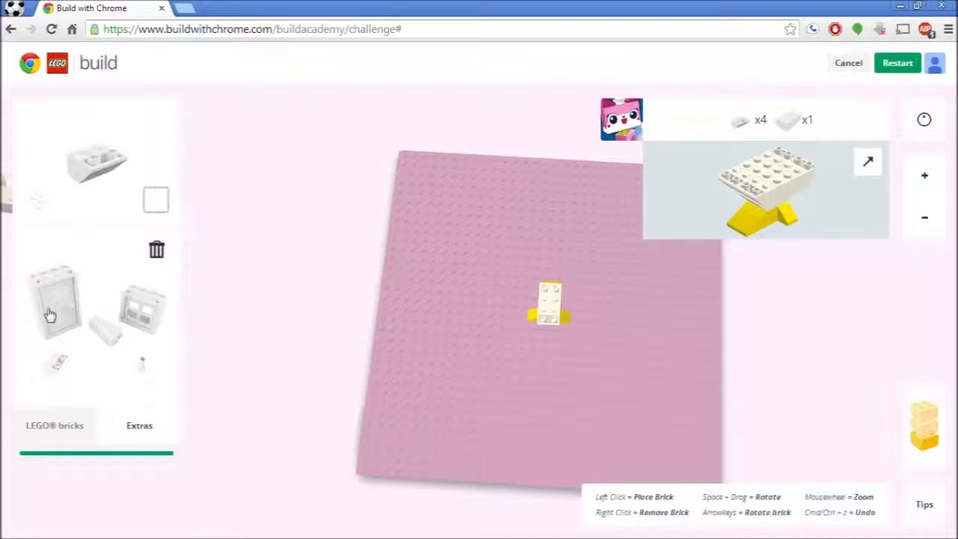
pyautogui.click(49, 424)
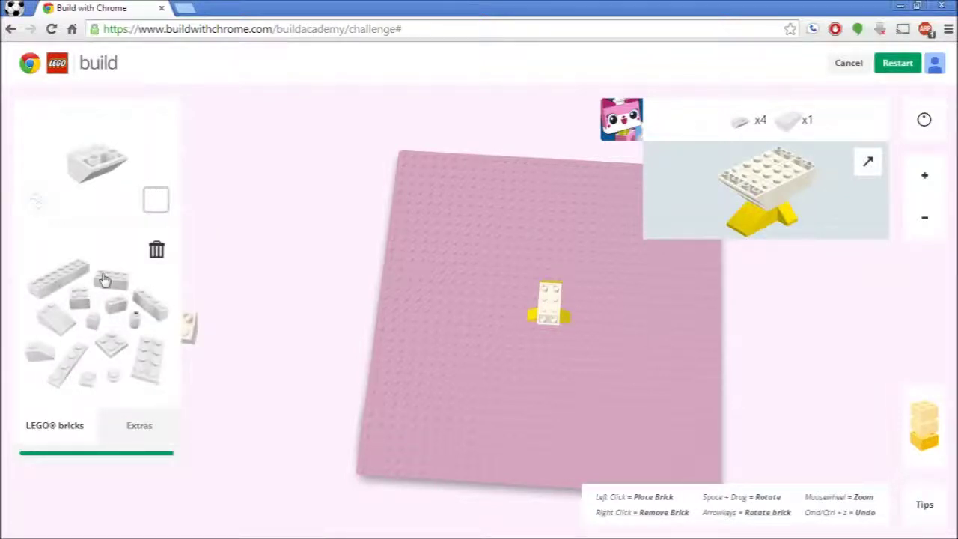
pyautogui.click(105, 280)
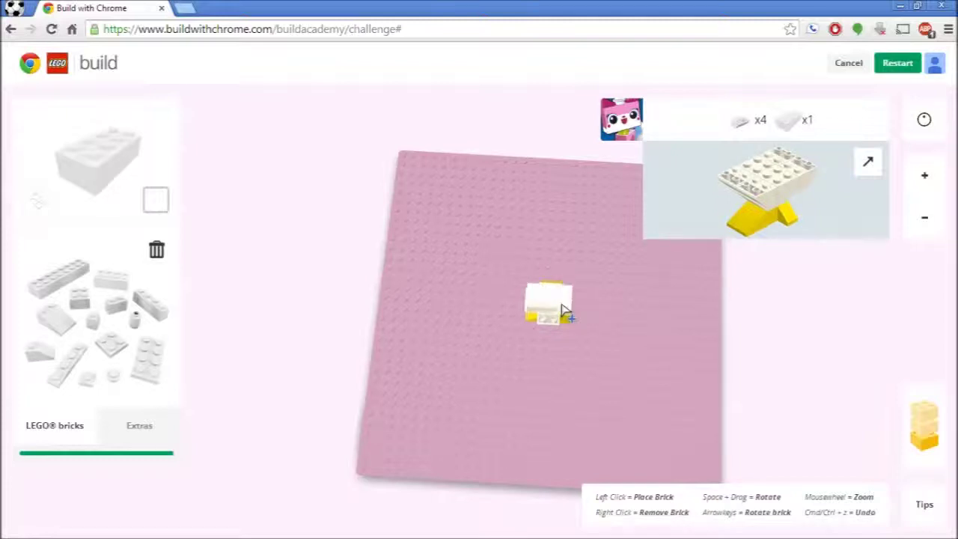
pyautogui.click(565, 310)
# - Place white inverted slopes along both long sides of the crosswise 2x4 brick to widen the bird's body
pyautogui.click(155, 200)
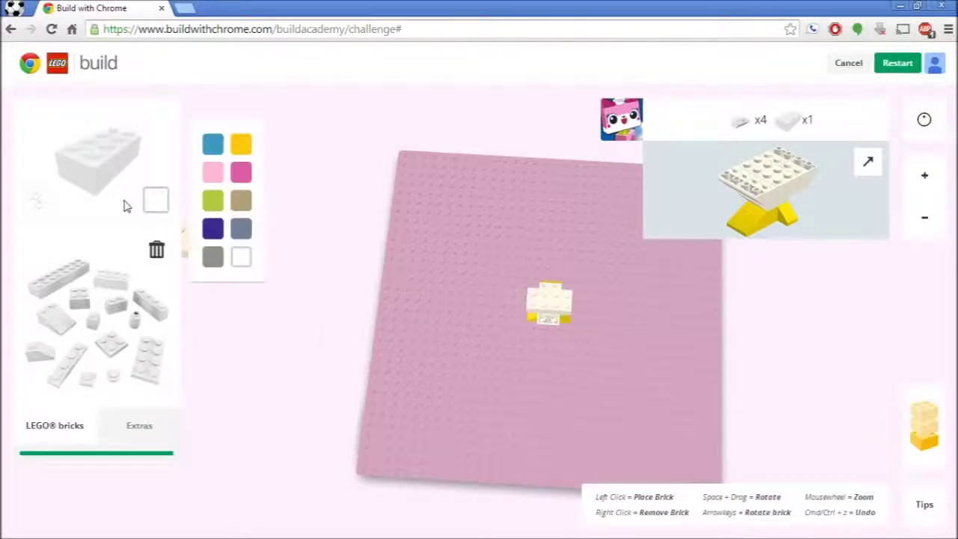
pyautogui.click(131, 427)
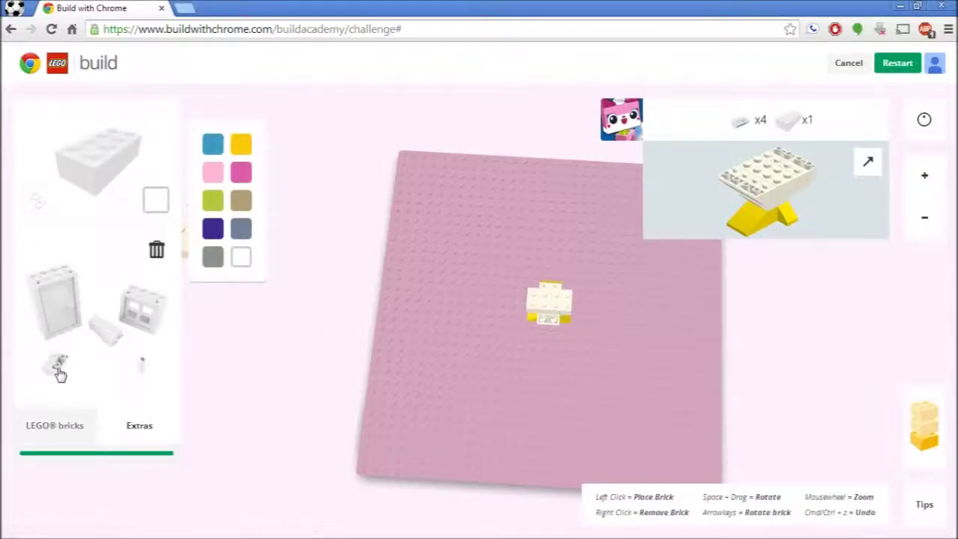
pyautogui.click(58, 365)
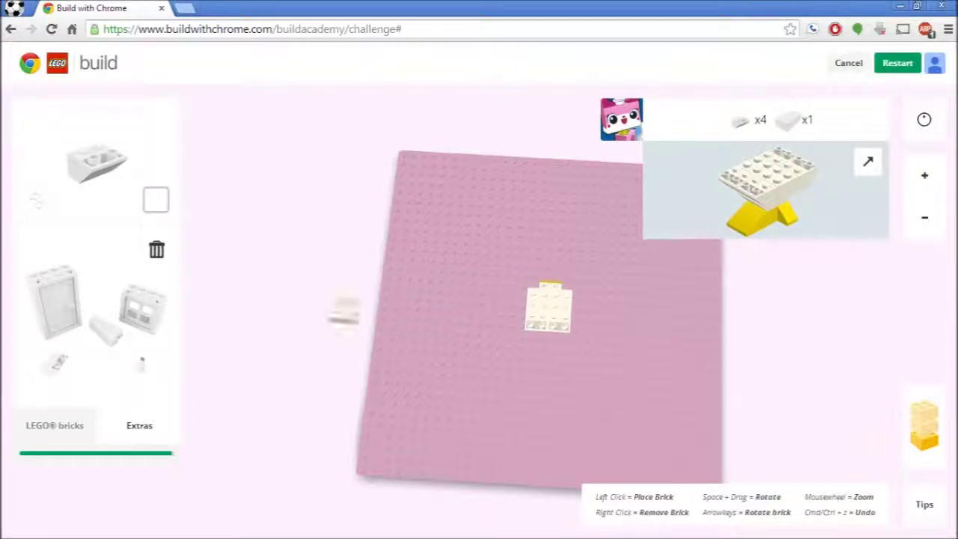
pyautogui.moveTo(314, 310); pyautogui.dragTo(819, 295)
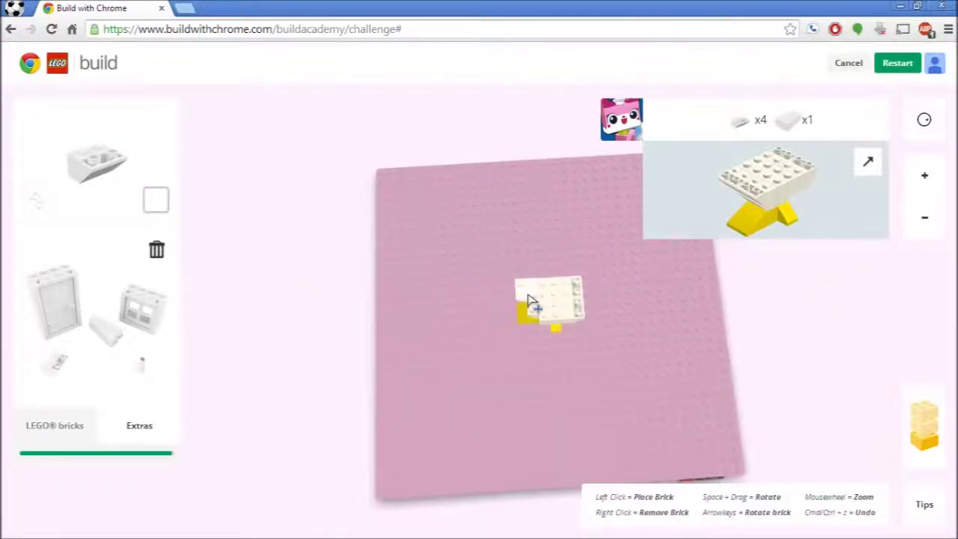
pyautogui.click(524, 297)
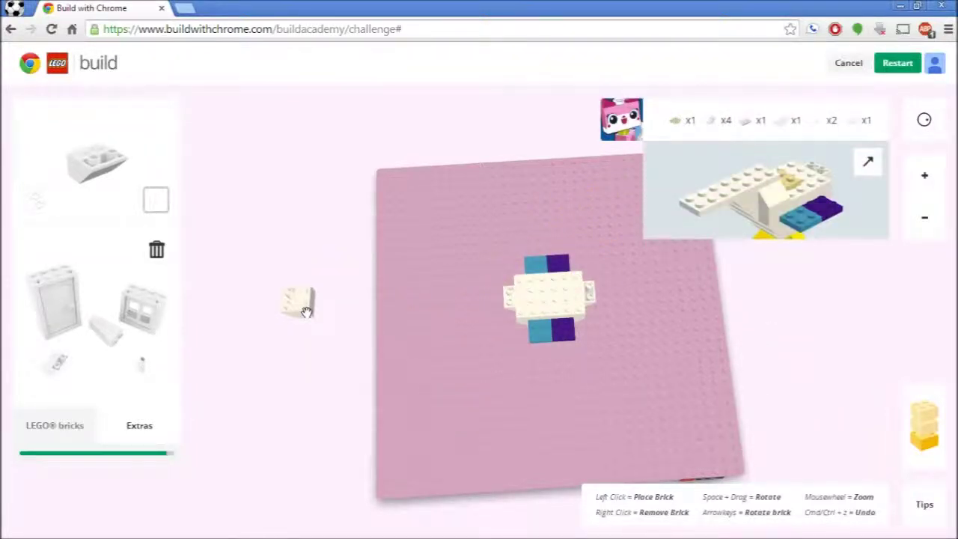
# - Choose the small white slope from the standard bricks, rotate it and place one on each side of the body's front end
pyautogui.moveTo(305, 312); pyautogui.dragTo(302, 480)
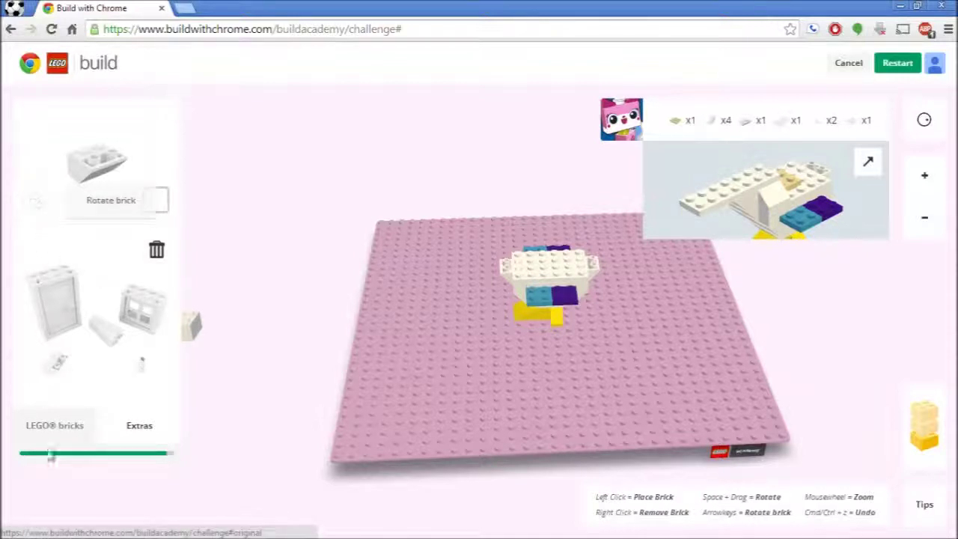
pyautogui.click(64, 430)
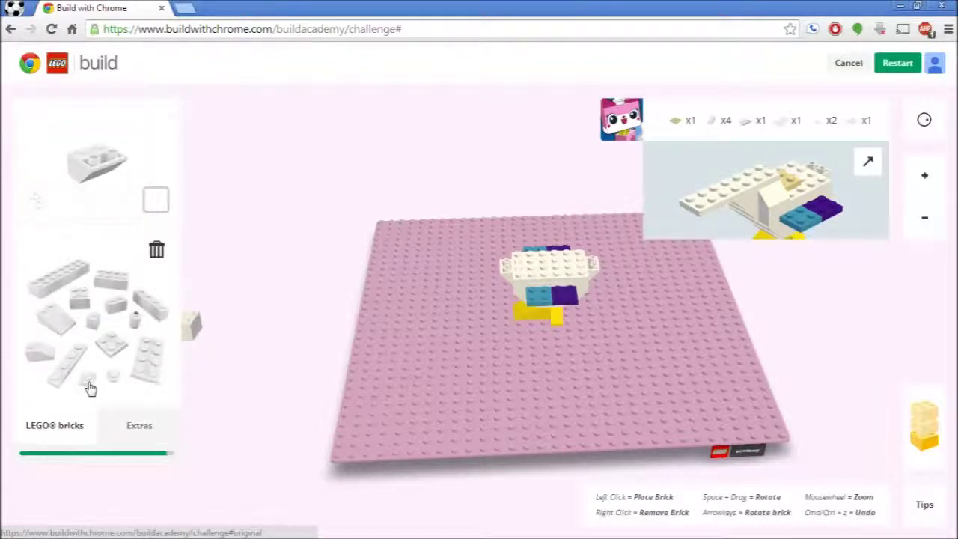
pyautogui.click(38, 366)
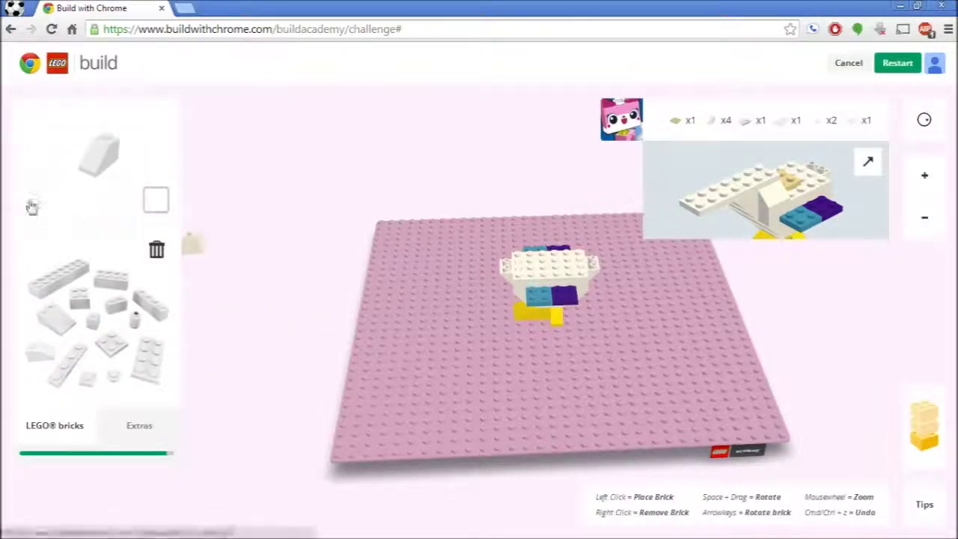
pyautogui.moveTo(332, 349); pyautogui.dragTo(682, 342)
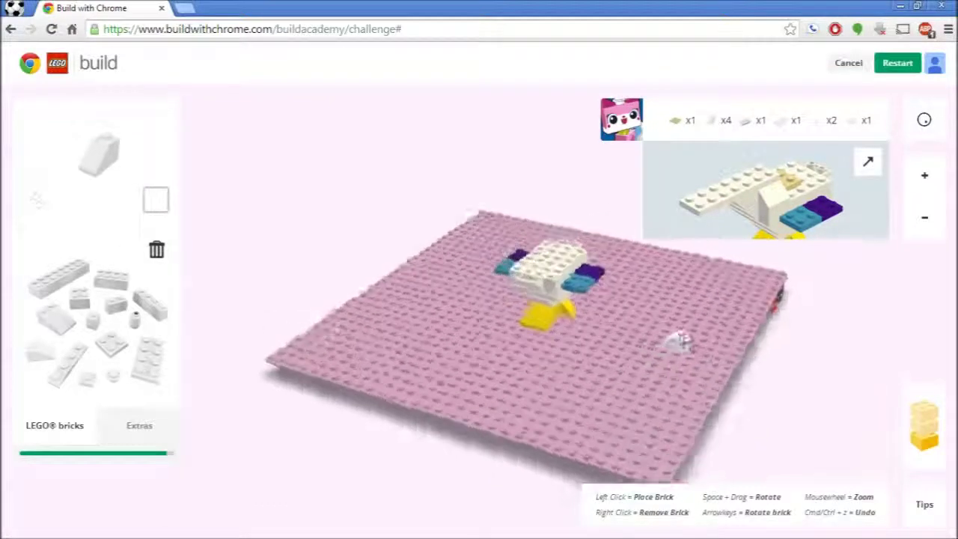
pyautogui.moveTo(307, 247); pyautogui.dragTo(459, 304)
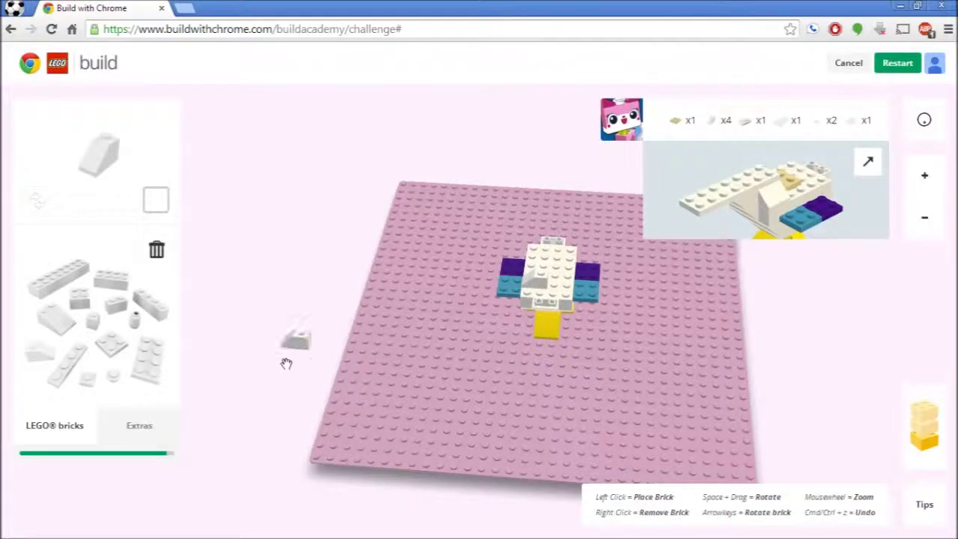
pyautogui.moveTo(287, 364); pyautogui.dragTo(714, 282)
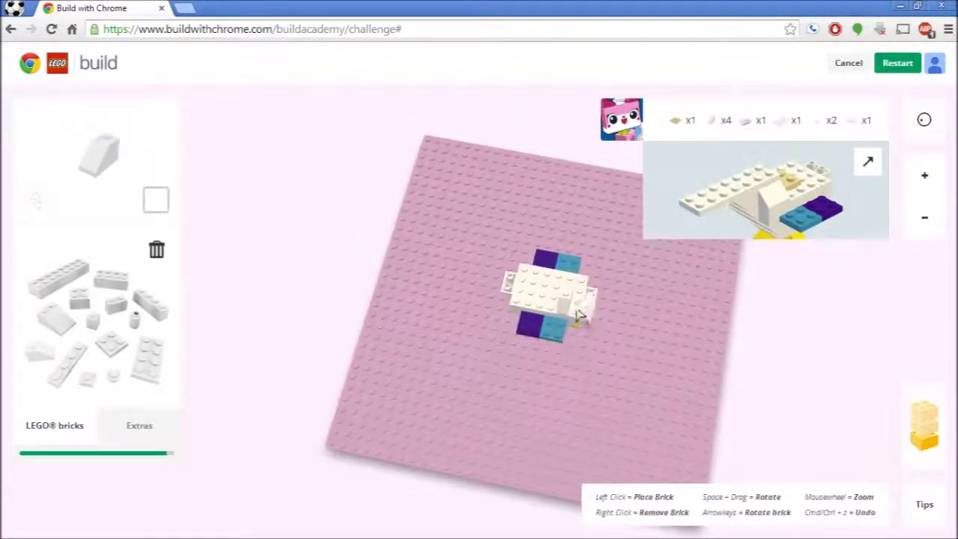
pyautogui.moveTo(287, 252); pyautogui.dragTo(924, 278)
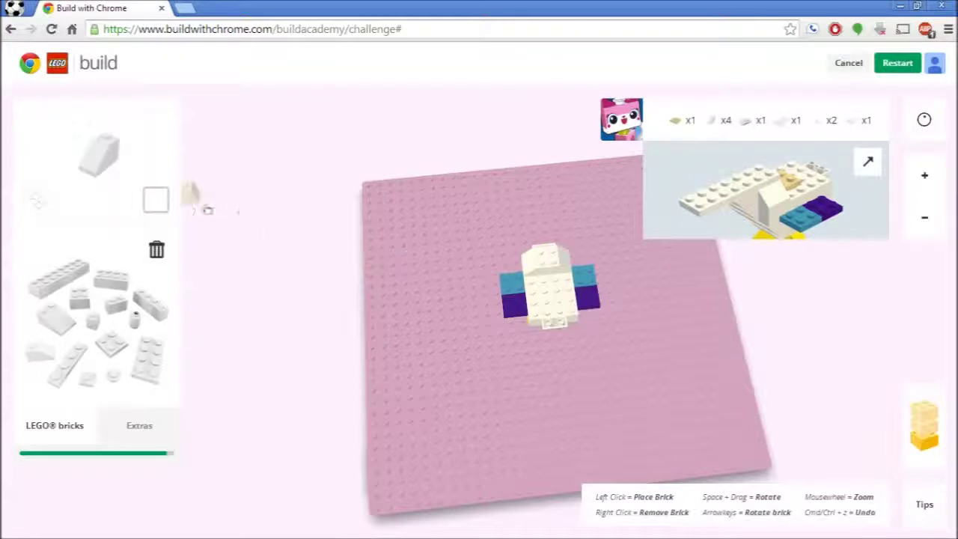
# - Attach a white inverted slope to the front end of the body and extend it forward with a white 2x4 plate
pyautogui.moveTo(242, 213); pyautogui.dragTo(853, 296)
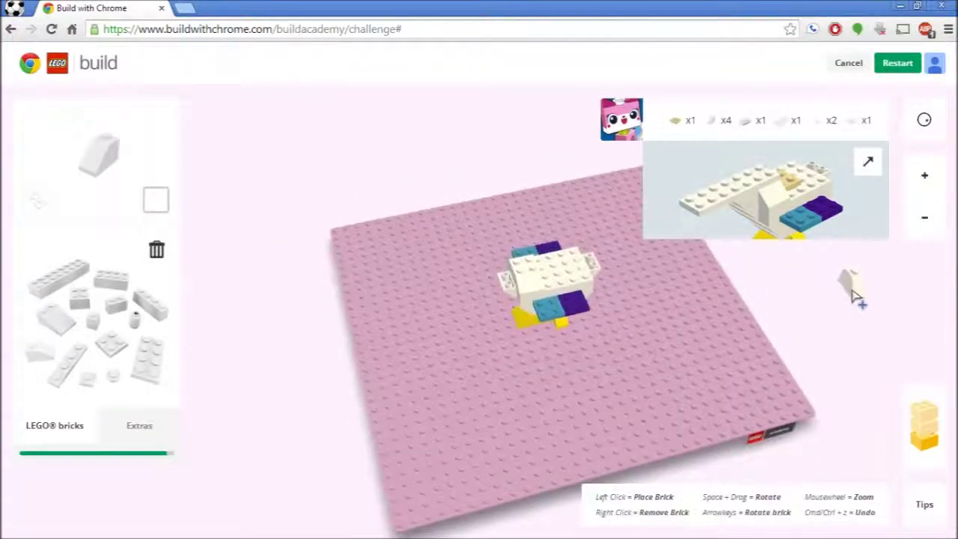
pyautogui.click(153, 428)
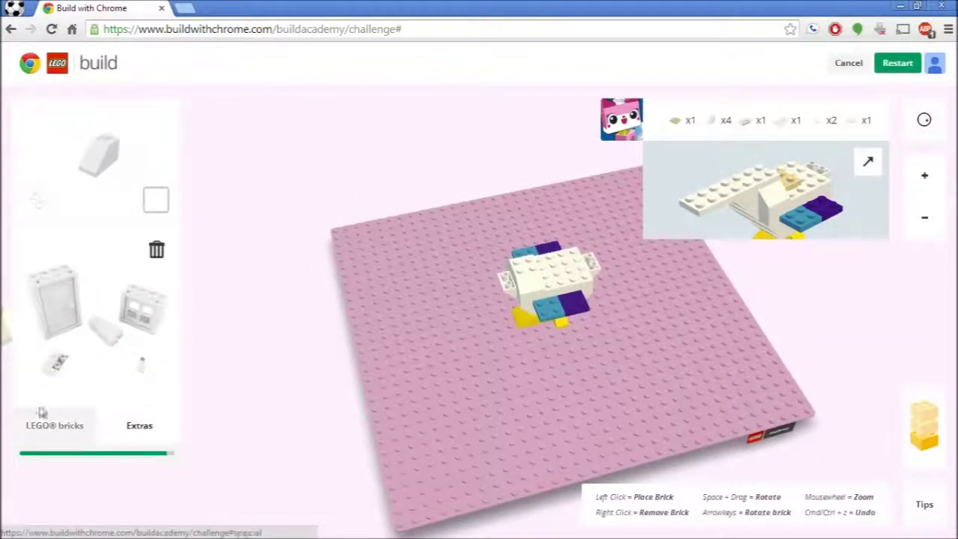
pyautogui.click(491, 282)
pyautogui.moveTo(324, 416); pyautogui.dragTo(828, 342)
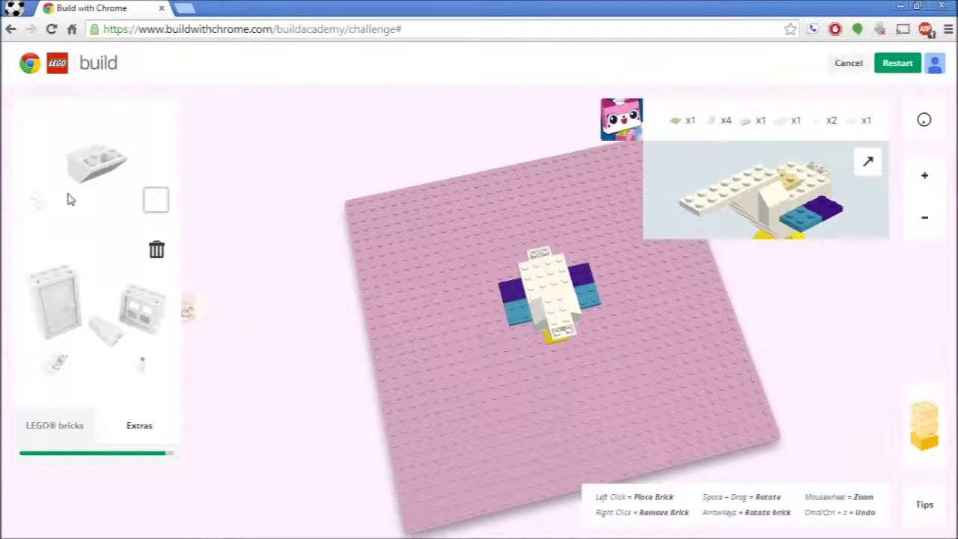
pyautogui.click(60, 427)
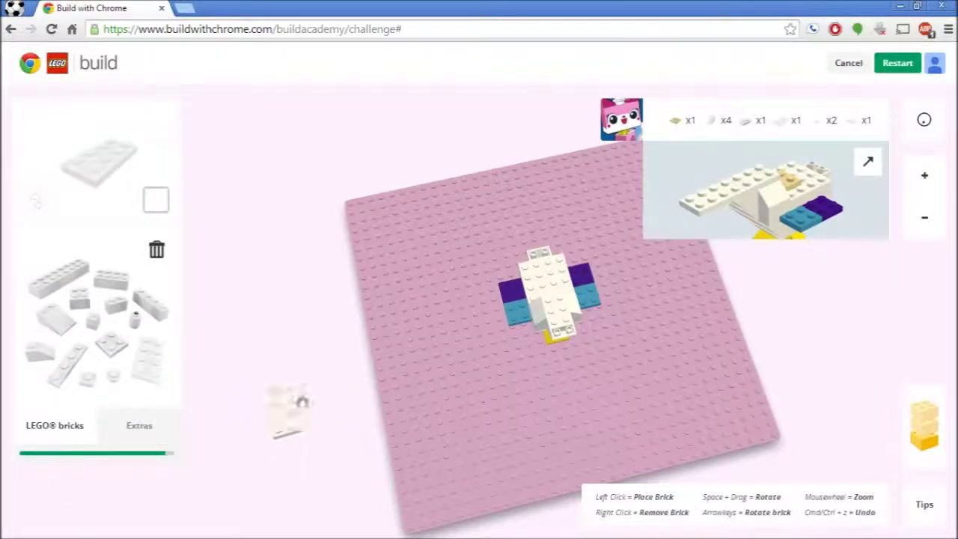
pyautogui.click(567, 368)
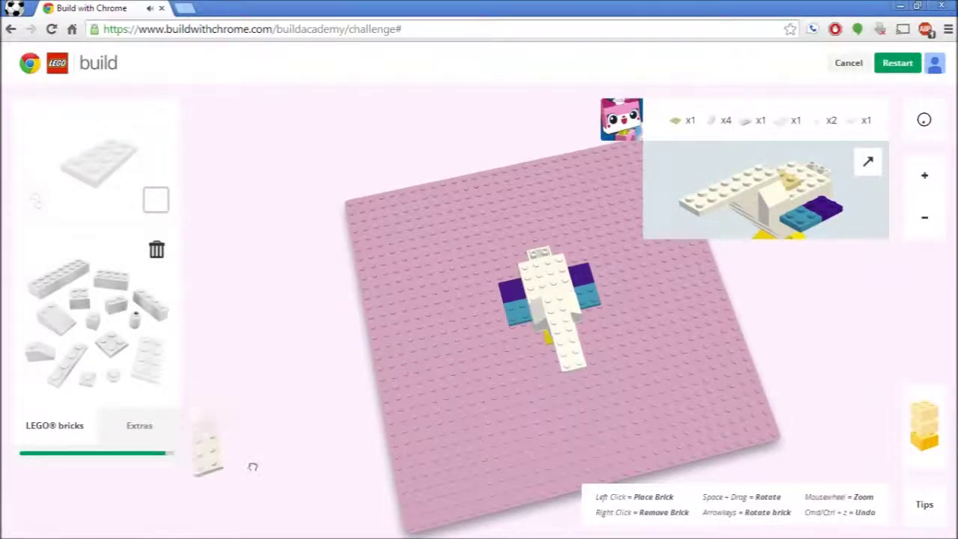
# - Fill the gap between the body and the projecting neck plate with white 2x2 and 1x1 plates
pyautogui.moveTo(250, 466); pyautogui.dragTo(821, 411)
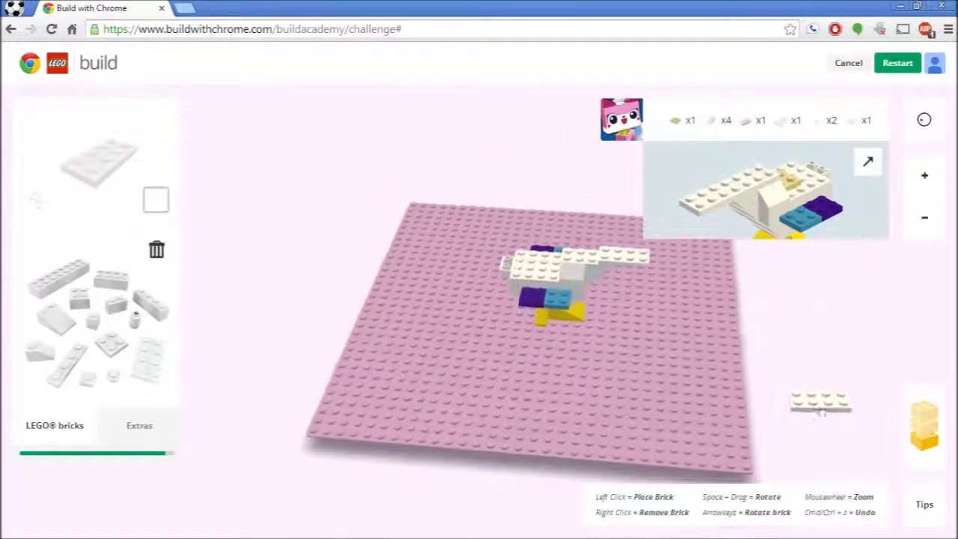
pyautogui.click(114, 345)
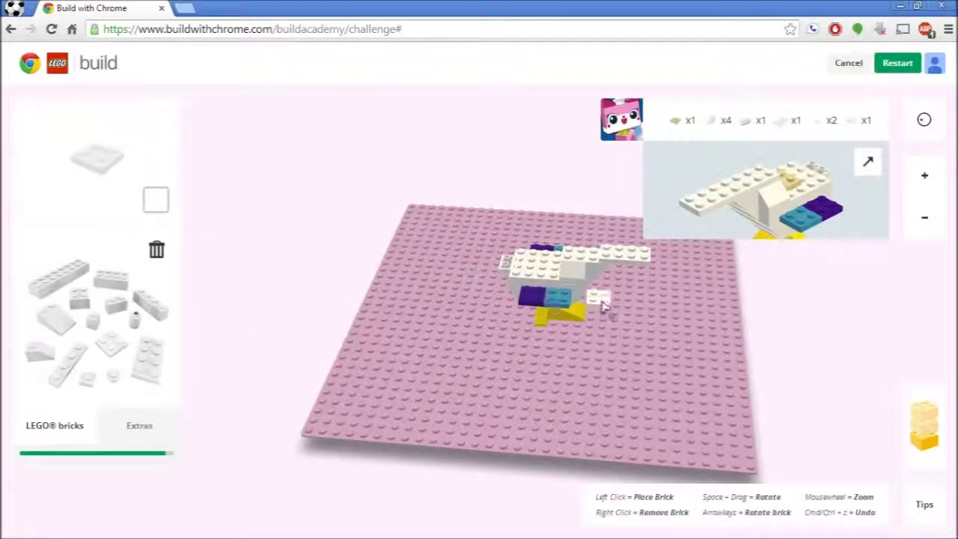
pyautogui.click(596, 267)
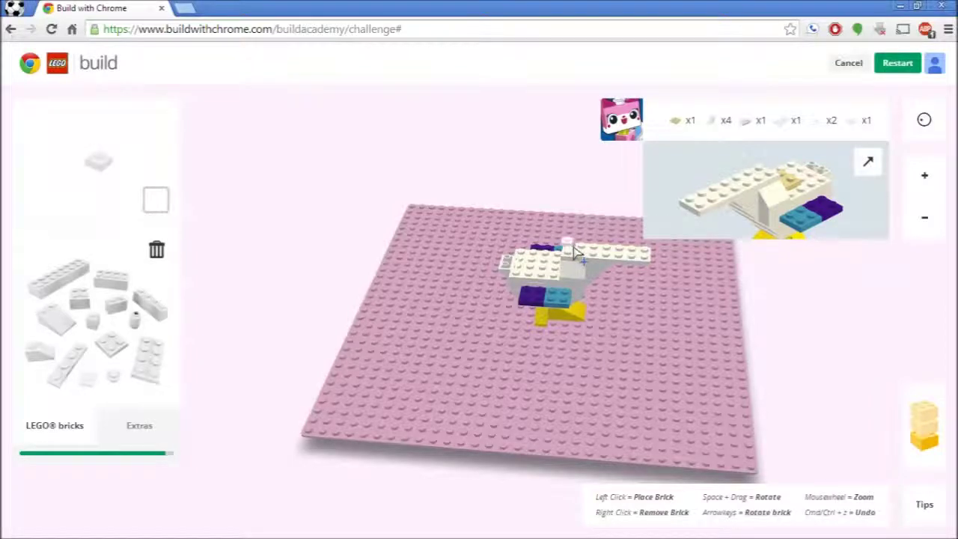
pyautogui.moveTo(235, 295); pyautogui.dragTo(724, 250)
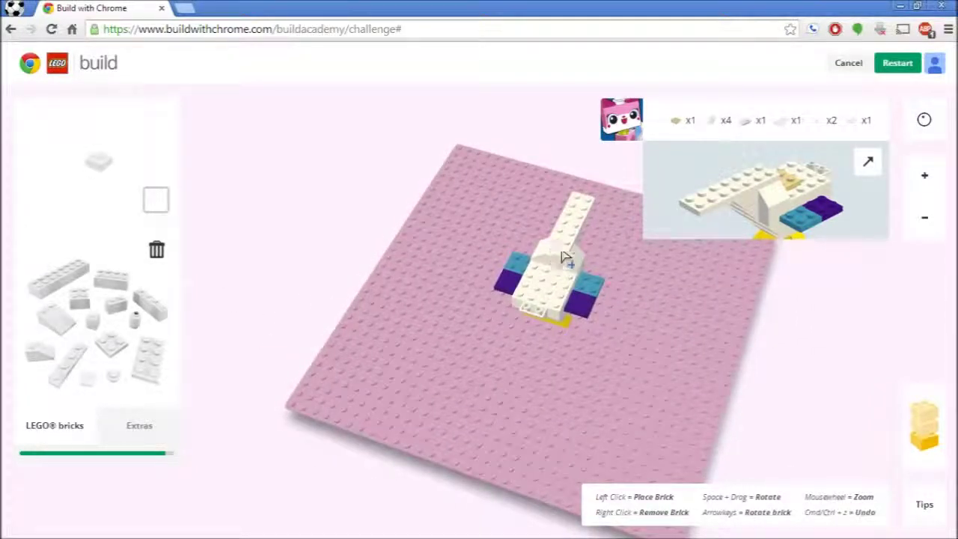
pyautogui.moveTo(784, 364); pyautogui.dragTo(353, 390)
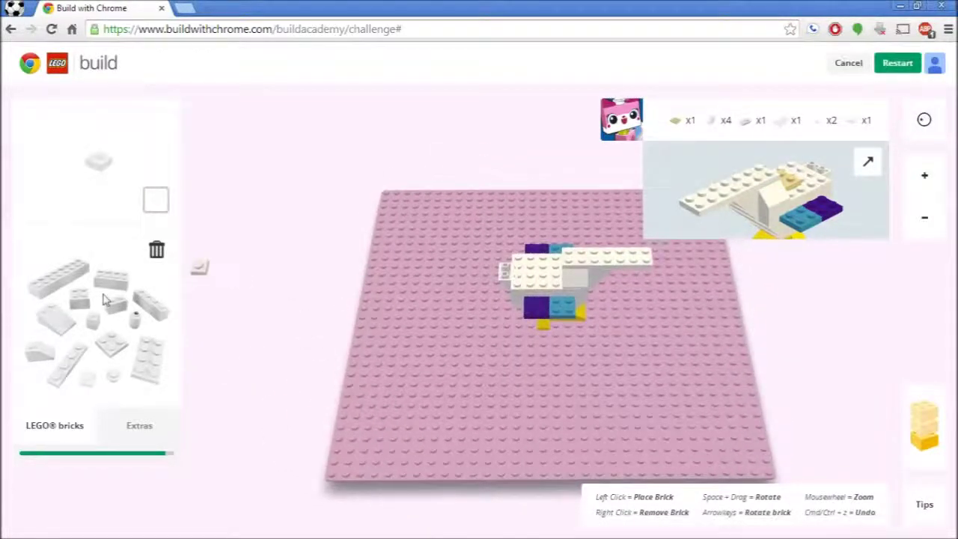
# - Place a tan 2x2 plate centred on the bird's back, directly behind the neck
pyautogui.click(152, 200)
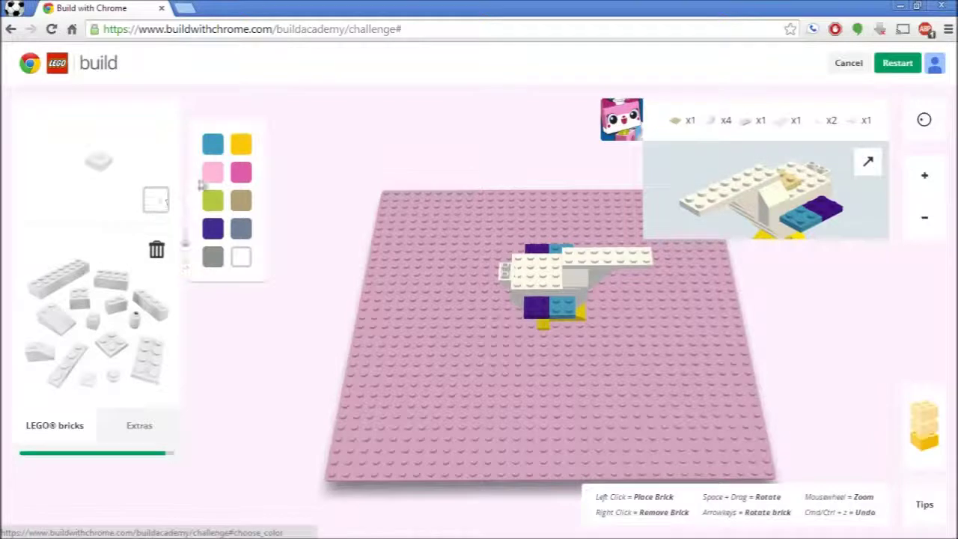
pyautogui.click(241, 200)
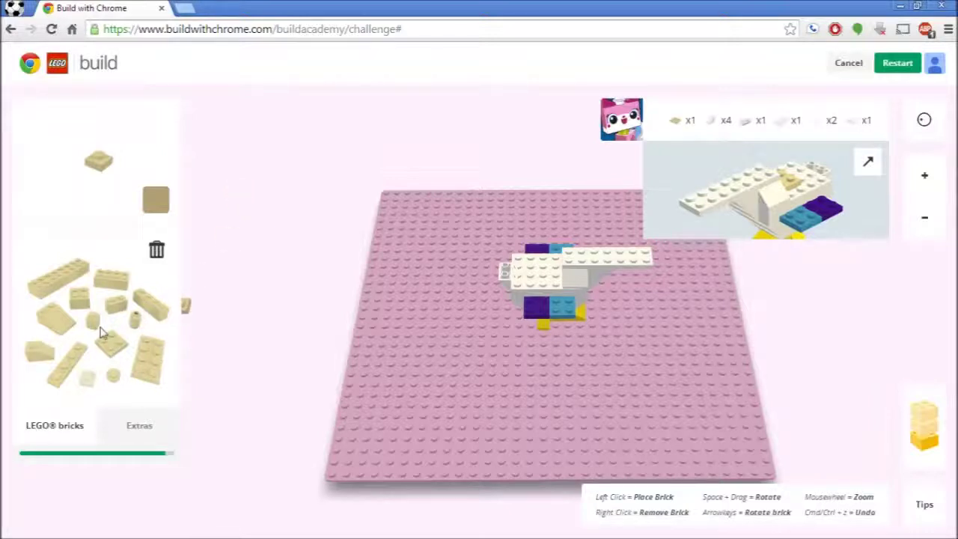
pyautogui.click(106, 351)
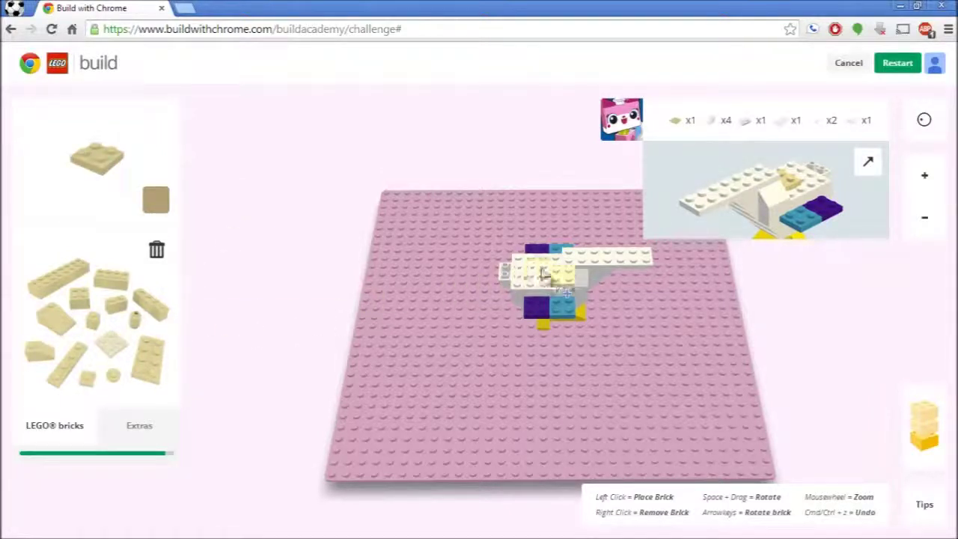
pyautogui.click(556, 281)
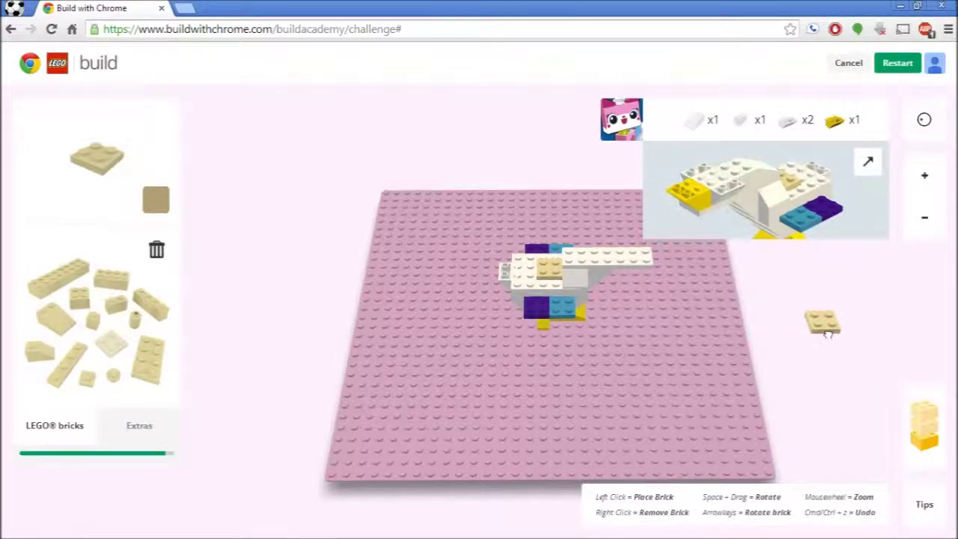
# - Place a wide white slope on the base of the neck, rising forward from the tan plate
pyautogui.moveTo(819, 325); pyautogui.dragTo(789, 352)
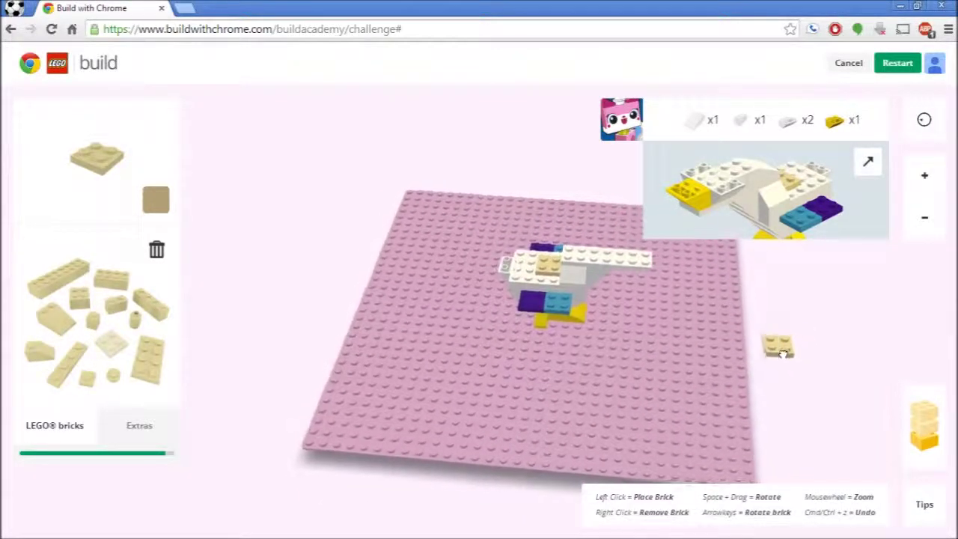
pyautogui.click(63, 324)
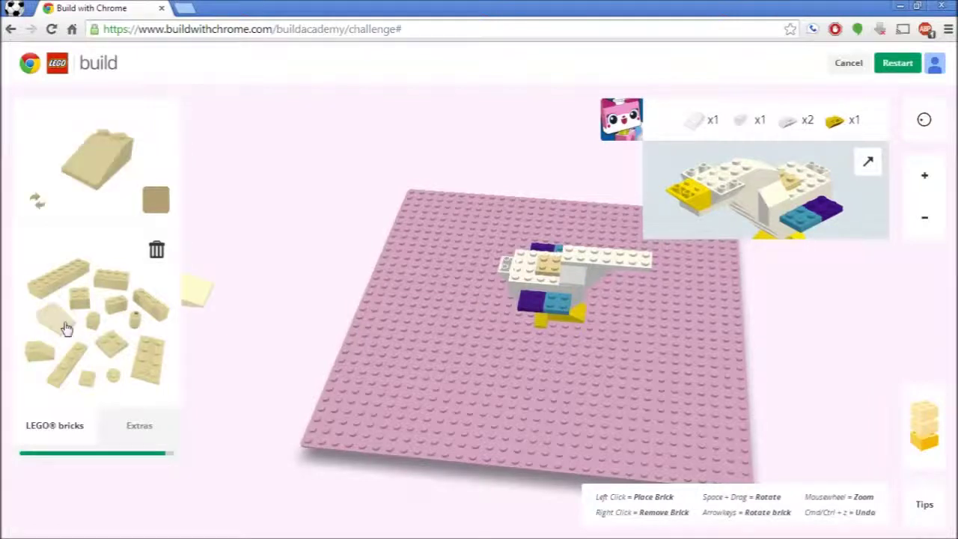
pyautogui.click(155, 202)
pyautogui.click(242, 259)
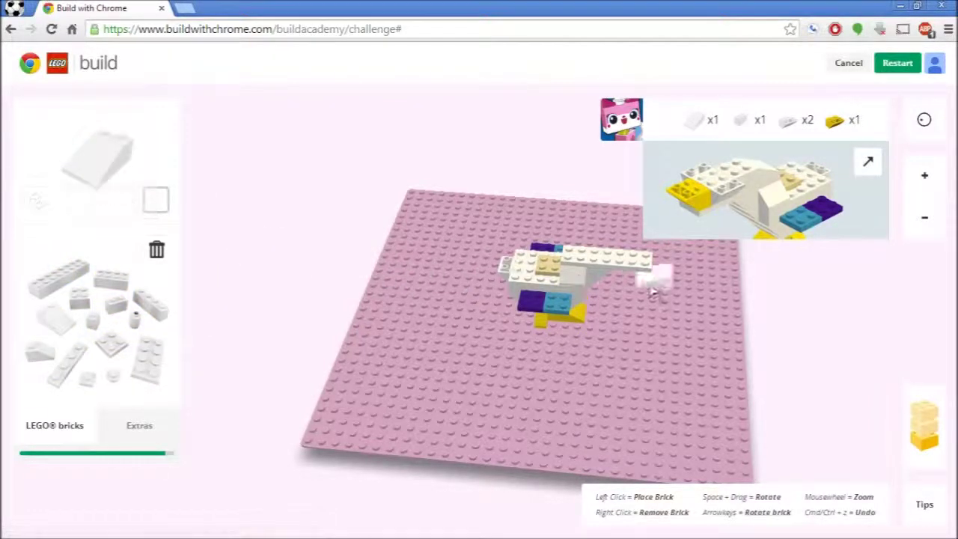
pyautogui.click(596, 266)
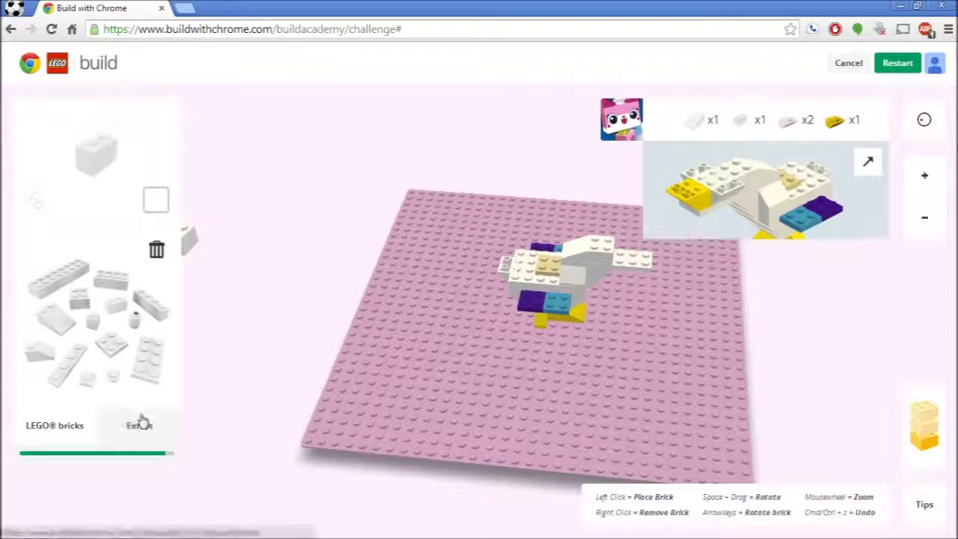
# - Set two white inverted slopes side by side on the neck plate in front of the wide slope, sloped ends facing outward
pyautogui.click(140, 424)
pyautogui.click(59, 362)
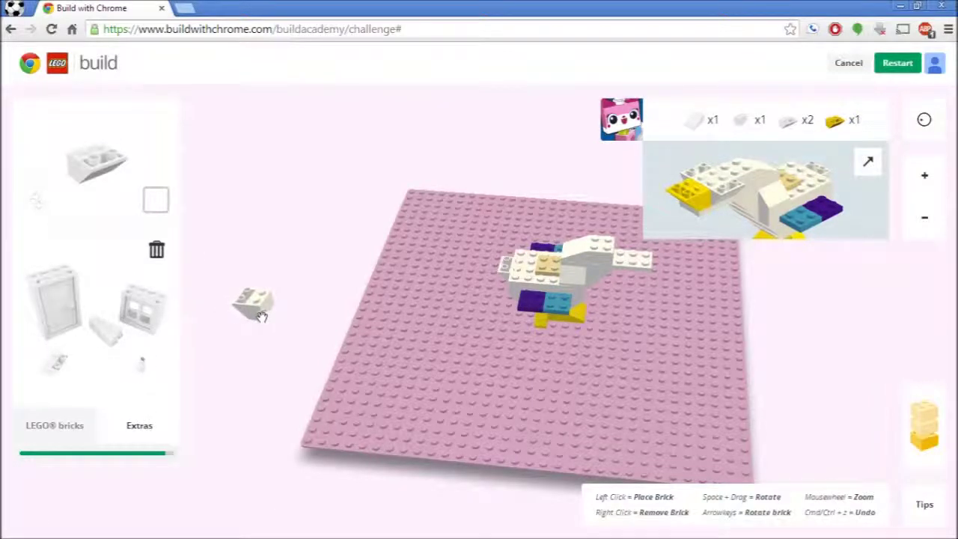
pyautogui.moveTo(86, 194)
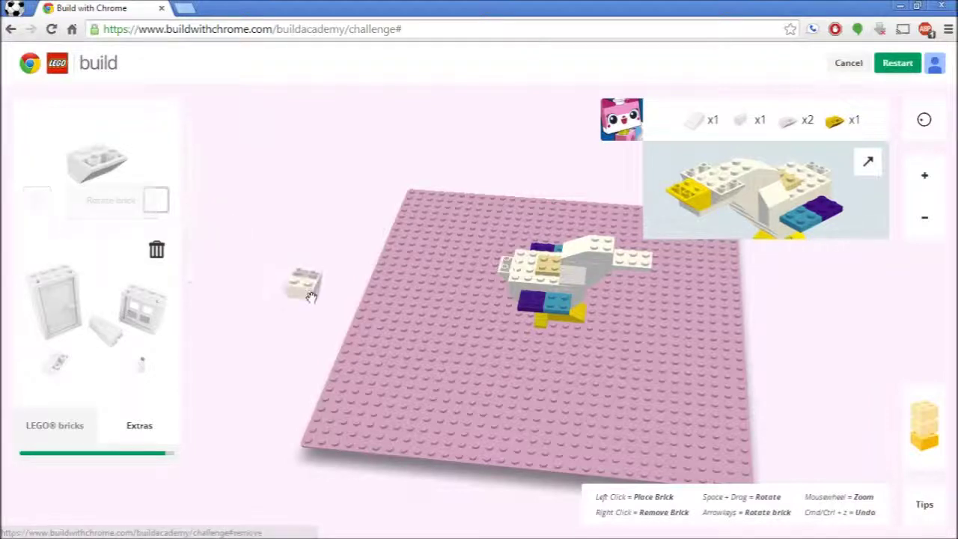
pyautogui.click(644, 252)
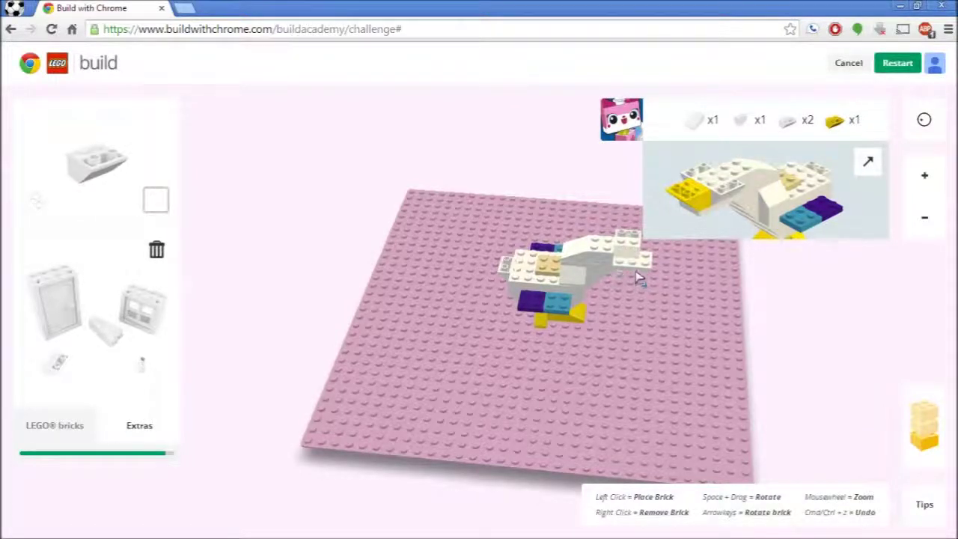
pyautogui.moveTo(816, 316); pyautogui.dragTo(324, 173)
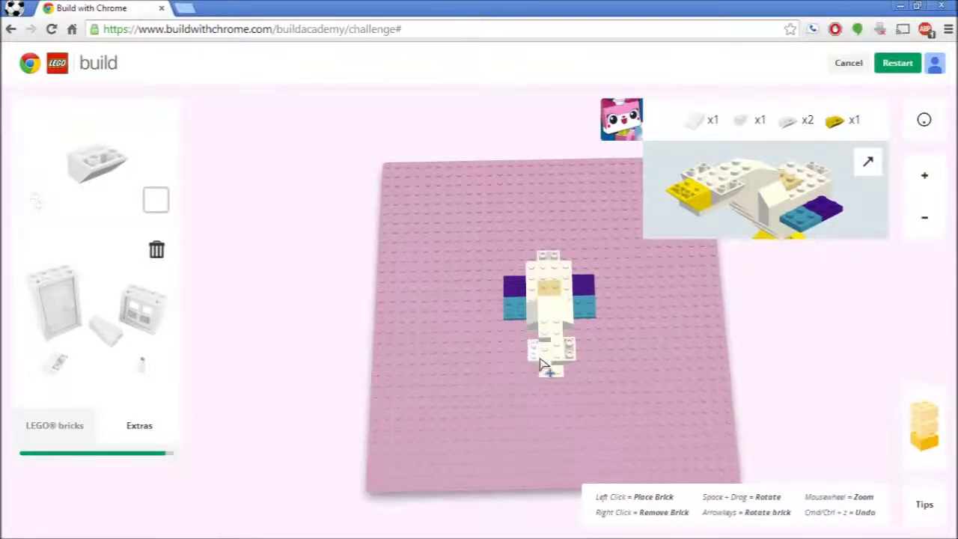
pyautogui.click(535, 364)
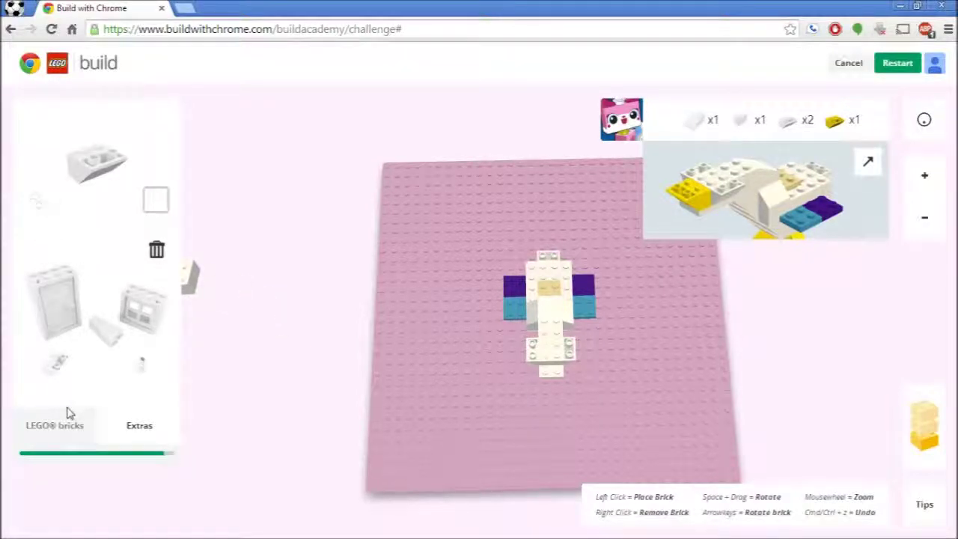
# - Place a yellow inverted slope on the front tip of the neck plate, rotated to point forward as the beak
pyautogui.click(157, 203)
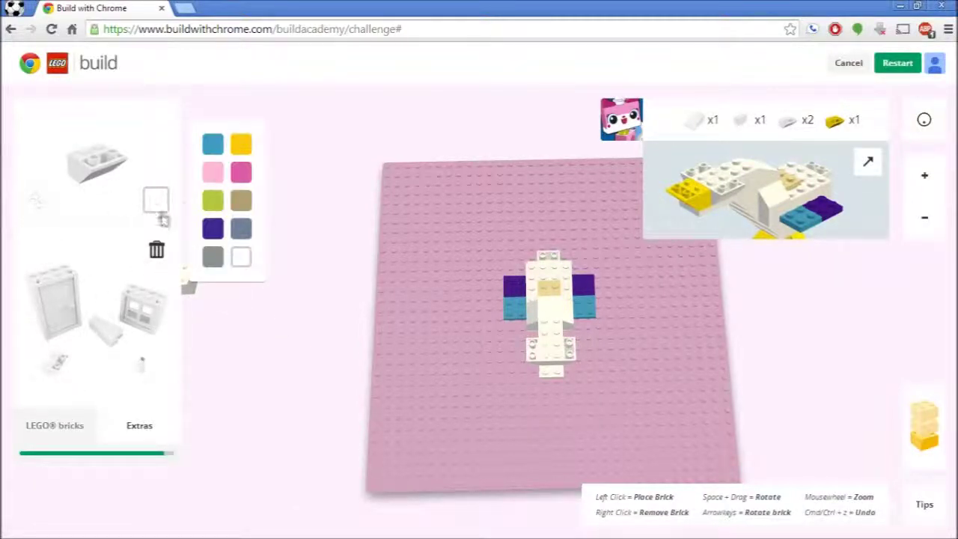
pyautogui.click(241, 143)
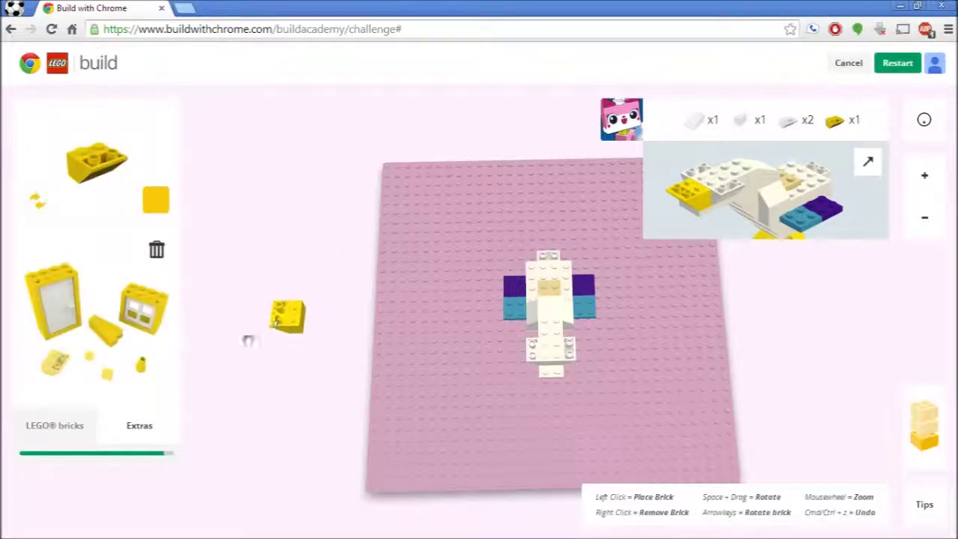
pyautogui.click(38, 202)
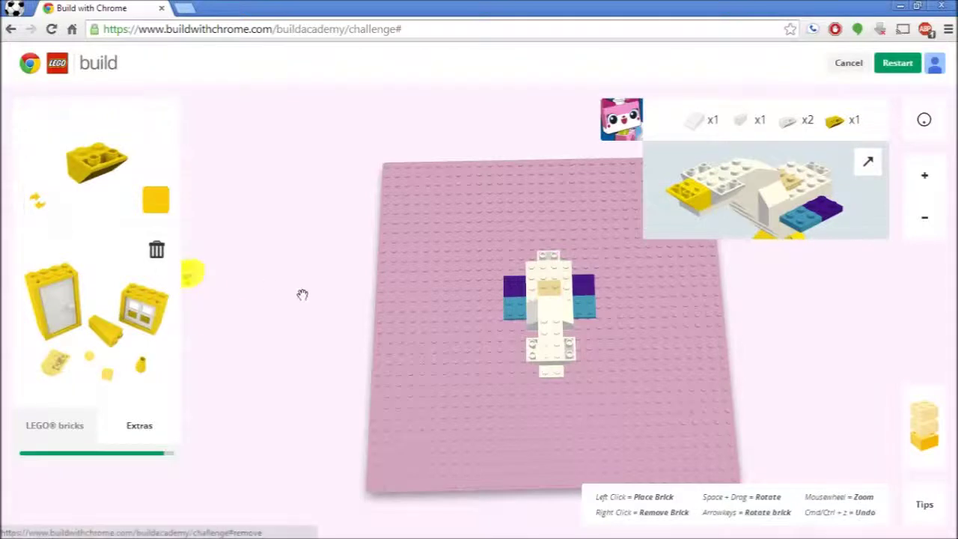
pyautogui.click(550, 391)
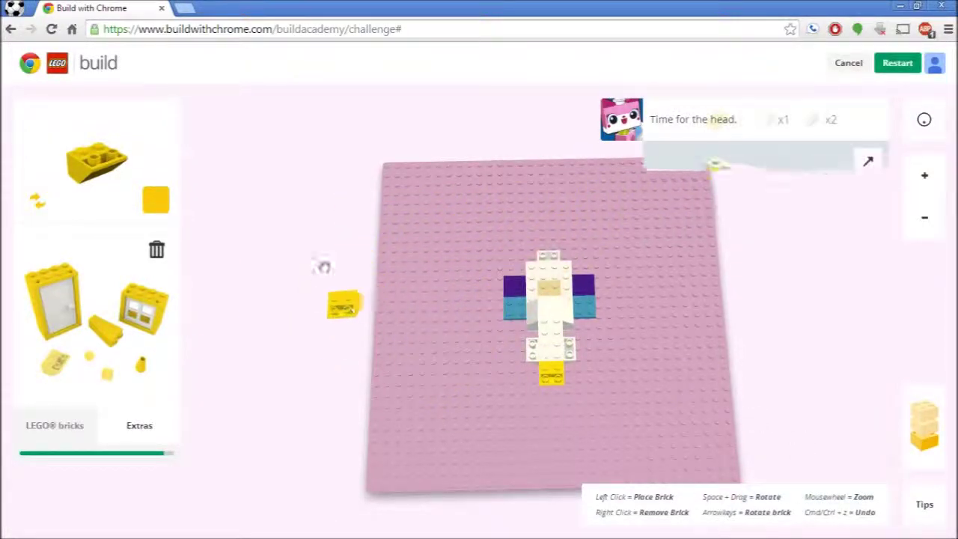
pyautogui.moveTo(310, 215); pyautogui.dragTo(608, 362)
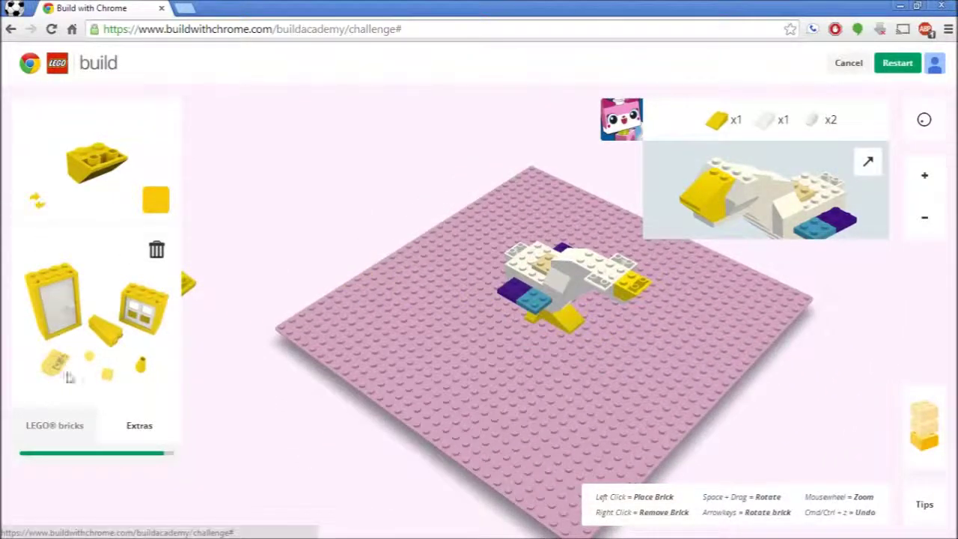
# - Place a wide yellow slope on top of the beak piece, sloping down toward the front
pyautogui.click(69, 432)
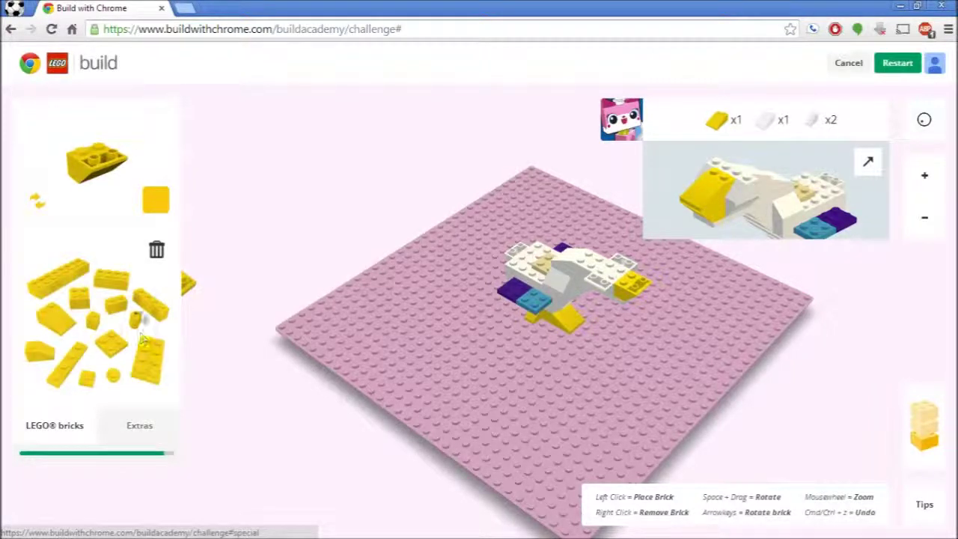
pyautogui.click(55, 318)
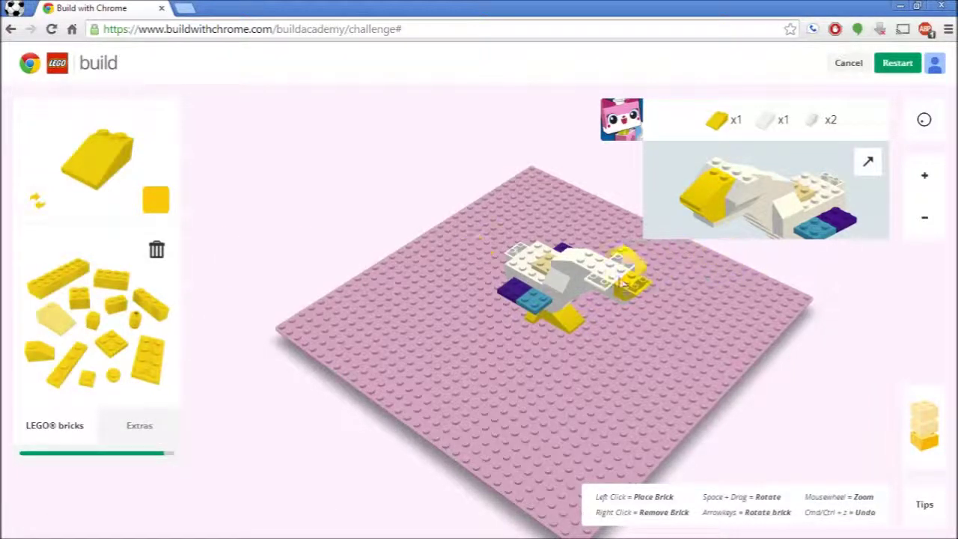
pyautogui.click(627, 276)
# - Switch the brick colour to white and place one narrow slope on each side of the head, beside the beak
pyautogui.moveTo(306, 196); pyautogui.dragTo(479, 117)
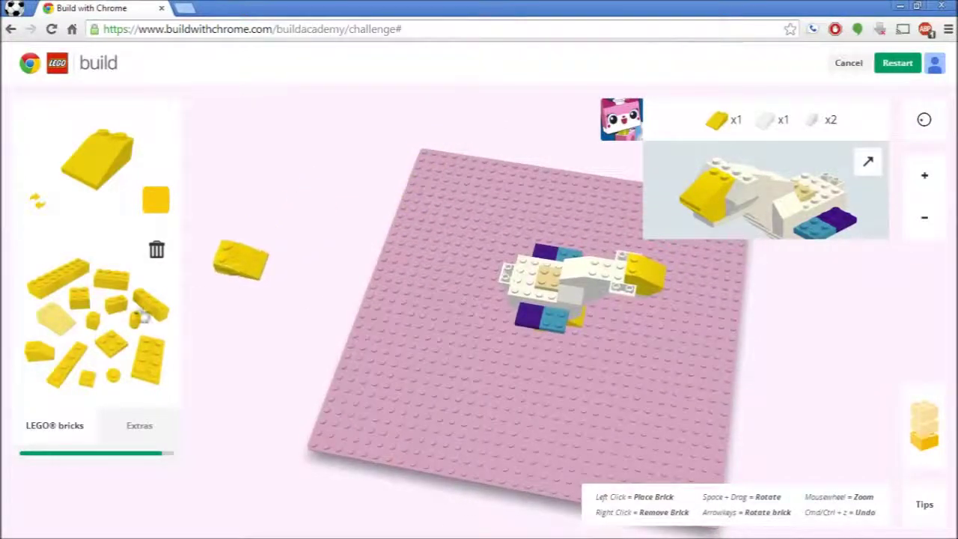
pyautogui.click(39, 358)
pyautogui.click(153, 201)
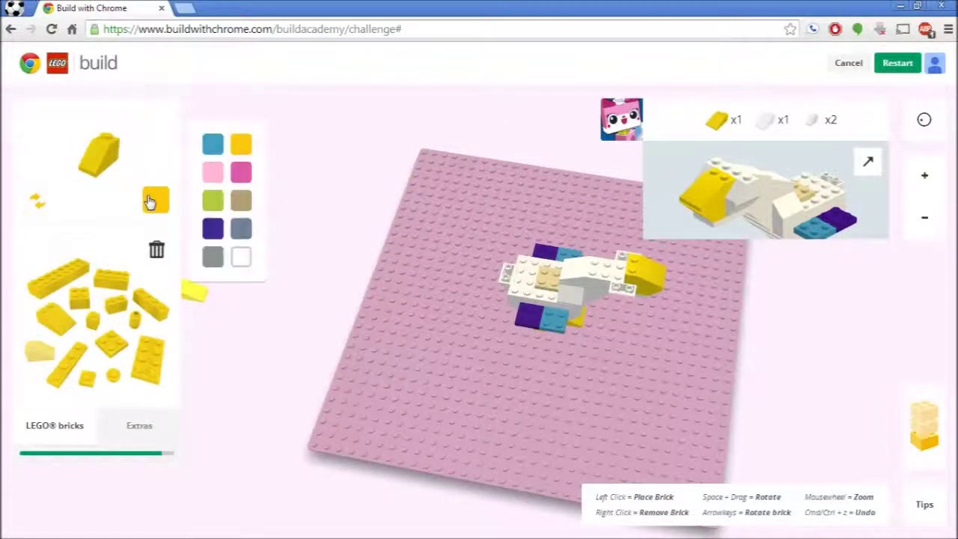
pyautogui.click(241, 258)
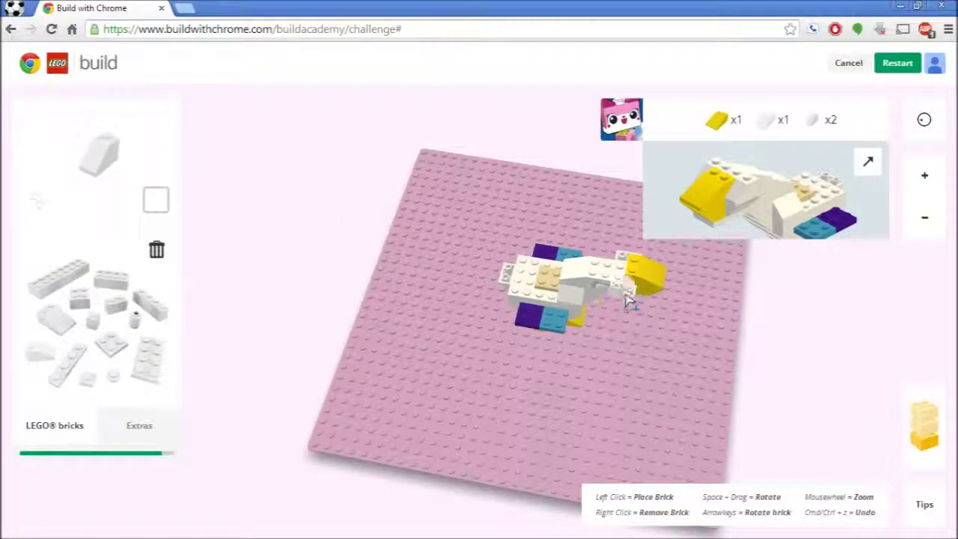
pyautogui.moveTo(808, 321); pyautogui.dragTo(449, 366)
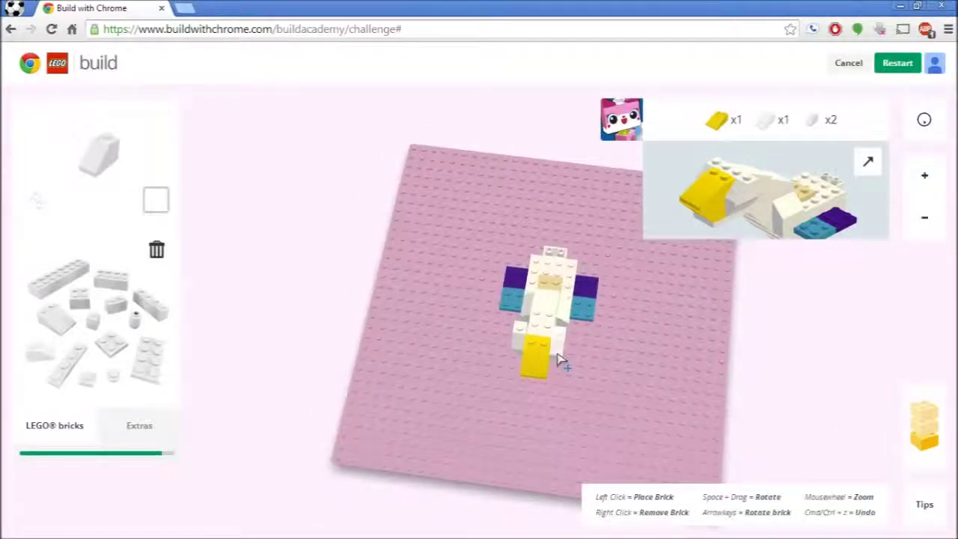
pyautogui.moveTo(336, 229); pyautogui.dragTo(859, 296)
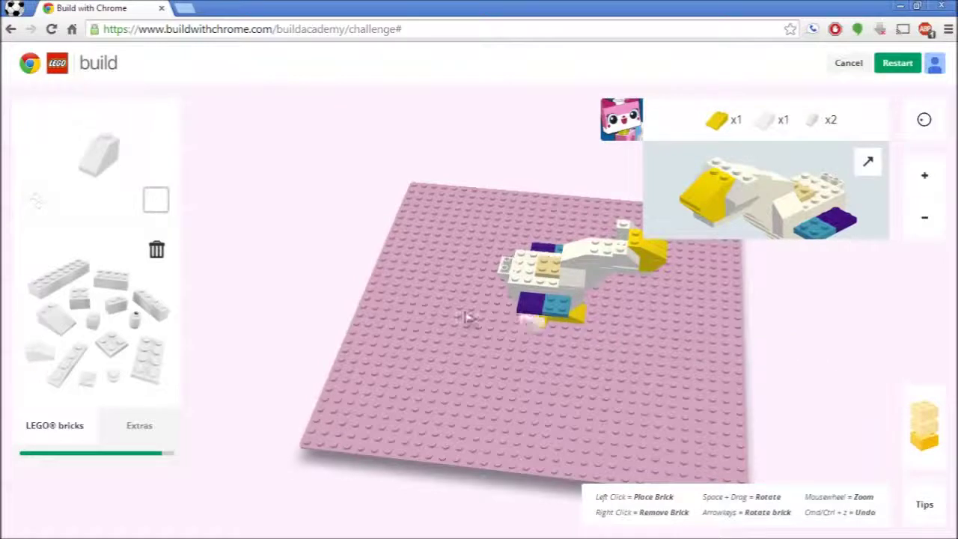
# - Place a wide white slope along the neck directly behind the beak, rising toward the head
pyautogui.click(58, 326)
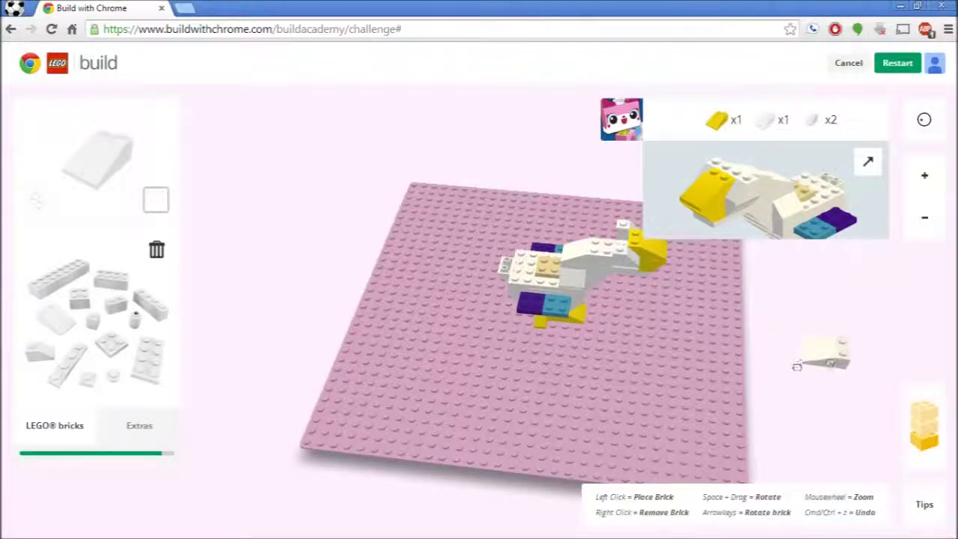
pyautogui.moveTo(796, 367); pyautogui.dragTo(438, 429)
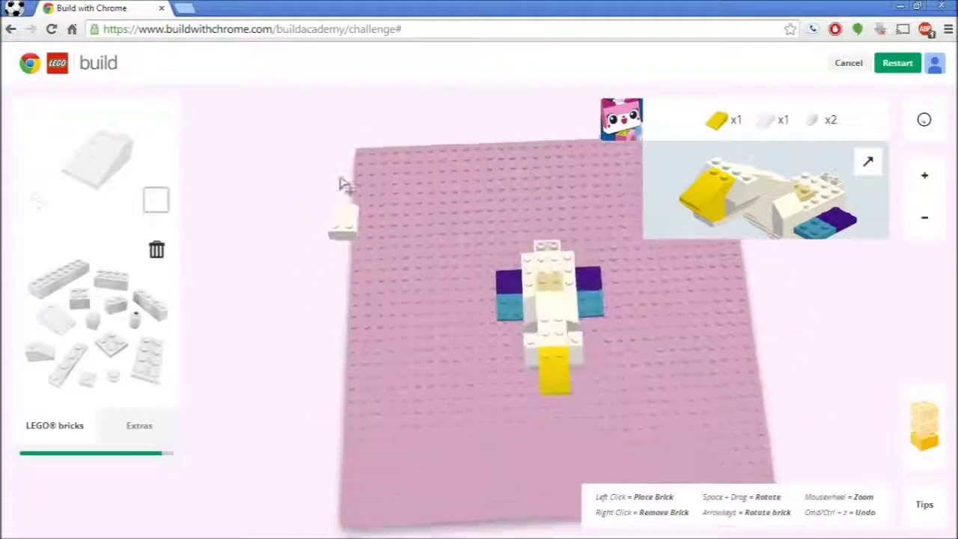
pyautogui.click(550, 353)
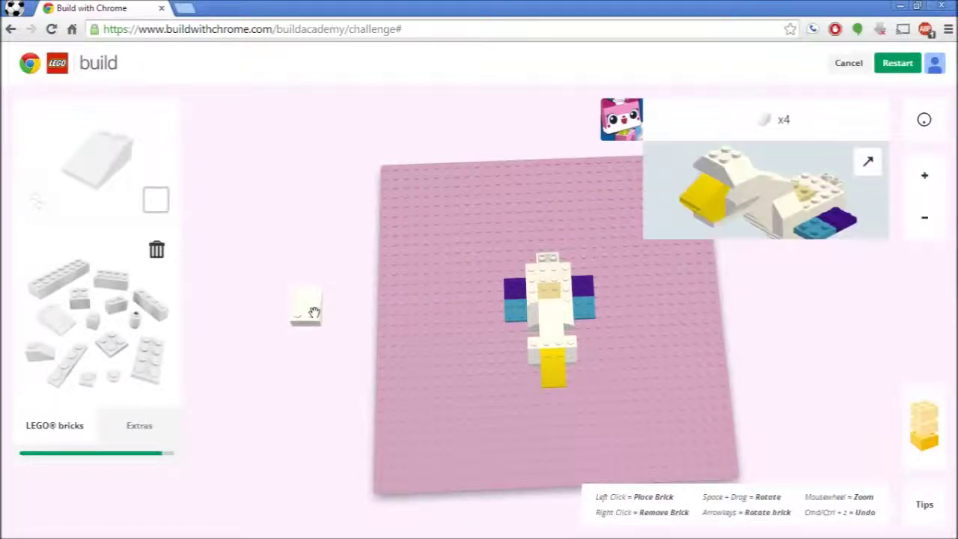
# - Cap the head with four narrow white slopes, two per side, sloping outward
pyautogui.moveTo(314, 312); pyautogui.dragTo(783, 459)
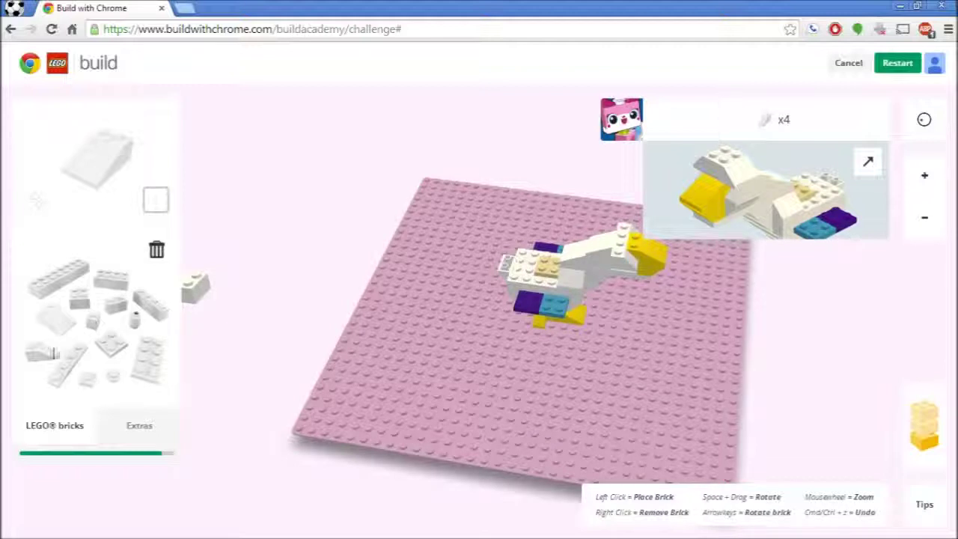
pyautogui.click(51, 349)
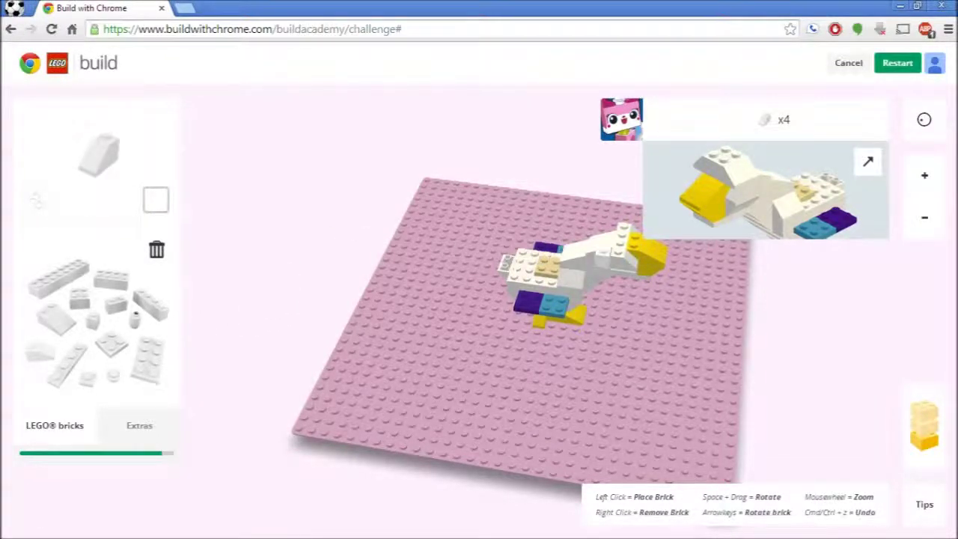
pyautogui.moveTo(378, 244); pyautogui.dragTo(671, 193)
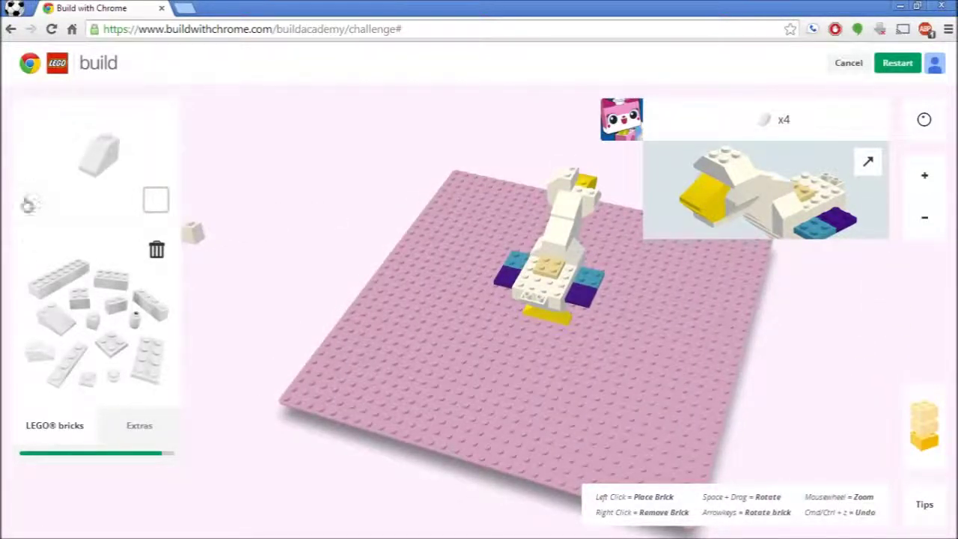
pyautogui.click(591, 201)
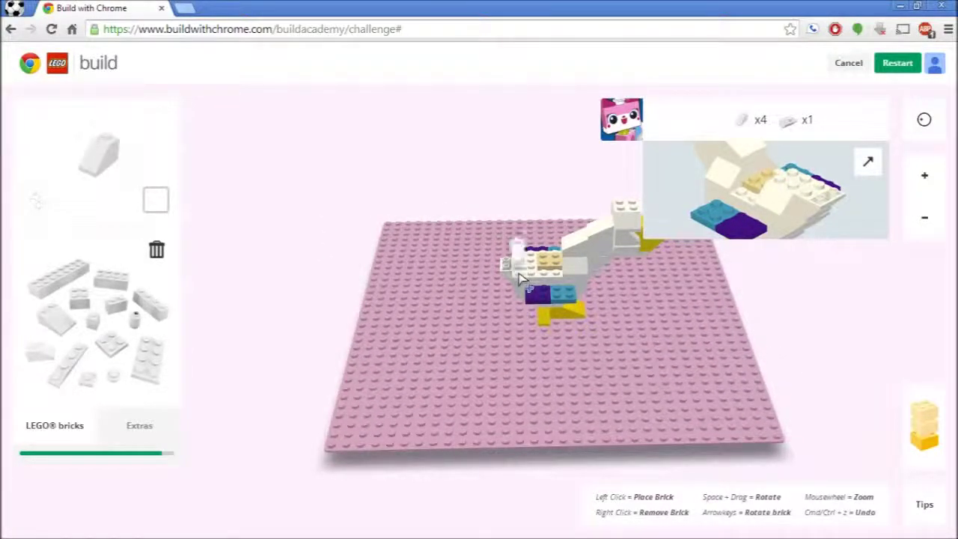
# - Set four narrow white slopes on the rear of the bird's body, two per side, sloping outward
pyautogui.moveTo(315, 235); pyautogui.dragTo(818, 325)
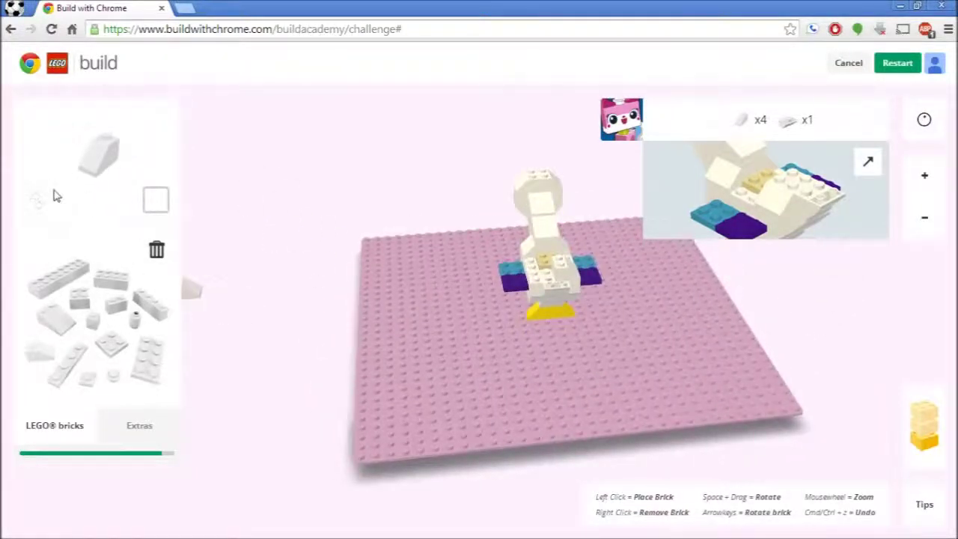
pyautogui.moveTo(239, 305); pyautogui.dragTo(566, 286)
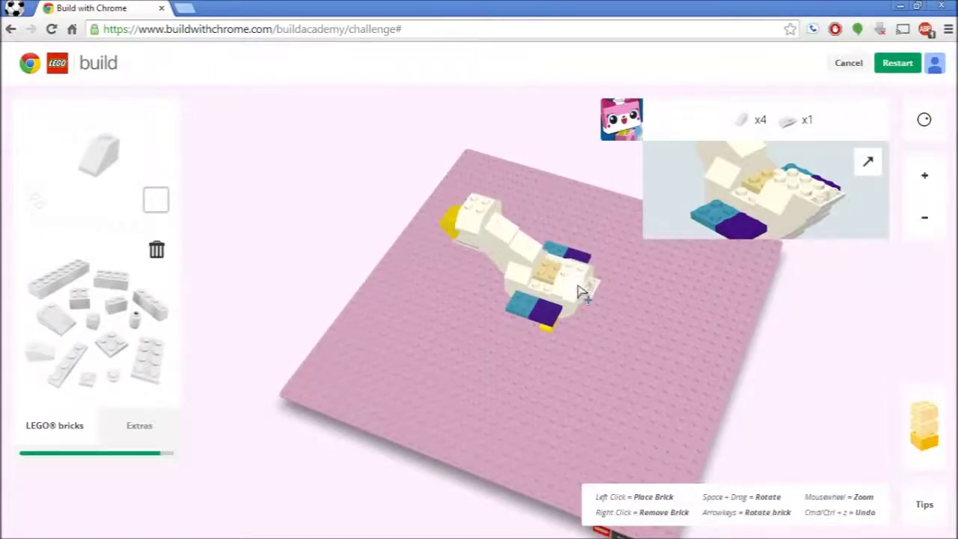
pyautogui.moveTo(811, 381); pyautogui.dragTo(207, 323)
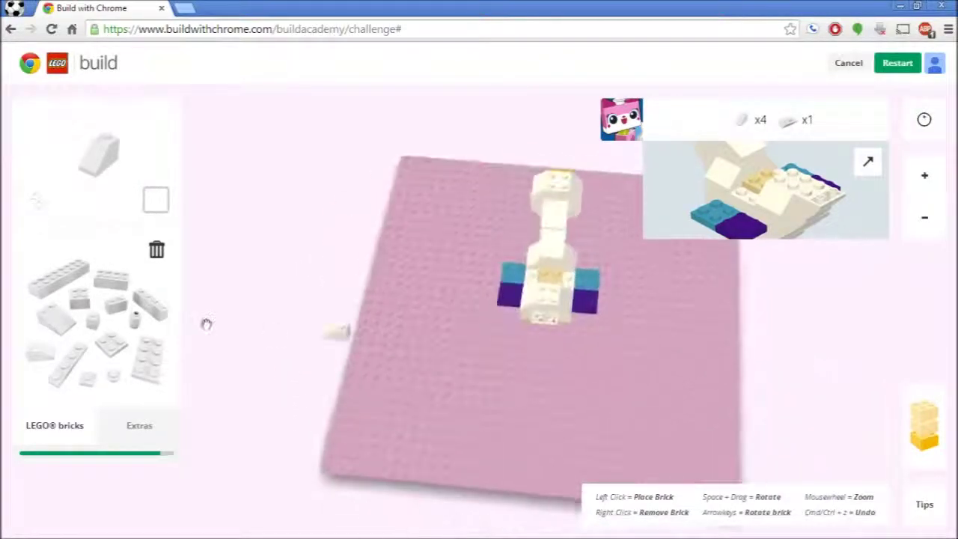
# - Stack two white inverted slopes at the rear of the body, stepping backward and upward to form the tail
pyautogui.click(129, 432)
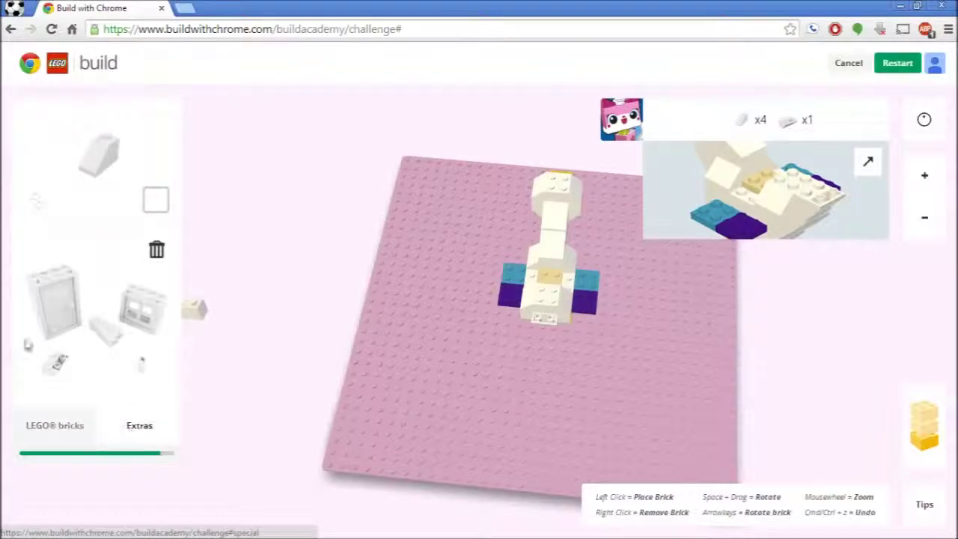
pyautogui.click(60, 364)
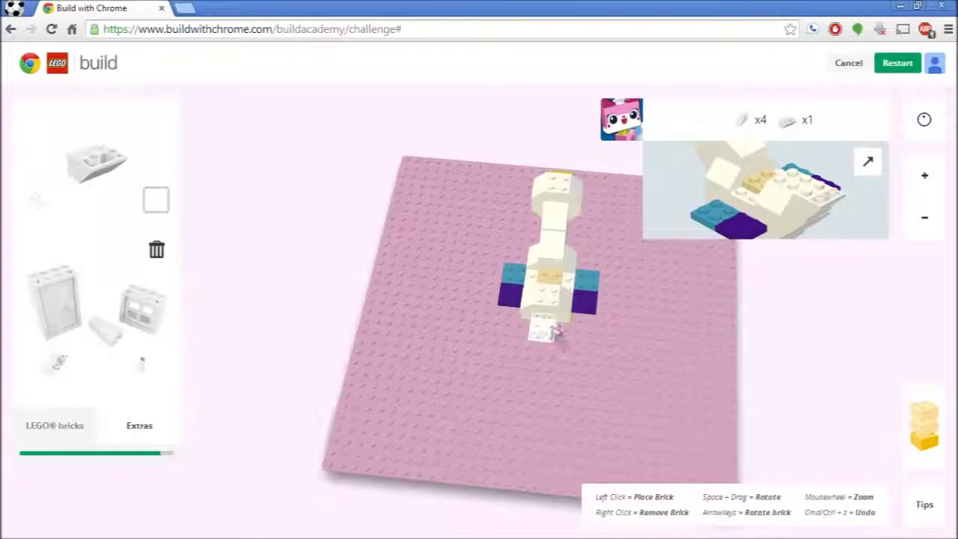
pyautogui.click(556, 332)
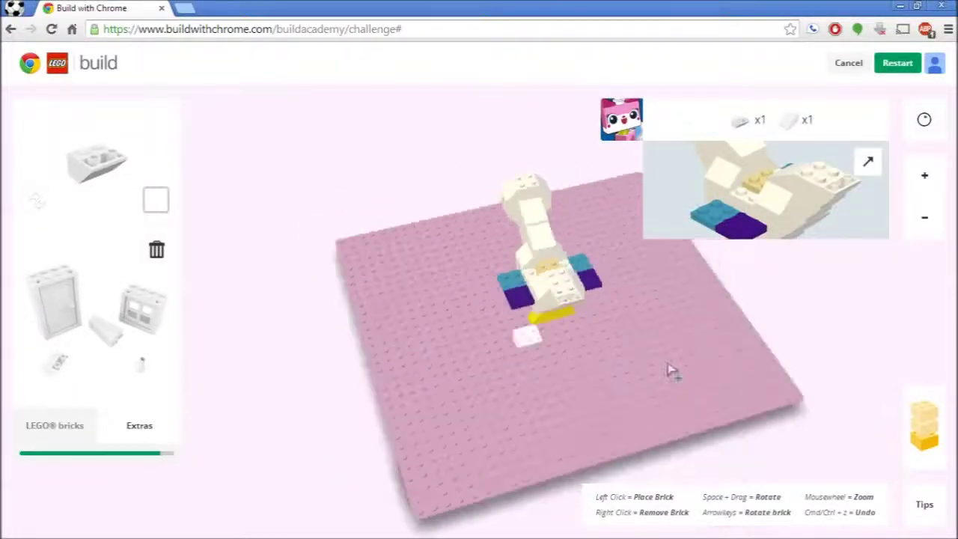
pyautogui.moveTo(670, 370); pyautogui.dragTo(834, 277)
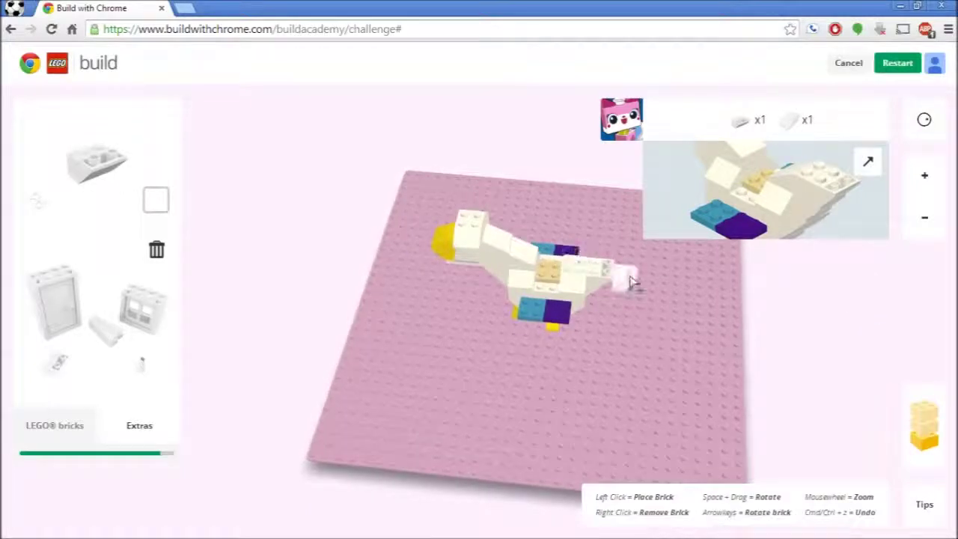
pyautogui.click(612, 273)
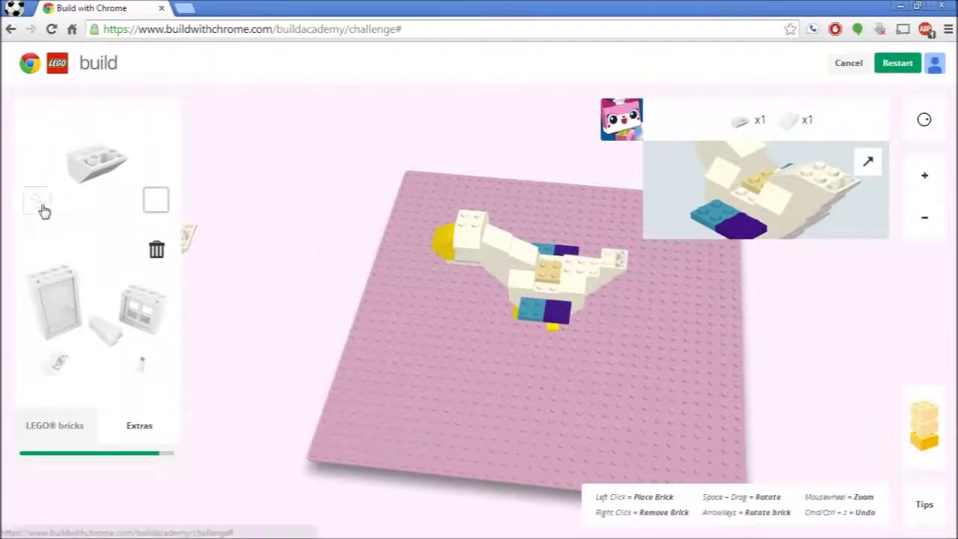
# - Place a wide white slope between the tan plate and the upper tail piece, rising toward the tail
pyautogui.click(155, 200)
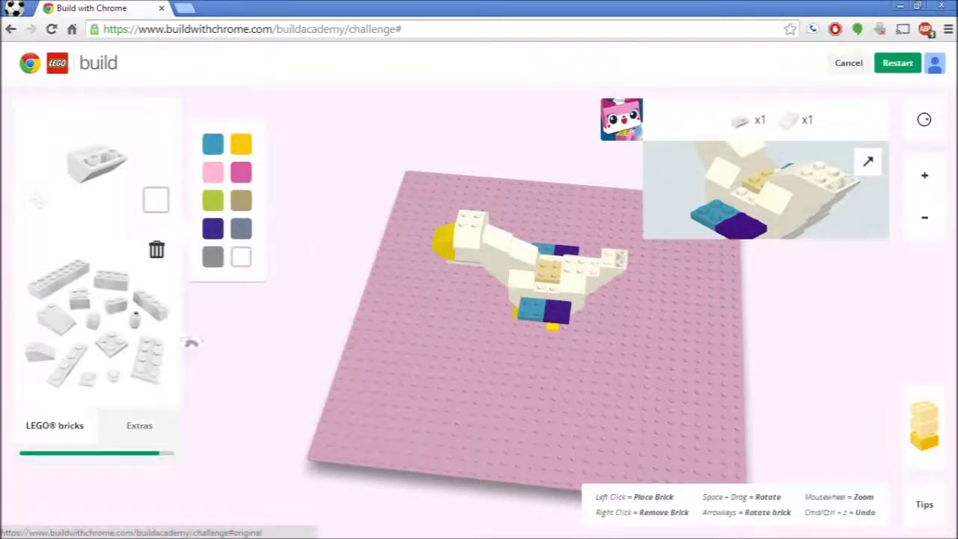
pyautogui.moveTo(49, 322); pyautogui.dragTo(257, 298)
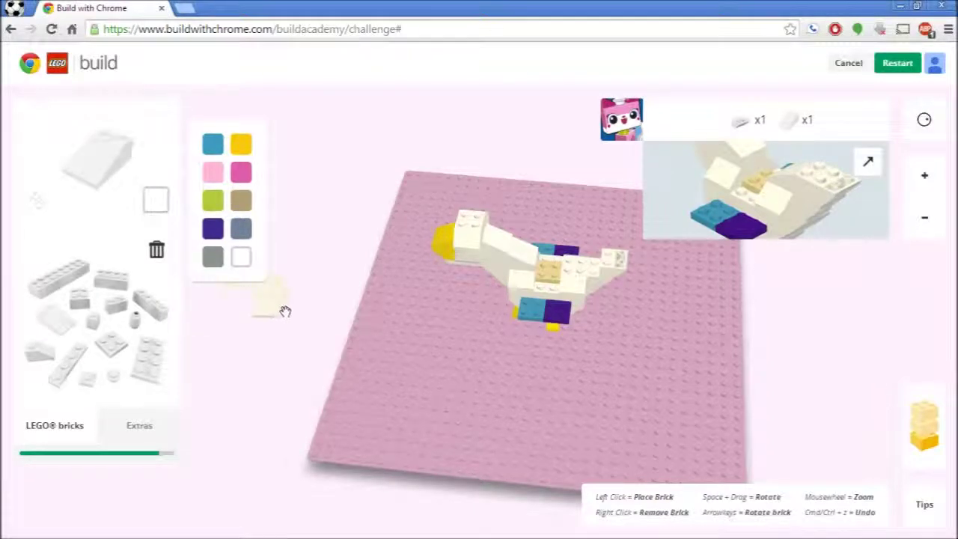
pyautogui.click(578, 268)
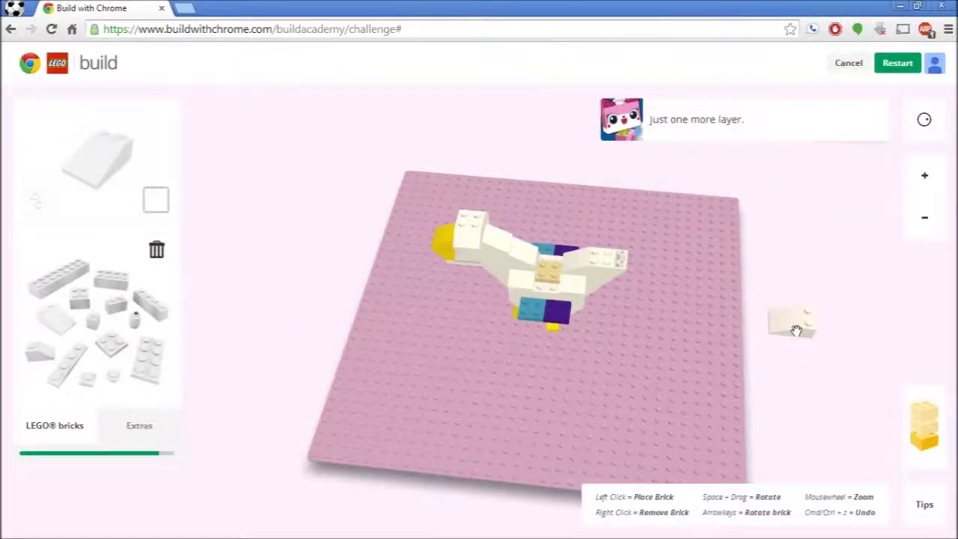
# - Place two narrow white slopes side by side on top of the tail, sloping down toward the head
pyautogui.moveTo(838, 366); pyautogui.dragTo(876, 342)
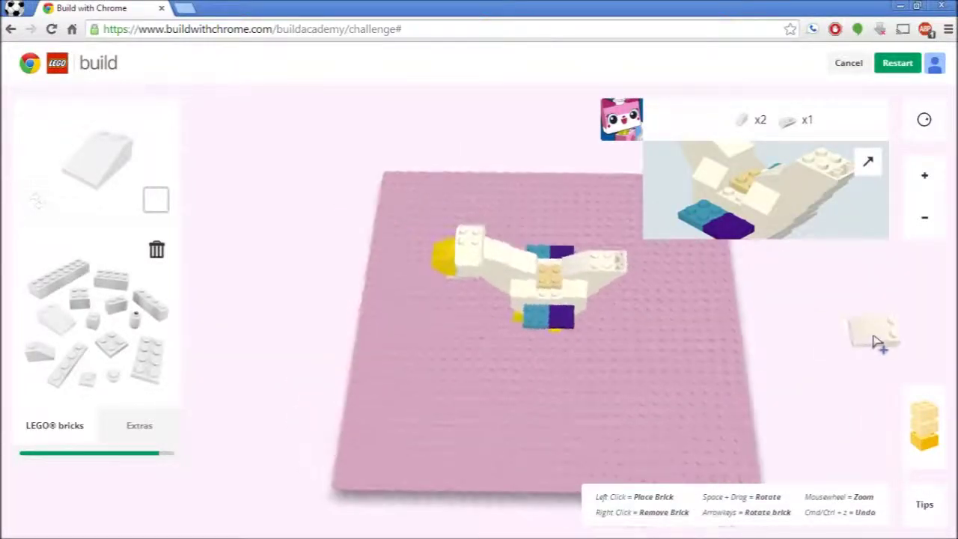
pyautogui.click(45, 352)
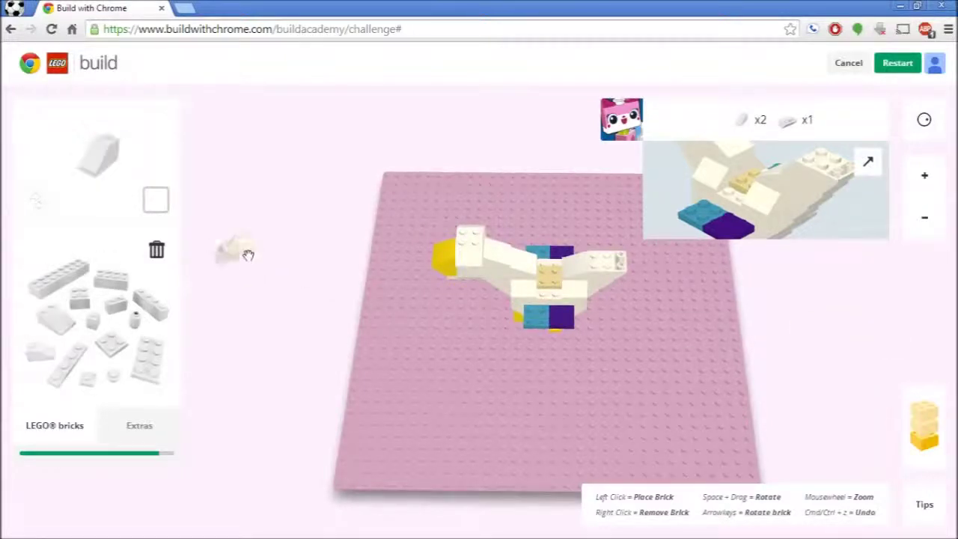
pyautogui.click(599, 259)
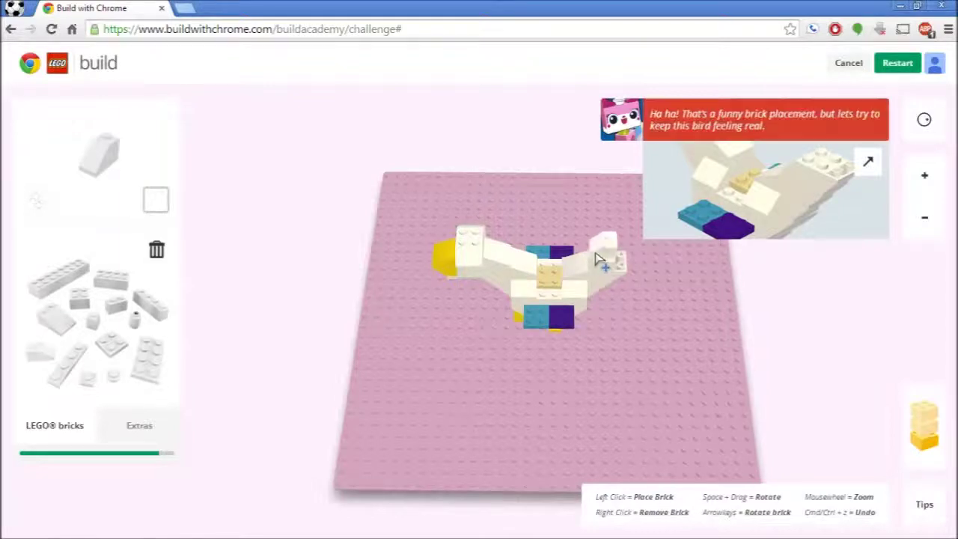
pyautogui.moveTo(866, 324); pyautogui.dragTo(629, 282)
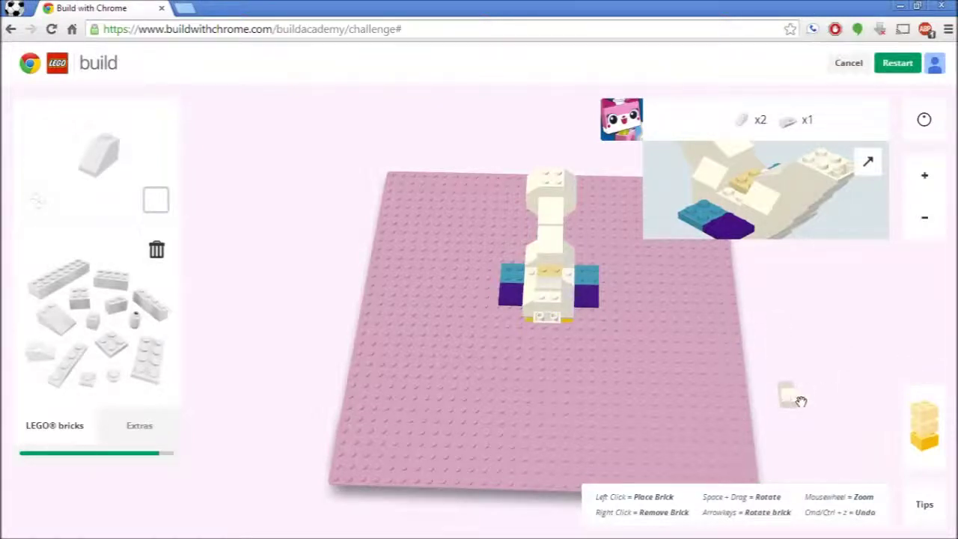
# - Add a white inverted slope on the tail's rear end behind the two narrow slopes, extending it backward
pyautogui.click(124, 428)
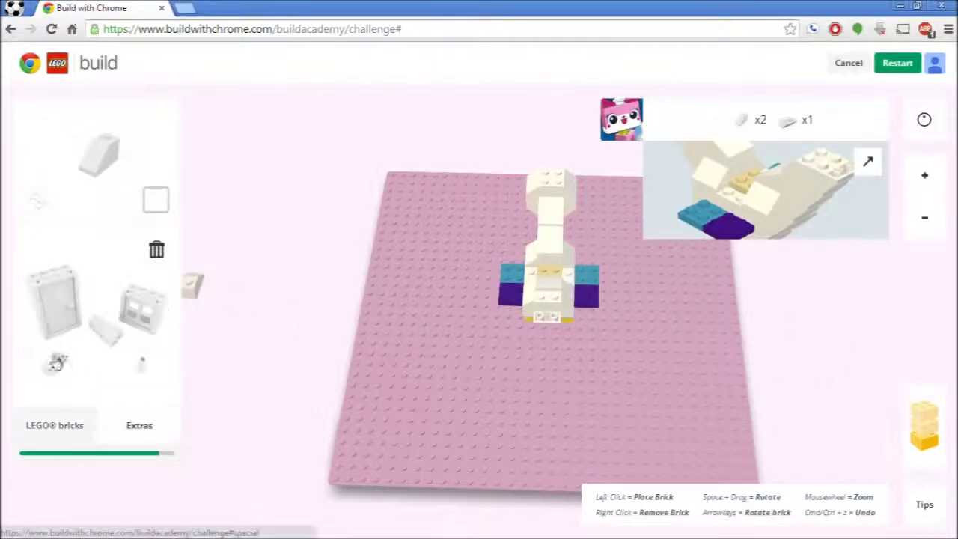
pyautogui.click(58, 361)
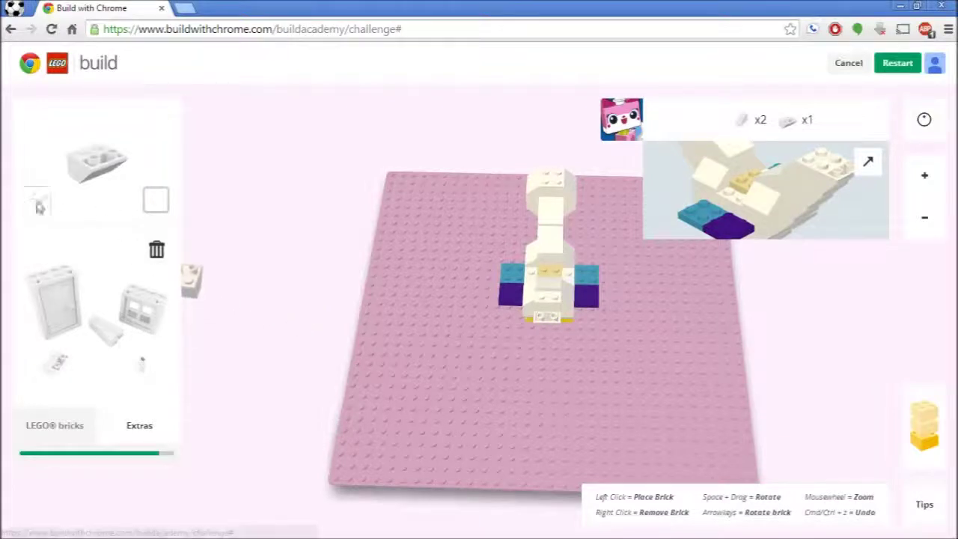
pyautogui.click(549, 314)
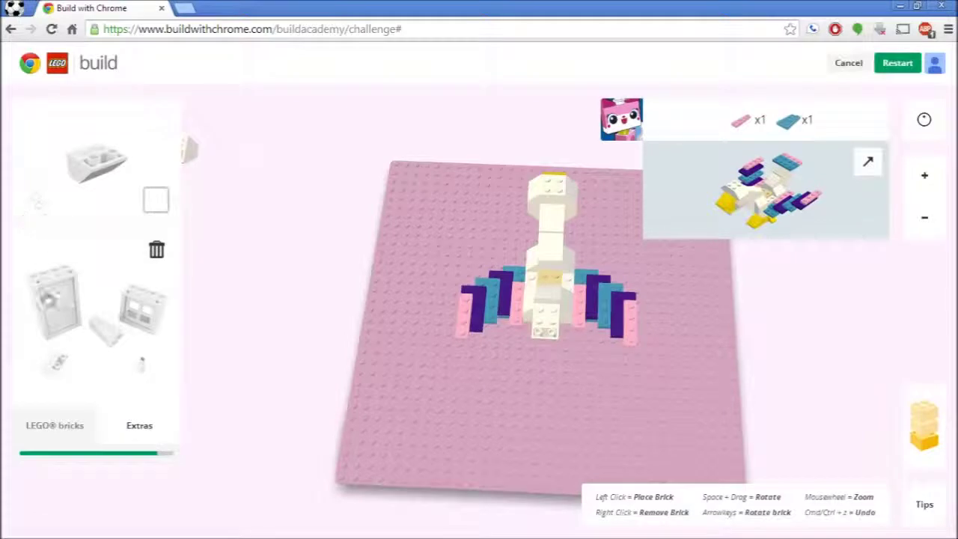
# - Place a teal 2x4 plate crosswise on top of the bird's tail, centred on the white slopes
pyautogui.click(53, 427)
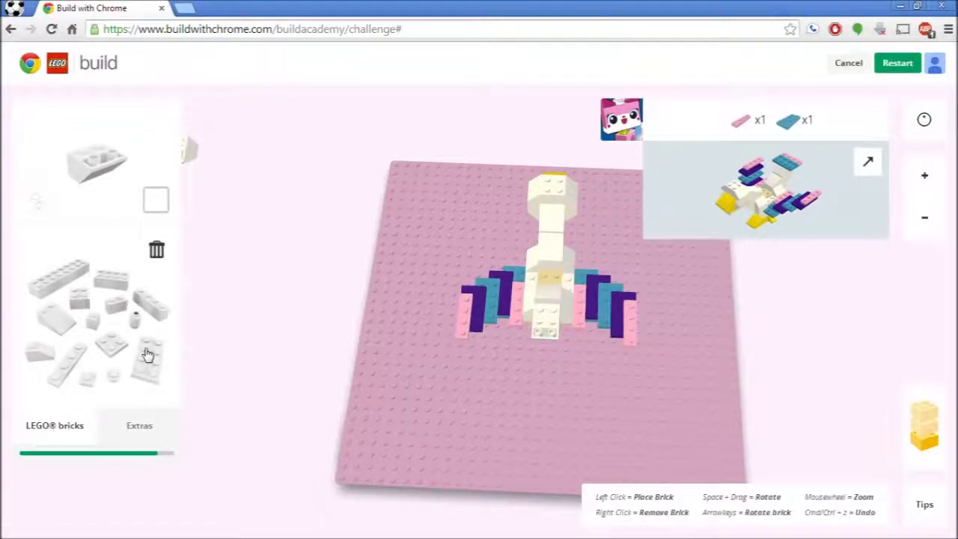
pyautogui.click(147, 355)
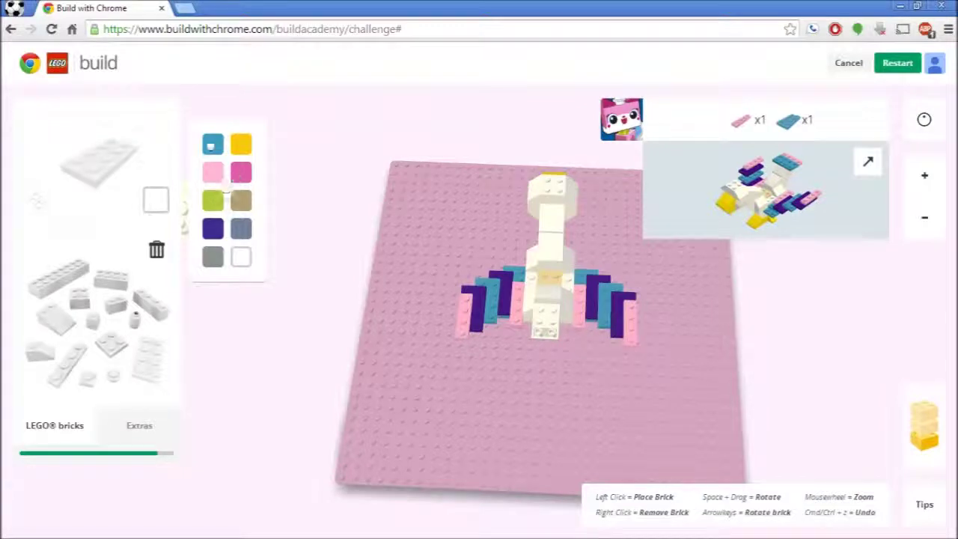
pyautogui.click(212, 144)
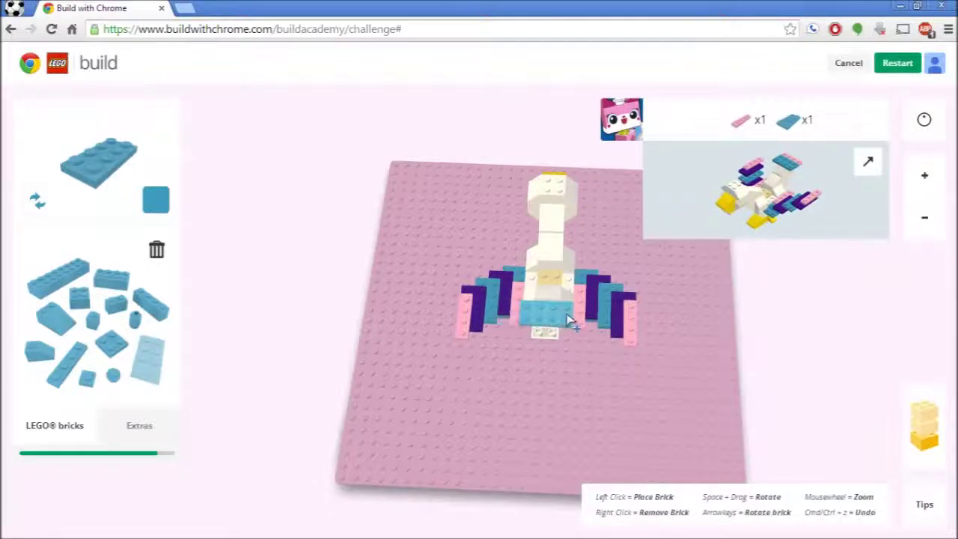
pyautogui.click(569, 321)
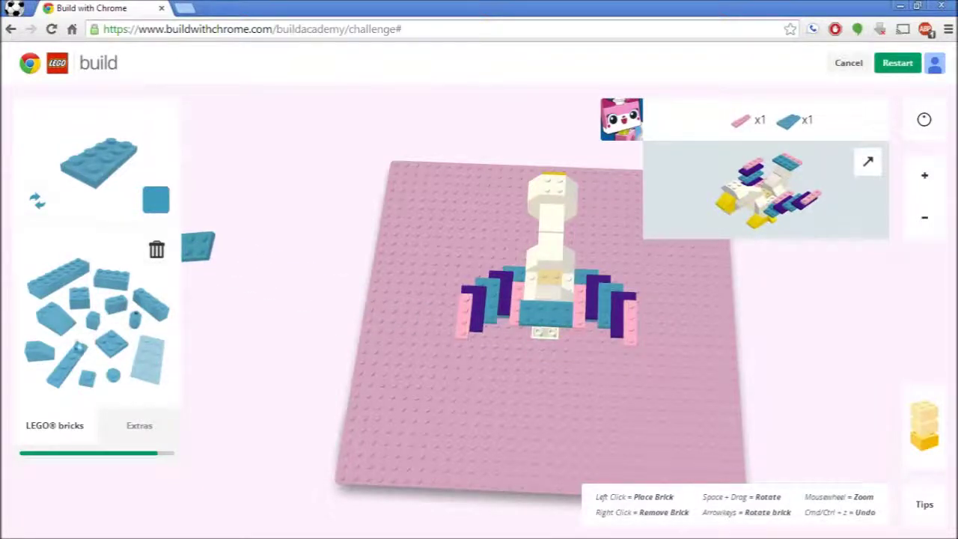
# - Place a pink 1x4 plate crosswise directly behind the teal plate, covering the white inverted slope at the tail's end
pyautogui.click(157, 208)
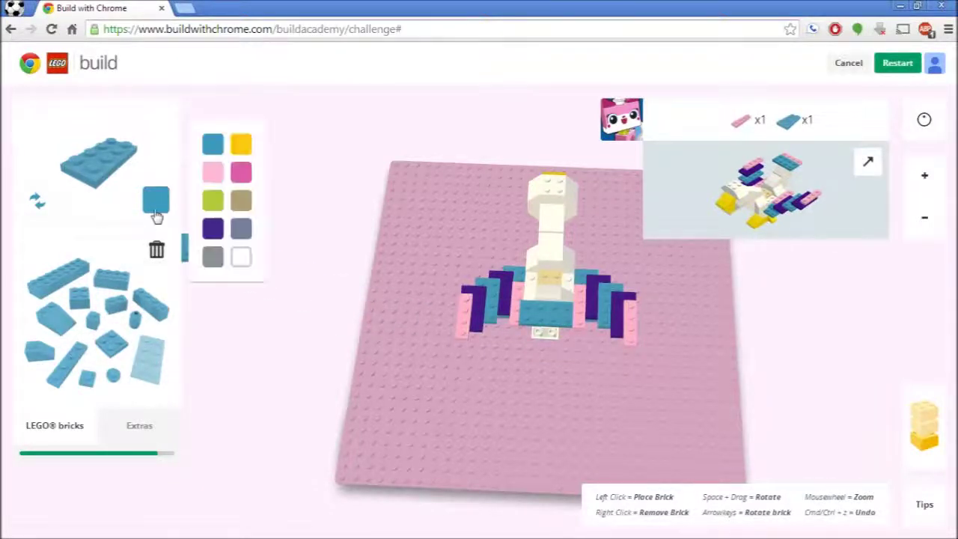
pyautogui.click(213, 173)
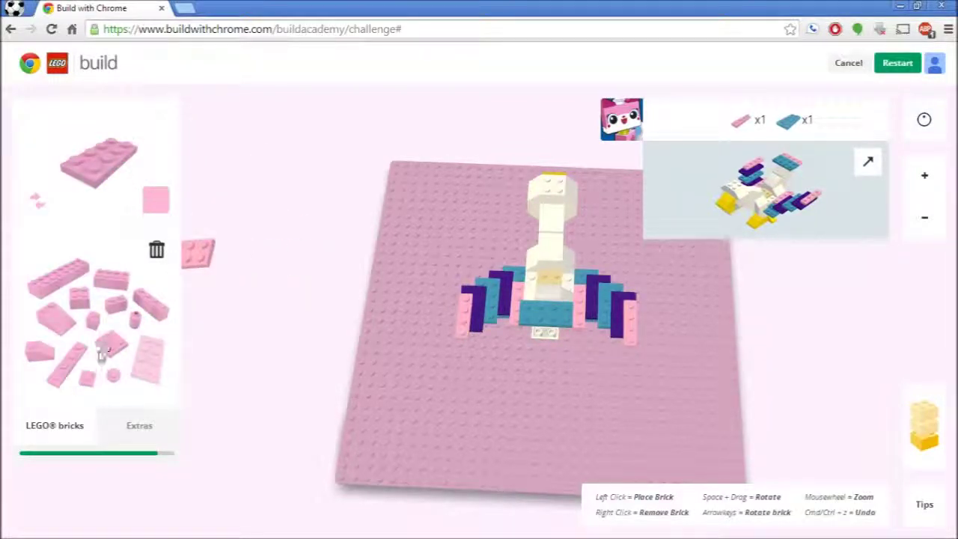
pyautogui.click(62, 382)
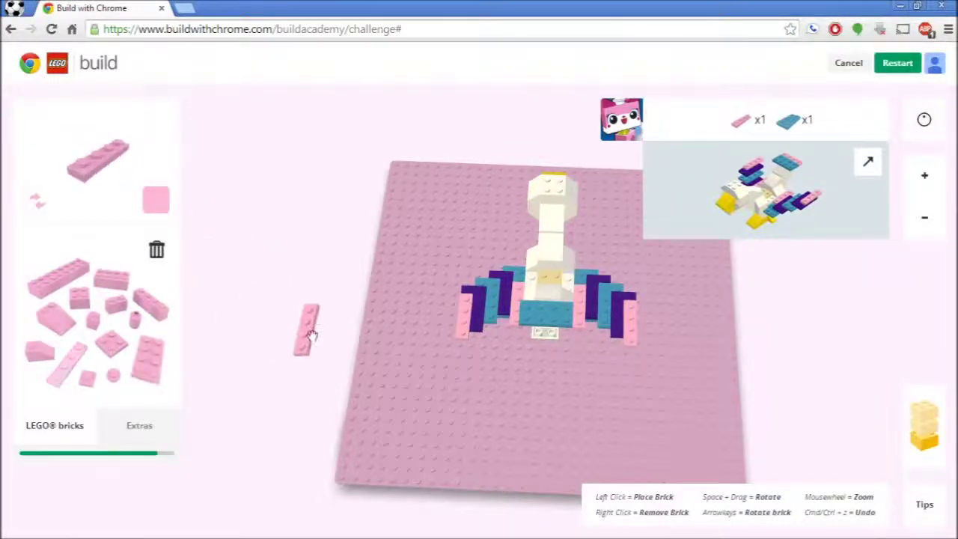
pyautogui.click(37, 199)
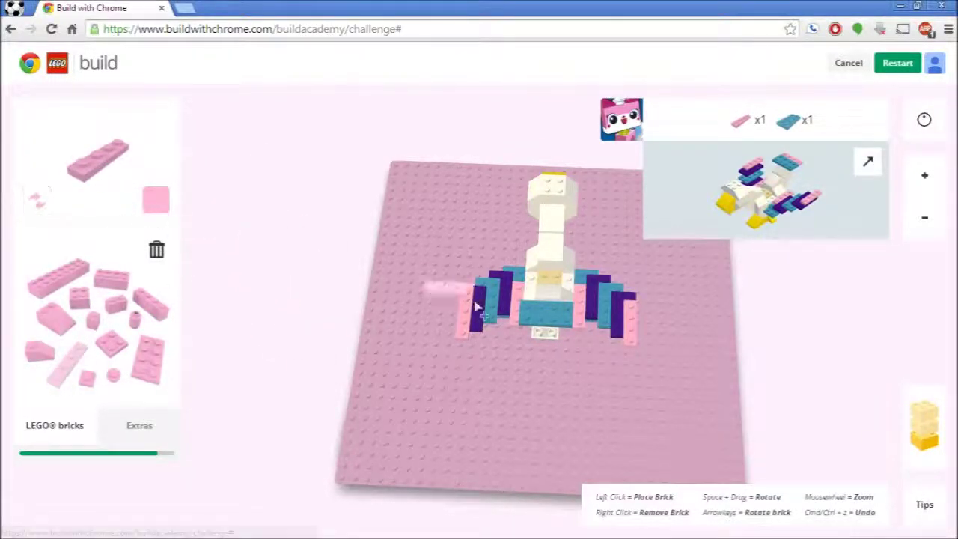
pyautogui.click(569, 338)
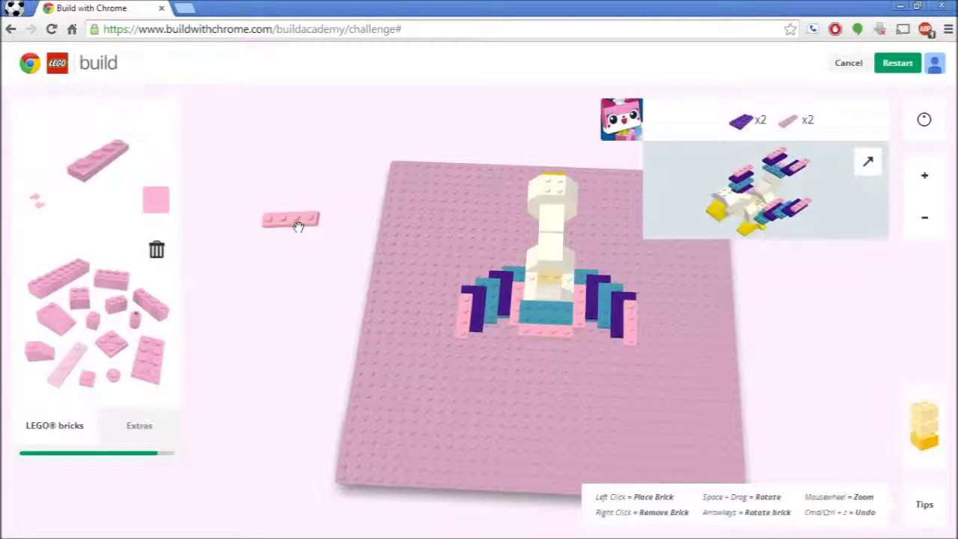
# - Place two purple 2x4 plates lengthwise under the outer ends of the teal tail plate, extending backward on both sides
pyautogui.moveTo(298, 226)
pyautogui.mouseDown()
pyautogui.moveTo(825, 277)
pyautogui.moveTo(651, 289)
pyautogui.moveTo(350, 242)
pyautogui.moveTo(308, 217)
pyautogui.mouseUp()
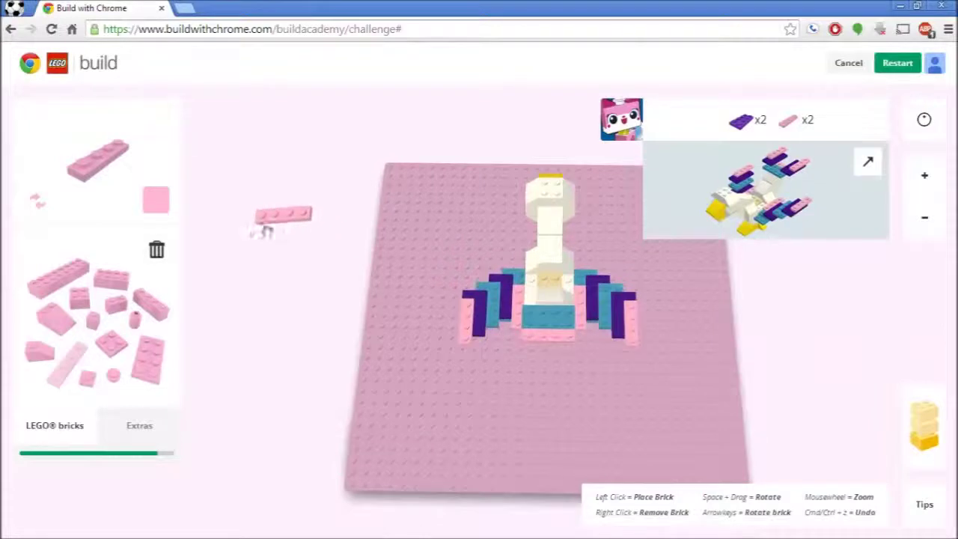
pyautogui.click(156, 200)
pyautogui.click(157, 201)
pyautogui.click(155, 200)
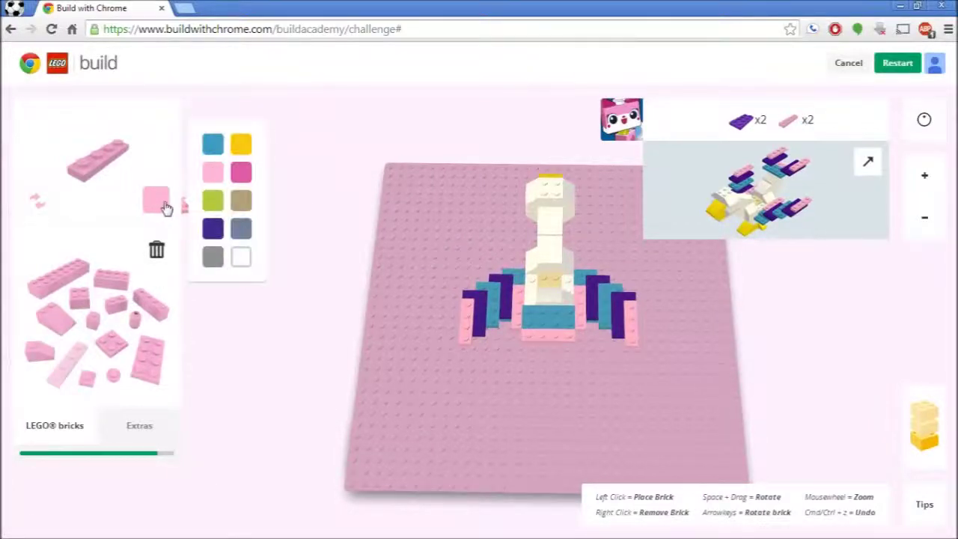
pyautogui.click(214, 229)
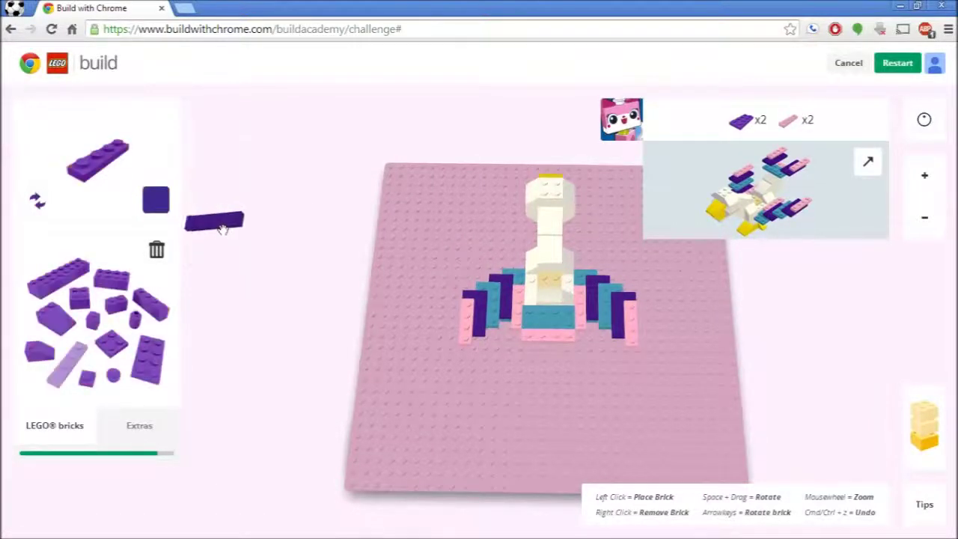
pyautogui.click(150, 351)
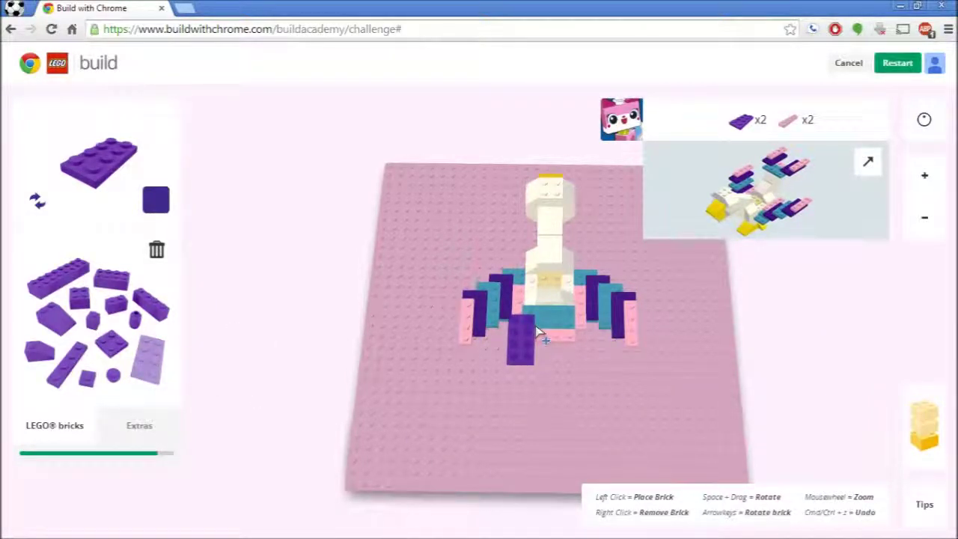
pyautogui.click(537, 332)
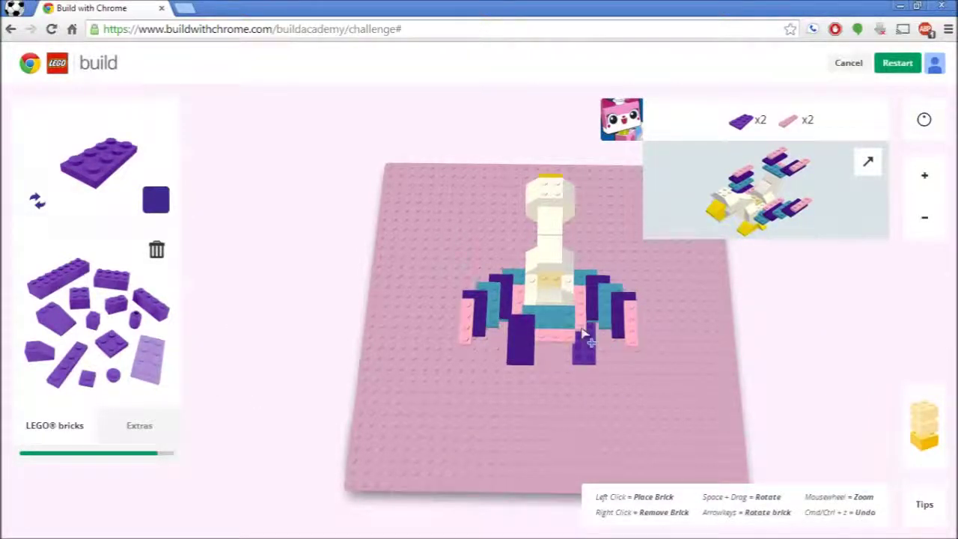
pyautogui.click(586, 334)
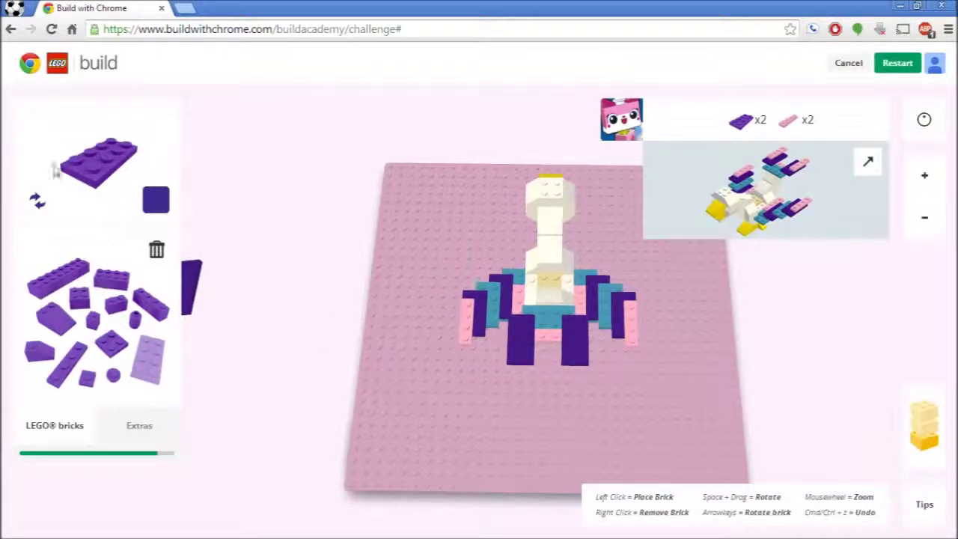
# - Place a pink 1x4 plate lengthwise along the outer edge of each purple tail plate, offset slightly backward
pyautogui.click(155, 201)
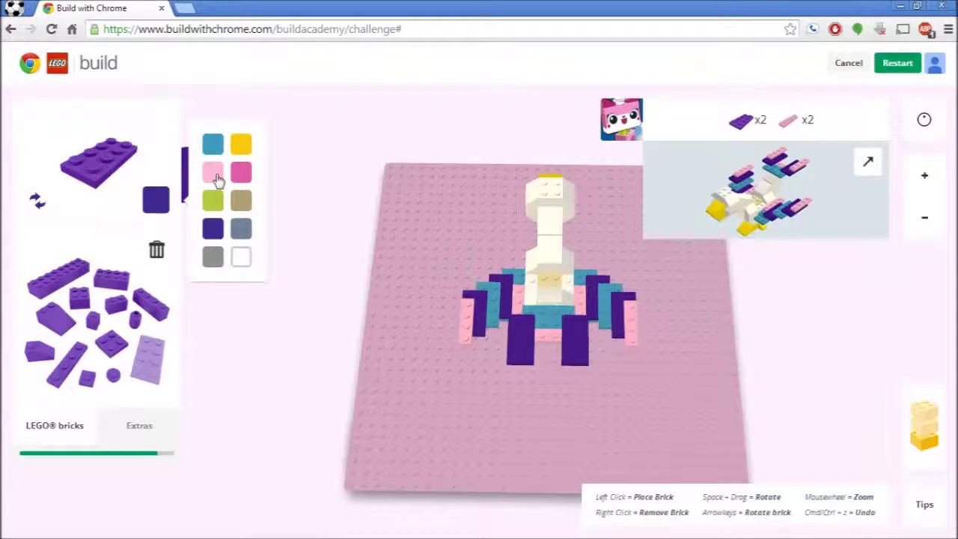
pyautogui.click(219, 178)
pyautogui.click(66, 368)
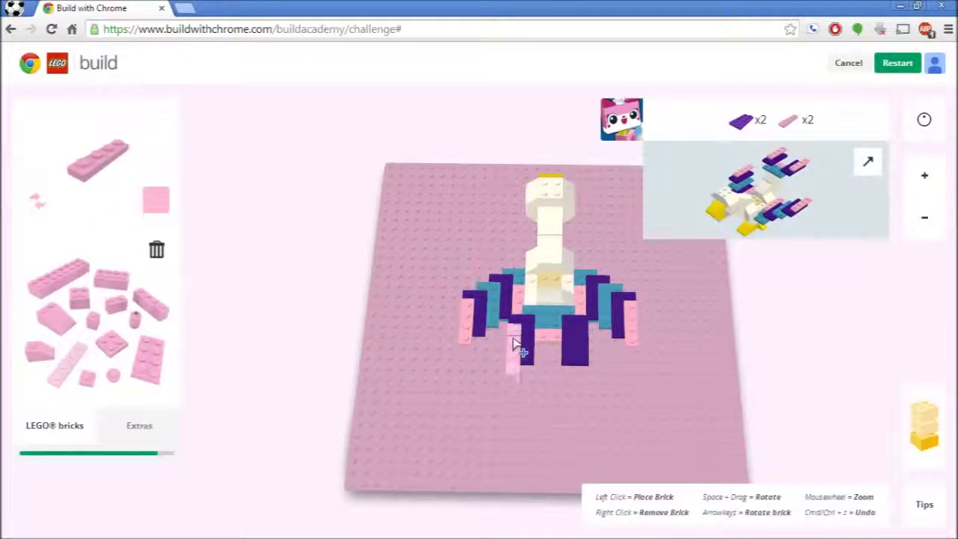
pyautogui.click(514, 344)
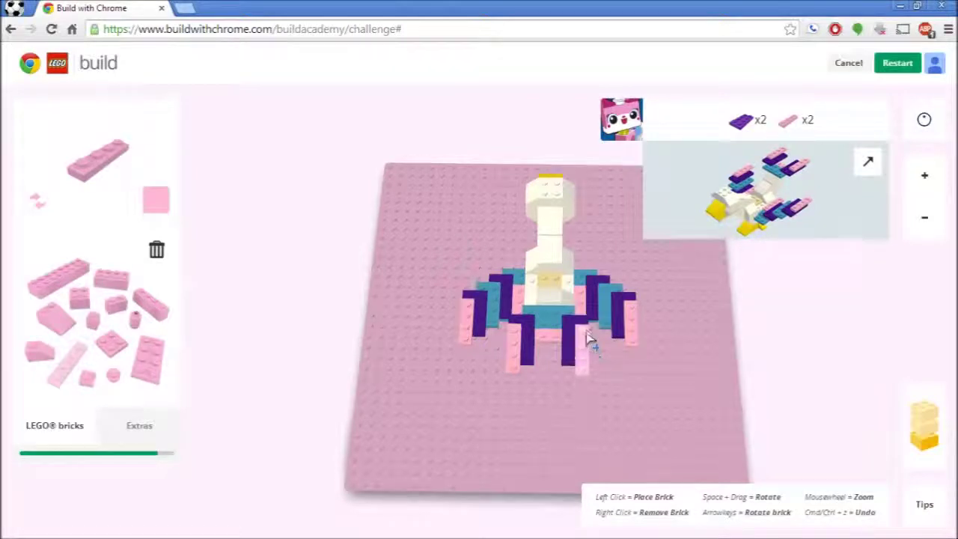
pyautogui.click(586, 341)
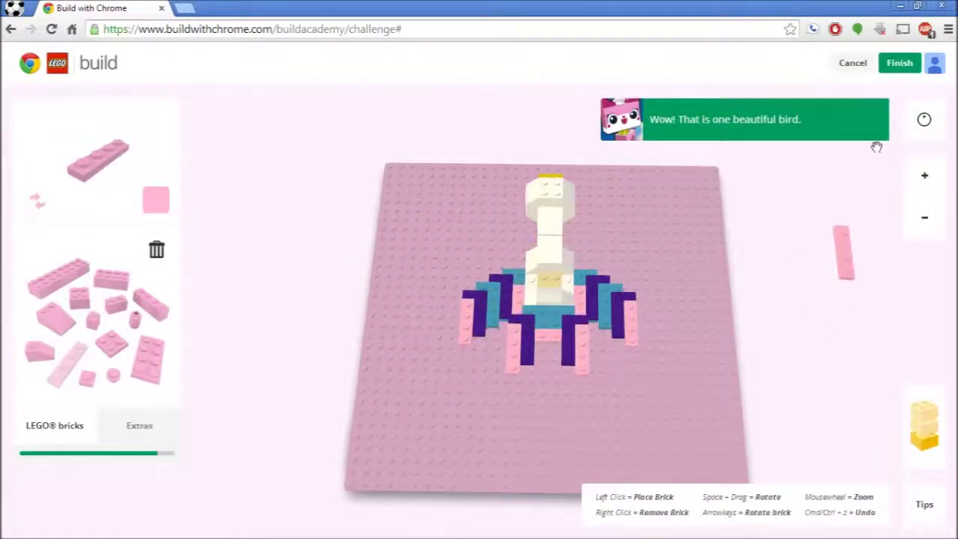
# - Leave the completed bird and start the Cloud Cuckoo Land challenge
pyautogui.moveTo(309, 191); pyautogui.dragTo(659, 411)
pyautogui.moveTo(241, 364); pyautogui.dragTo(768, 184)
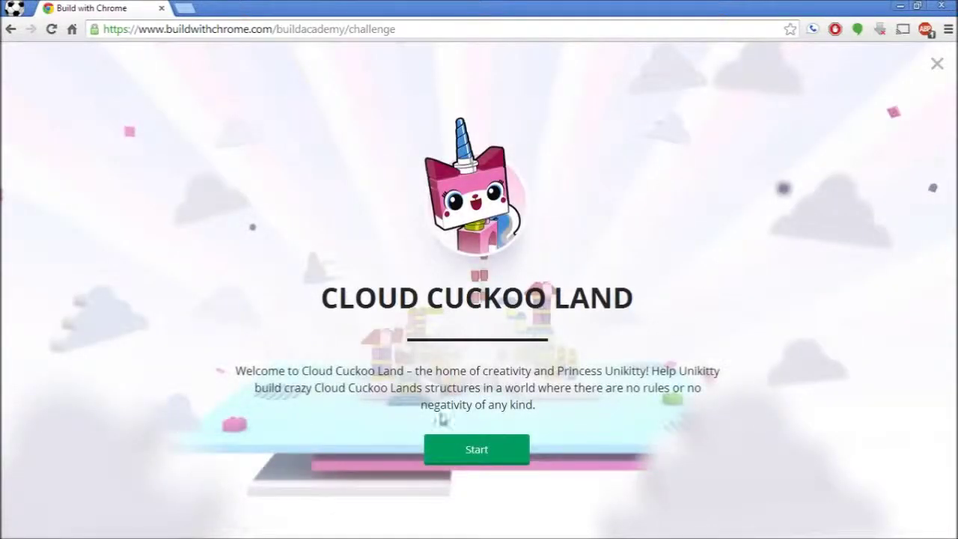
pyautogui.click(511, 453)
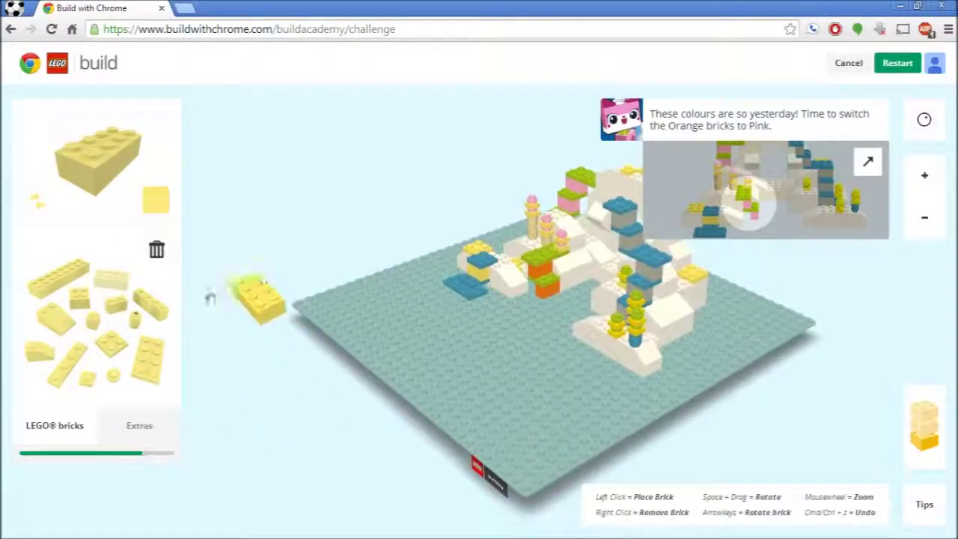
# - Replace the orange bricks beneath the green ones with pink 1x2 bricks, and undo the stray brick placement
pyautogui.click(156, 199)
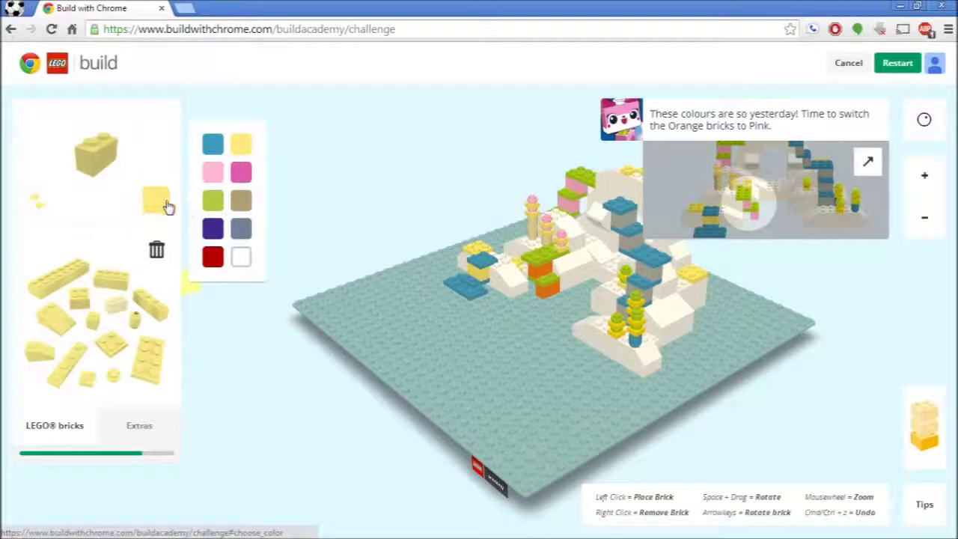
pyautogui.click(211, 173)
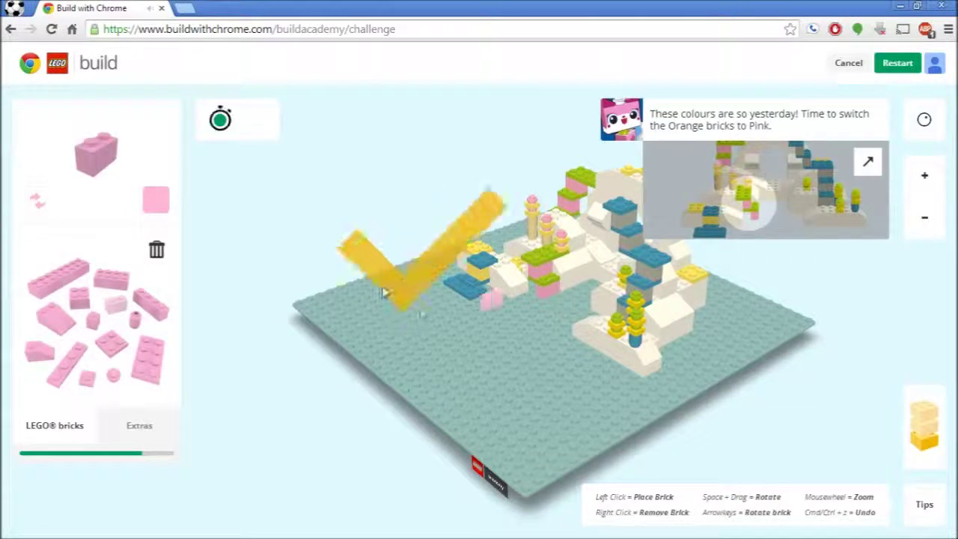
pyautogui.moveTo(413, 291); pyautogui.dragTo(879, 271)
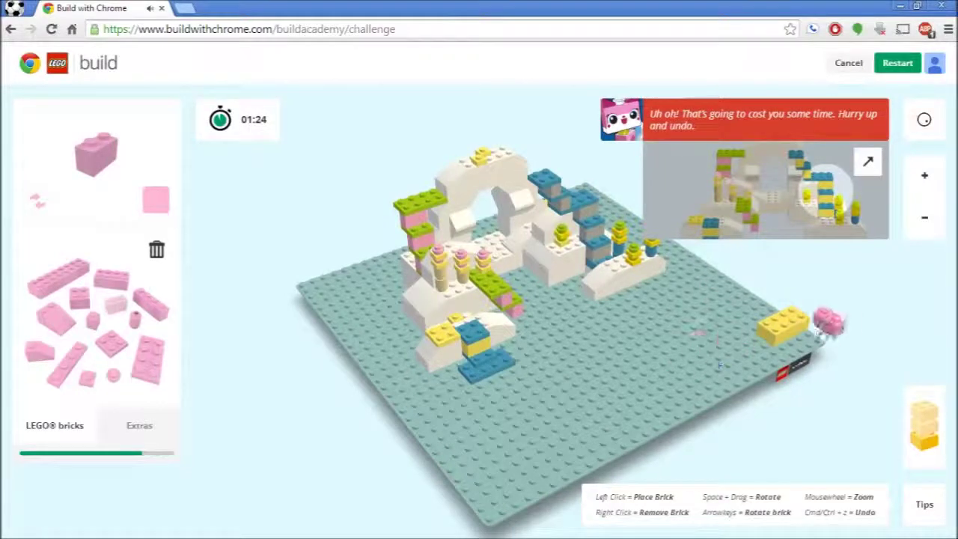
pyautogui.hotkey('ctrl', 'z')
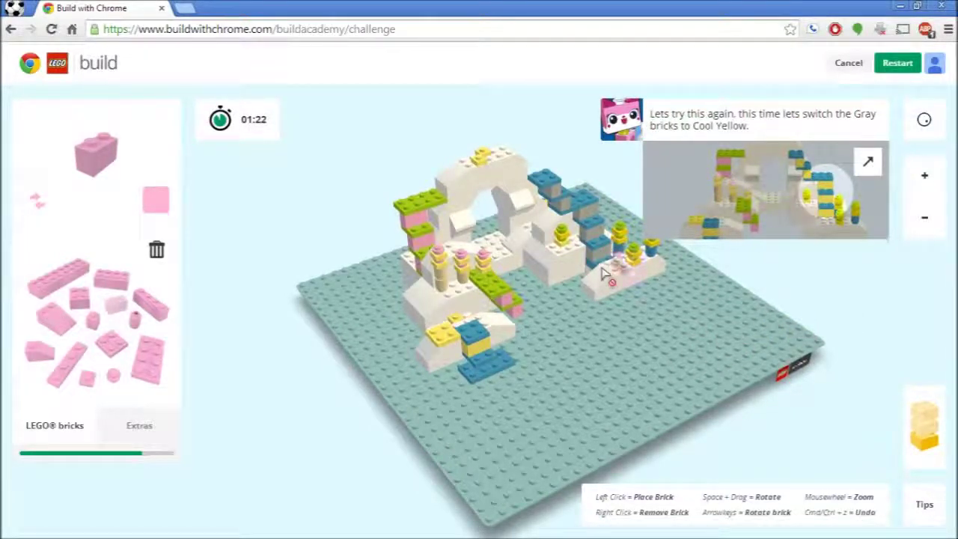
# - Remove the gray bricks between the blue plates of the staircase and fill the gaps with yellow 1x2 bricks
pyautogui.click(590, 222)
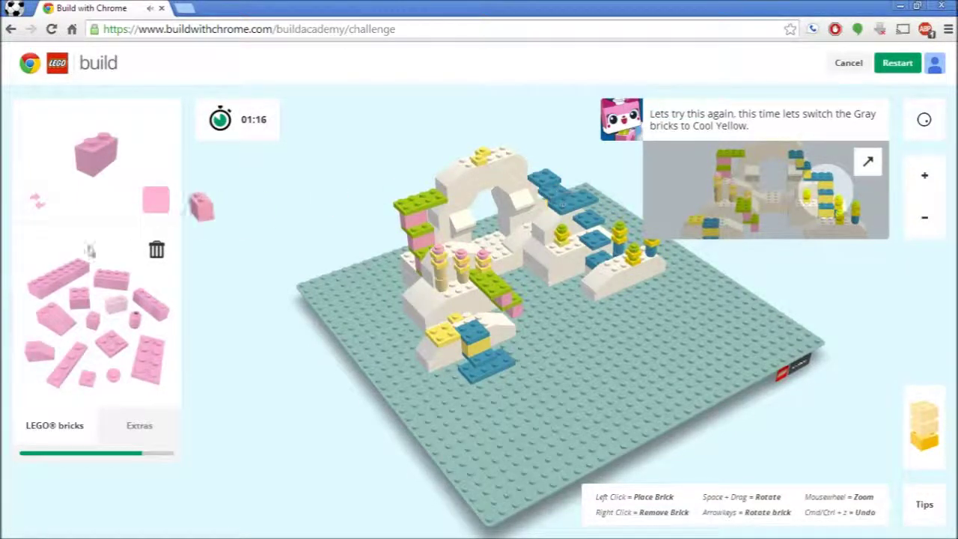
pyautogui.moveTo(149, 212)
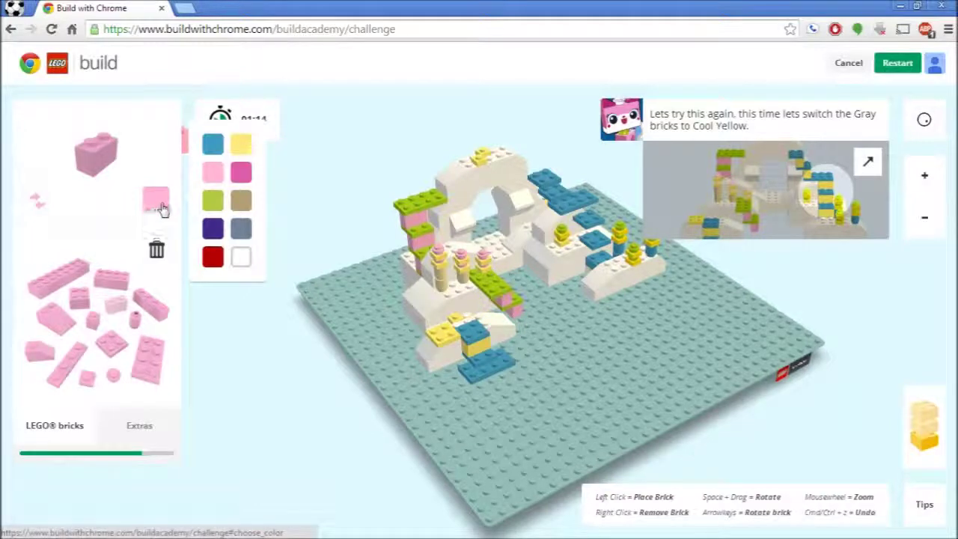
pyautogui.click(241, 143)
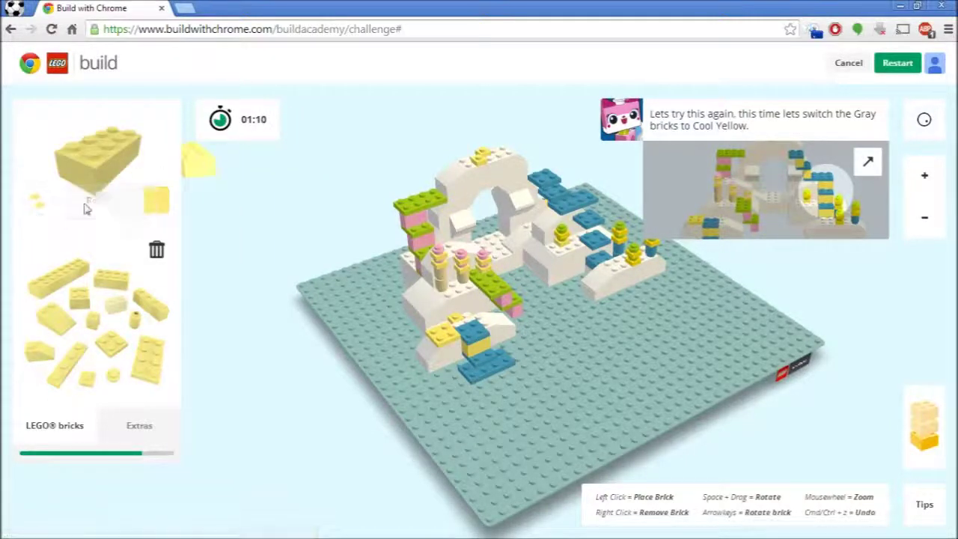
pyautogui.click(115, 307)
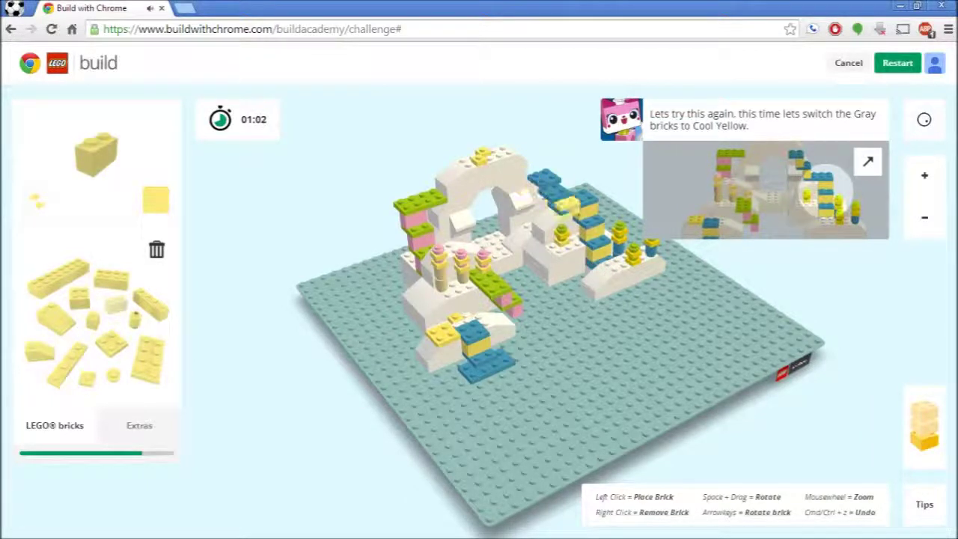
pyautogui.click(567, 217)
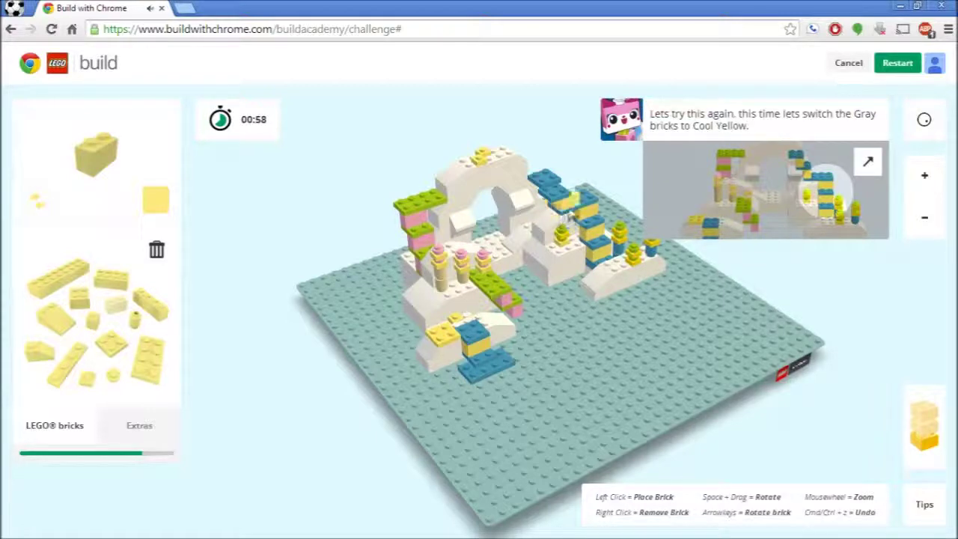
pyautogui.moveTo(884, 320); pyautogui.dragTo(167, 217)
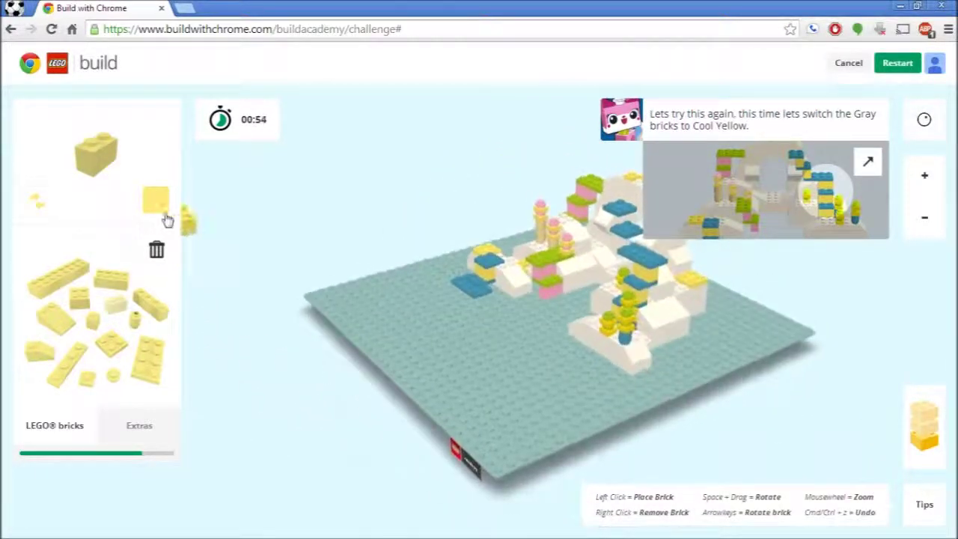
pyautogui.click(37, 204)
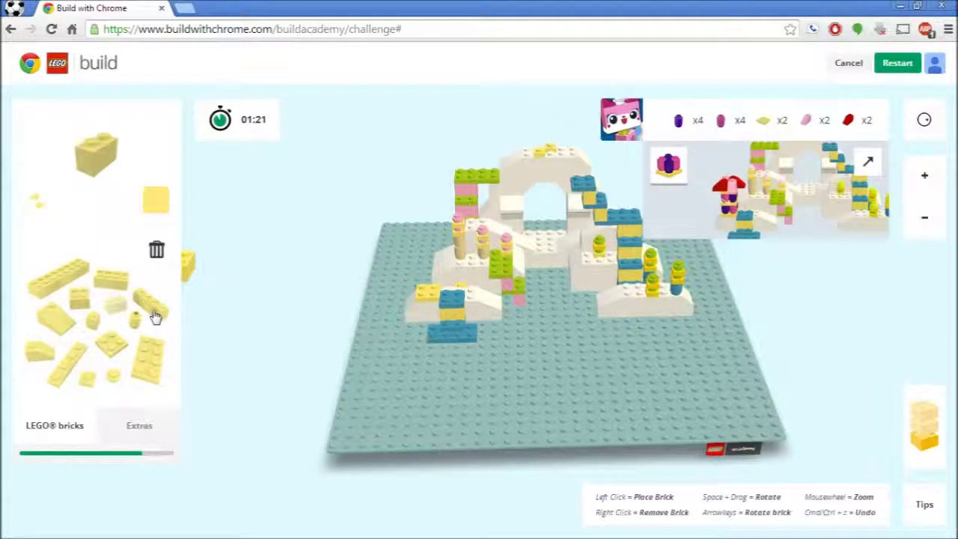
# - Place two magenta round 1x1 bricks on diagonally opposite studs of the yellow 2x2 plate on the front white arch
pyautogui.click(136, 323)
pyautogui.moveTo(150, 207)
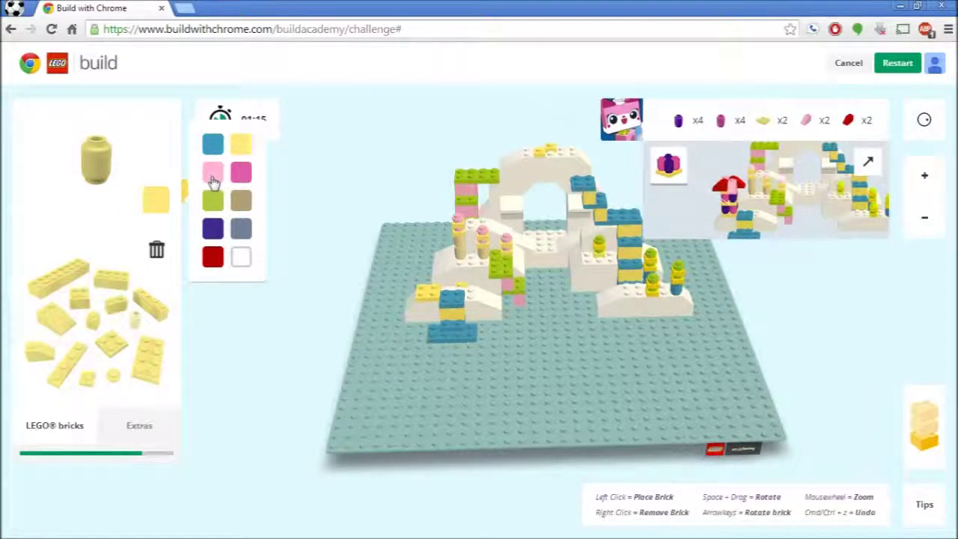
pyautogui.click(241, 173)
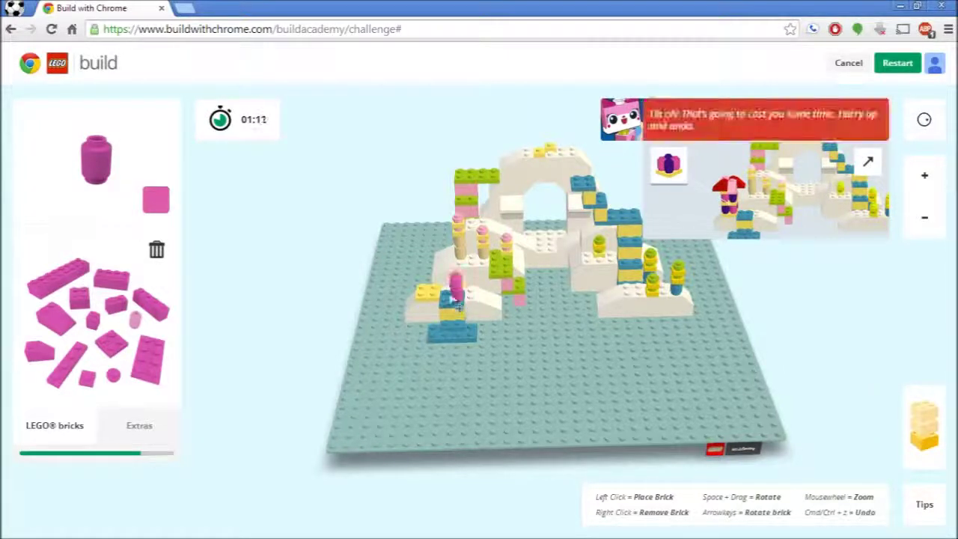
pyautogui.click(464, 297)
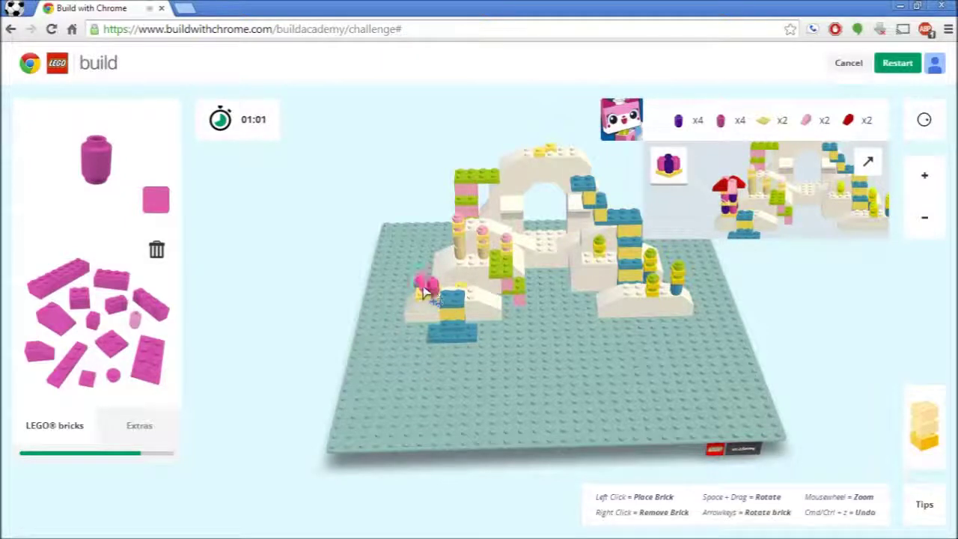
pyautogui.click(428, 293)
# - Fill the two remaining studs of that yellow plate with purple round 1x1 bricks, undoing the misplaced brick
pyautogui.click(157, 194)
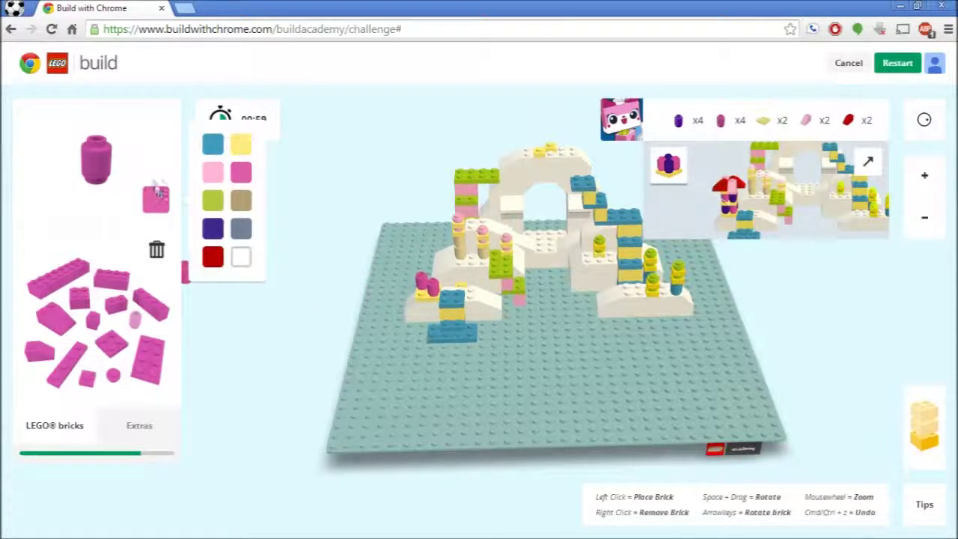
pyautogui.click(221, 230)
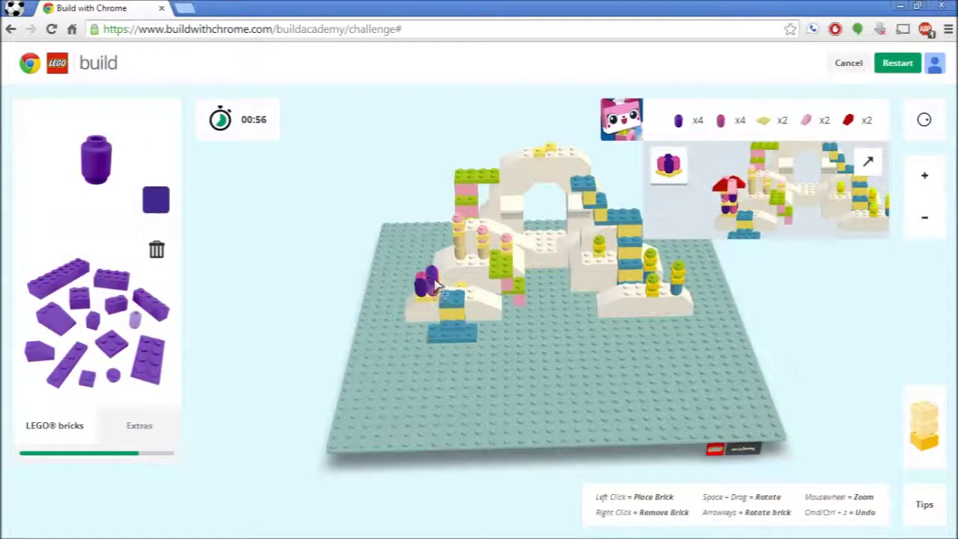
pyautogui.click(436, 283)
pyautogui.hotkey('ctrl', 'z')
# - Cap the four magenta and purple round bricks with a yellow 2x2 plate
pyautogui.moveTo(376, 274); pyautogui.dragTo(763, 416)
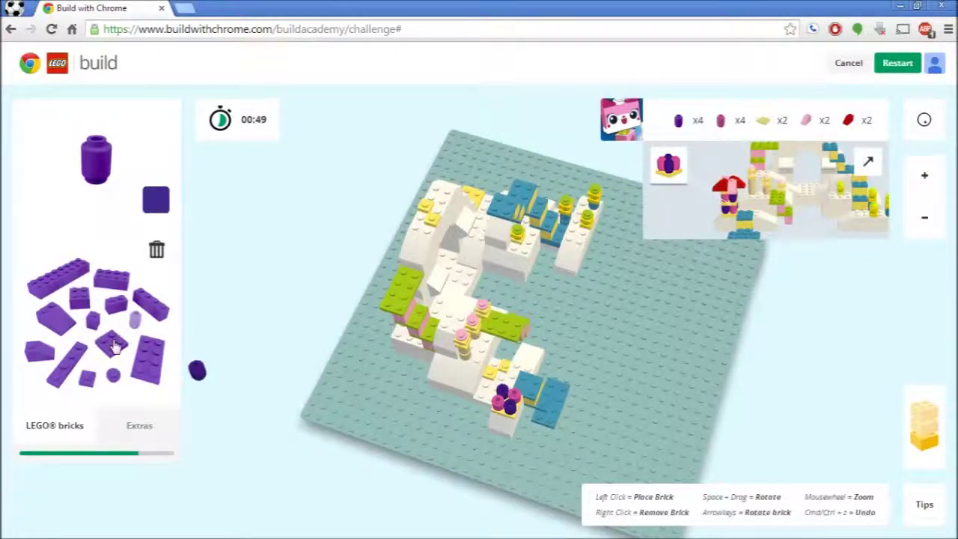
pyautogui.click(113, 343)
pyautogui.click(156, 200)
pyautogui.click(243, 146)
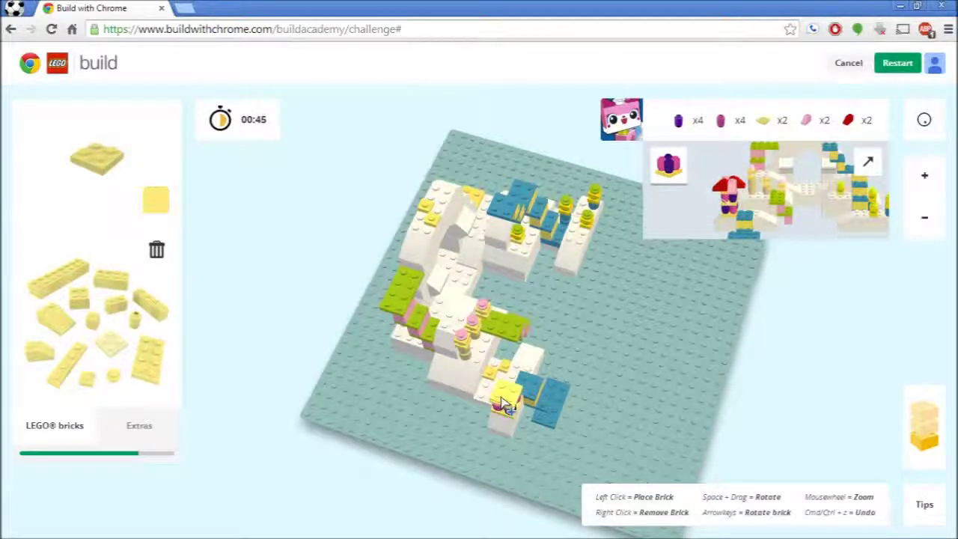
# - Add a second layer of two purple and two magenta round 1x1 bricks, placed diagonally, on top of the tower's yellow plate
pyautogui.click(156, 200)
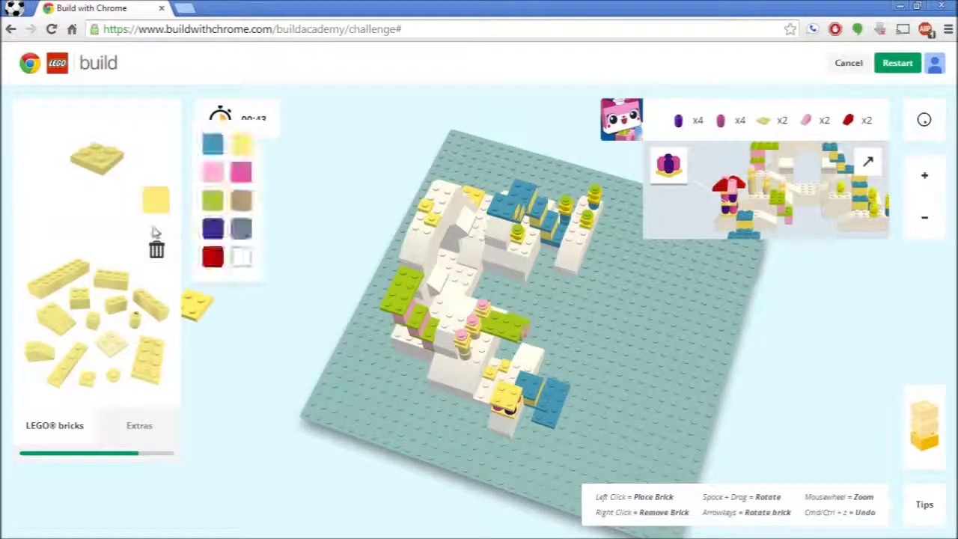
pyautogui.click(139, 320)
pyautogui.click(213, 230)
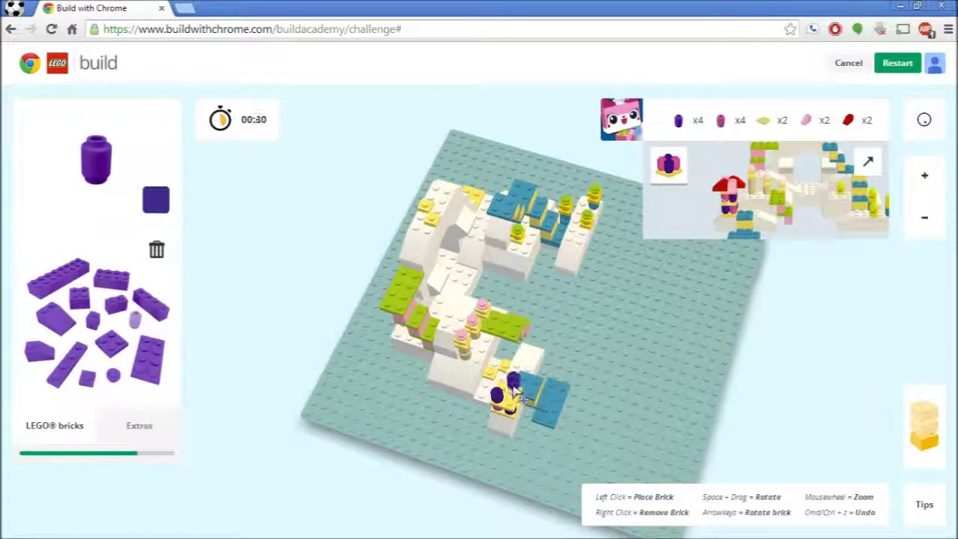
pyautogui.click(154, 199)
pyautogui.click(241, 146)
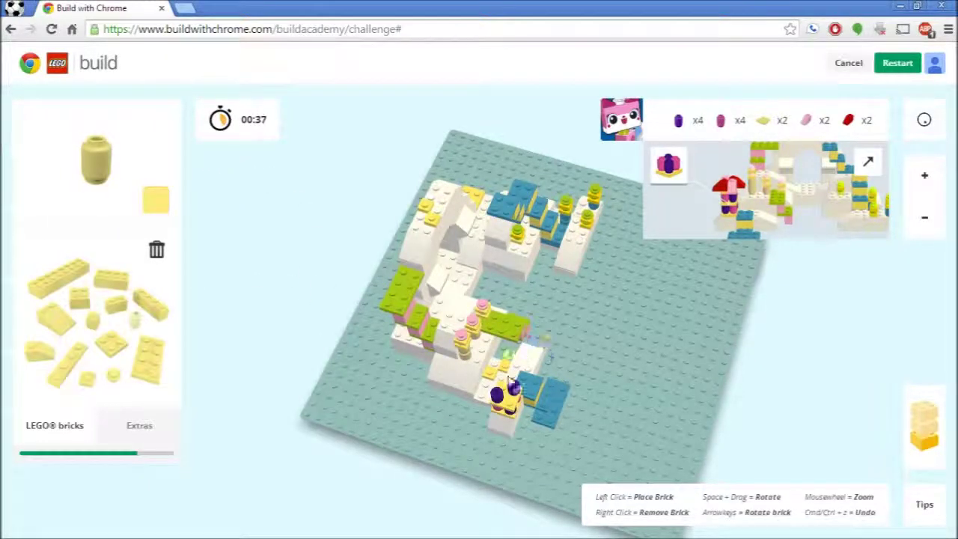
pyautogui.click(509, 406)
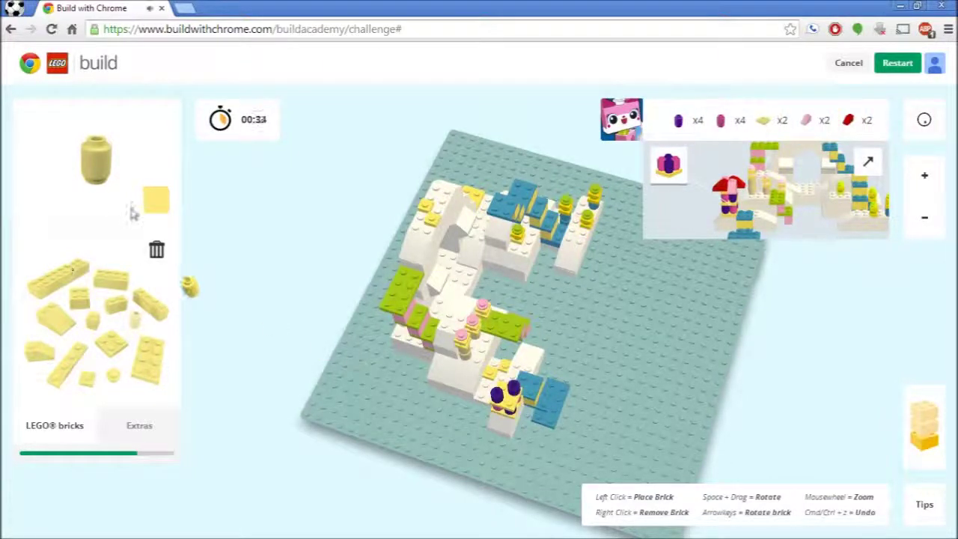
pyautogui.click(156, 199)
pyautogui.click(214, 173)
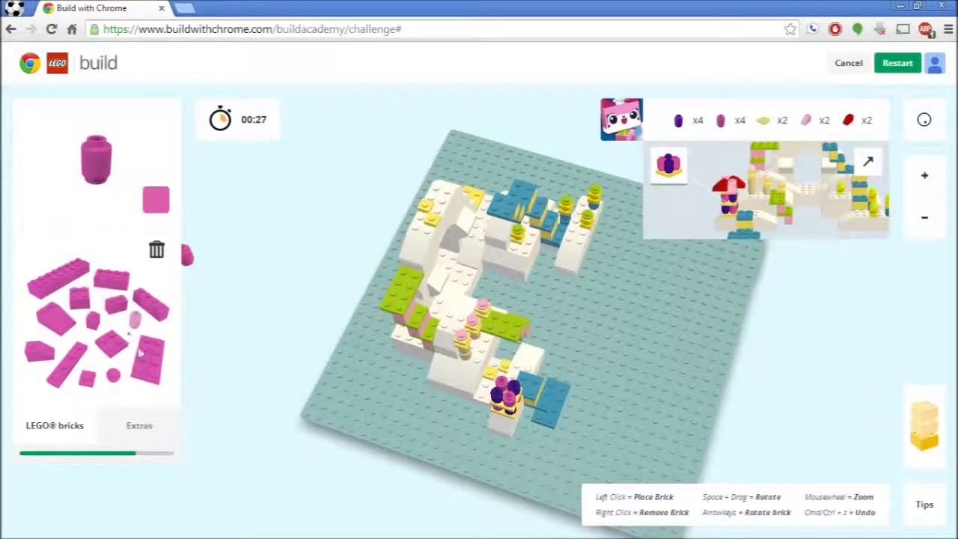
# - Cover the tower's second layer of round bricks with another yellow 2x2 plate
pyautogui.click(110, 340)
pyautogui.click(156, 200)
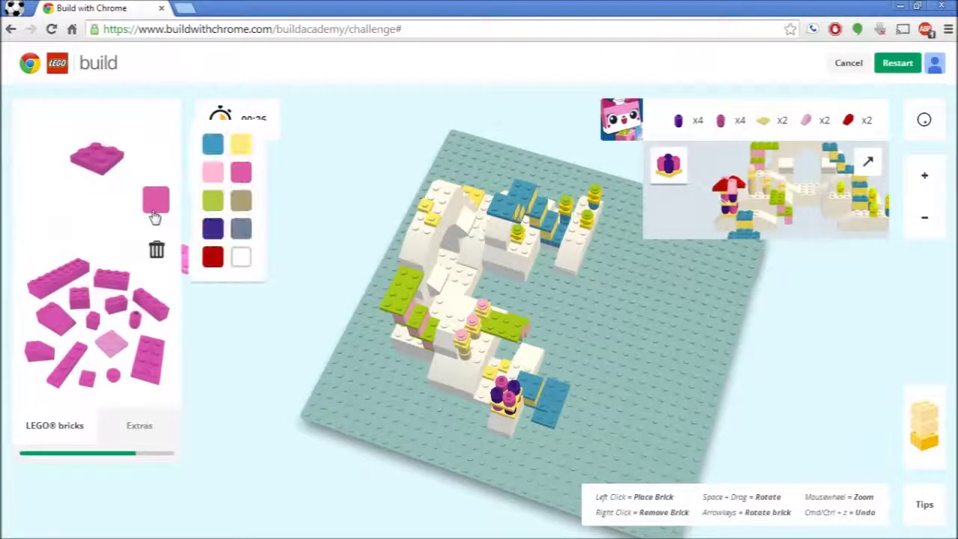
pyautogui.click(239, 142)
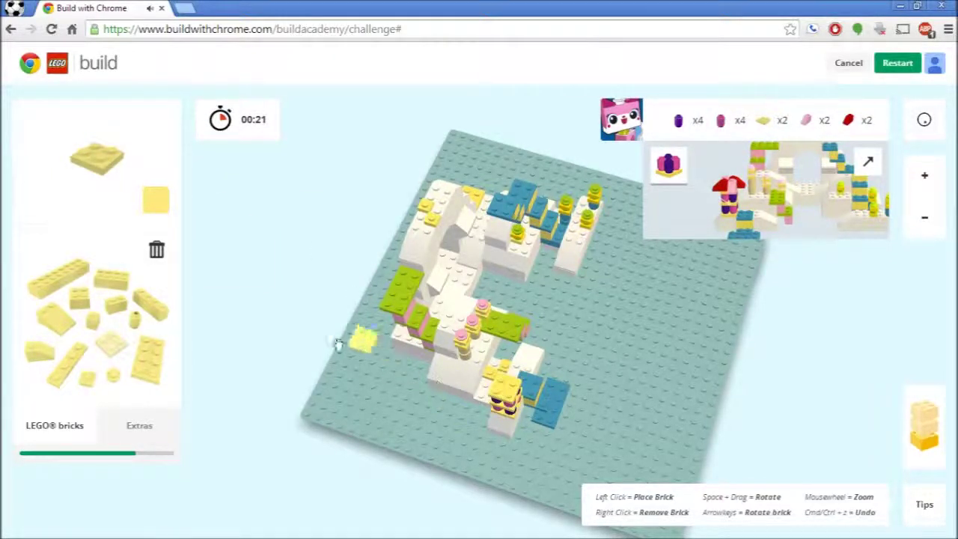
# - Try to place red slope bricks at the top of the tower, and undo the stray placement
pyautogui.click(42, 350)
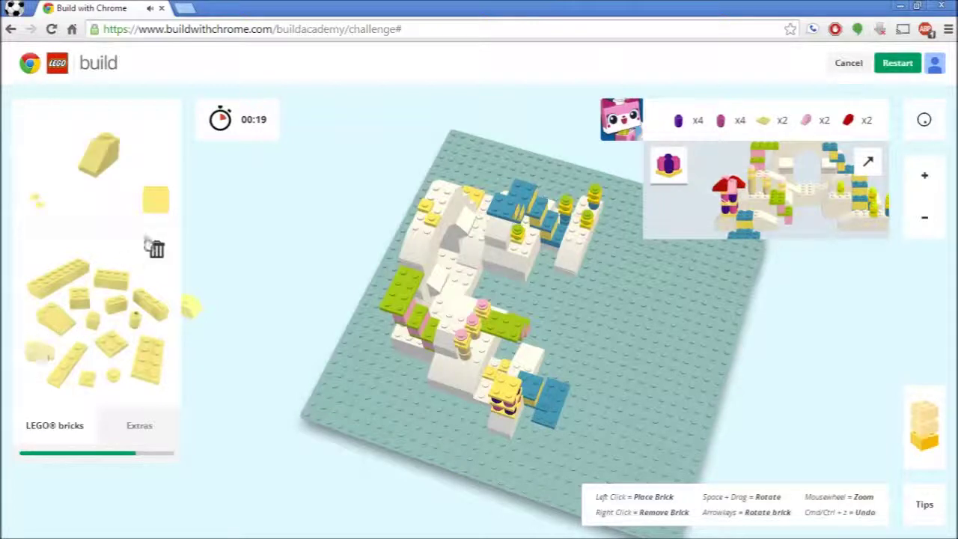
pyautogui.click(156, 199)
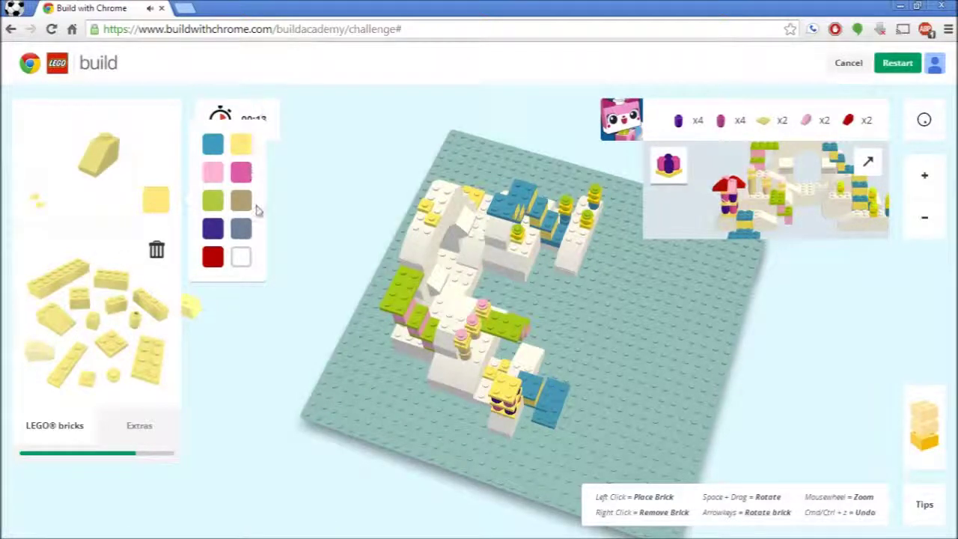
pyautogui.click(213, 257)
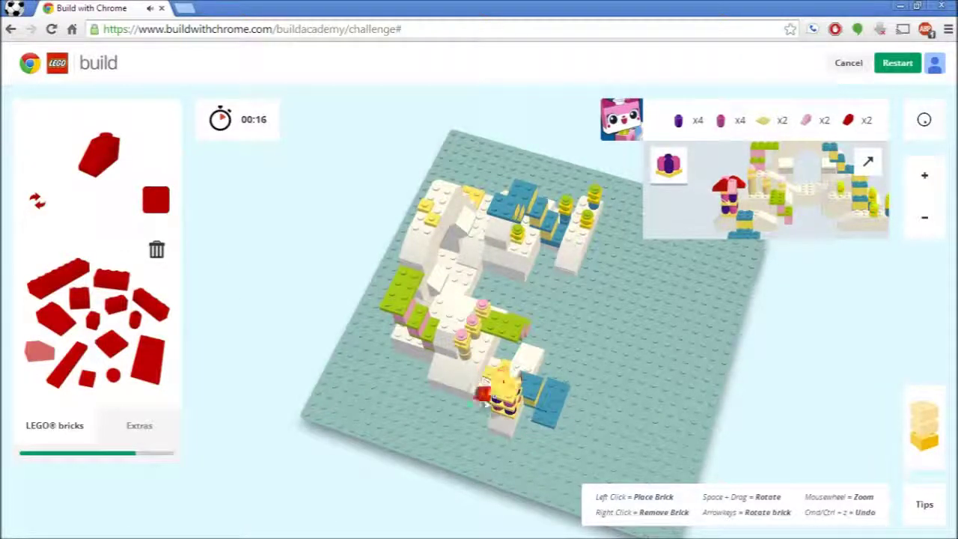
pyautogui.click(494, 395)
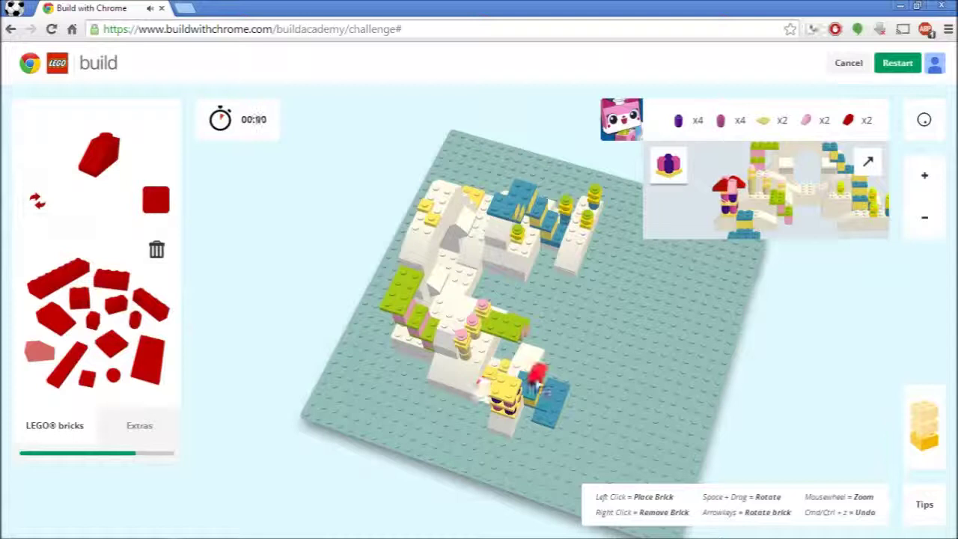
pyautogui.click(516, 382)
pyautogui.hotkey('ctrl', 'z')
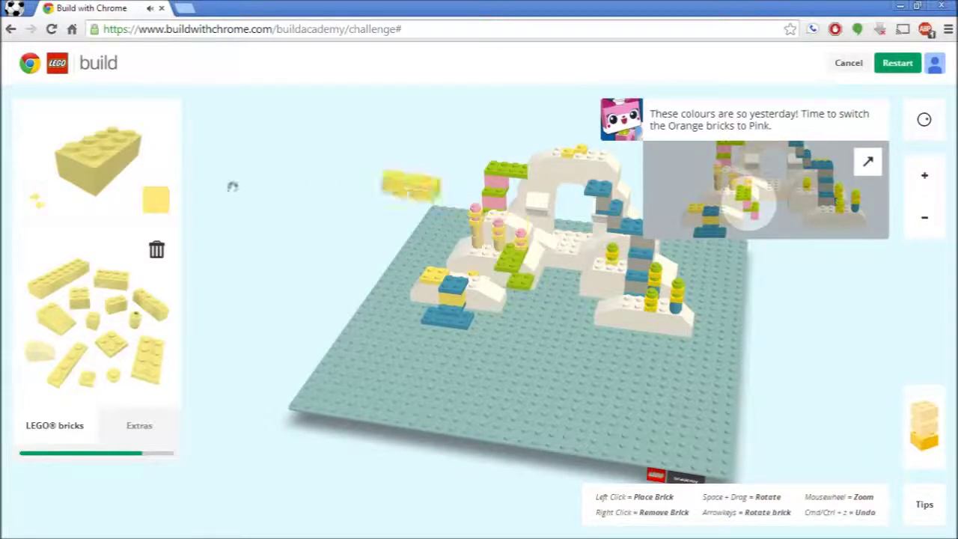
# - Fill the gaps beneath the green plates near the front with pink 1x2 bricks
pyautogui.click(147, 187)
pyautogui.click(119, 318)
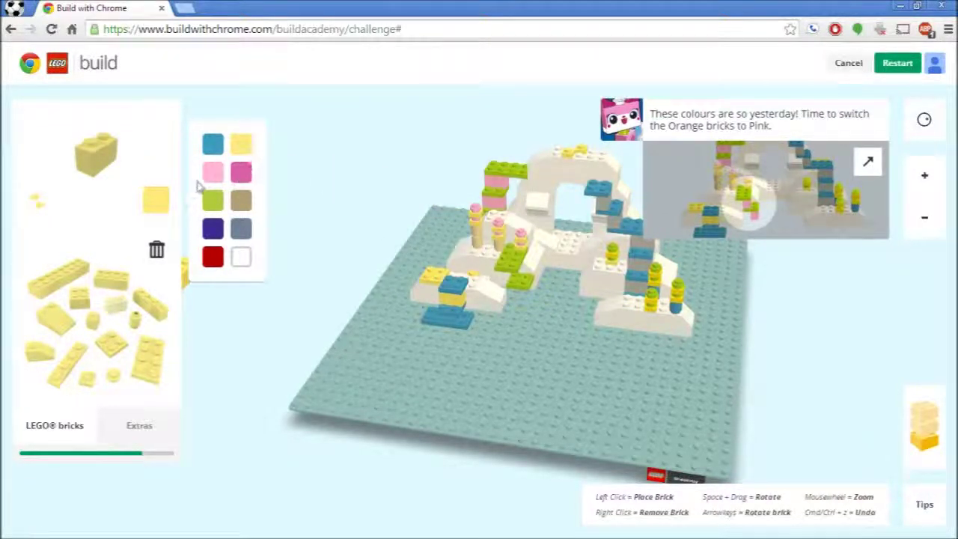
pyautogui.click(211, 175)
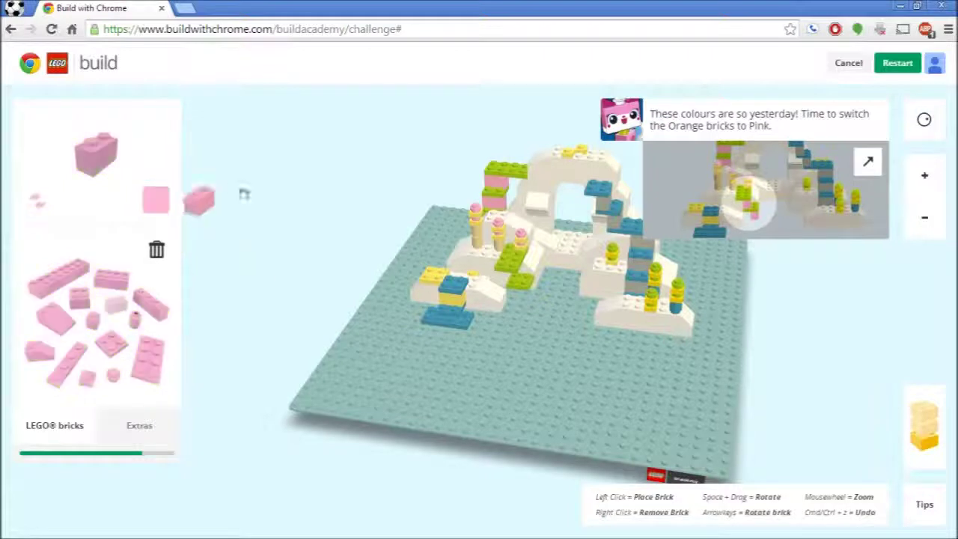
pyautogui.click(533, 294)
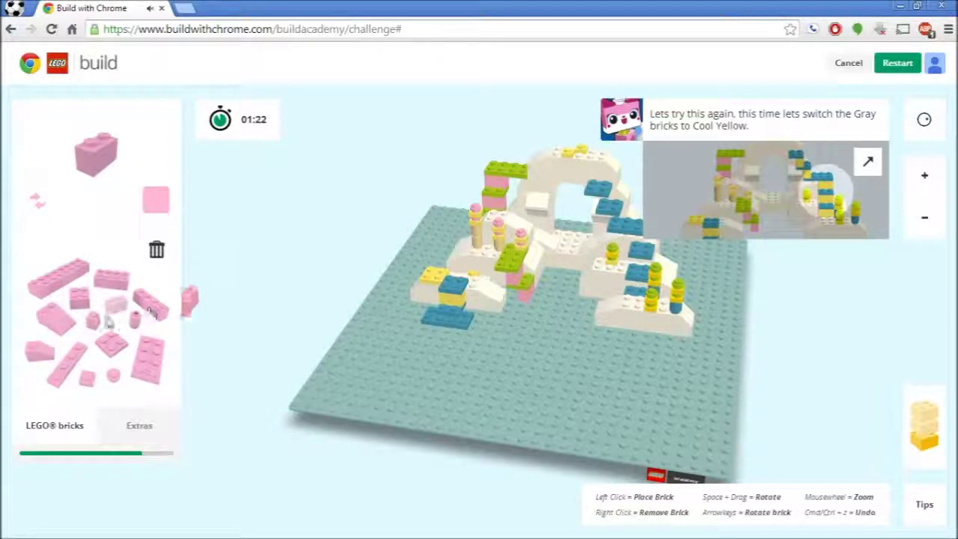
pyautogui.click(158, 198)
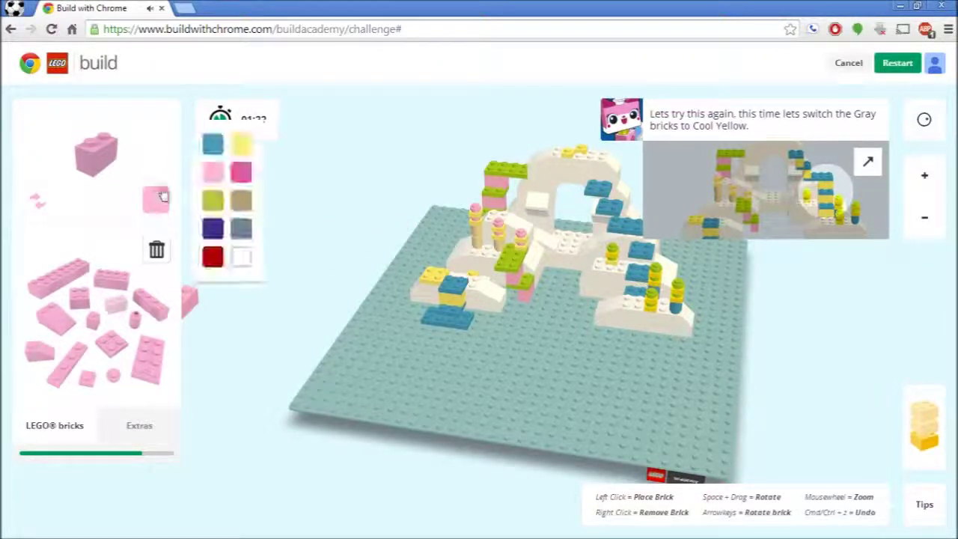
pyautogui.click(247, 212)
pyautogui.click(166, 198)
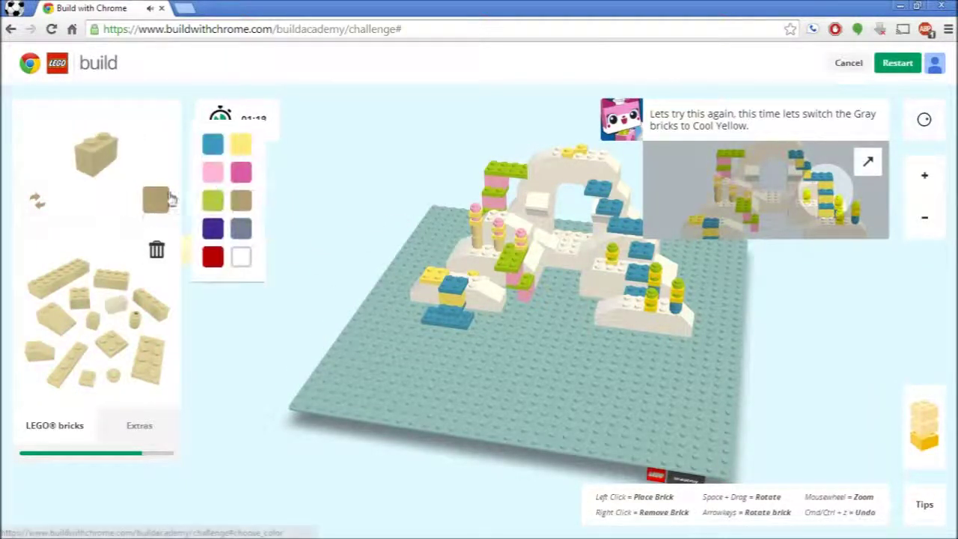
pyautogui.click(246, 202)
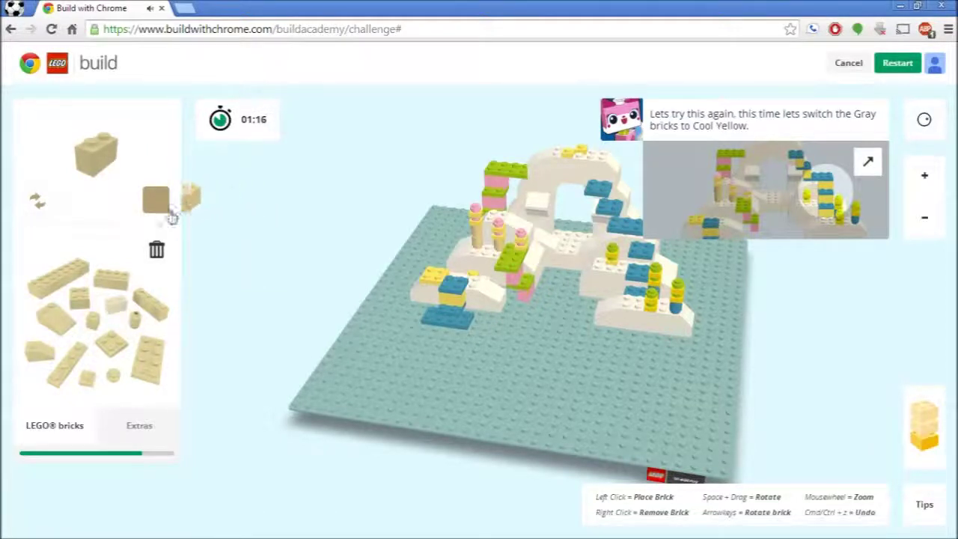
# - Fill the gaps between the blue plates of the staircase with yellow 1x2 bricks, and undo the misplaced brick
pyautogui.click(164, 207)
pyautogui.click(242, 146)
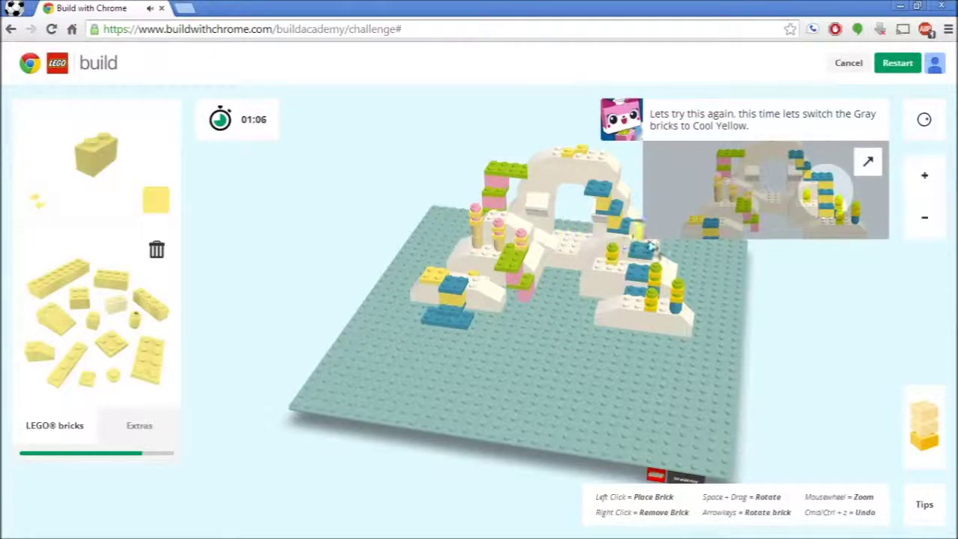
pyautogui.click(640, 254)
pyautogui.hotkey('ctrl', 'z')
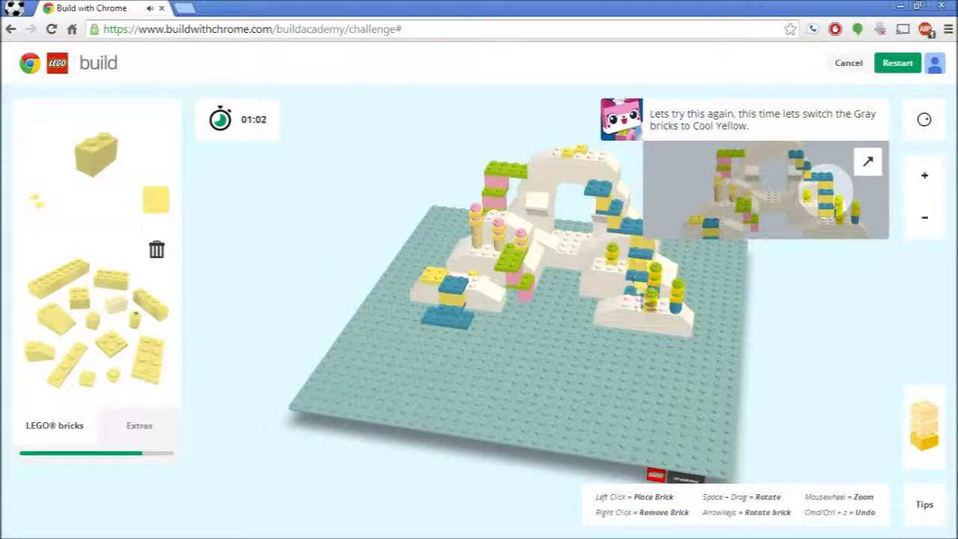
pyautogui.click(632, 297)
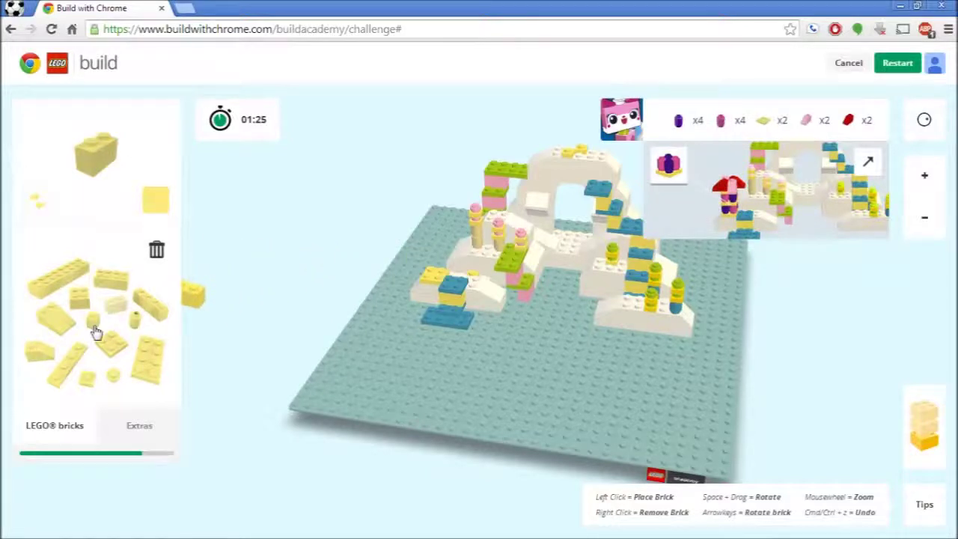
# - Place two magenta round 1x1 bricks diagonally on the yellow 2x2 plate of the front white arch
pyautogui.click(135, 315)
pyautogui.click(159, 199)
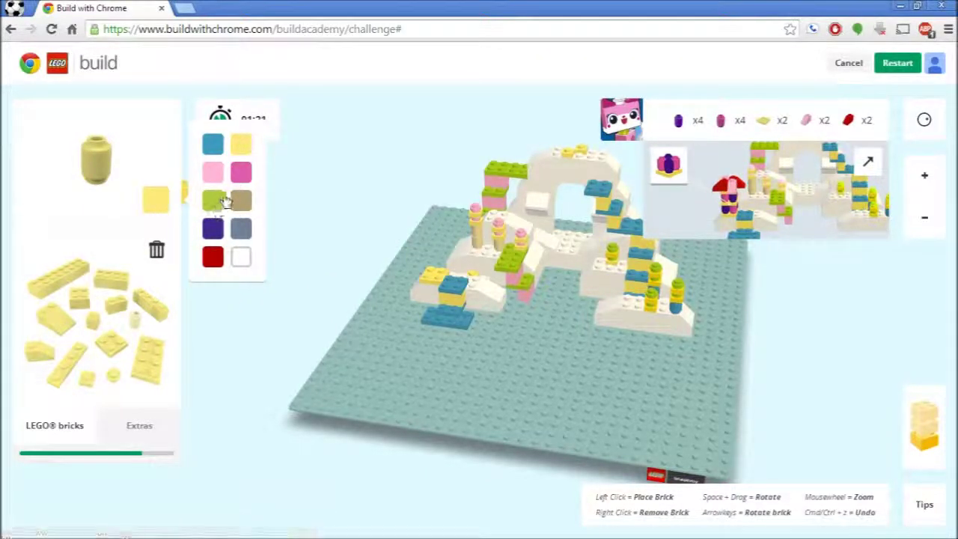
pyautogui.click(241, 172)
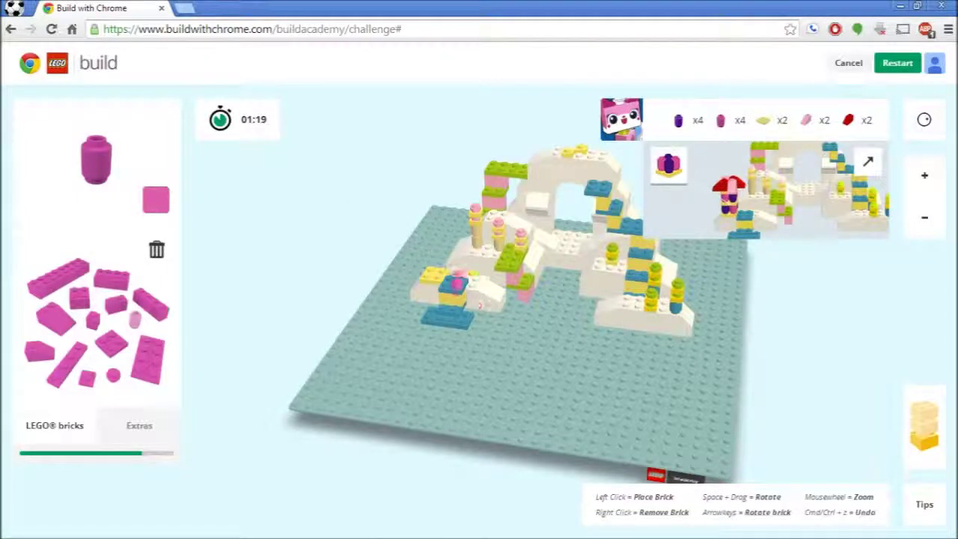
pyautogui.click(433, 278)
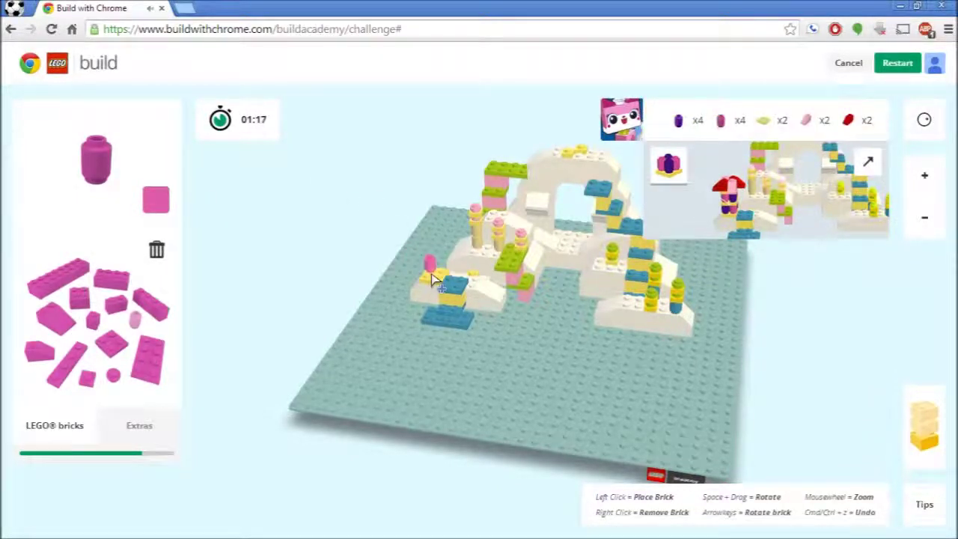
pyautogui.click(436, 279)
# - Place two purple round 1x1 bricks on the free studs beside the magenta ones on the yellow plate
pyautogui.moveTo(341, 259); pyautogui.dragTo(442, 133)
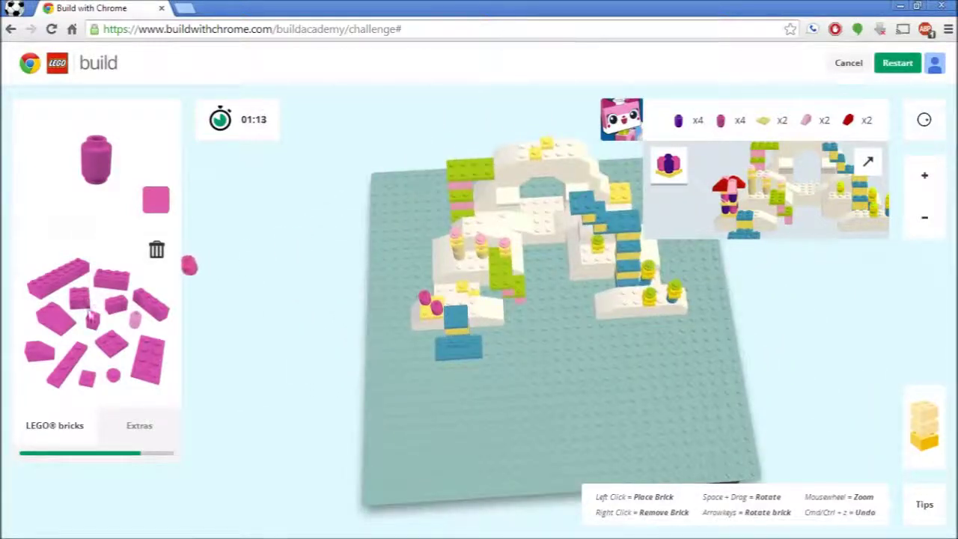
pyautogui.click(159, 202)
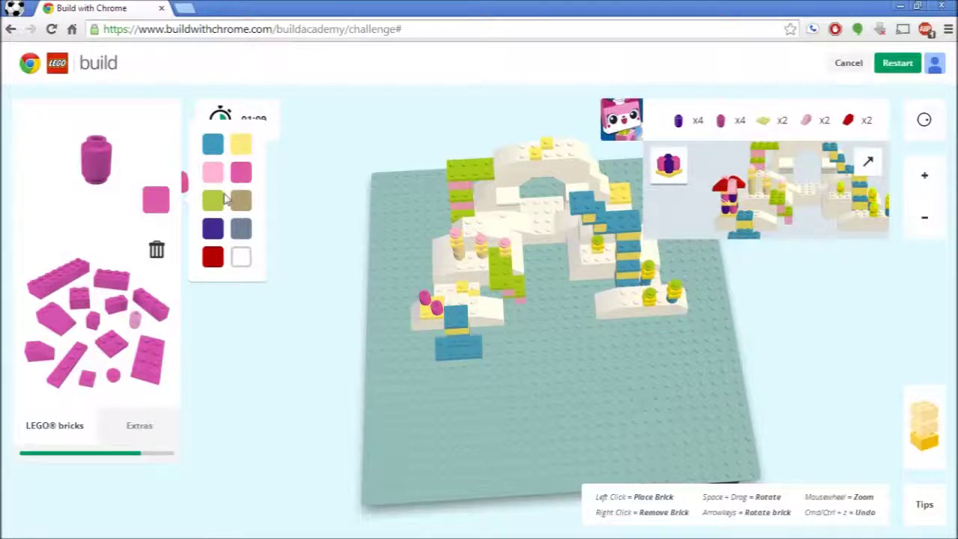
pyautogui.click(214, 229)
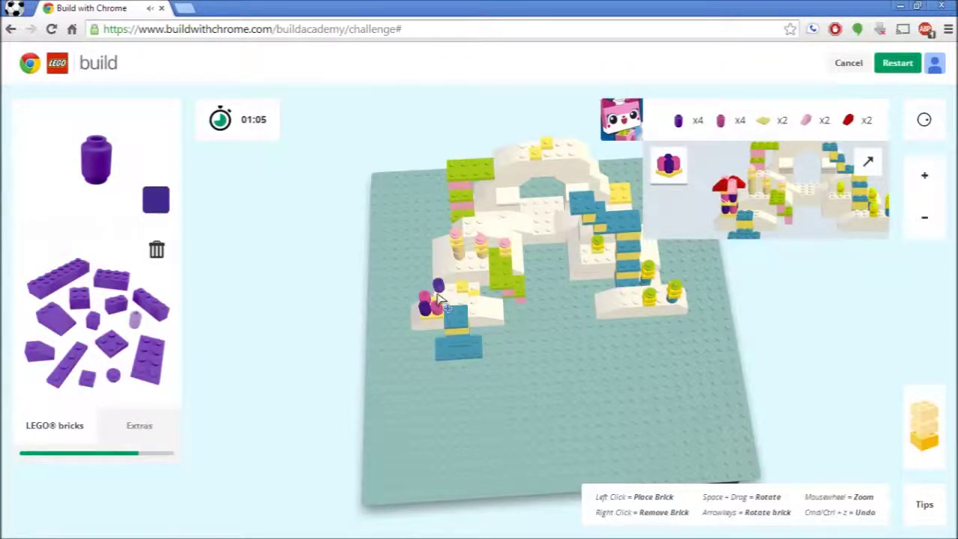
pyautogui.click(442, 311)
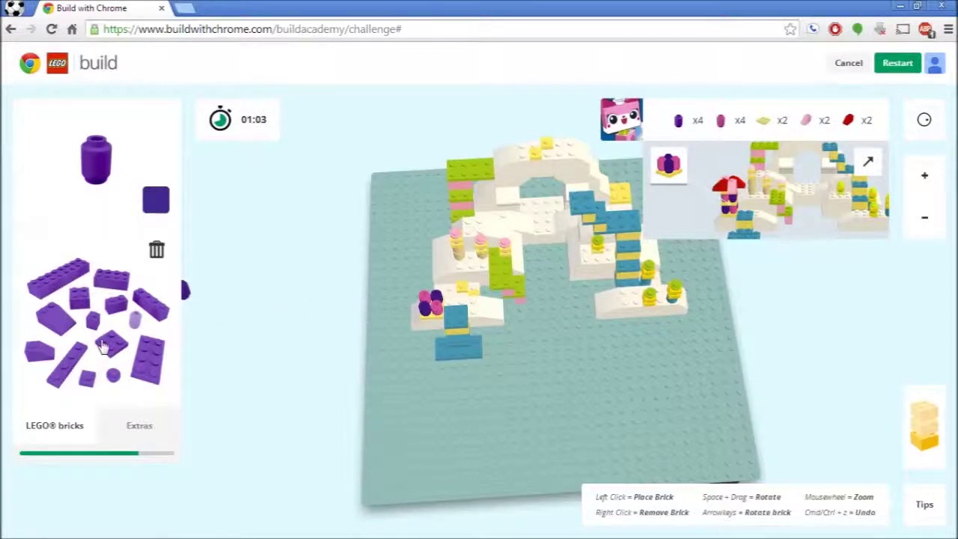
# - Cap the four magenta and purple round bricks on the front white arch with a yellow 2x2 plate
pyautogui.click(105, 344)
pyautogui.click(156, 199)
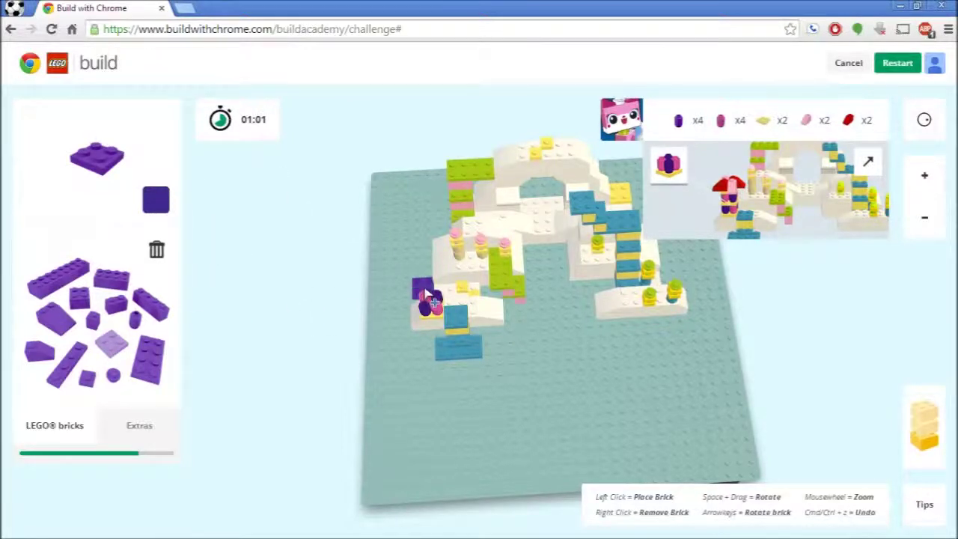
pyautogui.moveTo(163, 194)
pyautogui.click(249, 154)
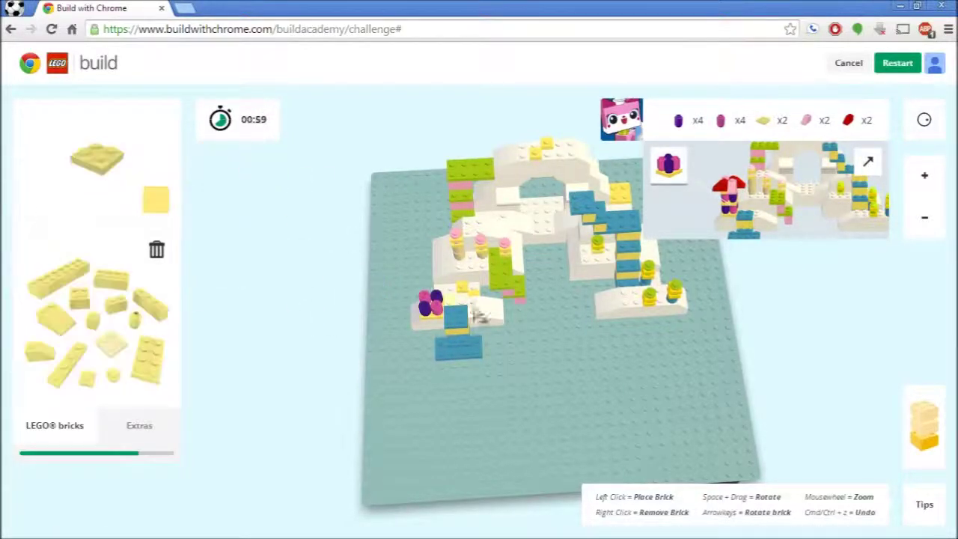
pyautogui.click(430, 307)
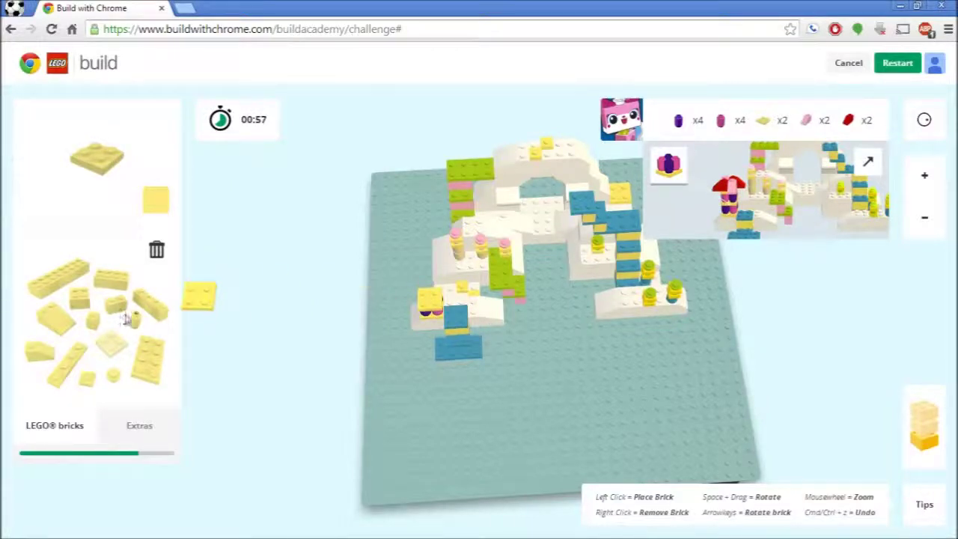
# - Place two purple round 1x1 bricks diagonally on the front tower's upper yellow plate
pyautogui.click(136, 323)
pyautogui.moveTo(164, 208)
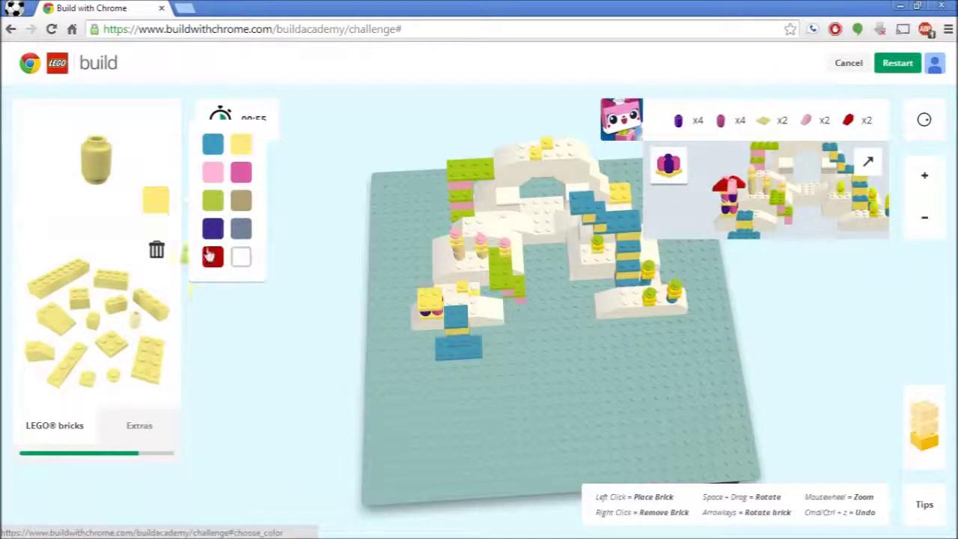
pyautogui.click(216, 232)
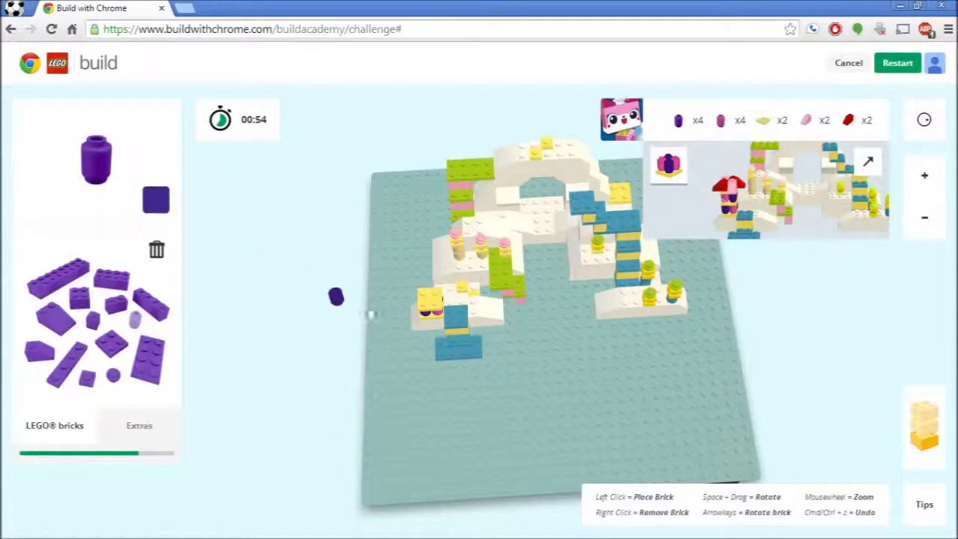
pyautogui.click(439, 299)
# - Fill the two free studs of the front tower's second layer with magenta round 1x1 bricks
pyautogui.click(156, 199)
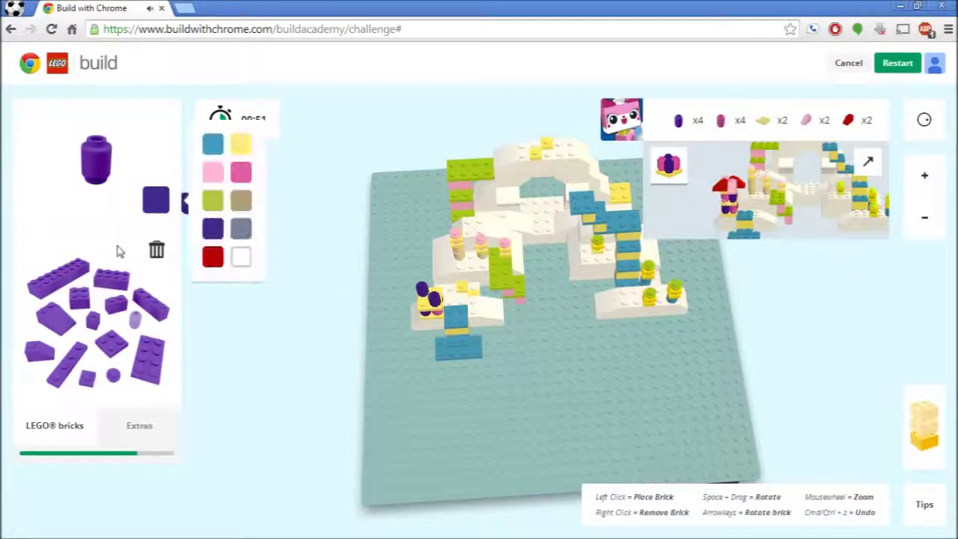
pyautogui.click(215, 174)
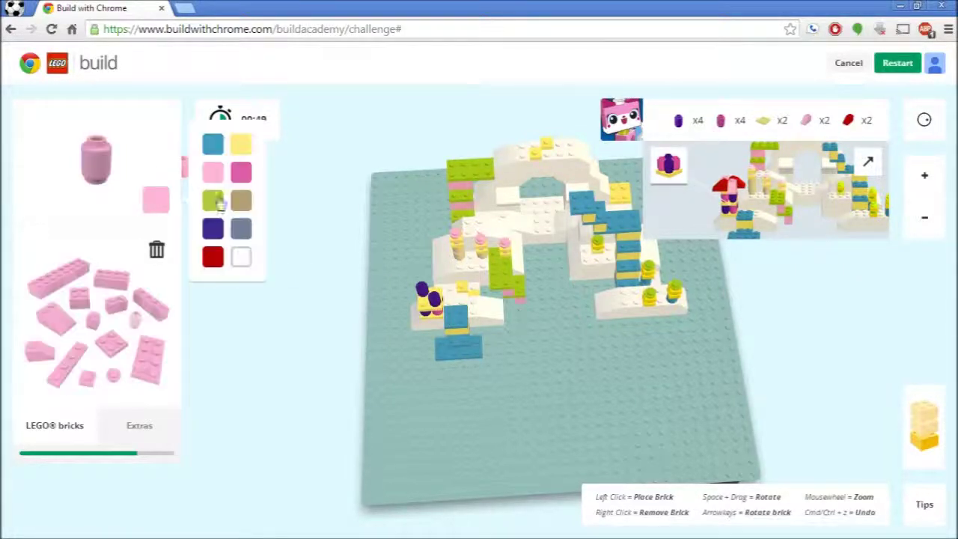
pyautogui.click(240, 173)
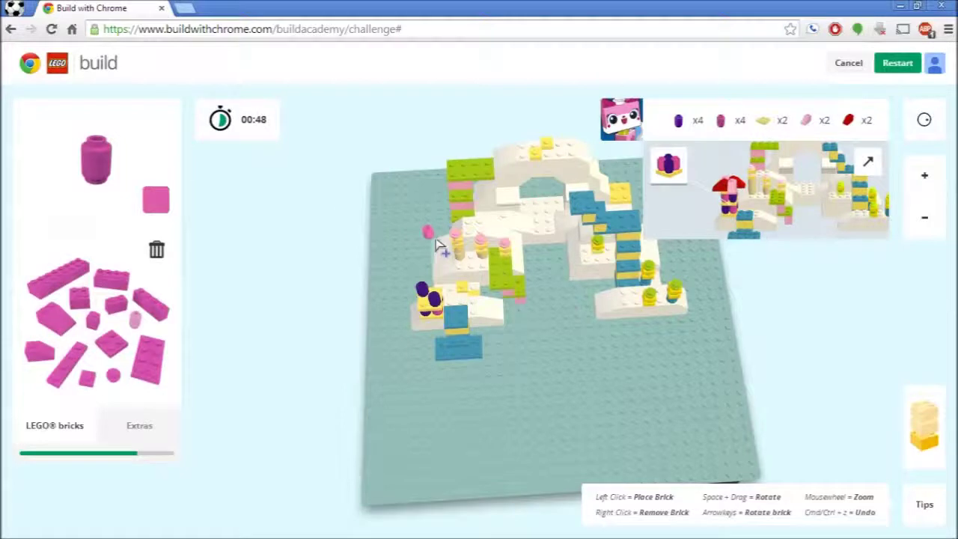
pyautogui.click(443, 293)
pyautogui.click(424, 303)
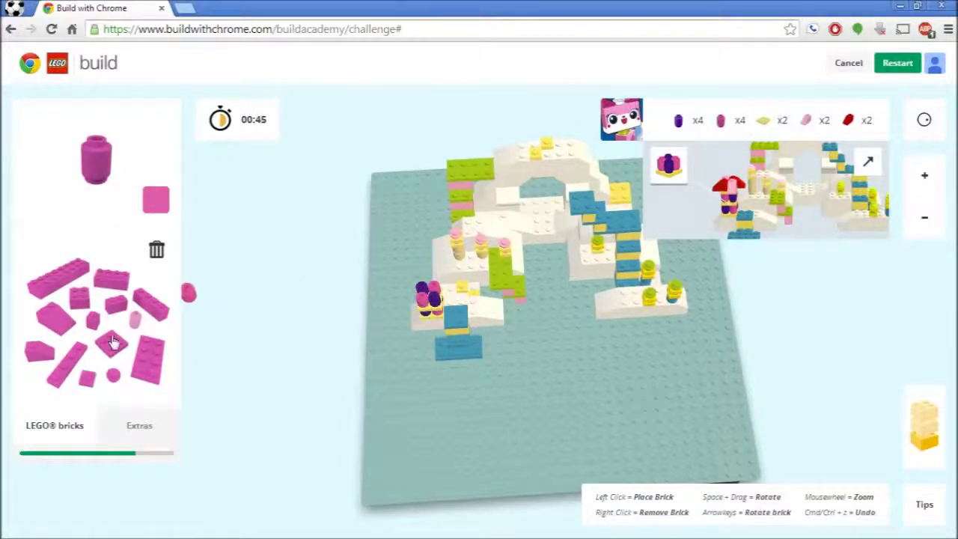
# - Cap the front tower's second layer of round bricks with a yellow 2x2 plate
pyautogui.click(112, 343)
pyautogui.moveTo(155, 189)
pyautogui.click(242, 146)
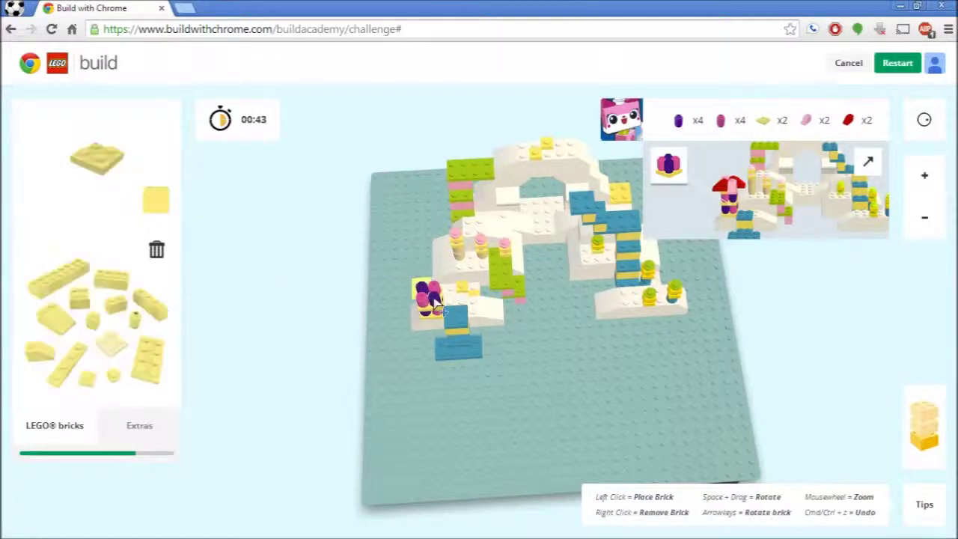
pyautogui.click(423, 293)
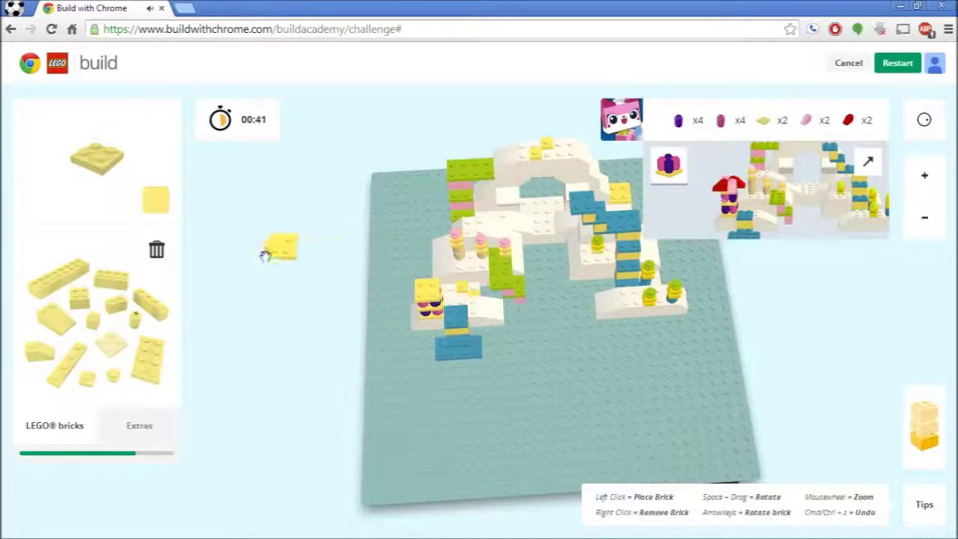
# - Place two red slope bricks facing outward on opposite sides of the front tower's top plate
pyautogui.click(50, 357)
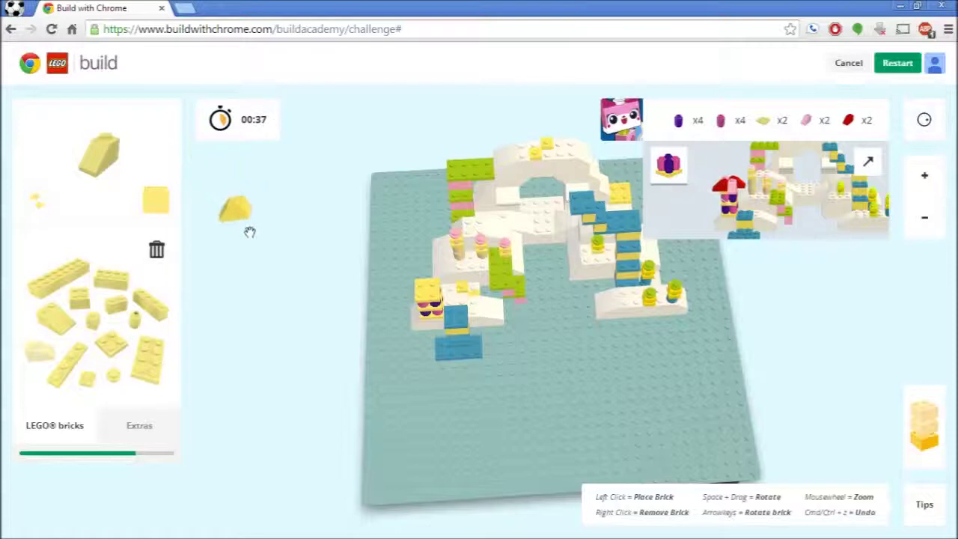
pyautogui.click(153, 206)
pyautogui.click(211, 261)
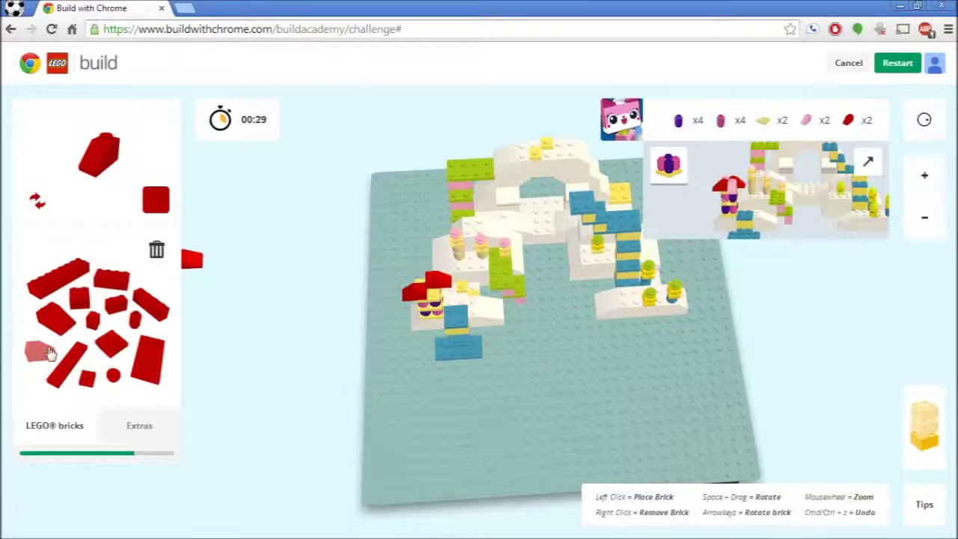
# - Complete the front tower's roof with pink slope bricks on the two remaining sides, and remove the misplaced one
pyautogui.click(153, 193)
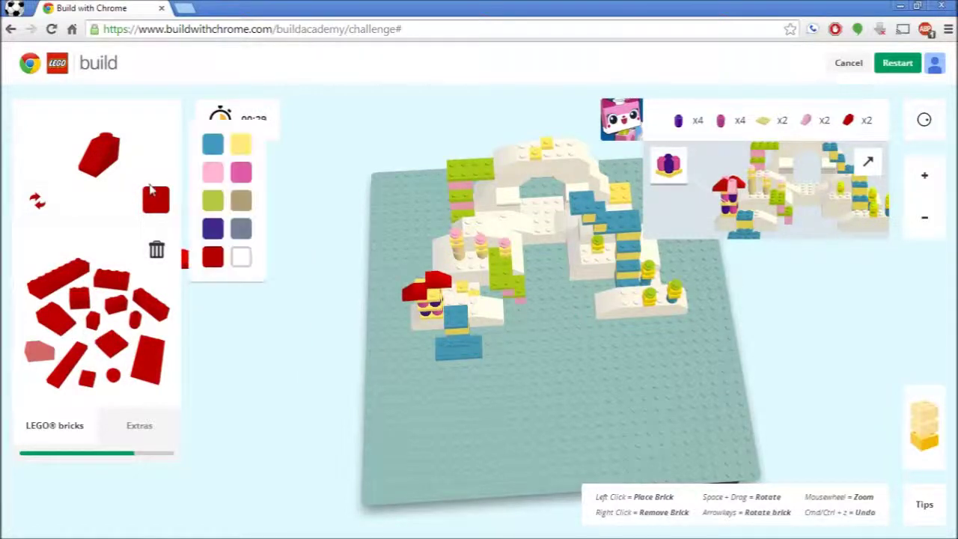
pyautogui.click(221, 180)
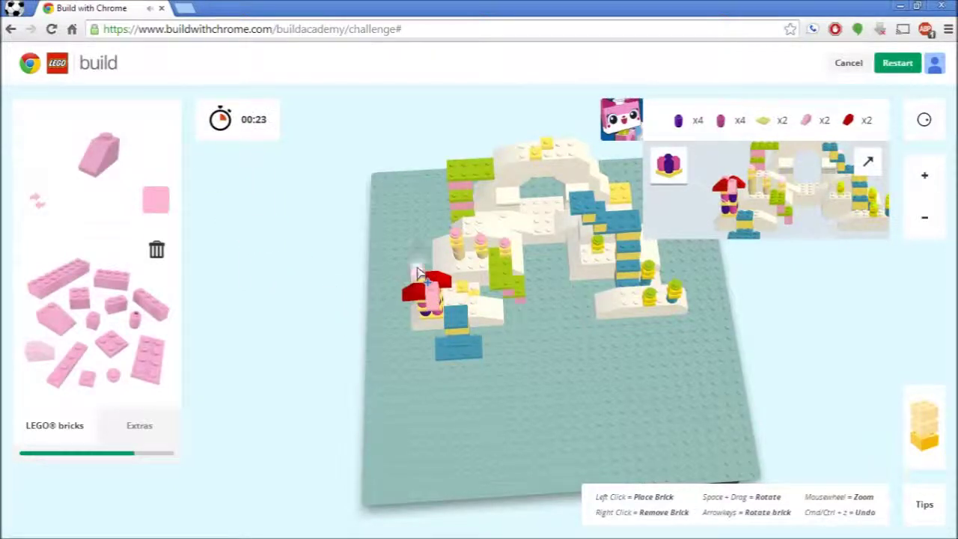
pyautogui.click(418, 280)
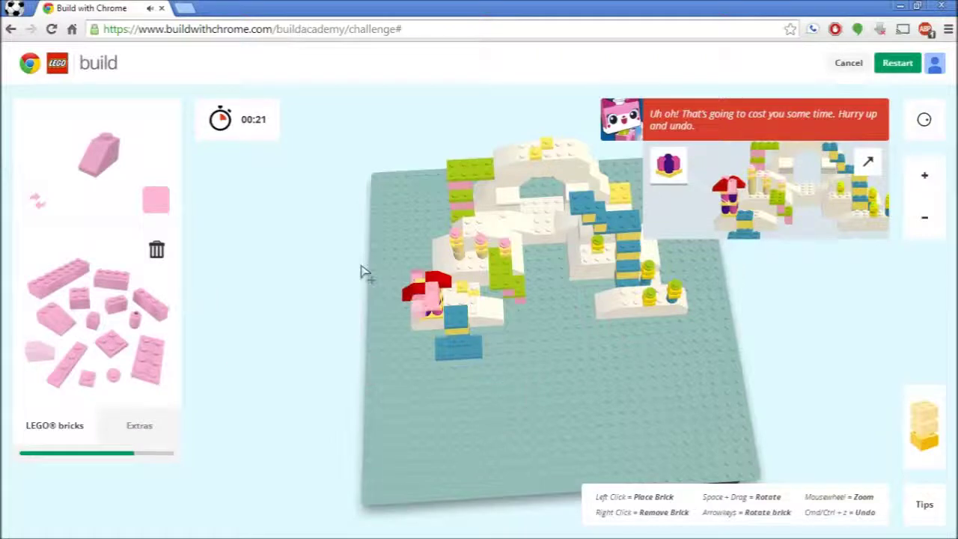
pyautogui.press('space')
pyautogui.moveTo(263, 233); pyautogui.dragTo(621, 340)
pyautogui.rightClick(451, 413)
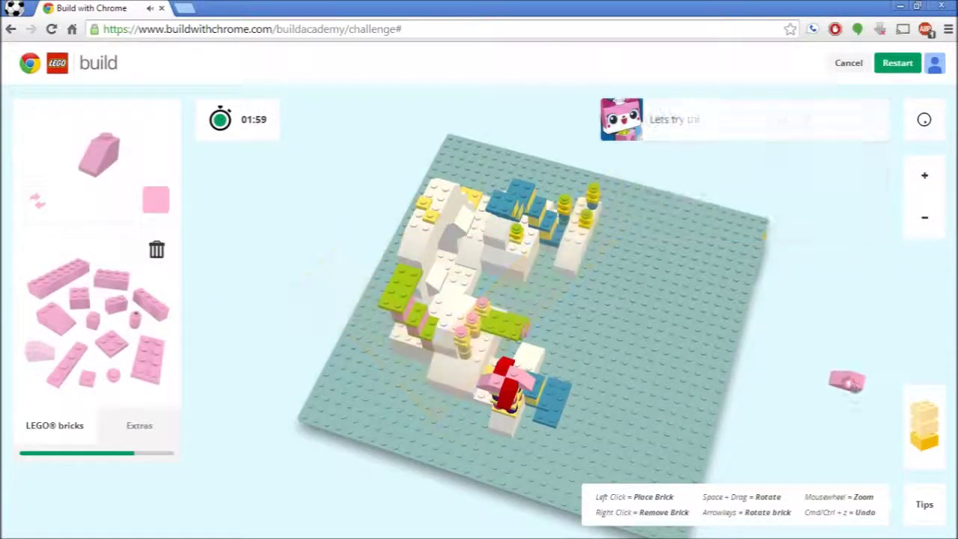
# - Place two magenta round 1x1 bricks diagonally on the yellow 2x2 plate beside the large rear arch
pyautogui.moveTo(848, 292); pyautogui.dragTo(307, 374)
pyautogui.moveTo(811, 357); pyautogui.dragTo(854, 426)
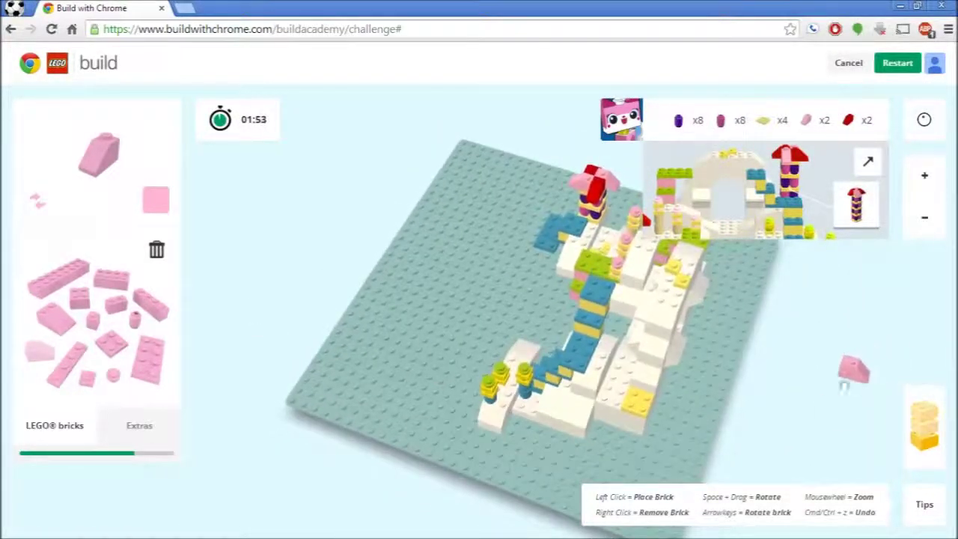
pyautogui.moveTo(844, 384); pyautogui.dragTo(569, 404)
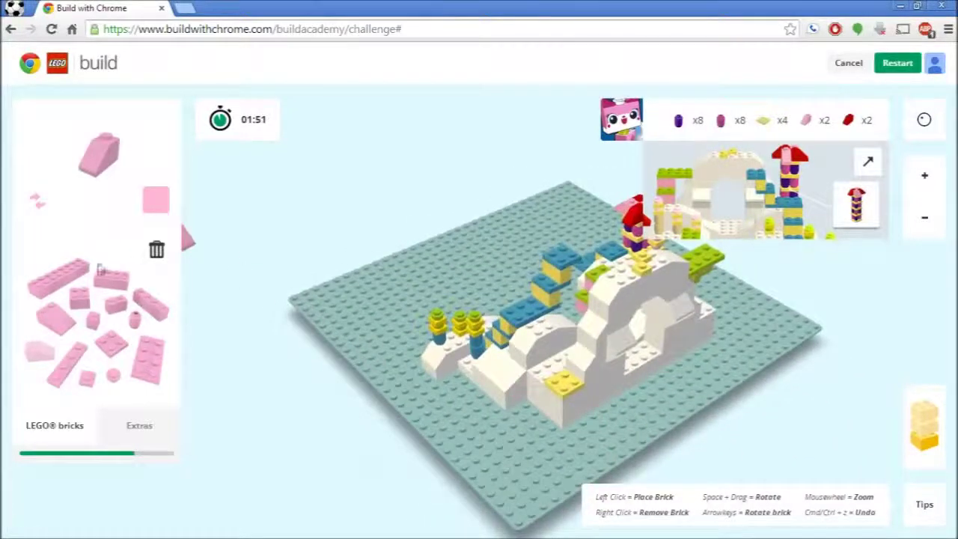
pyautogui.click(150, 193)
pyautogui.click(241, 174)
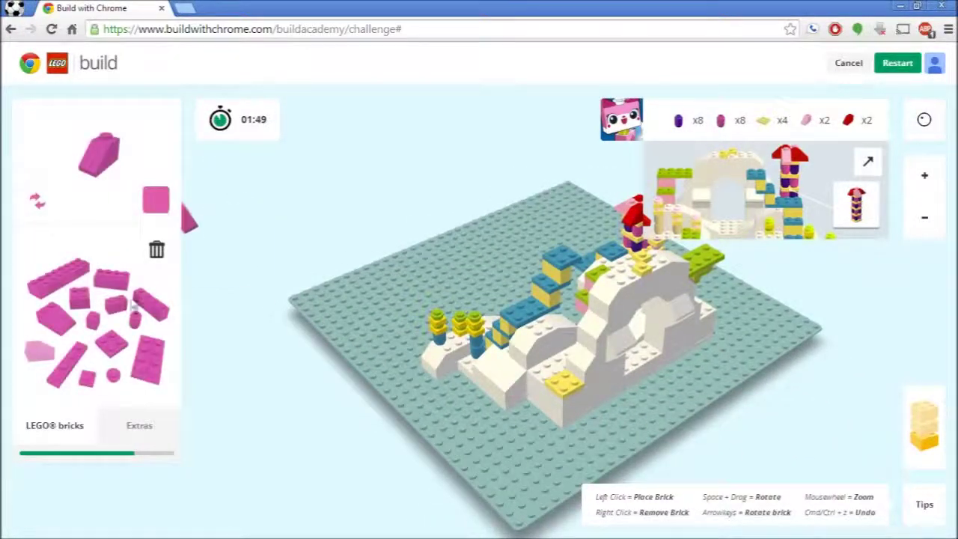
pyautogui.click(135, 320)
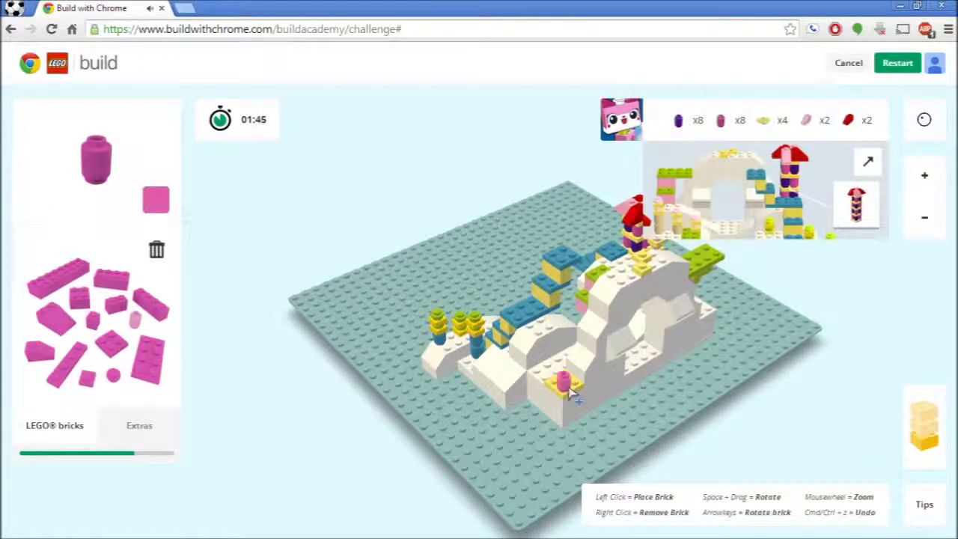
pyautogui.click(572, 385)
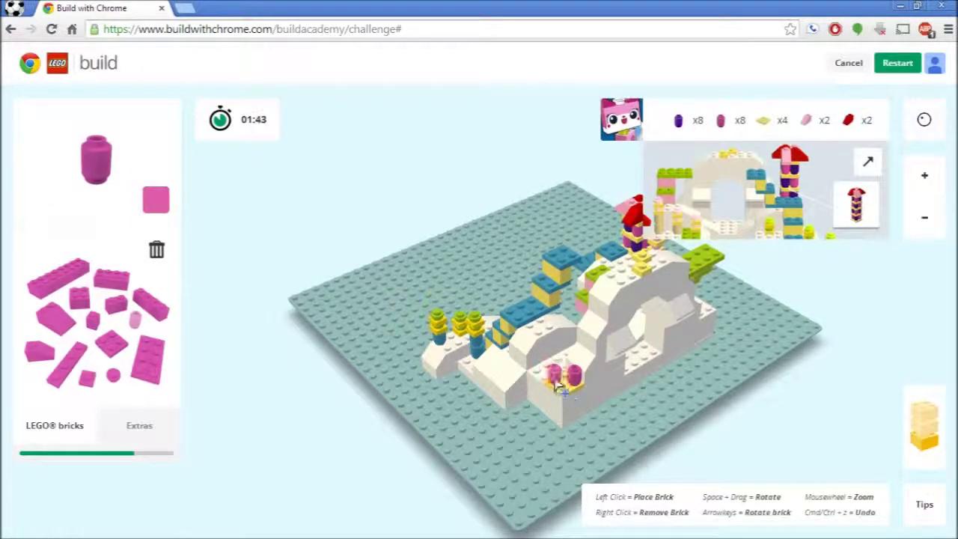
pyautogui.click(555, 387)
# - Cap the rear tower's magenta bricks with a yellow 2x2 plate and place two magenta round 1x1 bricks on its opposite diagonal
pyautogui.click(156, 199)
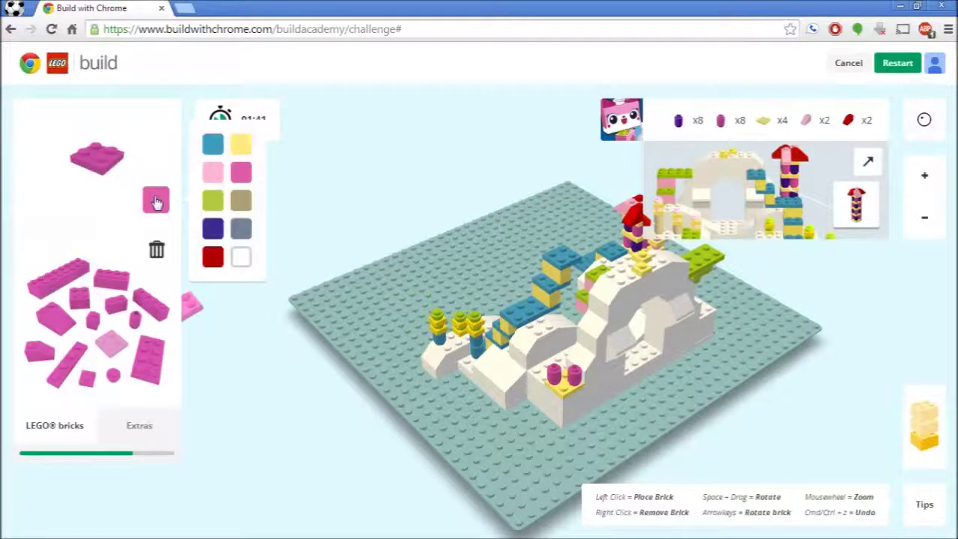
pyautogui.click(240, 146)
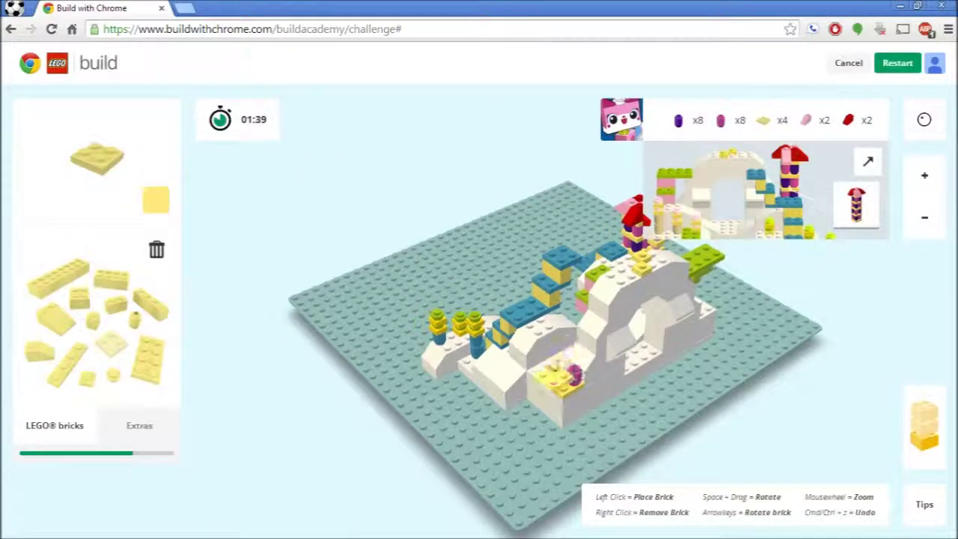
pyautogui.click(565, 372)
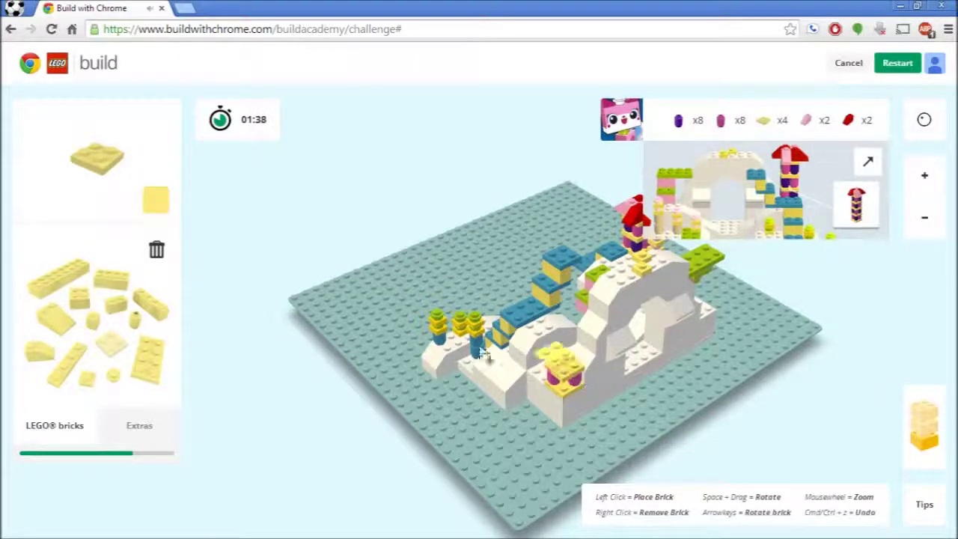
pyautogui.click(135, 322)
pyautogui.click(155, 199)
pyautogui.click(244, 174)
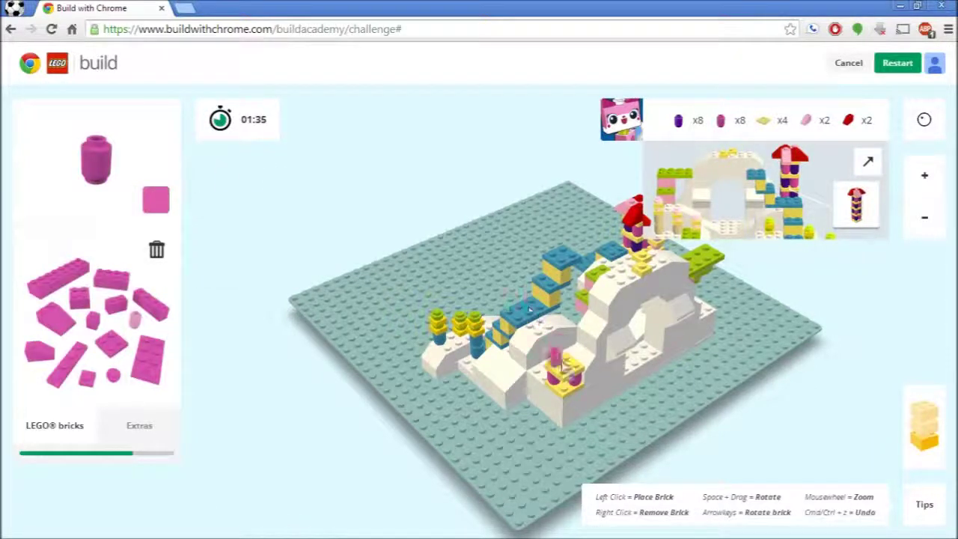
pyautogui.click(565, 357)
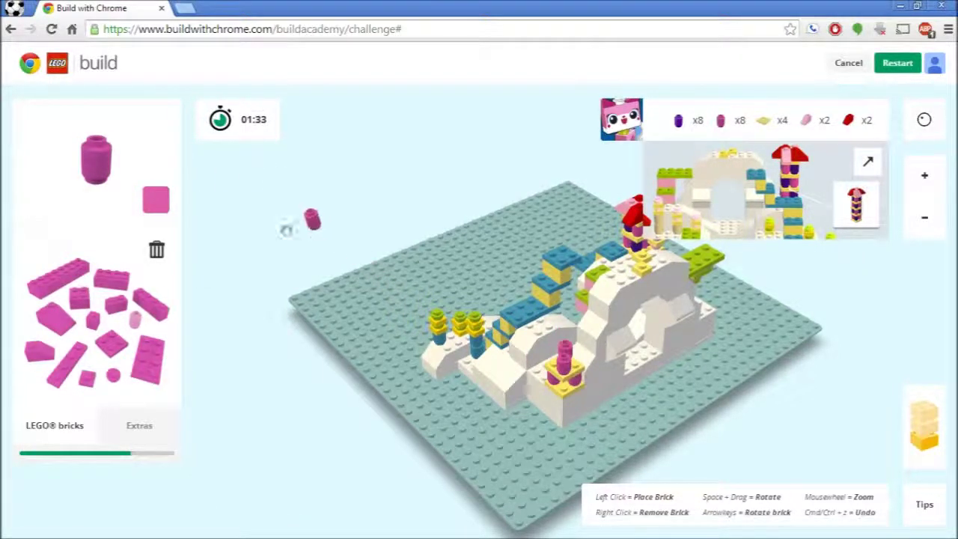
# - Add another yellow 2x2 plate on the rear tower and place two magenta round 1x1 bricks diagonally on it as the third layer
pyautogui.click(112, 349)
pyautogui.click(155, 199)
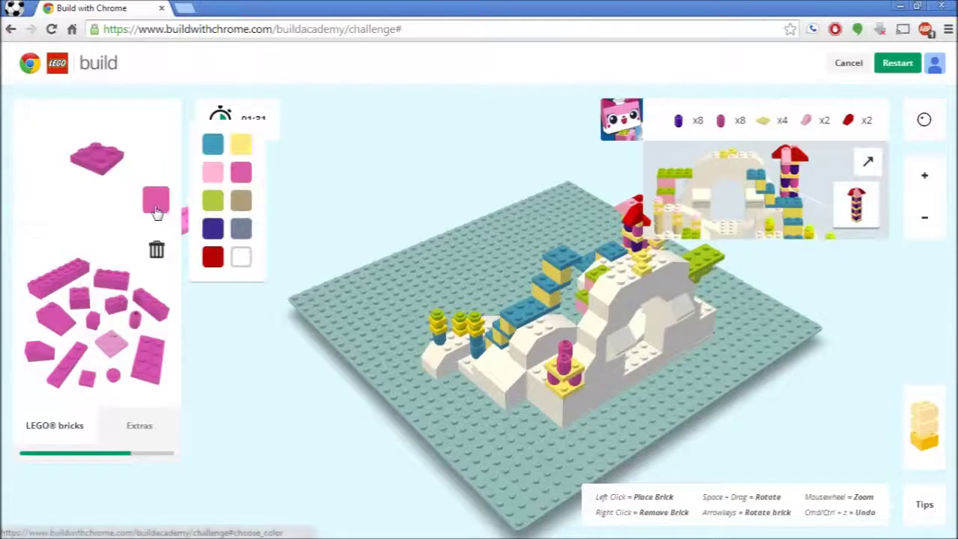
pyautogui.click(242, 143)
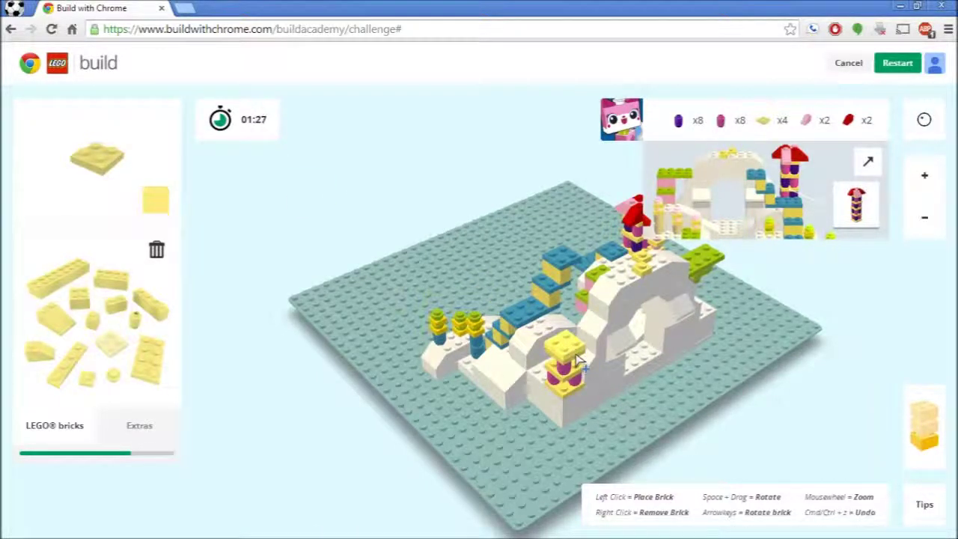
pyautogui.click(135, 319)
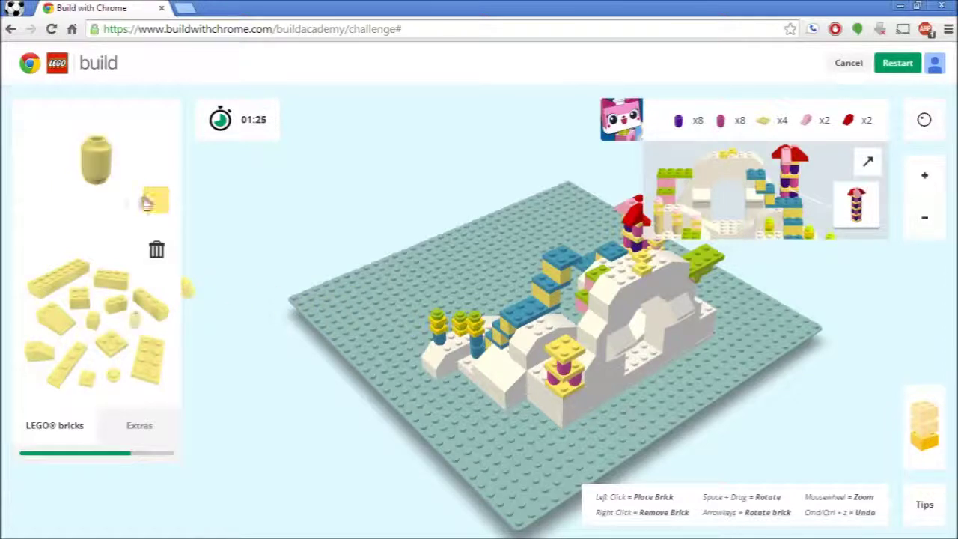
pyautogui.click(156, 199)
pyautogui.click(241, 173)
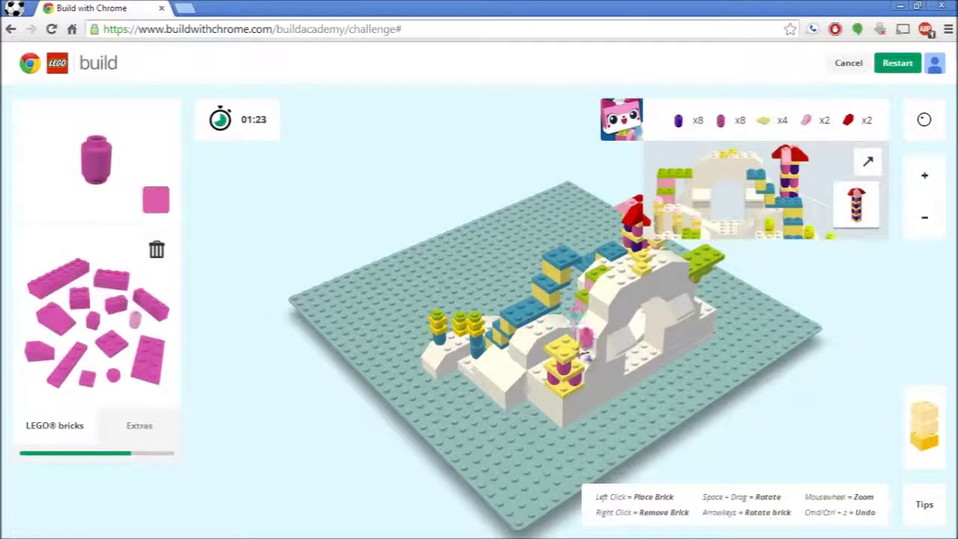
pyautogui.click(577, 351)
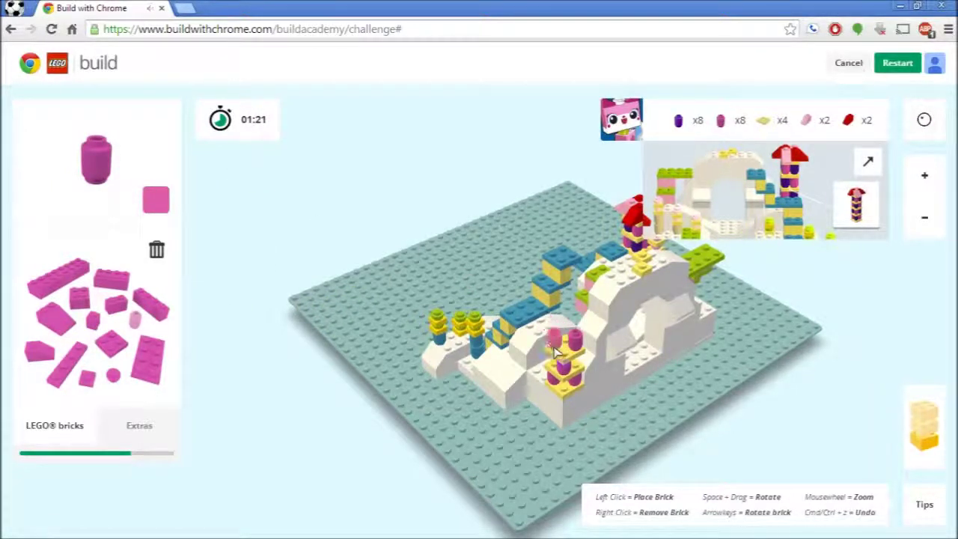
pyautogui.click(563, 364)
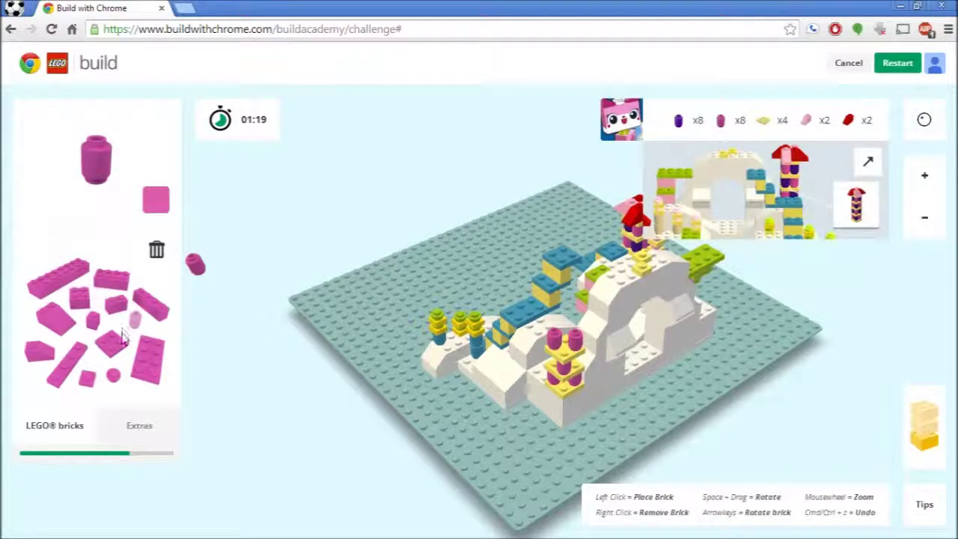
# - Place a yellow 2x2 plate on top of the two upper magenta round bricks of the front tower
pyautogui.click(166, 210)
pyautogui.click(241, 145)
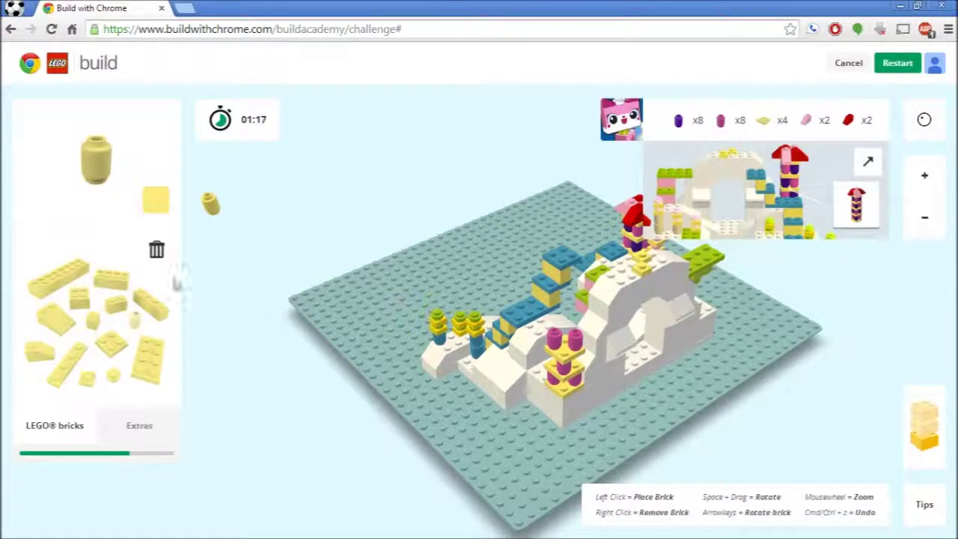
pyautogui.click(124, 338)
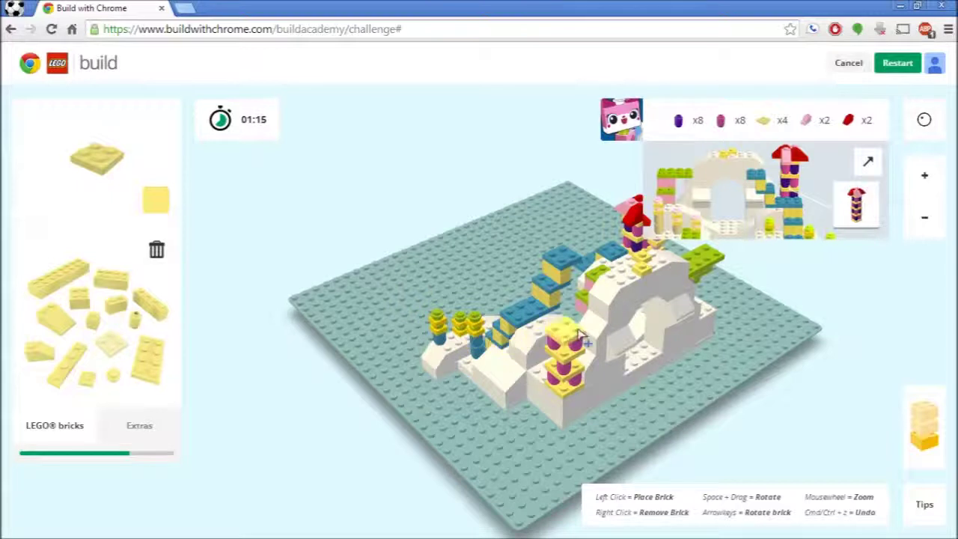
pyautogui.click(582, 336)
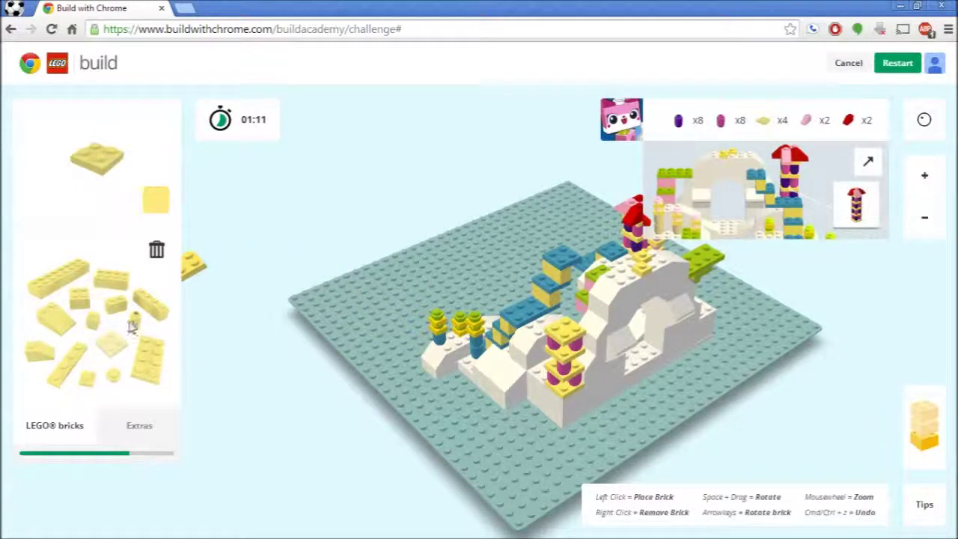
# - Add purple 1x1 round bricks to the open corners of the front tower's layers, undoing the one placed beside the tower
pyautogui.click(155, 200)
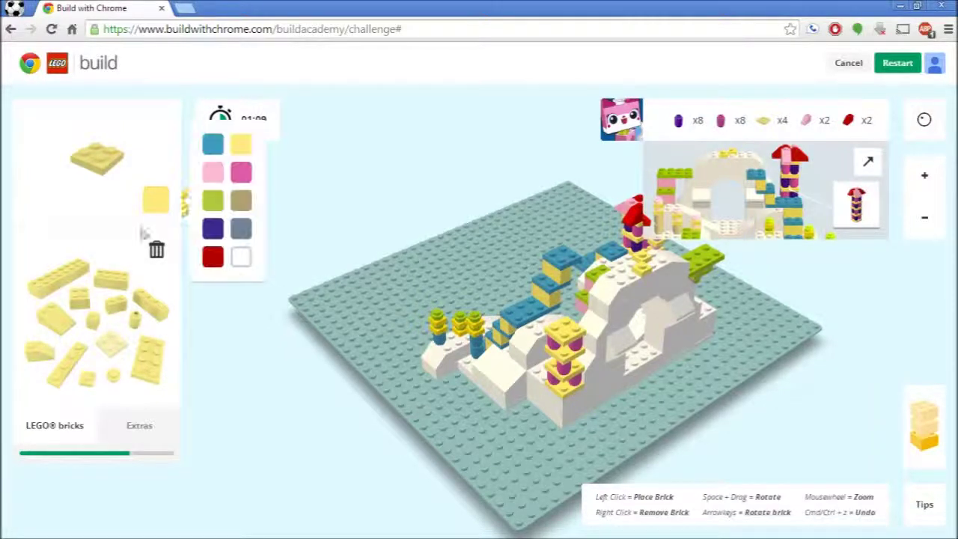
pyautogui.click(217, 230)
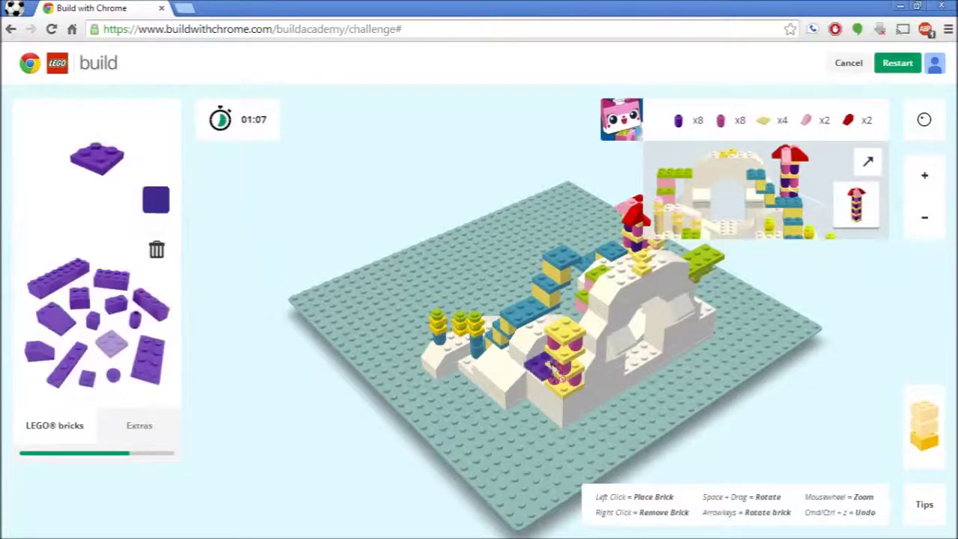
pyautogui.click(136, 320)
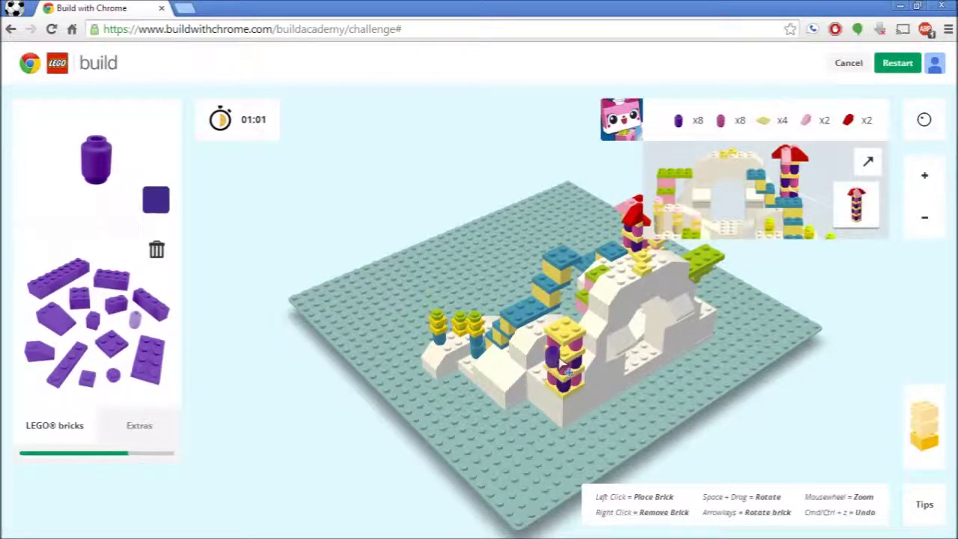
pyautogui.click(554, 343)
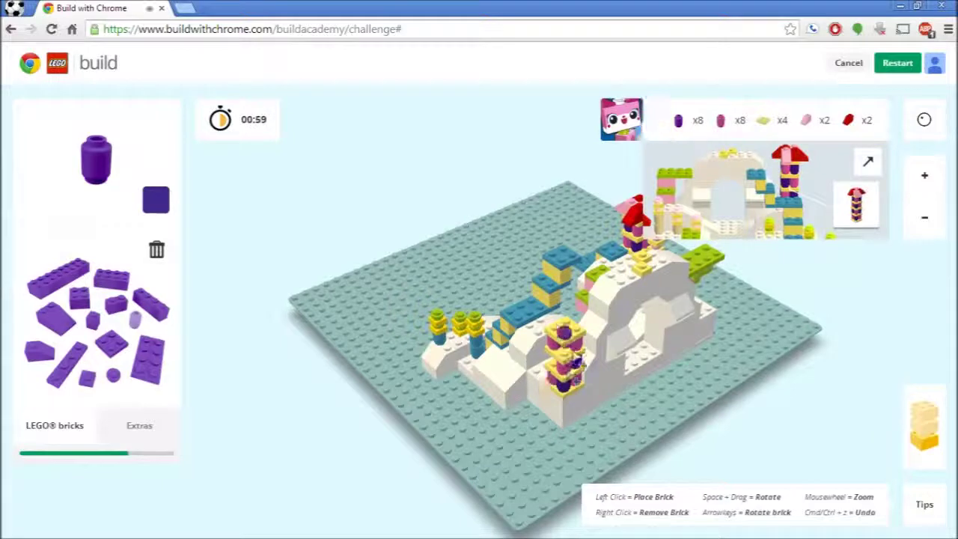
pyautogui.moveTo(245, 405); pyautogui.dragTo(690, 398)
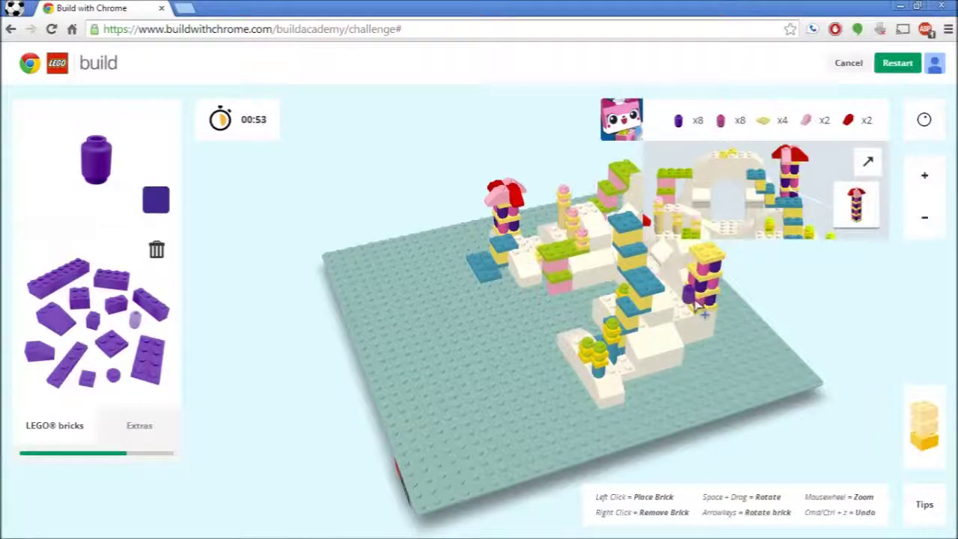
pyautogui.click(701, 305)
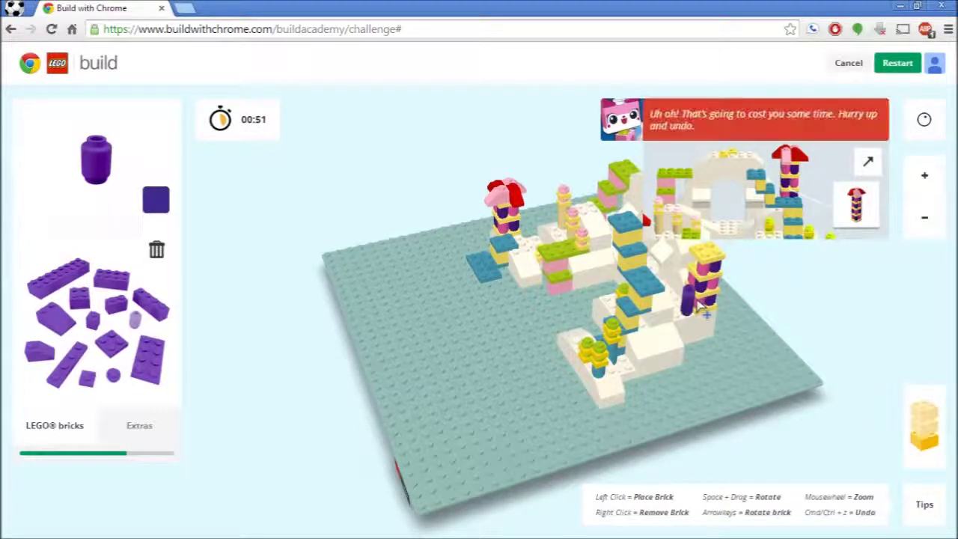
pyautogui.hotkey('ctrl', 'z')
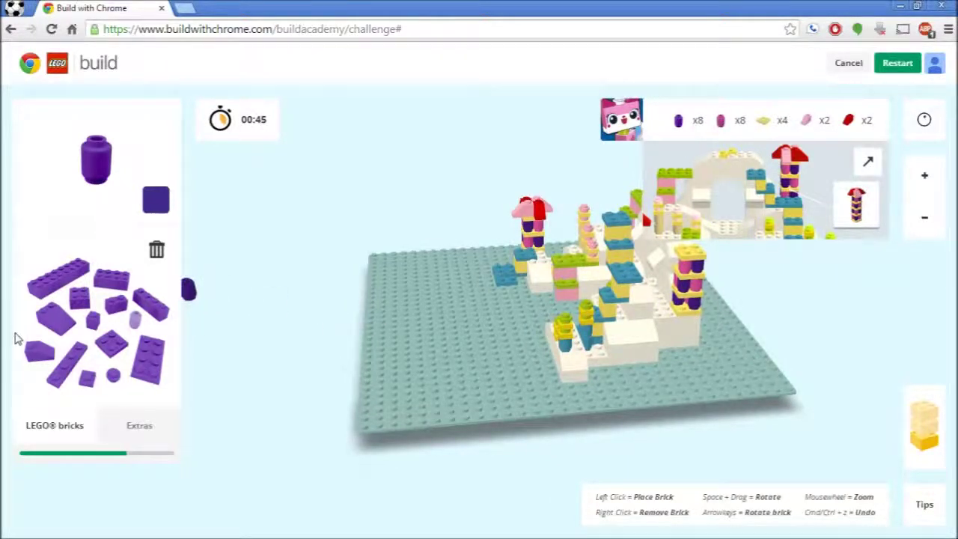
# - Try to place a light pink 1x1 round brick at the base of the front tower
pyautogui.click(155, 200)
pyautogui.click(237, 173)
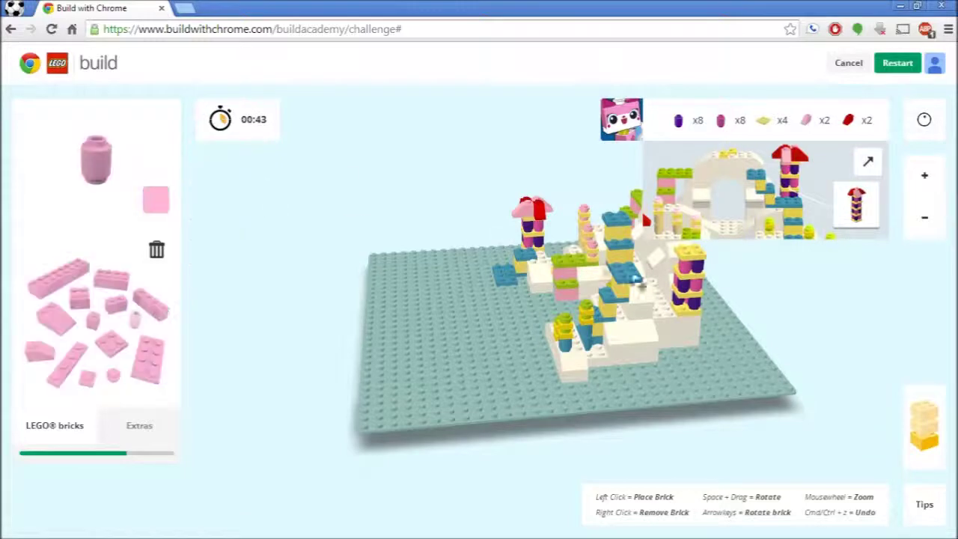
pyautogui.click(684, 313)
pyautogui.moveTo(778, 307); pyautogui.dragTo(406, 381)
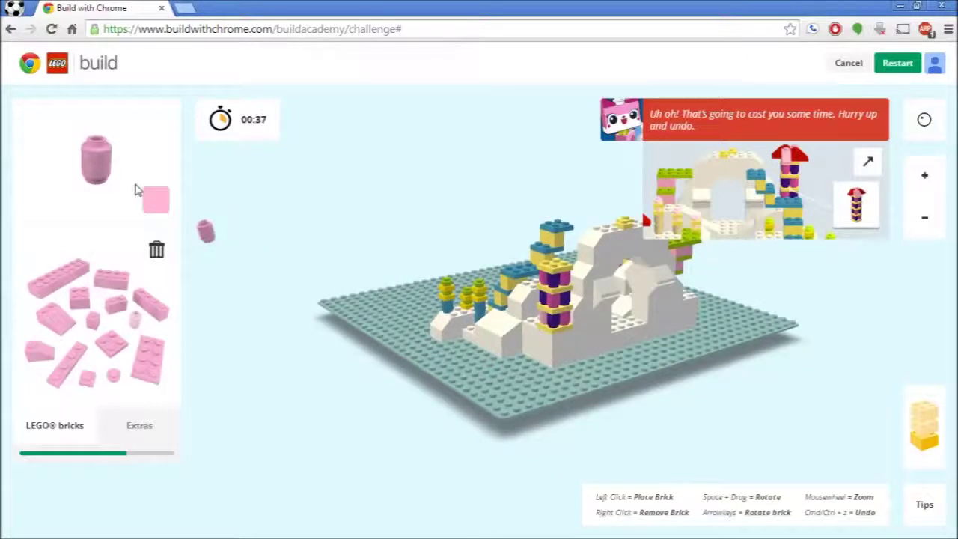
pyautogui.click(155, 200)
pyautogui.click(239, 177)
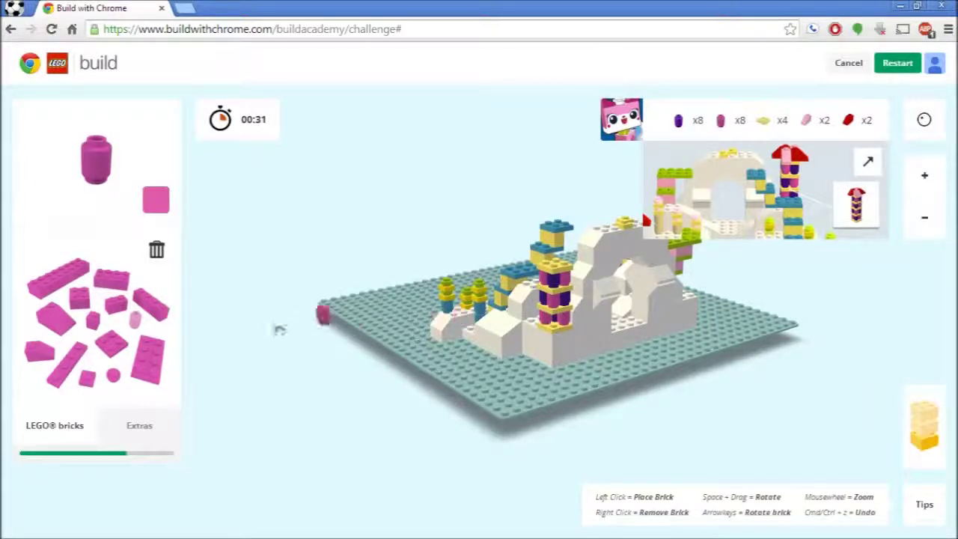
pyautogui.click(161, 207)
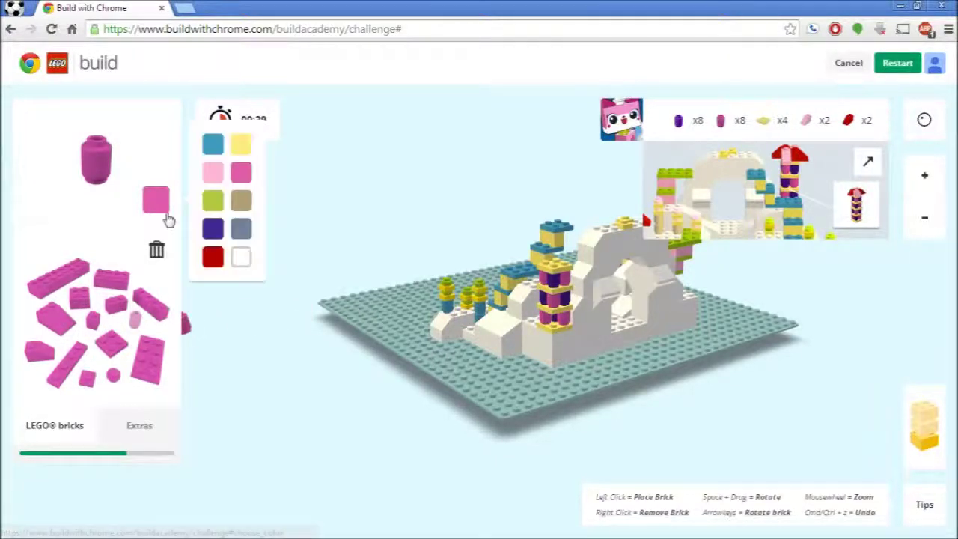
pyautogui.click(214, 229)
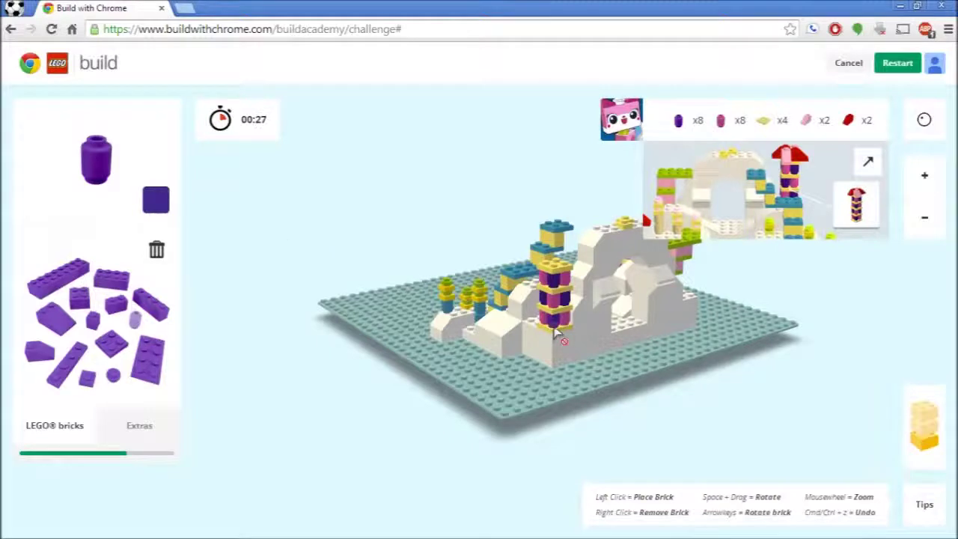
# - Try to place a red slope brick on the outer side of the front tower's yellow top plate, and undo it
pyautogui.moveTo(725, 442); pyautogui.dragTo(329, 267)
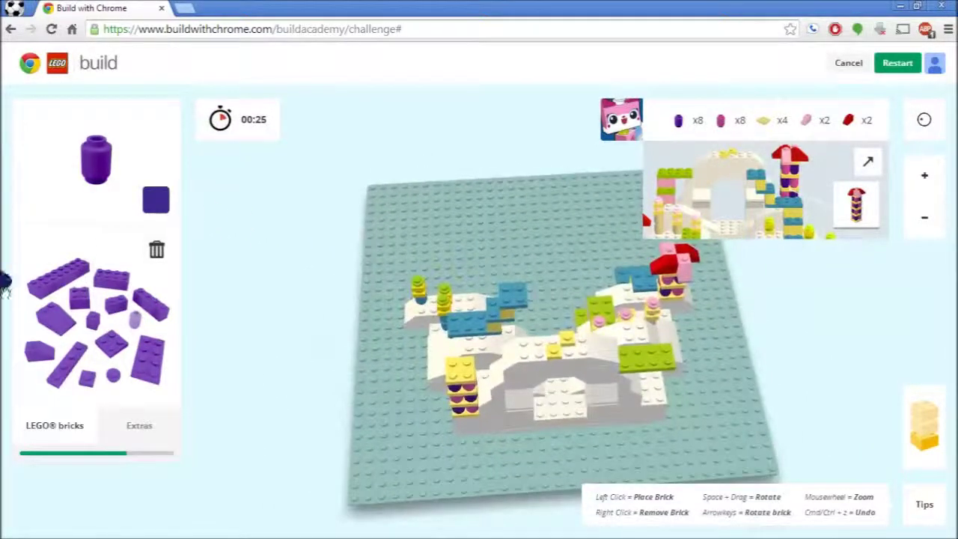
pyautogui.click(155, 199)
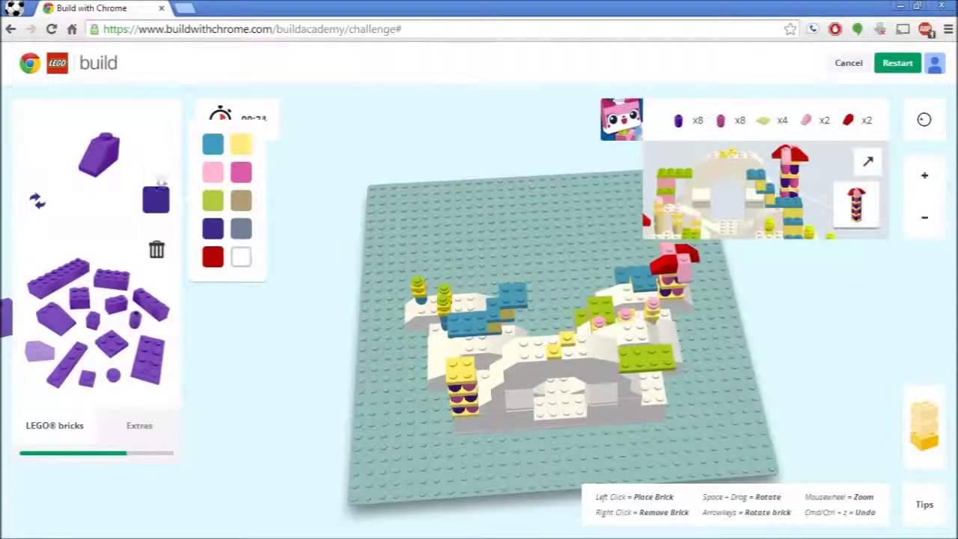
pyautogui.click(211, 254)
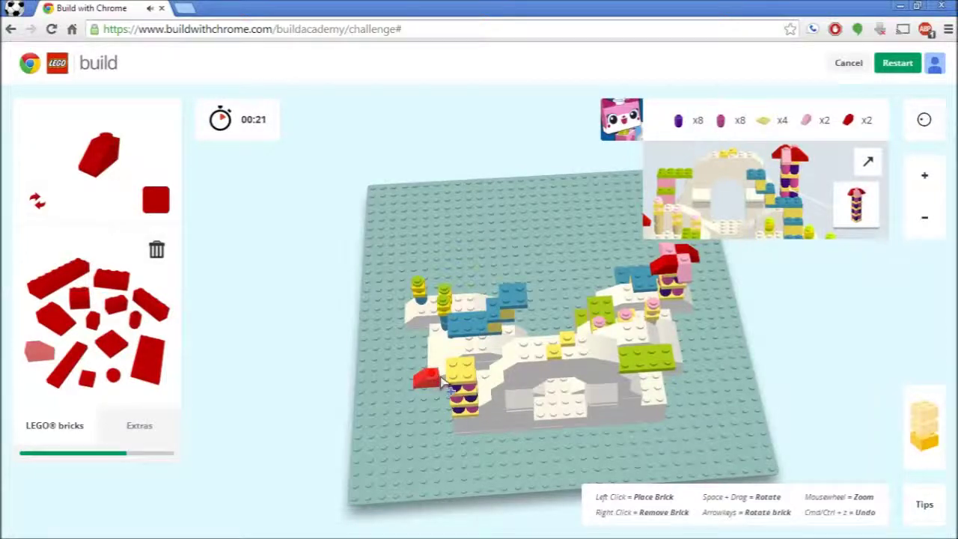
pyautogui.click(460, 363)
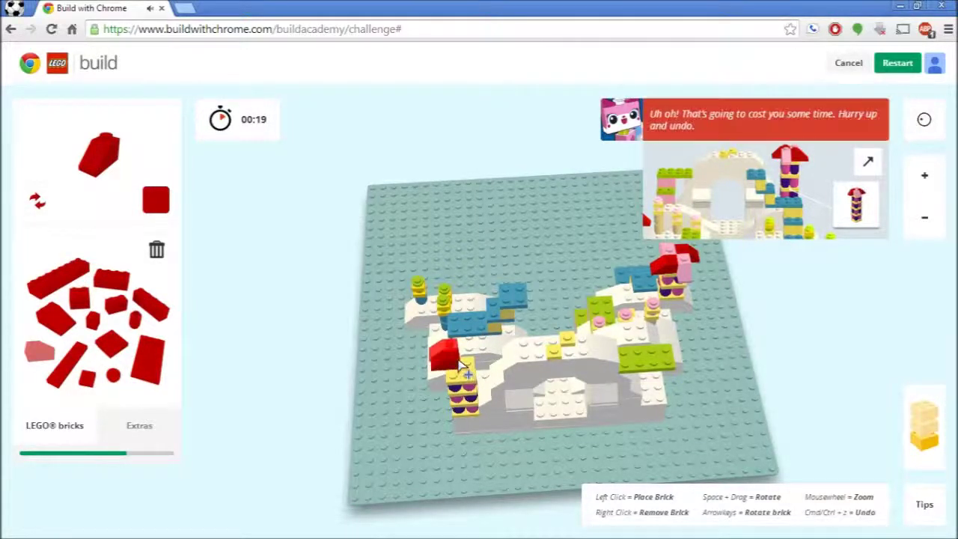
pyautogui.hotkey('ctrl', 'z')
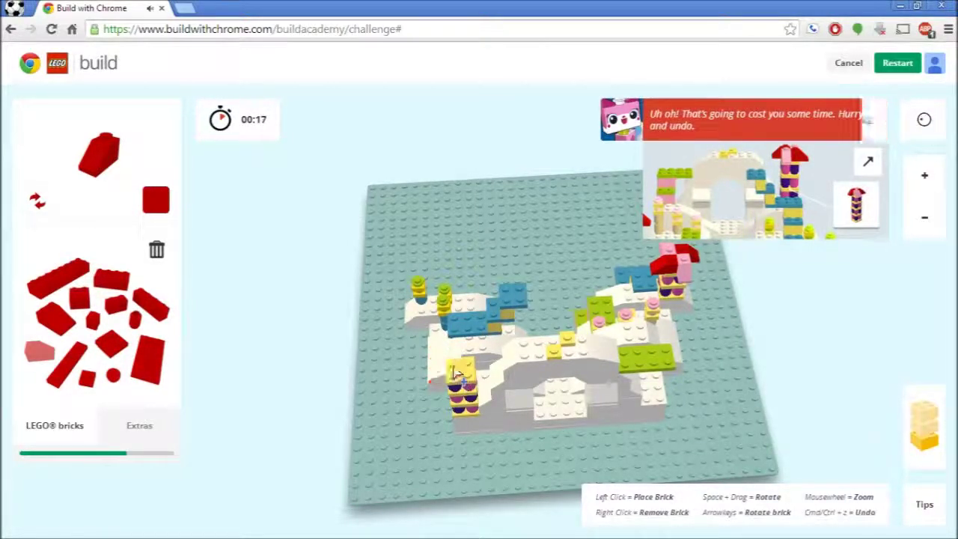
# - Try the red slope brick in other positions on the tower's top plate, undoing each placement
pyautogui.click(461, 372)
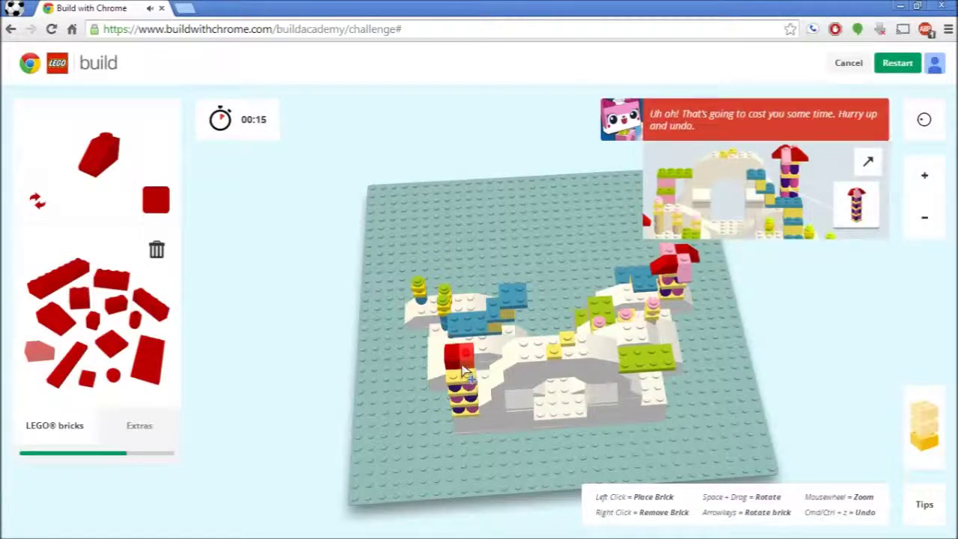
pyautogui.hotkey('ctrl', 'z')
pyautogui.click(463, 365)
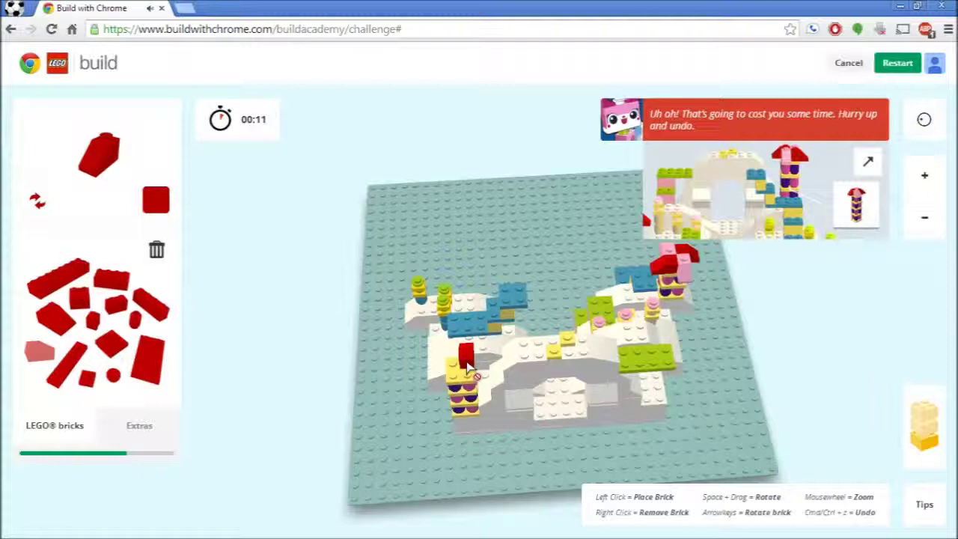
pyautogui.hotkey('ctrl', 'z')
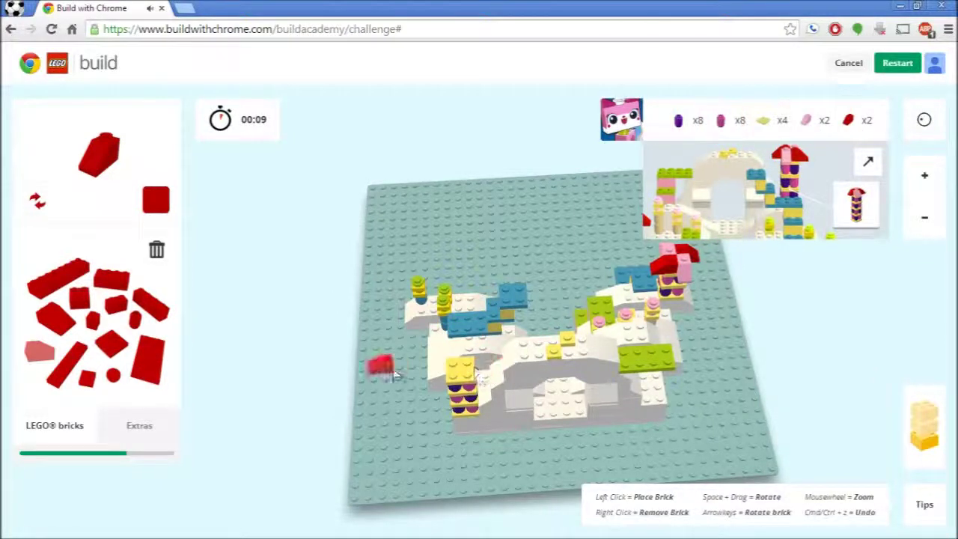
pyautogui.click(478, 373)
pyautogui.hotkey('ctrl', 'z')
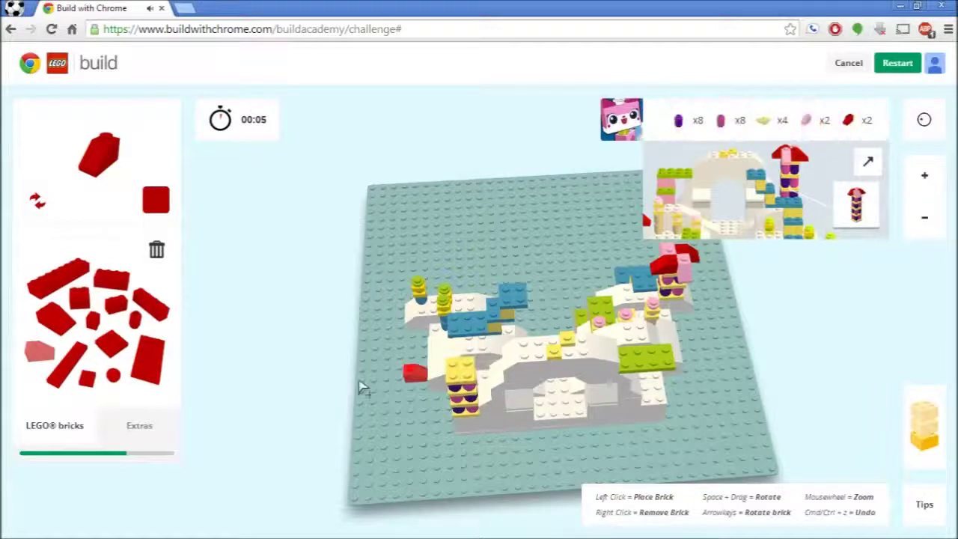
pyautogui.moveTo(244, 322); pyautogui.dragTo(298, 413)
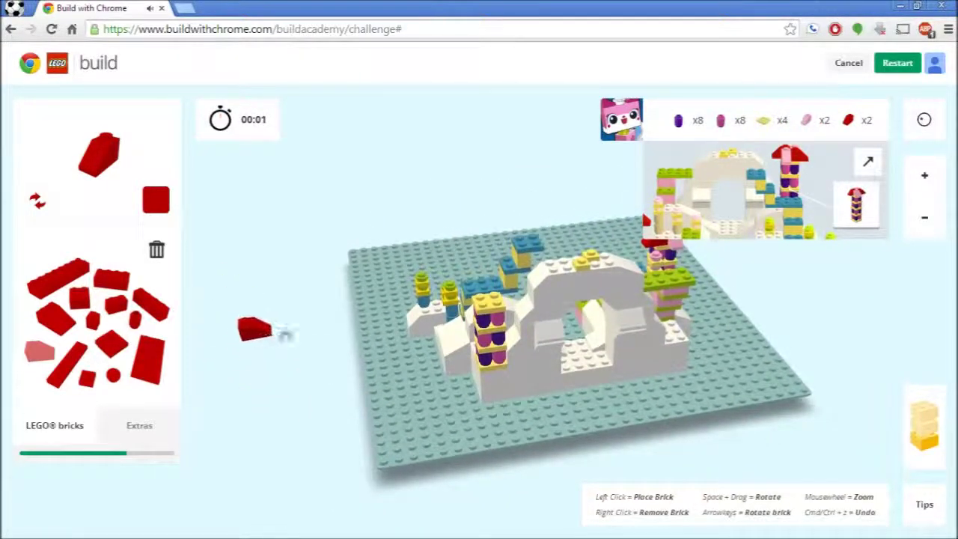
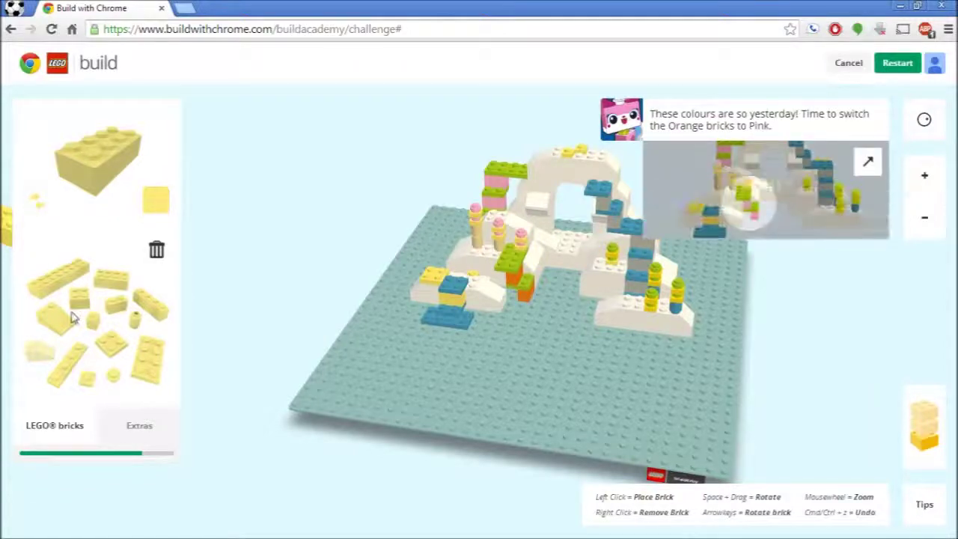
# - Replace the orange bricks under the front green plates with light pink 1x2 bricks
pyautogui.click(115, 307)
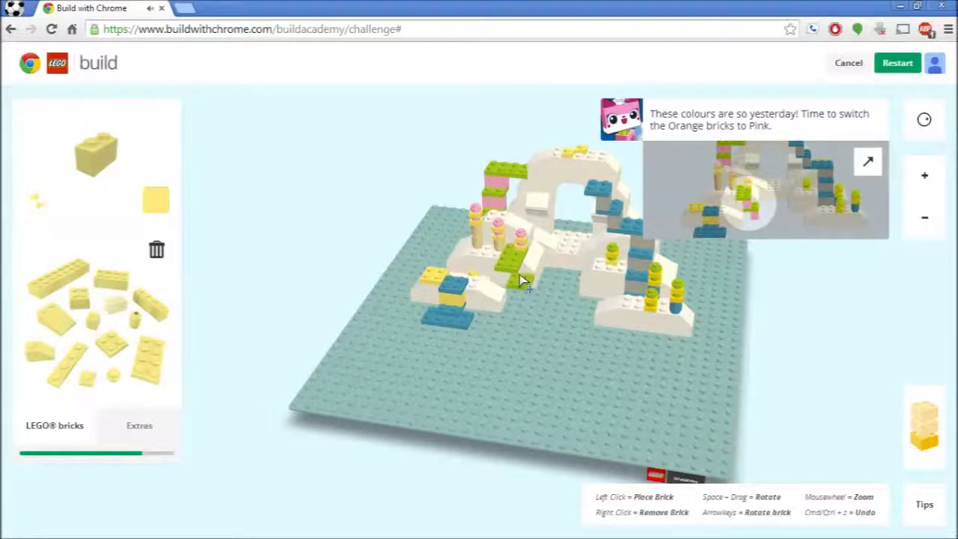
pyautogui.click(150, 193)
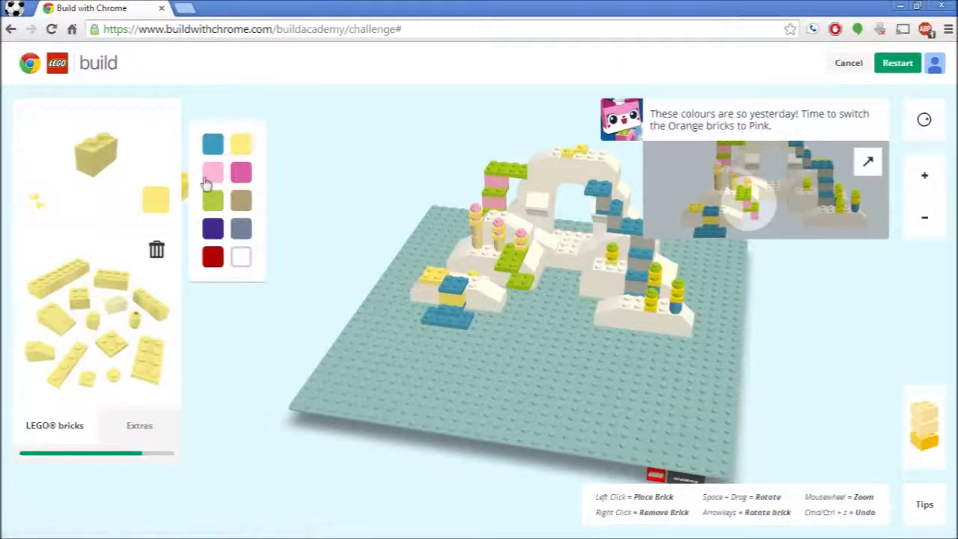
pyautogui.click(212, 173)
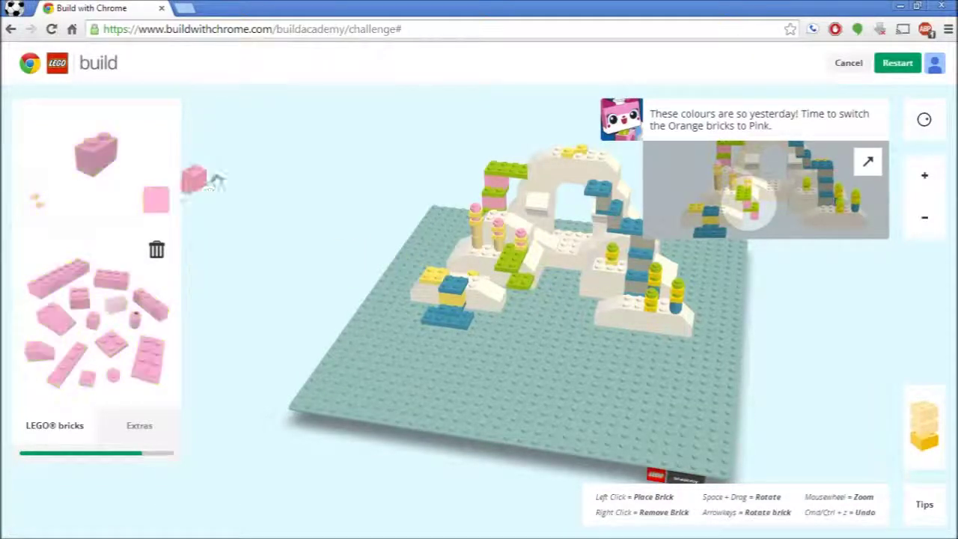
pyautogui.click(521, 280)
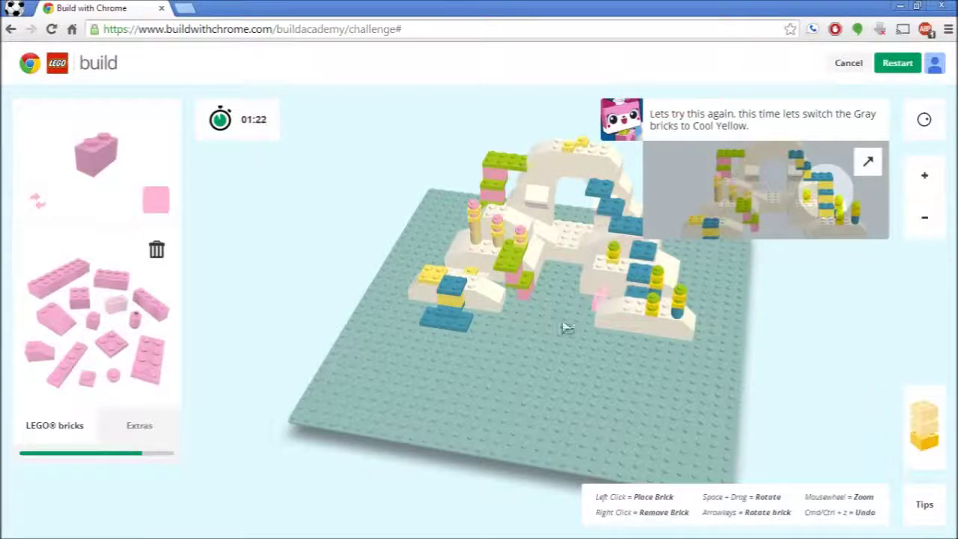
# - Replace the gray bricks under the blue stair plates with Cool Yellow 1x2 bricks
pyautogui.click(155, 199)
pyautogui.click(248, 145)
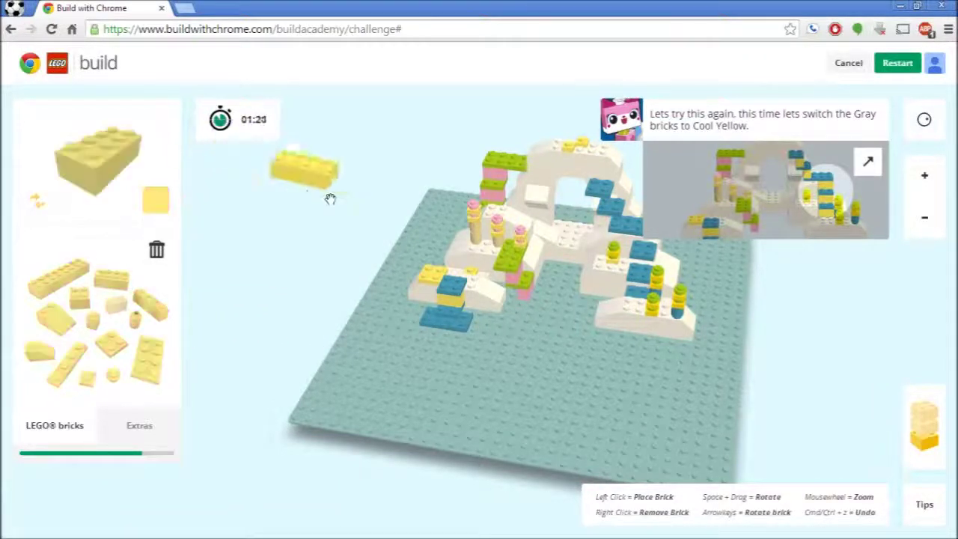
pyautogui.click(116, 306)
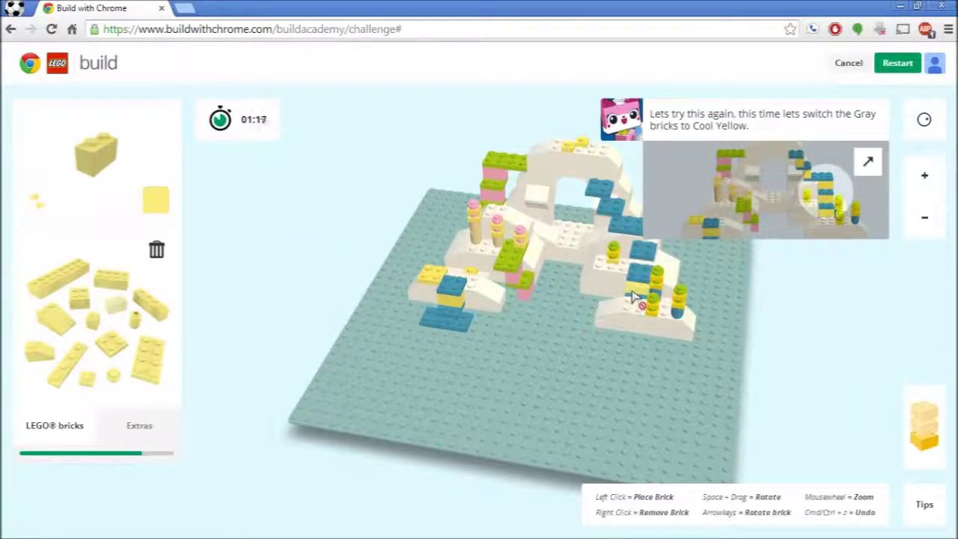
pyautogui.click(636, 247)
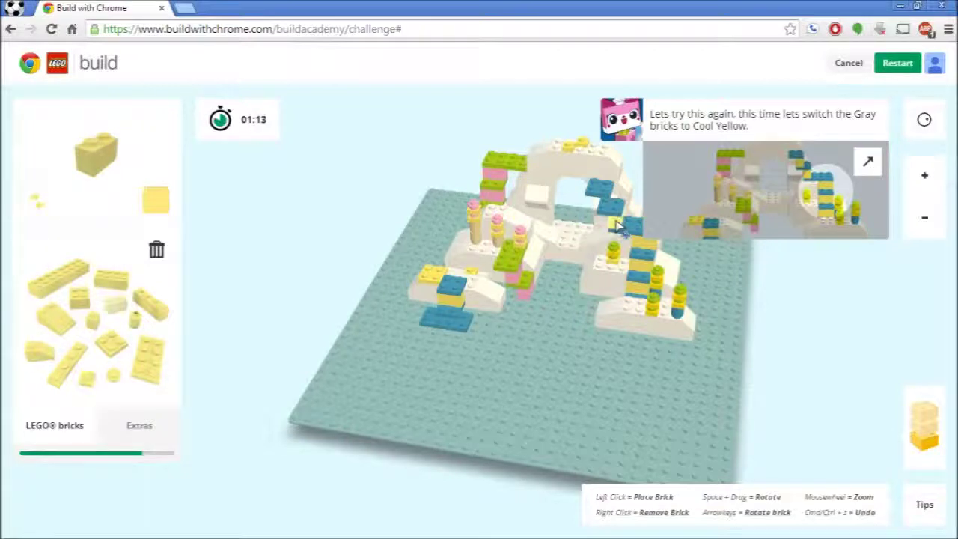
pyautogui.click(609, 208)
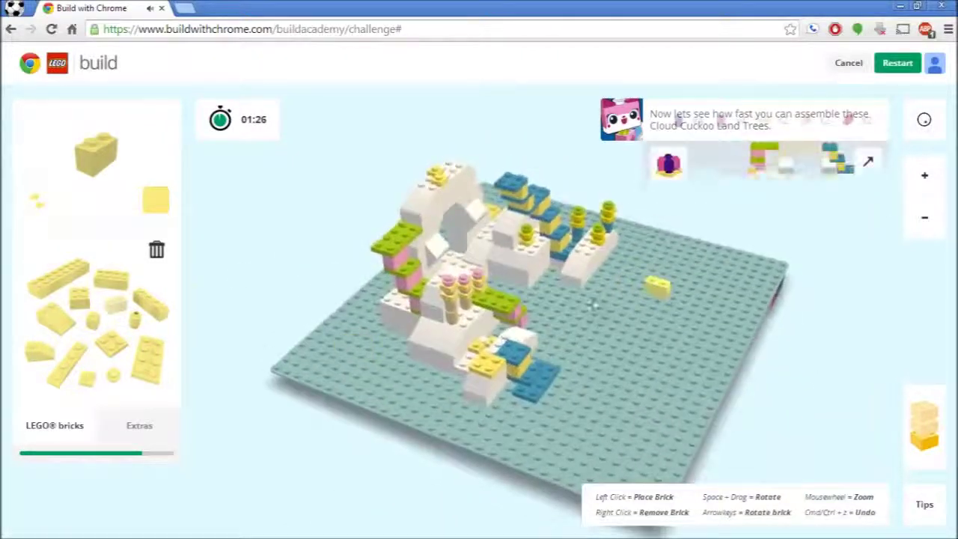
# - Place two dark pink 1x1 round bricks diagonally on the yellow 2x2 plate of the front tower's base
pyautogui.click(134, 320)
pyautogui.click(156, 202)
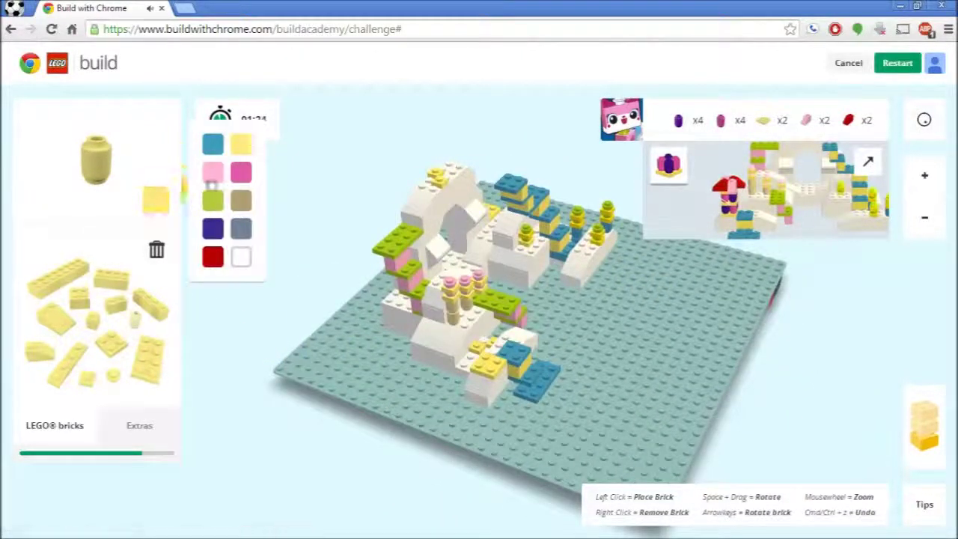
pyautogui.click(212, 173)
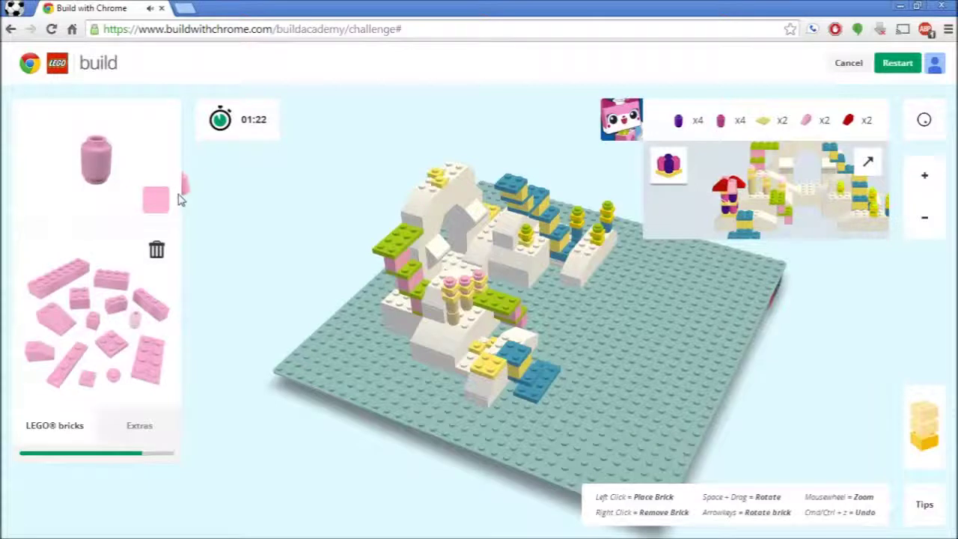
pyautogui.click(152, 199)
pyautogui.click(241, 174)
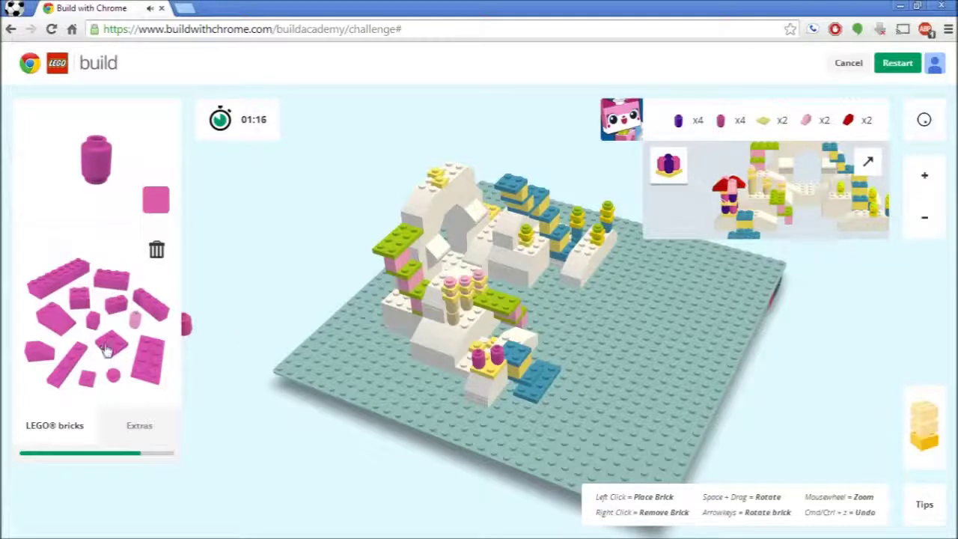
# - Fill the two free studs of the front tower's yellow base plate with purple 1x1 round bricks
pyautogui.click(107, 350)
pyautogui.click(242, 145)
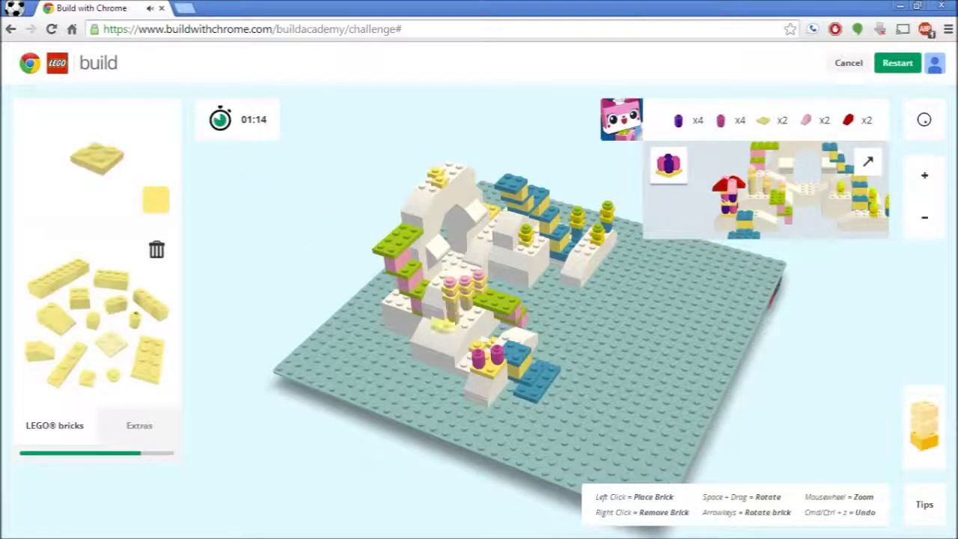
pyautogui.click(138, 324)
pyautogui.click(213, 231)
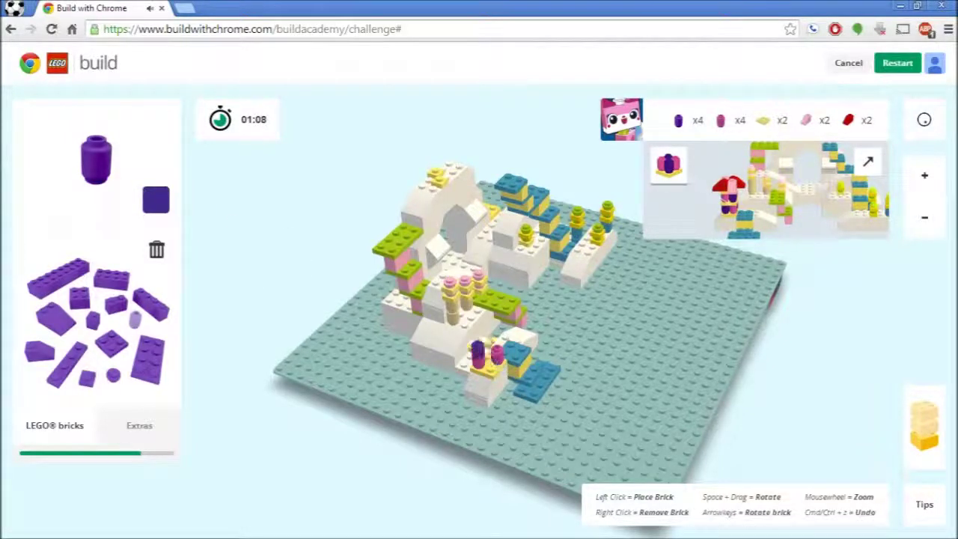
pyautogui.click(491, 360)
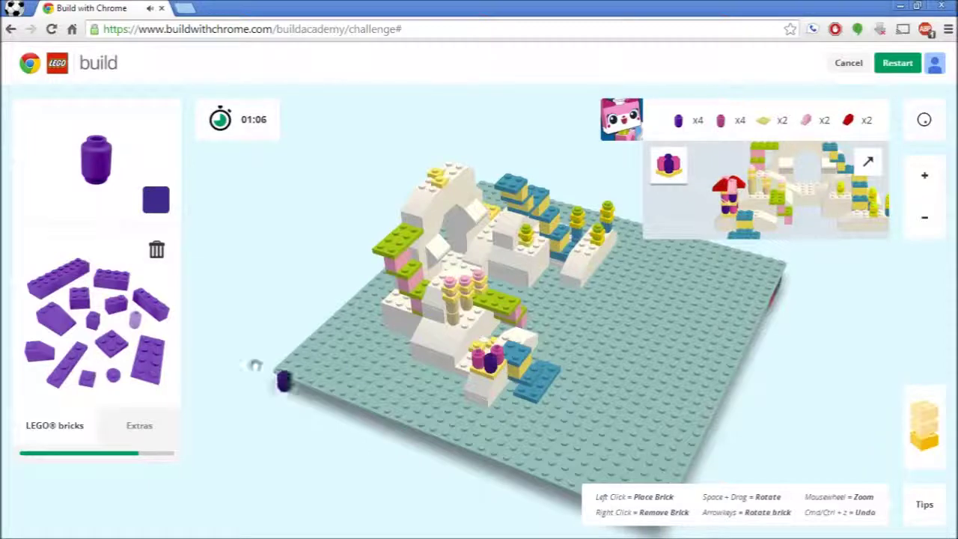
pyautogui.moveTo(197, 245); pyautogui.dragTo(481, 184)
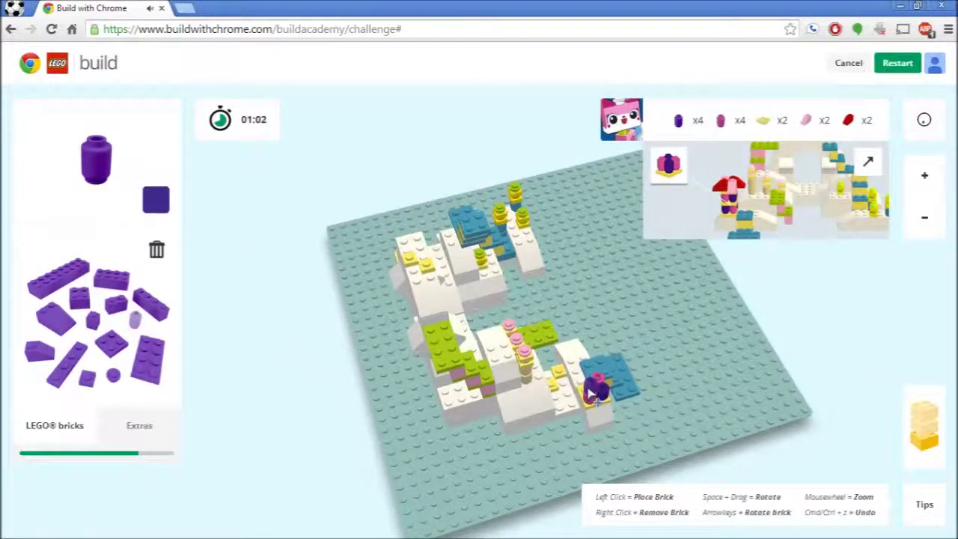
pyautogui.click(591, 393)
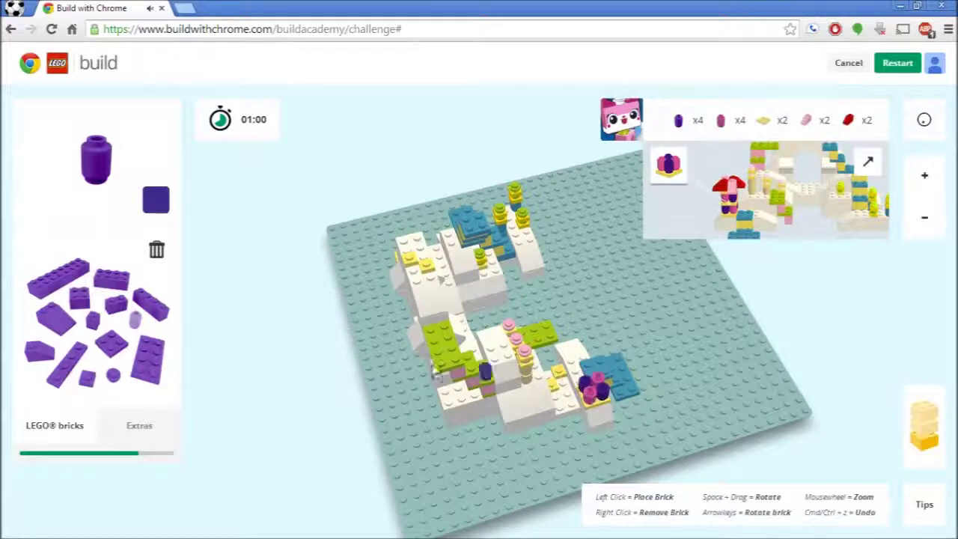
# - Cap the front tower's first tier with a yellow 2x2 plate and place two purple round bricks diagonally on it
pyautogui.click(113, 349)
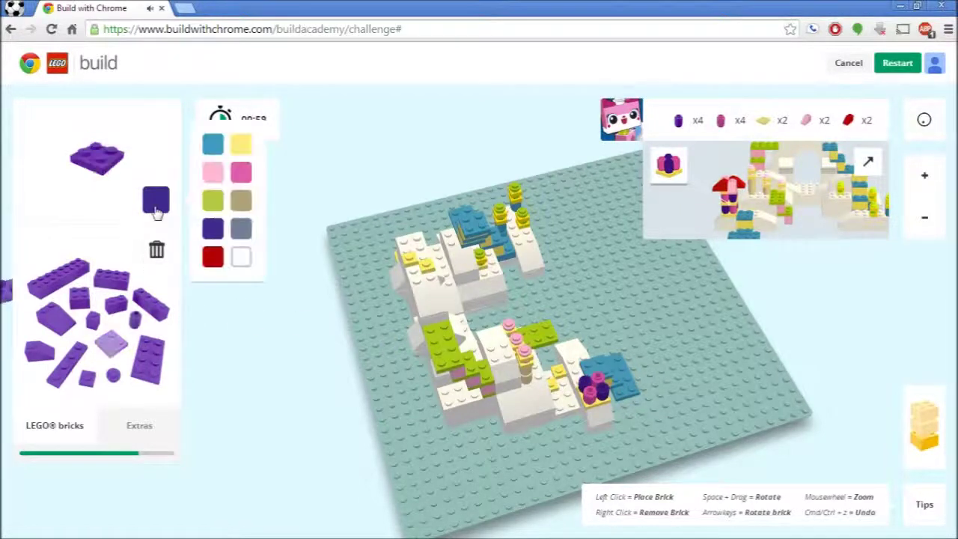
pyautogui.click(238, 144)
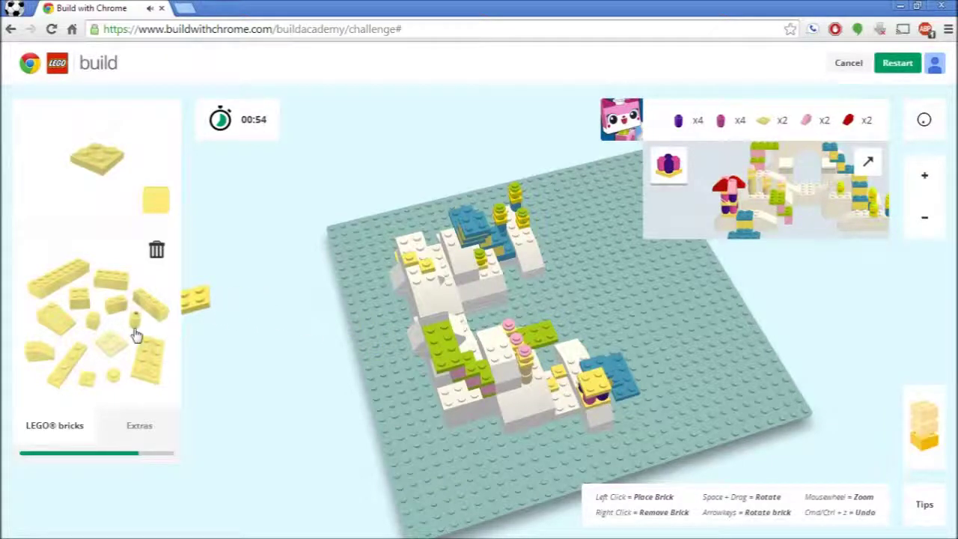
pyautogui.click(155, 199)
pyautogui.click(212, 224)
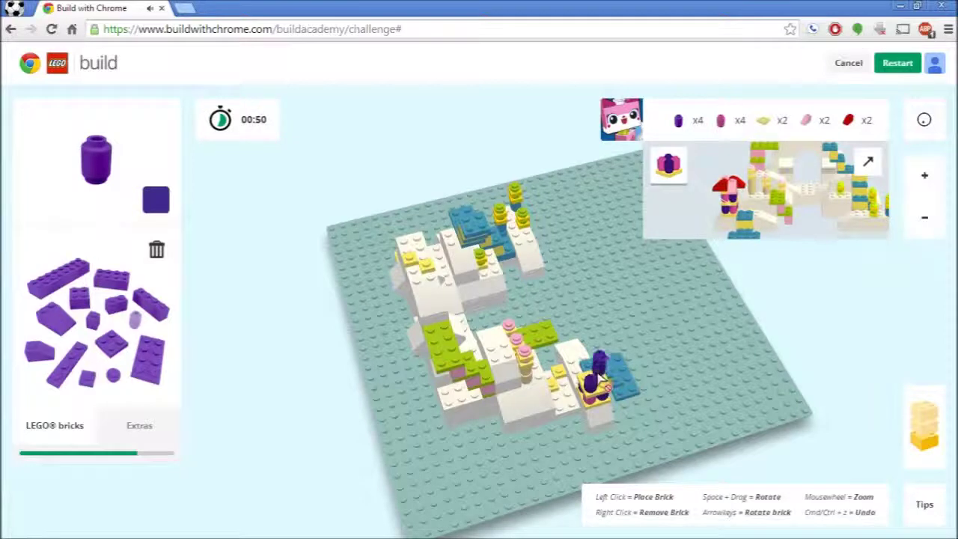
# - Complete the front tower's second tier with two dark pink round bricks and cap it with a yellow 2x2 plate
pyautogui.click(155, 201)
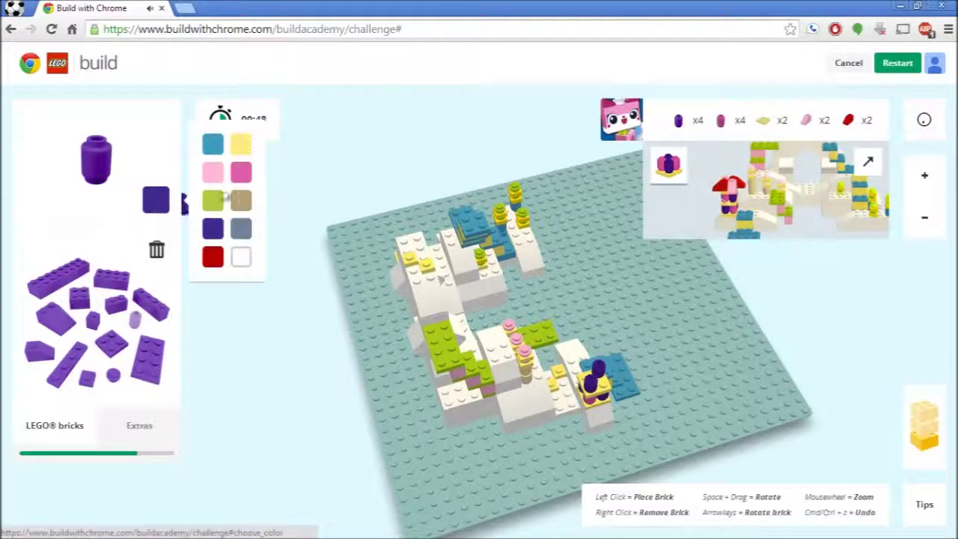
pyautogui.click(236, 179)
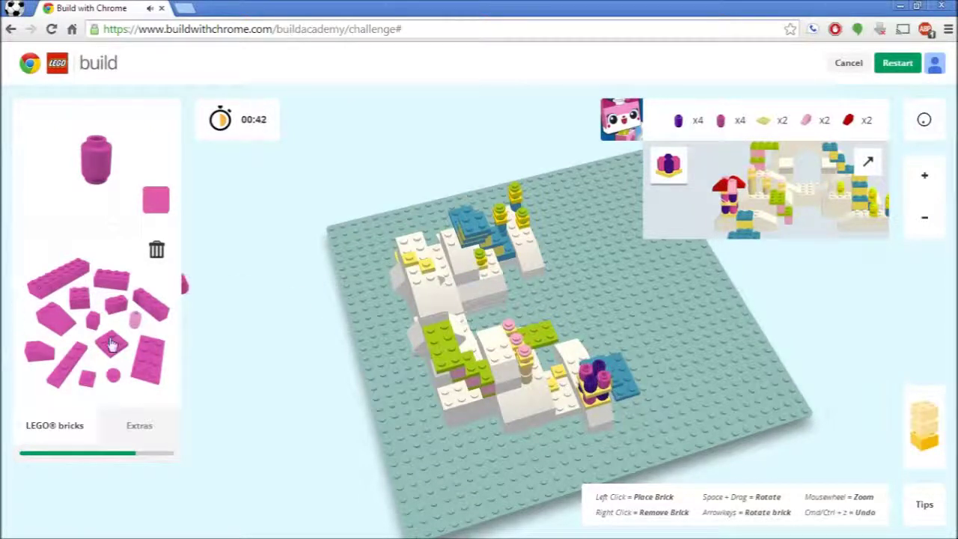
pyautogui.click(111, 344)
pyautogui.click(155, 200)
pyautogui.click(238, 143)
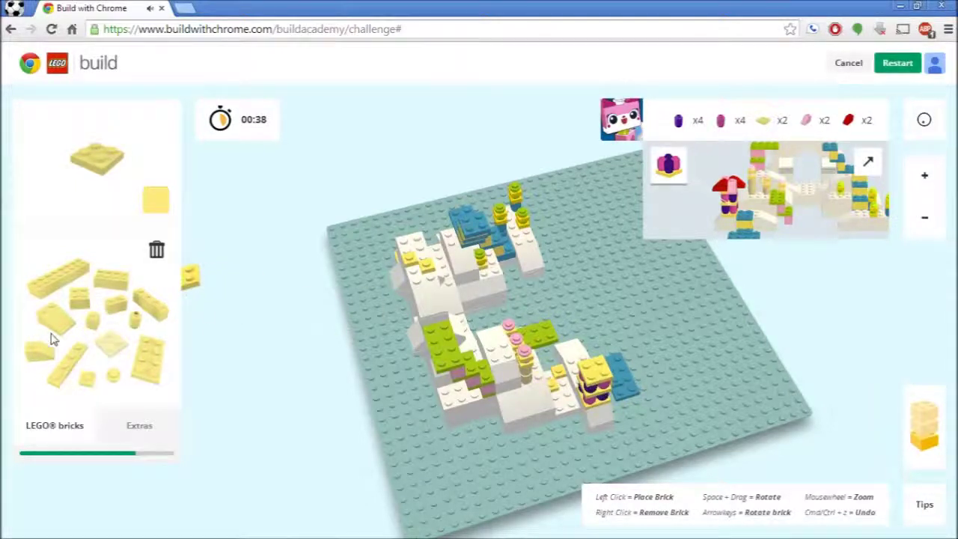
# - Place two red slope bricks on the front tower's top yellow plate, removing the misplaced ones
pyautogui.click(51, 356)
pyautogui.click(156, 200)
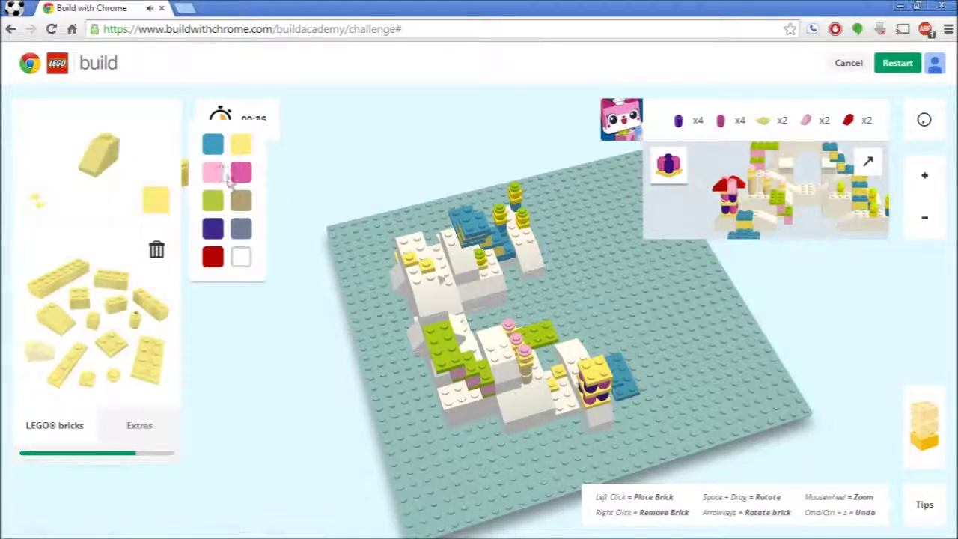
pyautogui.click(212, 257)
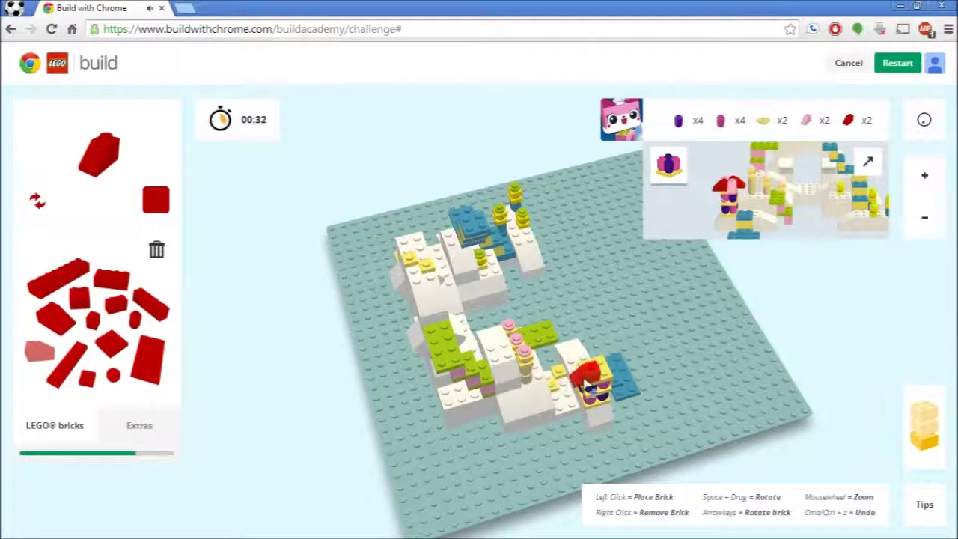
pyautogui.click(586, 383)
pyautogui.hotkey('ctrl', 'z')
pyautogui.click(591, 386)
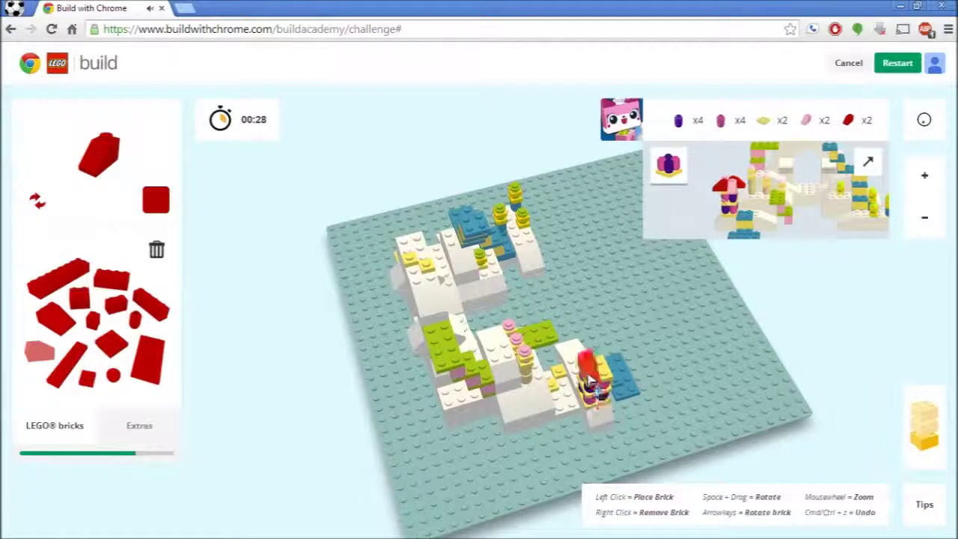
pyautogui.click(601, 396)
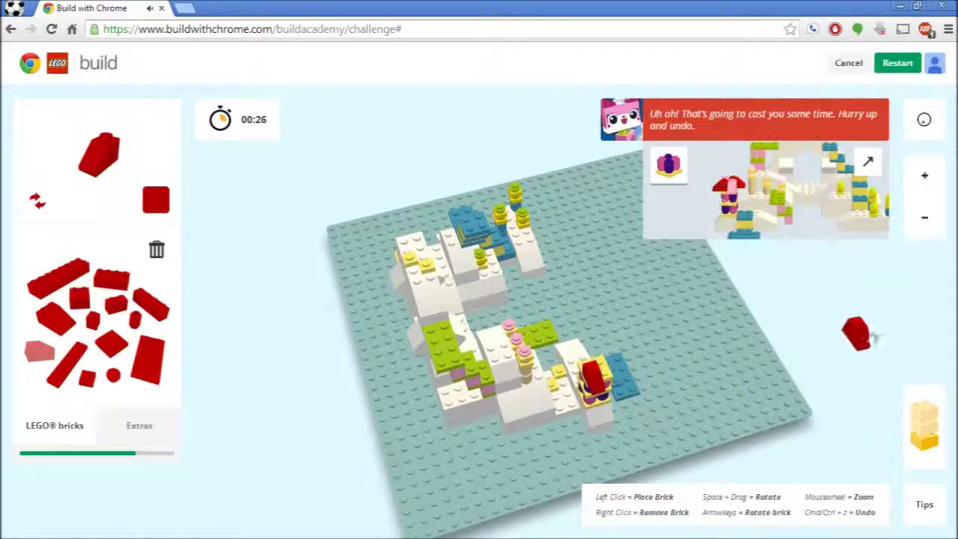
pyautogui.moveTo(870, 338); pyautogui.dragTo(591, 339)
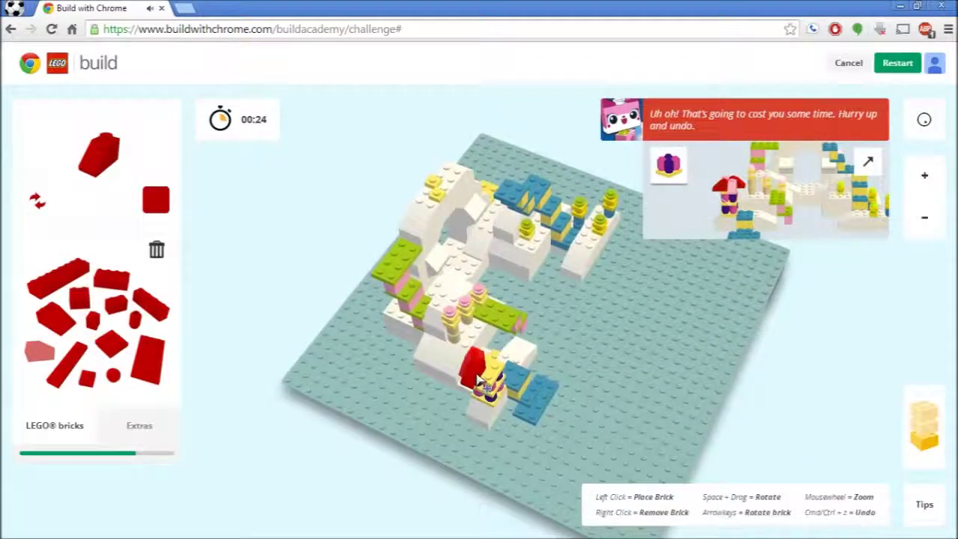
pyautogui.rightClick(478, 375)
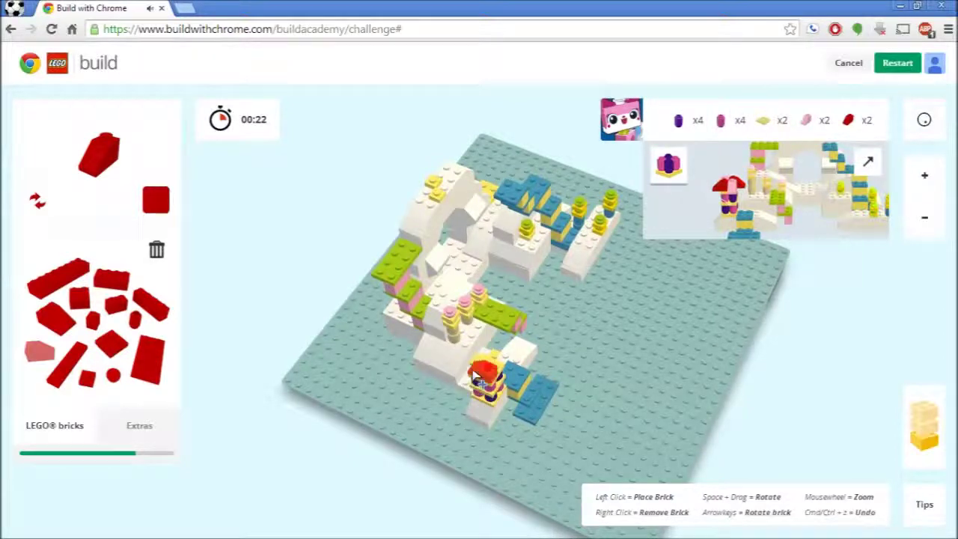
pyautogui.click(471, 377)
pyautogui.rightClick(470, 372)
pyautogui.moveTo(845, 427); pyautogui.dragTo(336, 302)
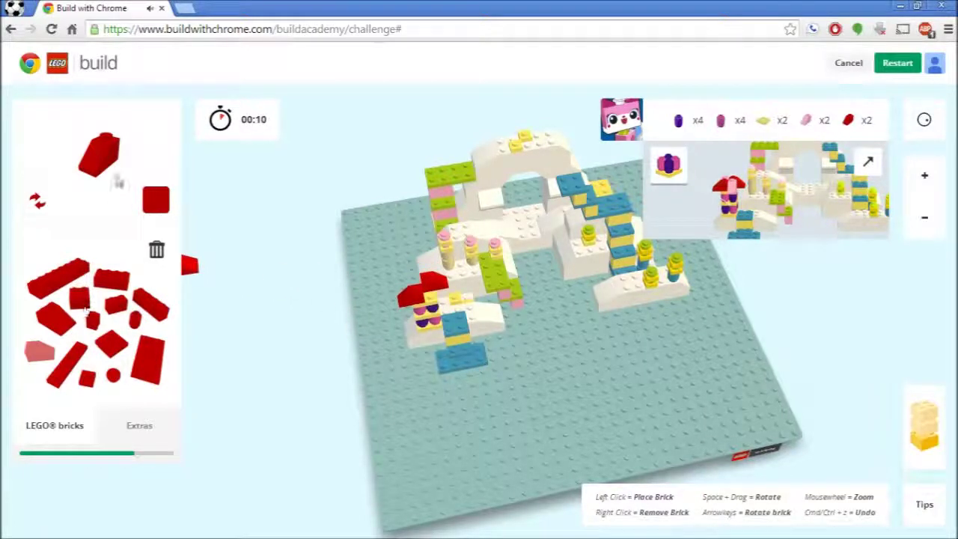
# - Place two light pink slope bricks on the free studs of the front tower's top plate, undoing a misplaced one
pyautogui.click(156, 199)
pyautogui.click(214, 172)
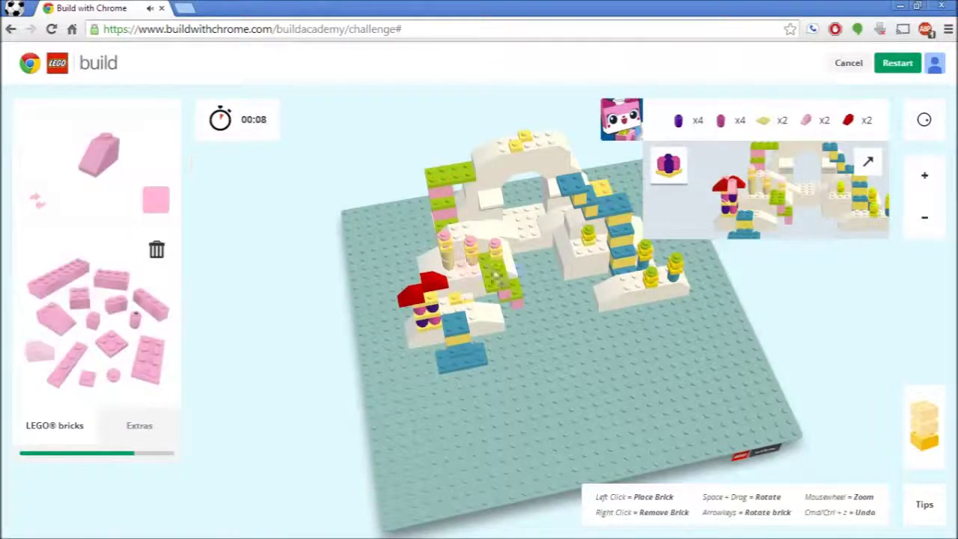
pyautogui.click(408, 292)
pyautogui.hotkey('ctrl', 'z')
pyautogui.moveTo(334, 261); pyautogui.dragTo(489, 392)
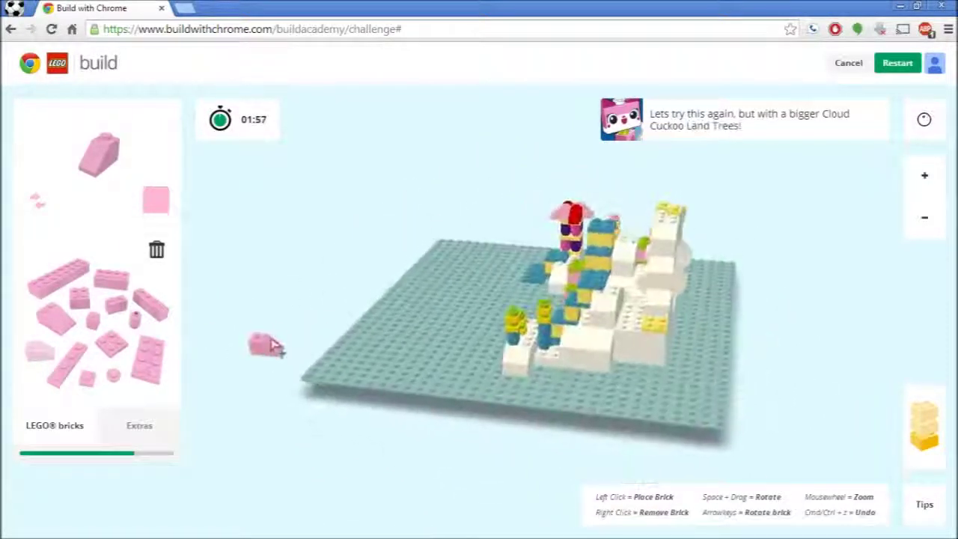
# - Start the bigger tree with two purple 1x1 round bricks on its yellow base plate, covered by a yellow 2x2 plate
pyautogui.click(134, 317)
pyautogui.click(162, 208)
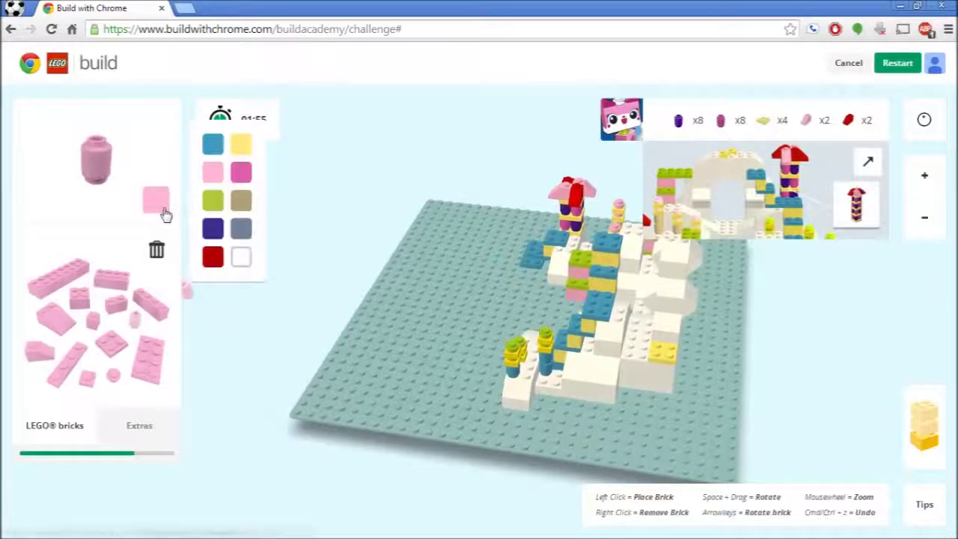
pyautogui.click(212, 229)
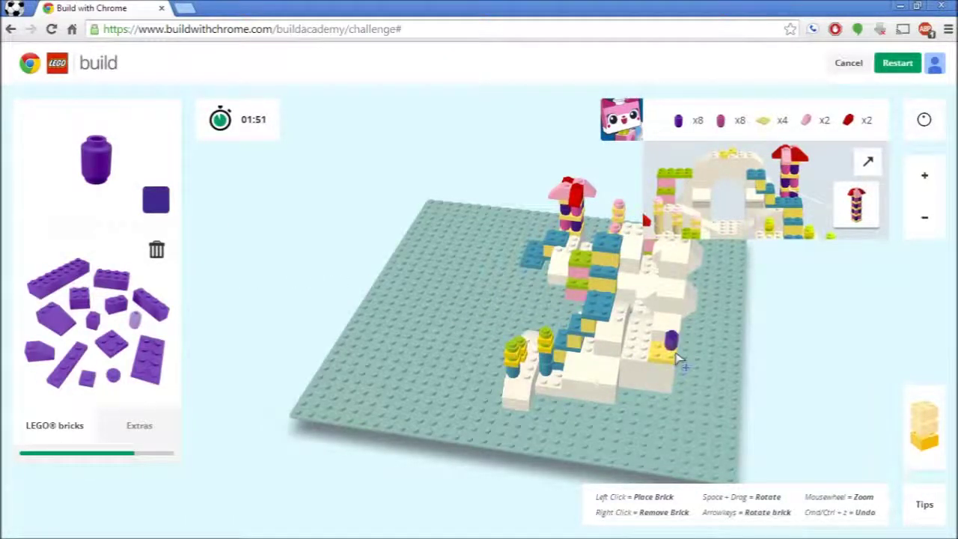
pyautogui.click(673, 363)
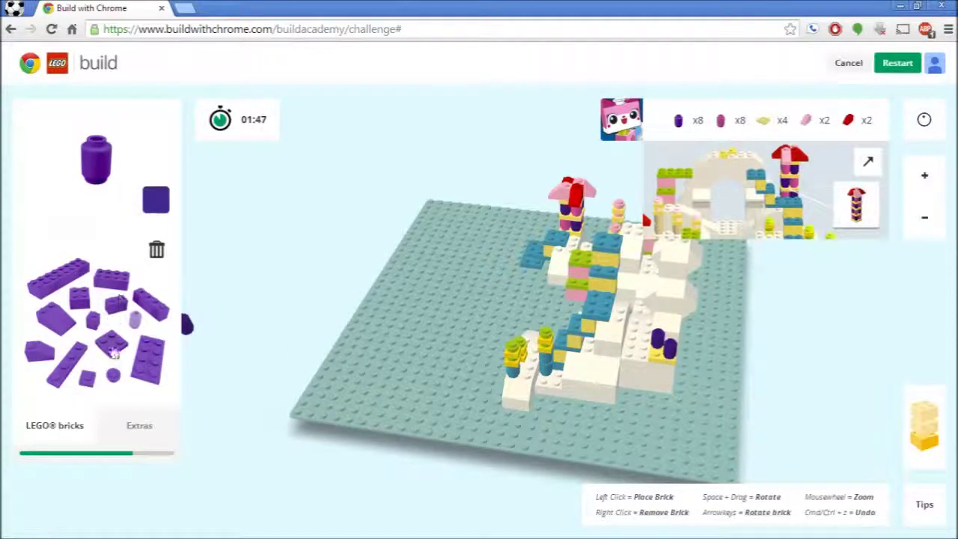
pyautogui.click(112, 348)
pyautogui.click(156, 199)
pyautogui.click(242, 145)
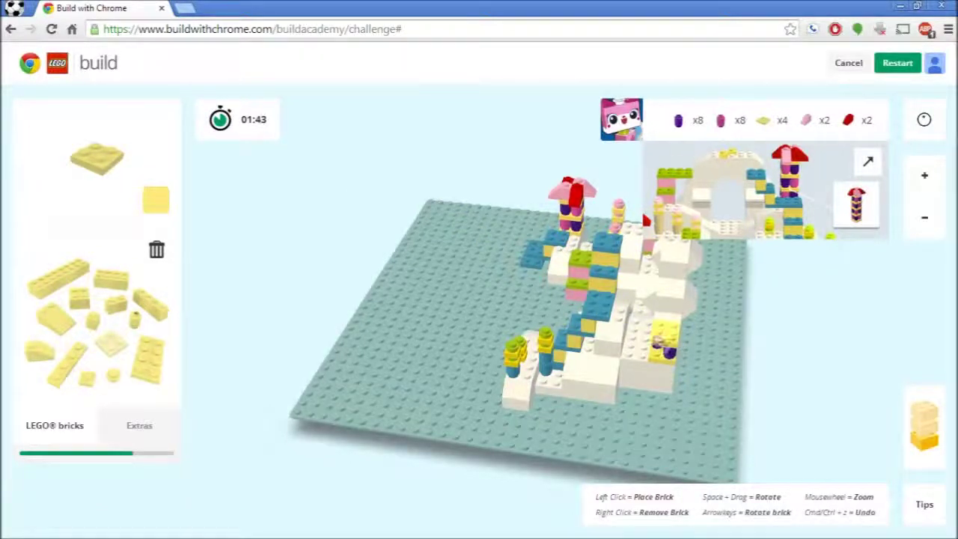
# - Build the bigger tree's second tier from two purple round bricks topped with another yellow 2x2 plate
pyautogui.click(136, 320)
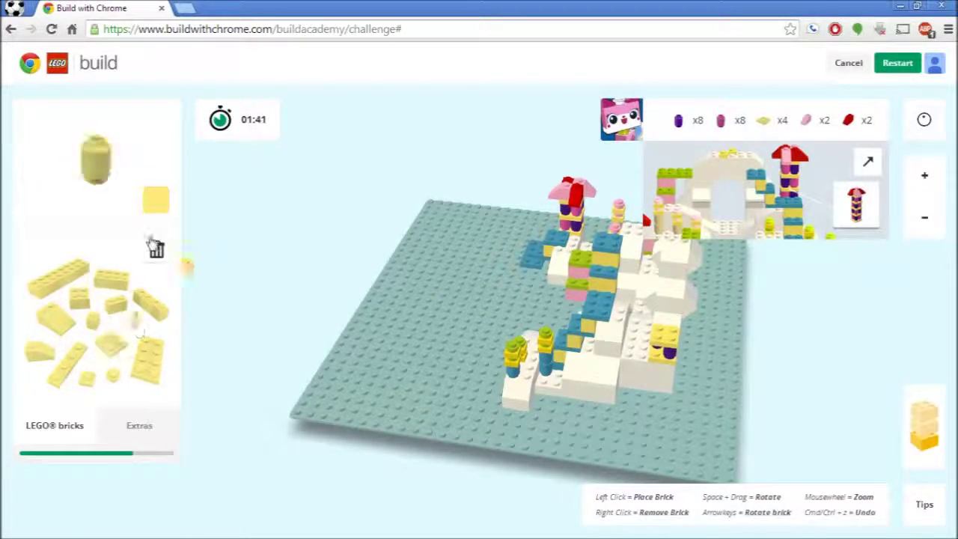
pyautogui.click(156, 199)
pyautogui.click(211, 230)
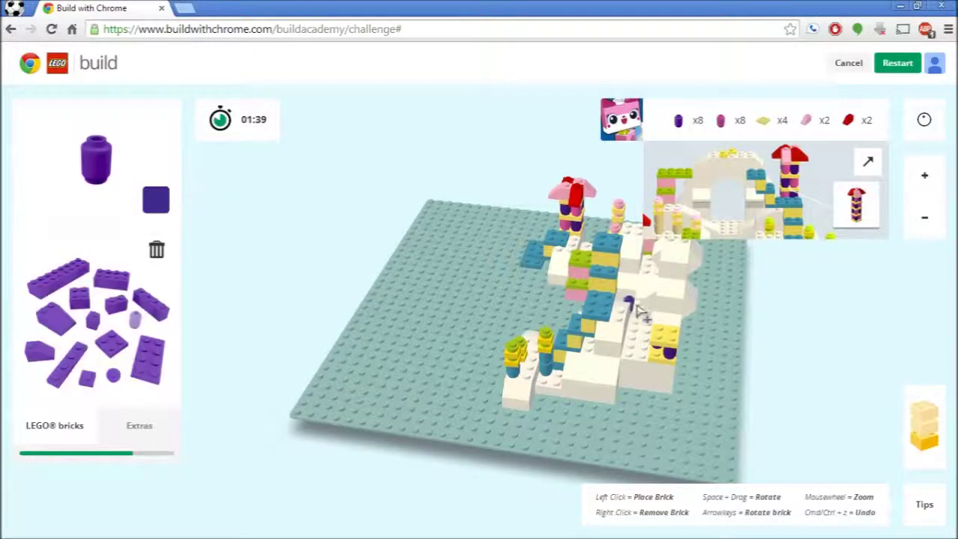
pyautogui.click(680, 338)
pyautogui.click(663, 348)
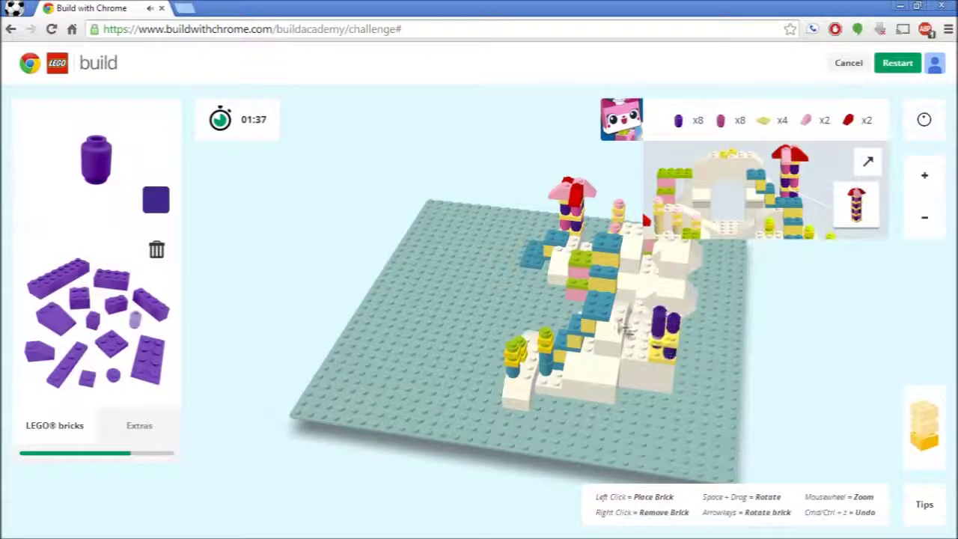
pyautogui.click(111, 346)
pyautogui.click(156, 199)
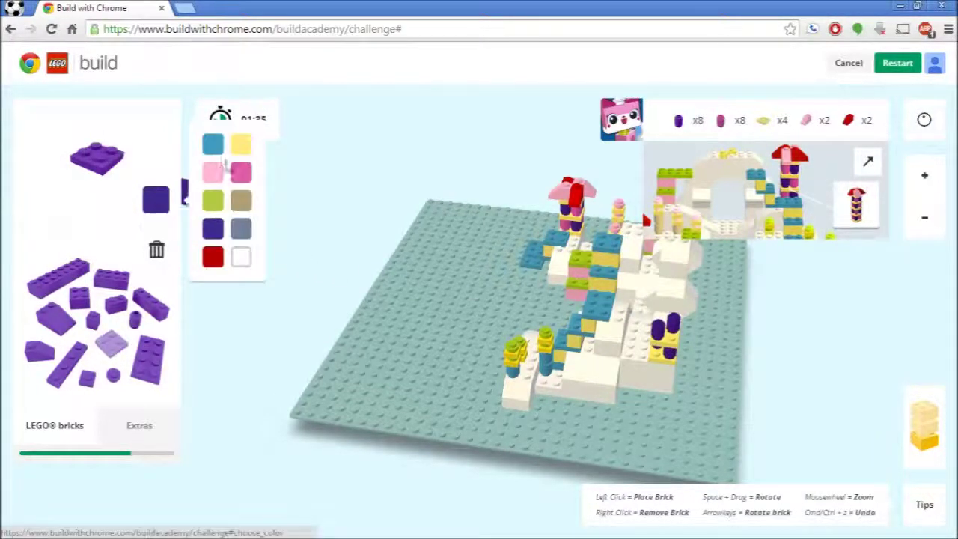
pyautogui.click(241, 142)
pyautogui.click(672, 329)
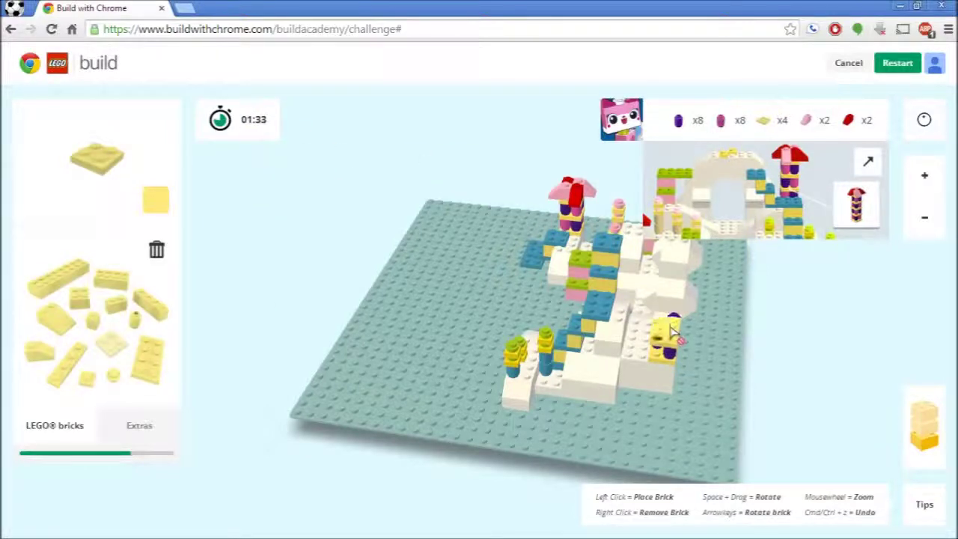
# - Place two purple round bricks on the bigger tree's upper yellow plate as the third tier
pyautogui.click(136, 322)
pyautogui.click(156, 199)
pyautogui.click(213, 232)
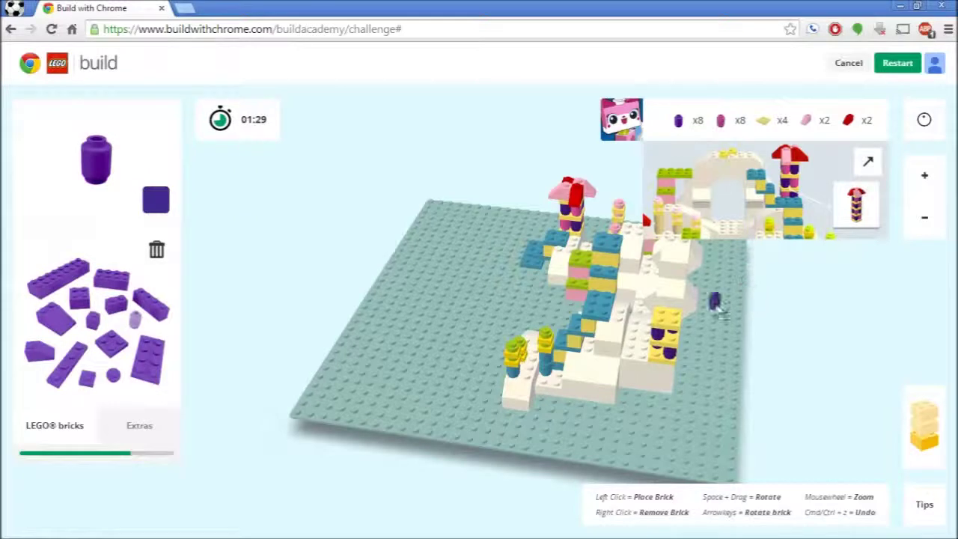
pyautogui.click(661, 318)
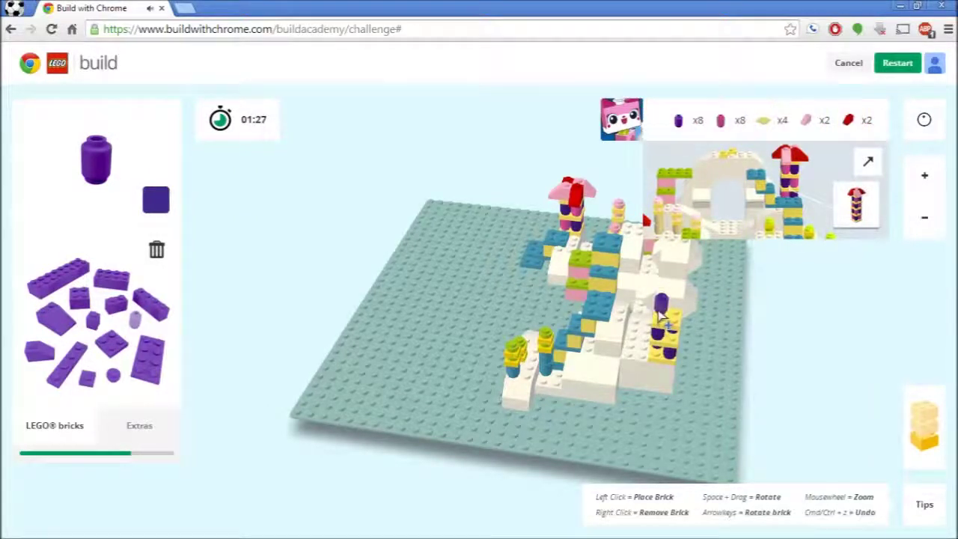
pyautogui.click(662, 320)
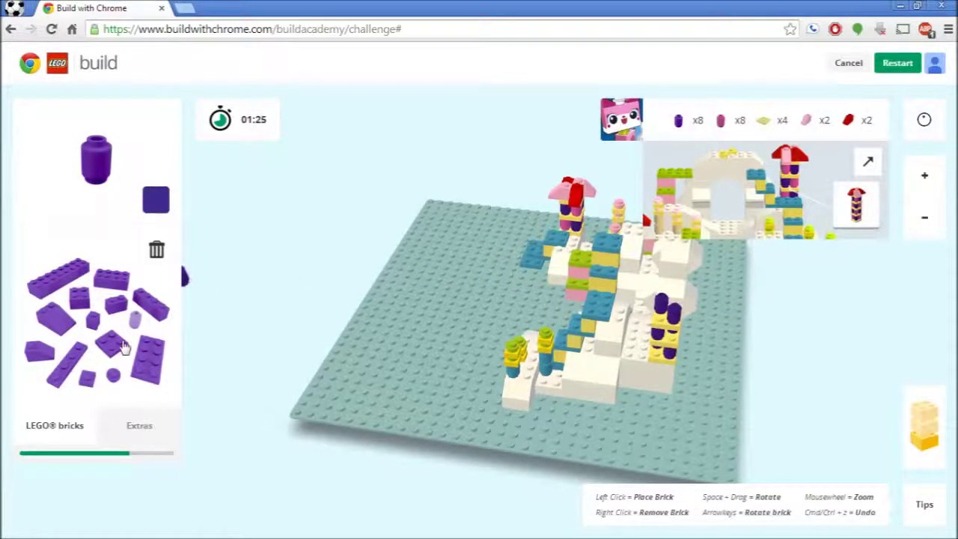
# - Cover the bigger tree's third tier of purple round bricks with a yellow 2x2 plate
pyautogui.click(113, 344)
pyautogui.click(157, 200)
pyautogui.click(241, 145)
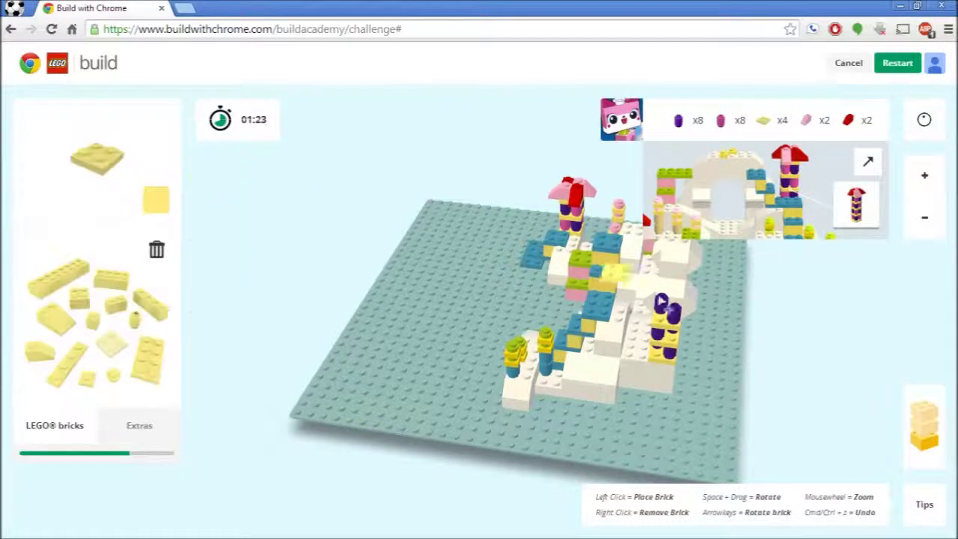
pyautogui.click(677, 307)
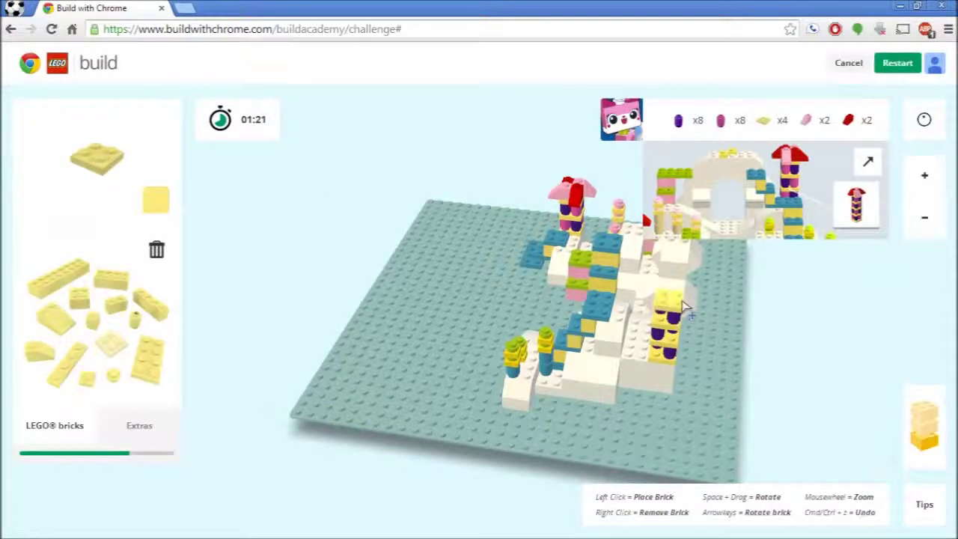
# - Build the bigger tree's fourth tier from two purple round bricks topped with a yellow 2x2 plate
pyautogui.click(139, 326)
pyautogui.click(157, 200)
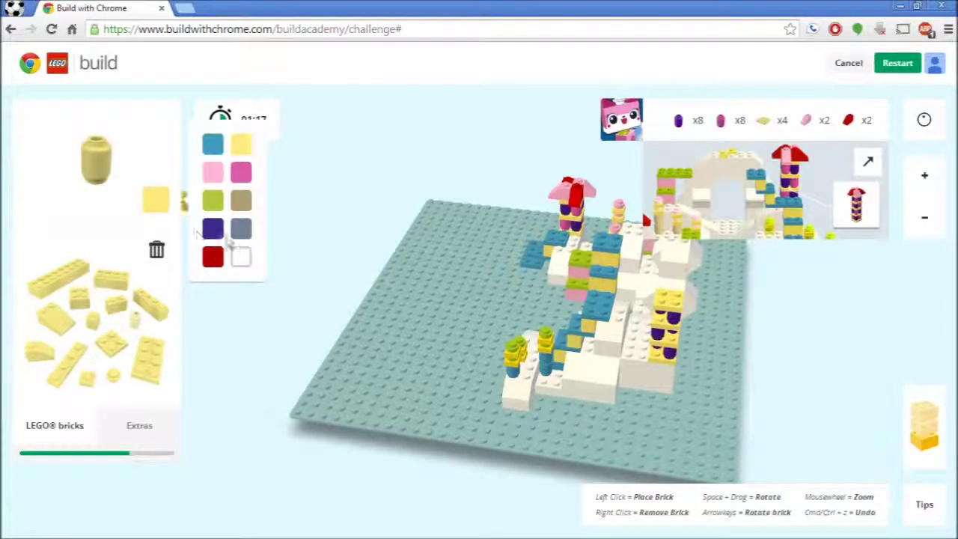
pyautogui.click(215, 230)
pyautogui.click(672, 316)
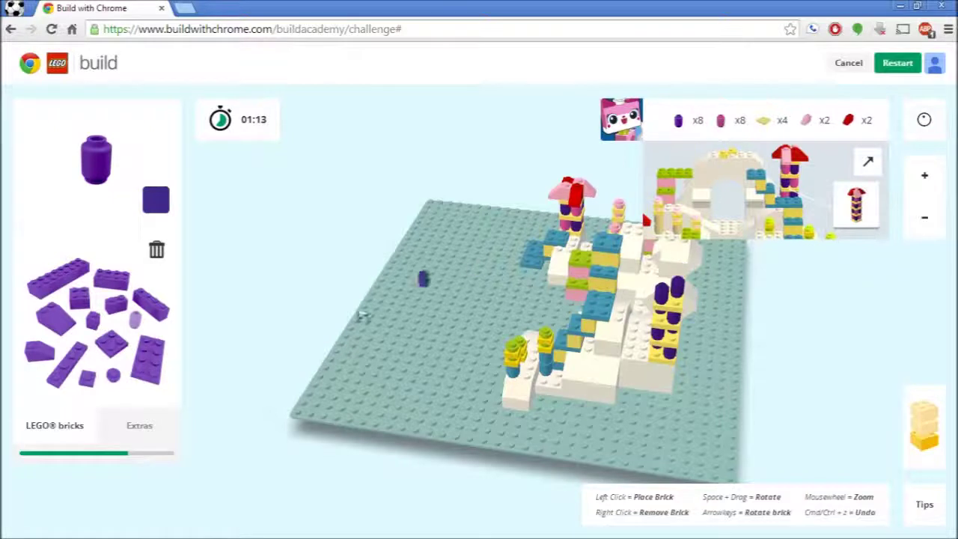
pyautogui.click(111, 345)
pyautogui.click(157, 202)
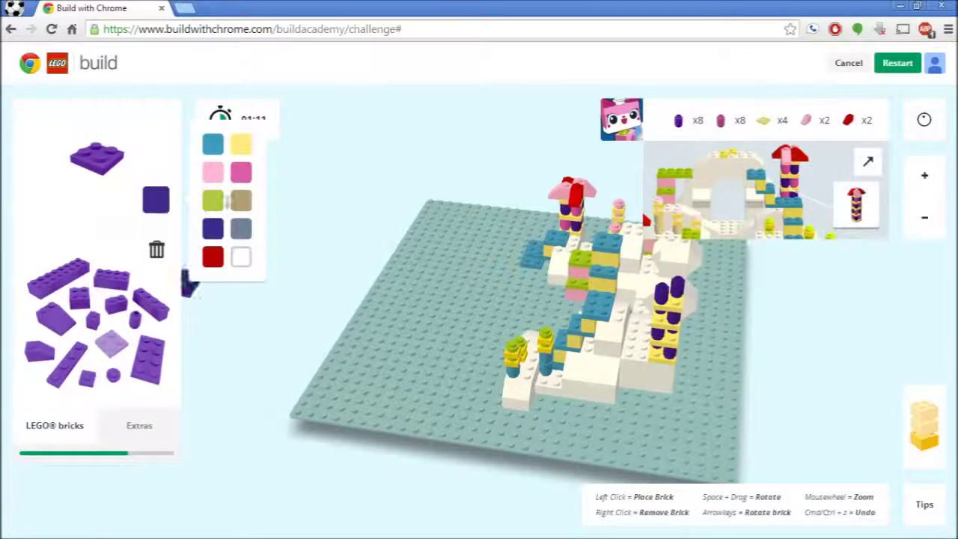
pyautogui.click(238, 144)
pyautogui.click(676, 290)
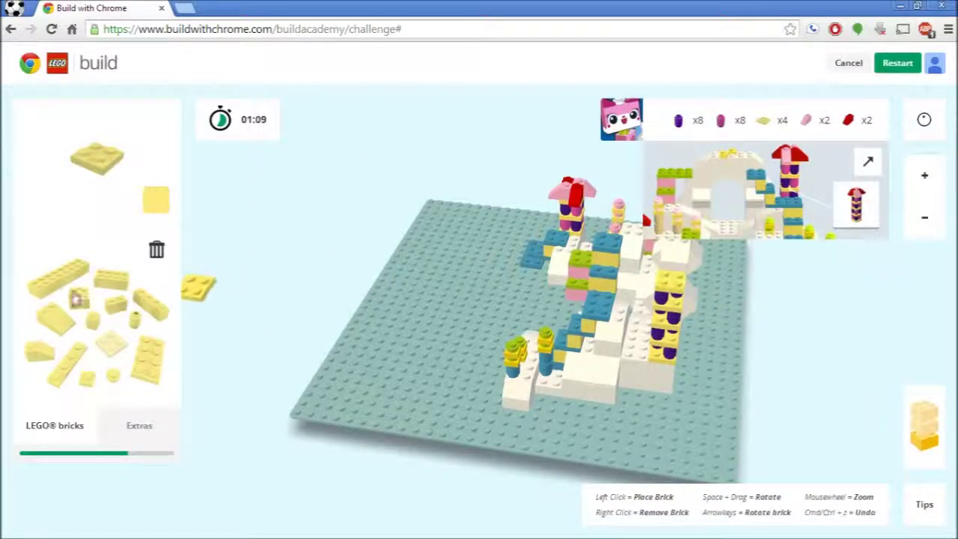
# - Place two red slope bricks on the bigger tree's top plate, facing opposite directions
pyautogui.click(65, 323)
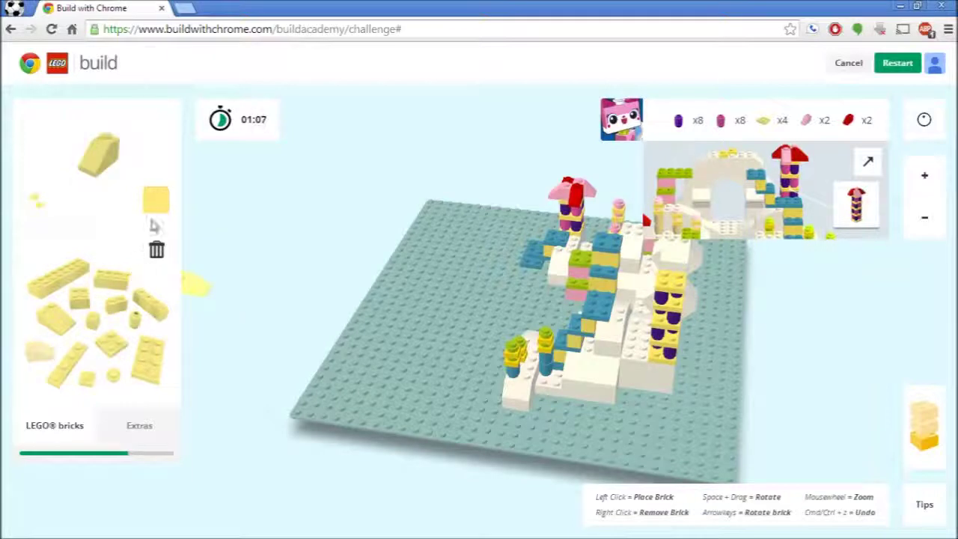
pyautogui.moveTo(160, 207)
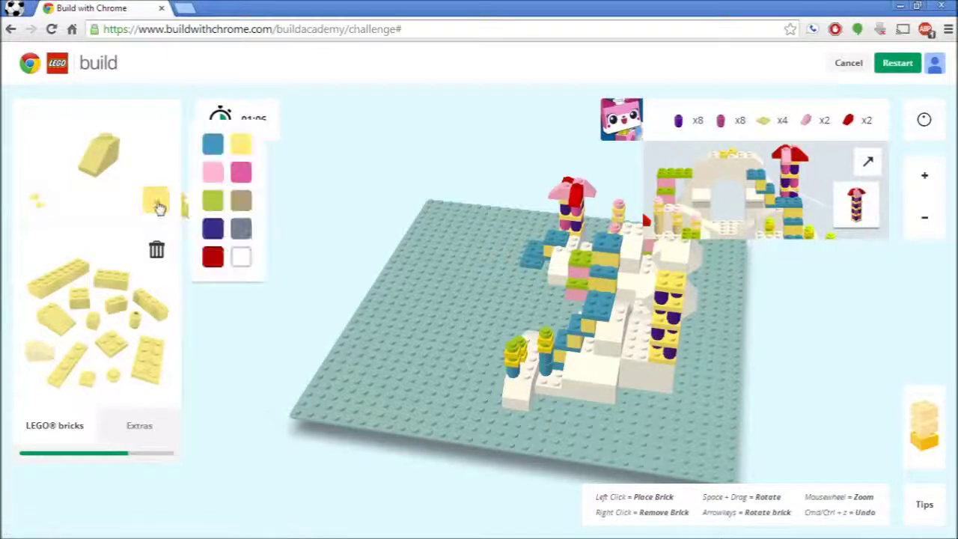
pyautogui.click(214, 259)
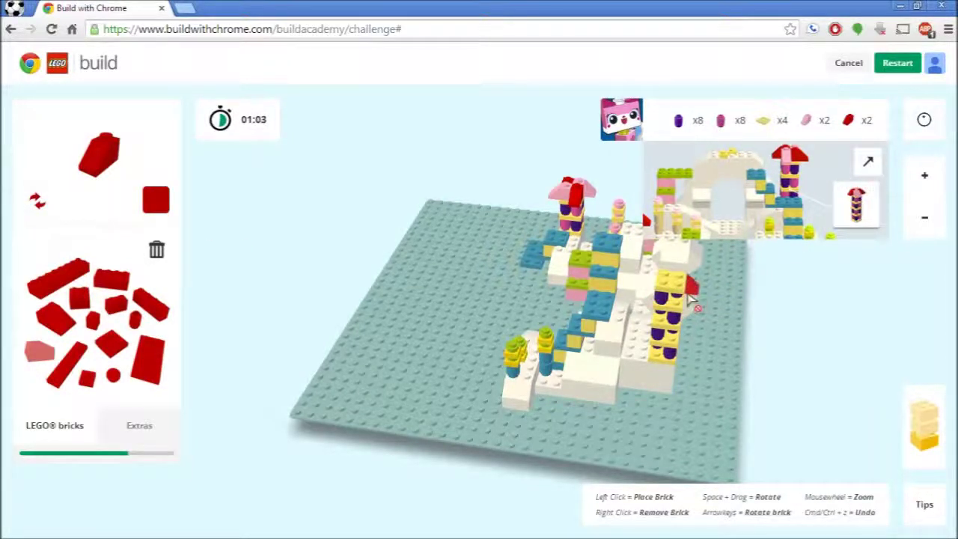
pyautogui.click(685, 294)
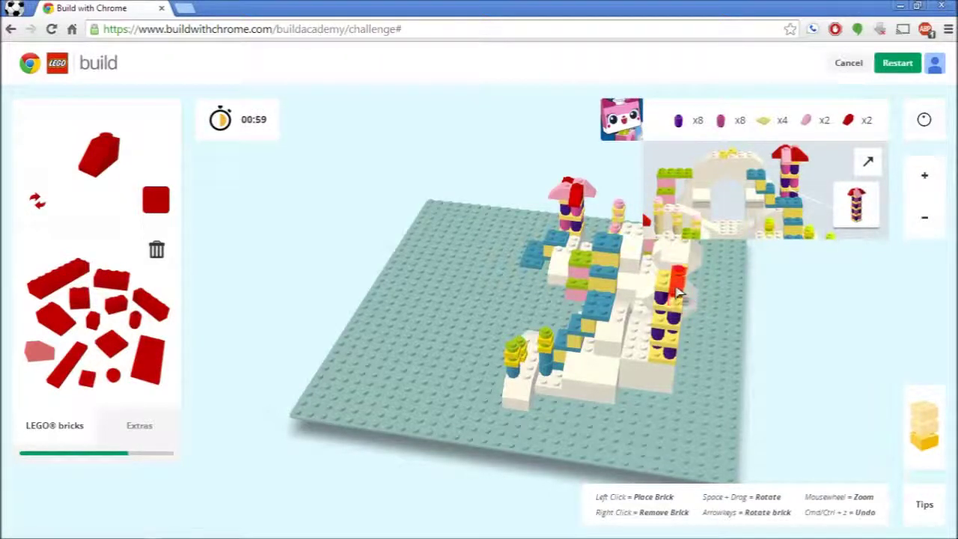
pyautogui.click(677, 293)
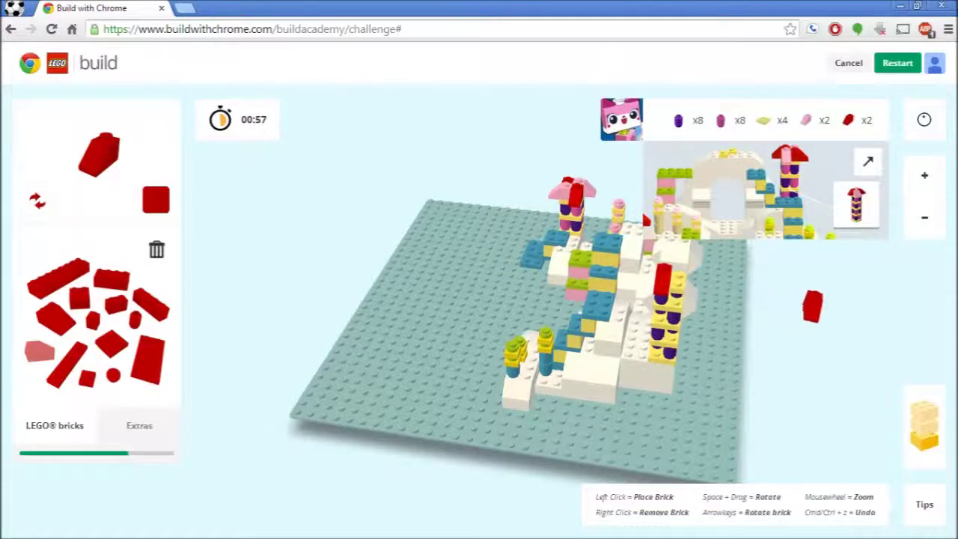
pyautogui.moveTo(812, 306); pyautogui.dragTo(322, 332)
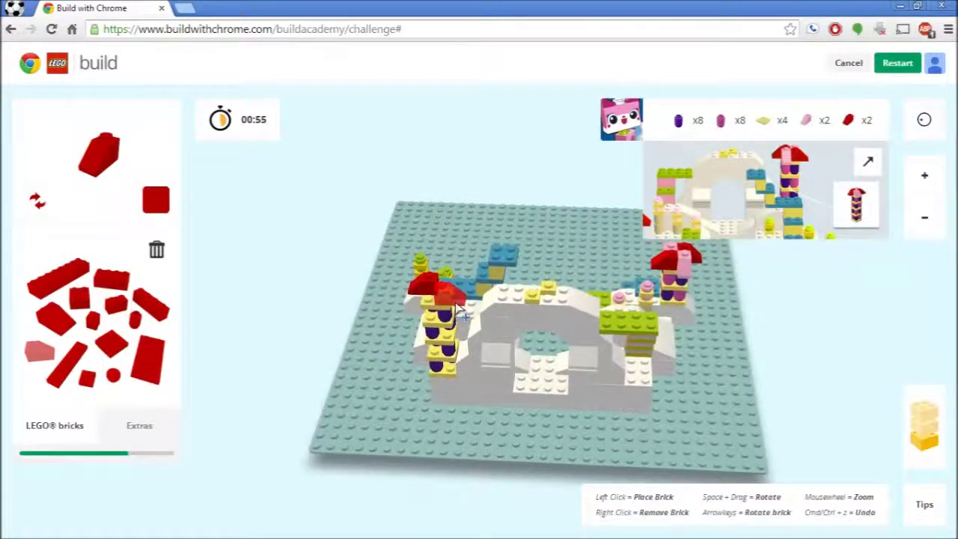
pyautogui.click(457, 307)
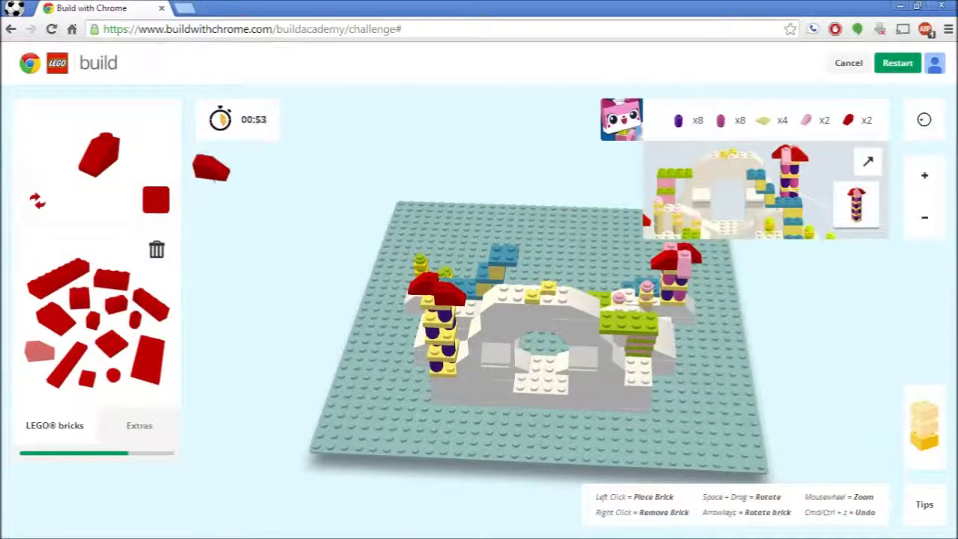
# - Place two light pink slope bricks on the free studs of the bigger tree's top plate
pyautogui.moveTo(156, 204)
pyautogui.click(214, 179)
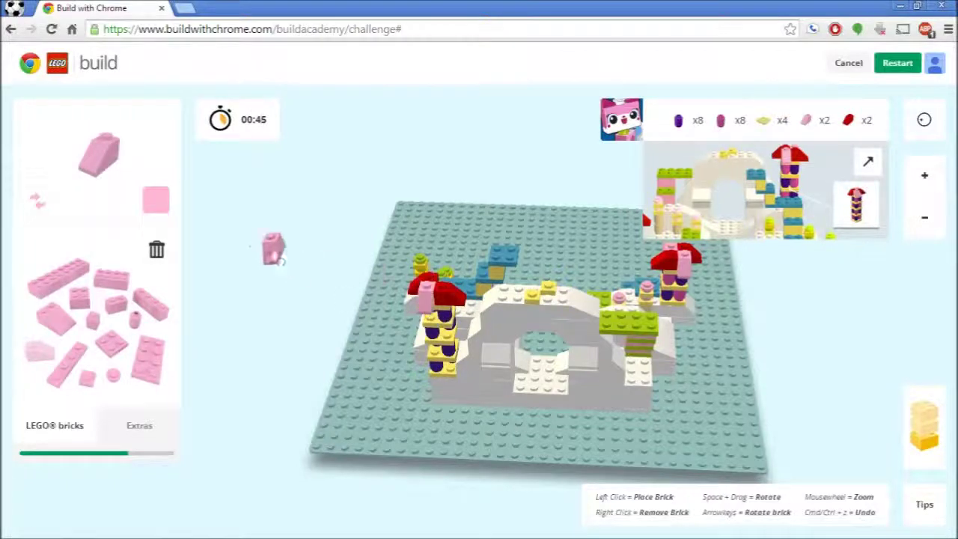
pyautogui.moveTo(277, 251); pyautogui.dragTo(482, 102)
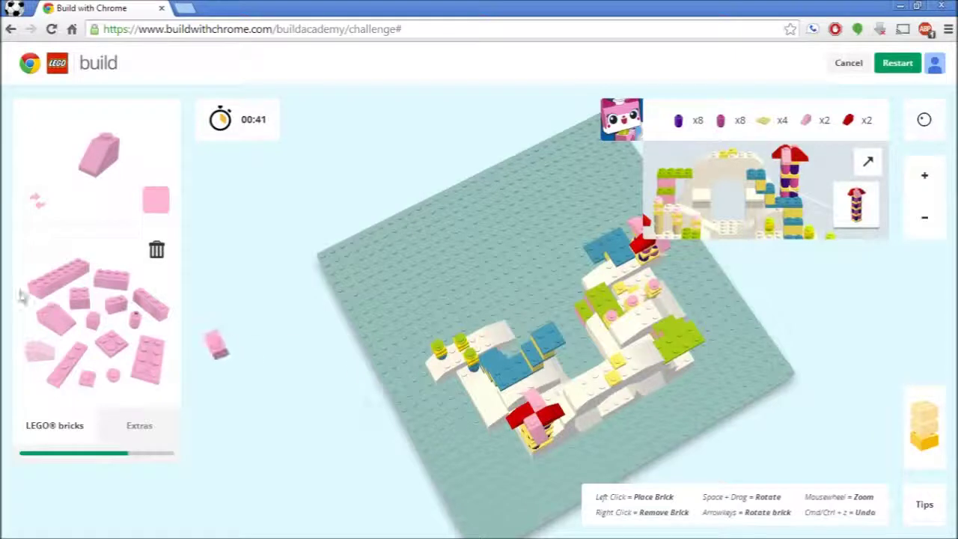
# - Fill the free studs in the bigger tree's tiers with magenta round bricks, undoing a misplaced light pink one
pyautogui.click(135, 327)
pyautogui.moveTo(278, 441); pyautogui.dragTo(519, 402)
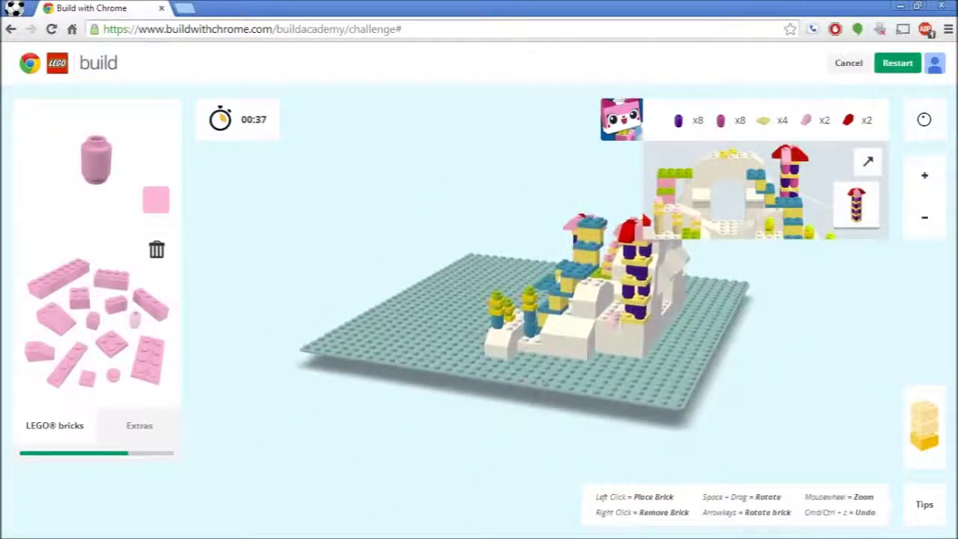
pyautogui.click(633, 323)
pyautogui.hotkey('ctrl', 'z')
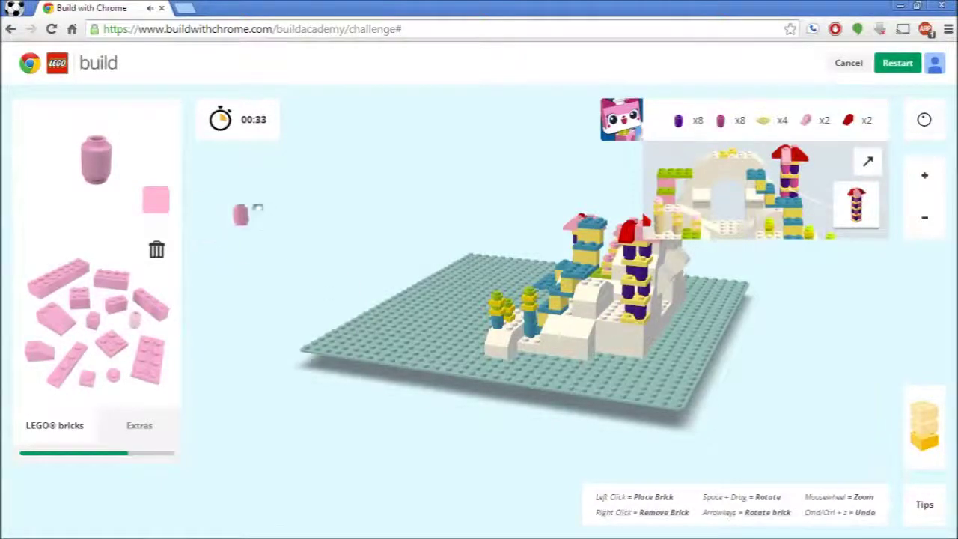
pyautogui.click(158, 216)
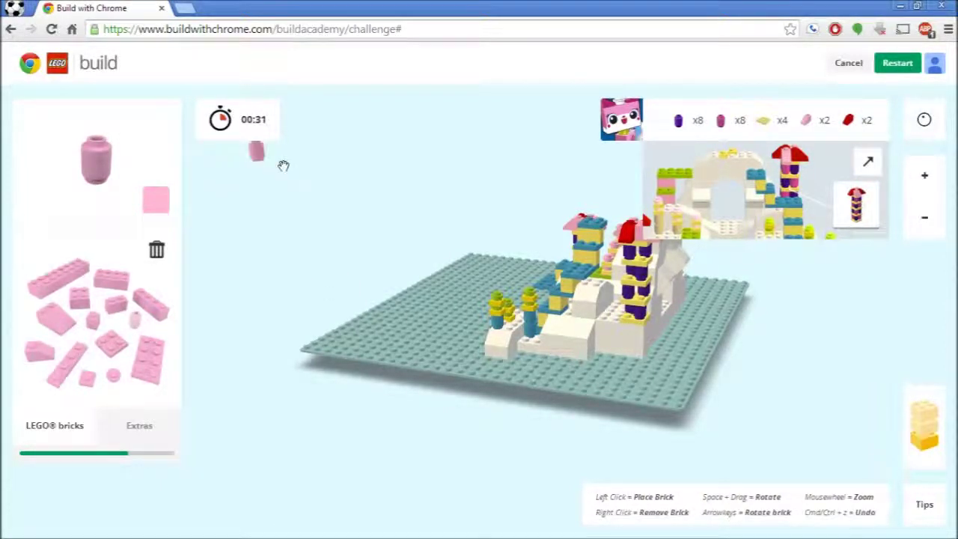
pyautogui.click(160, 202)
pyautogui.click(241, 173)
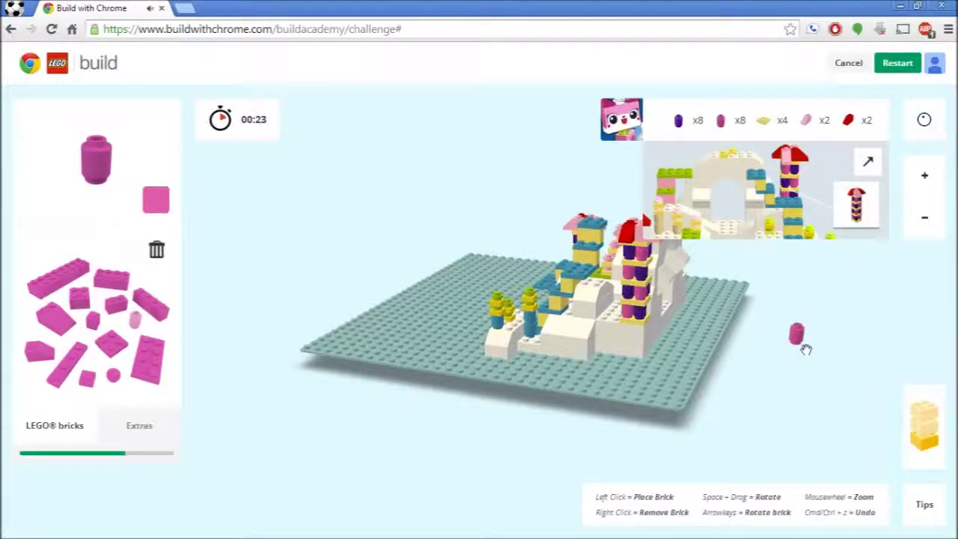
# - Try to fit another magenta round brick into a remaining gap in the bigger tree's tiers
pyautogui.moveTo(806, 350); pyautogui.dragTo(298, 415)
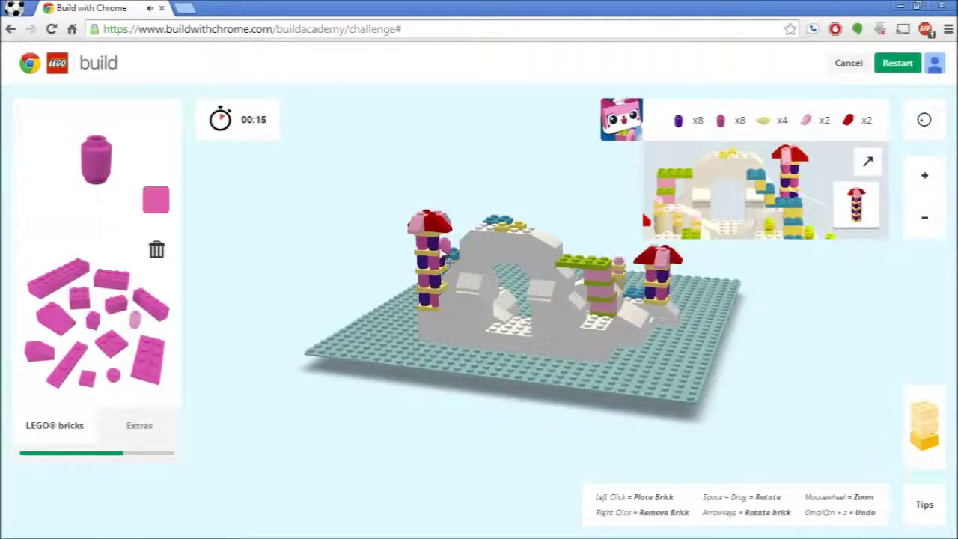
pyautogui.moveTo(449, 261); pyautogui.dragTo(427, 231)
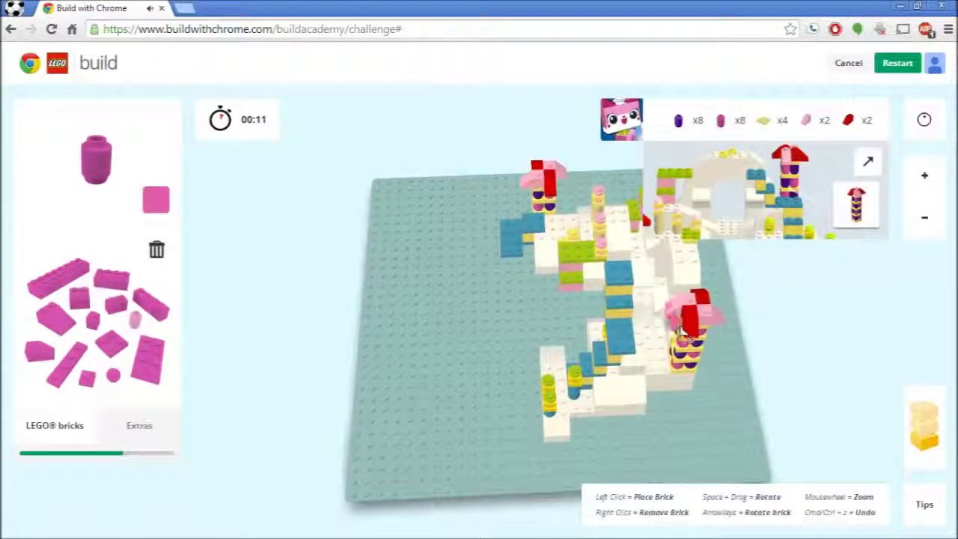
pyautogui.click(689, 333)
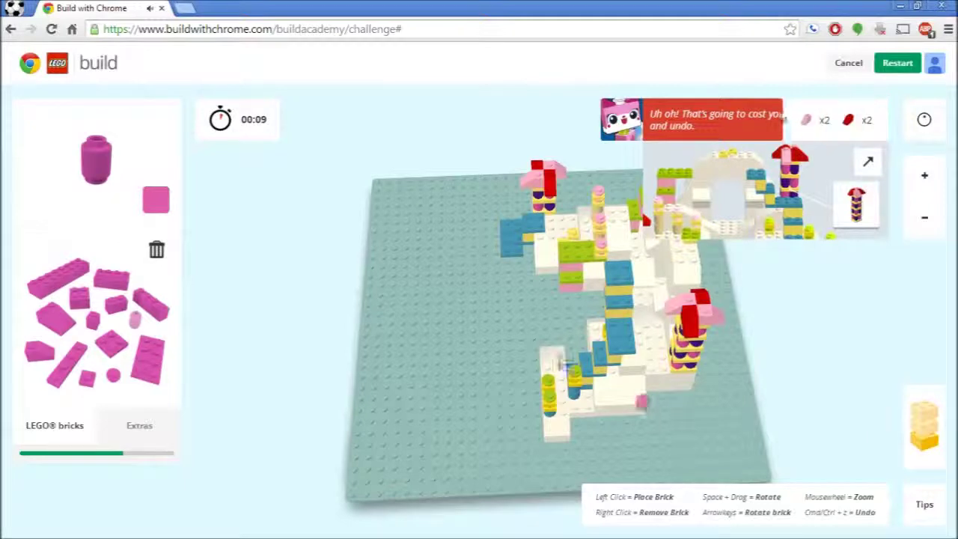
pyautogui.moveTo(294, 262); pyautogui.dragTo(767, 255)
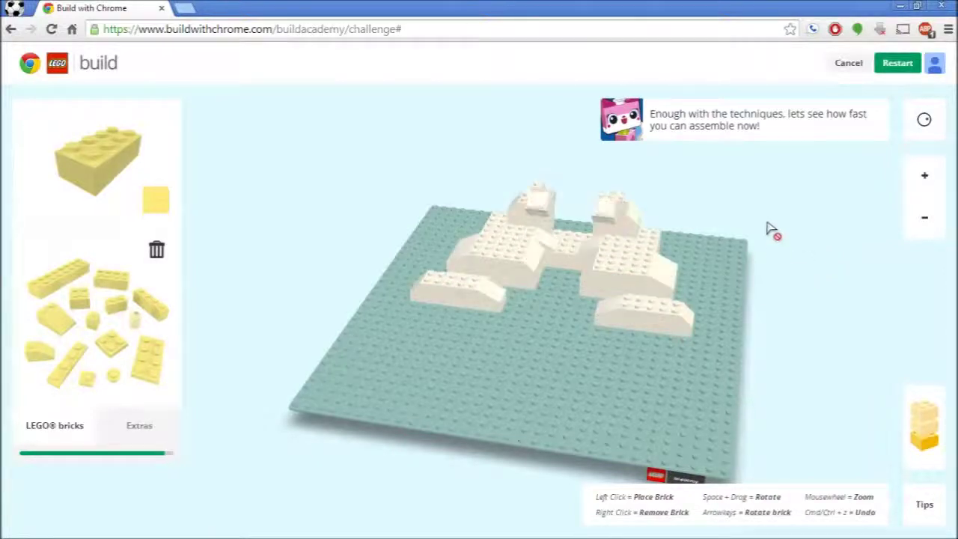
# - Remove the two orange bricks beneath the green plates and try yellow 1x2 bricks in their place, undoing the placements
pyautogui.click(928, 181)
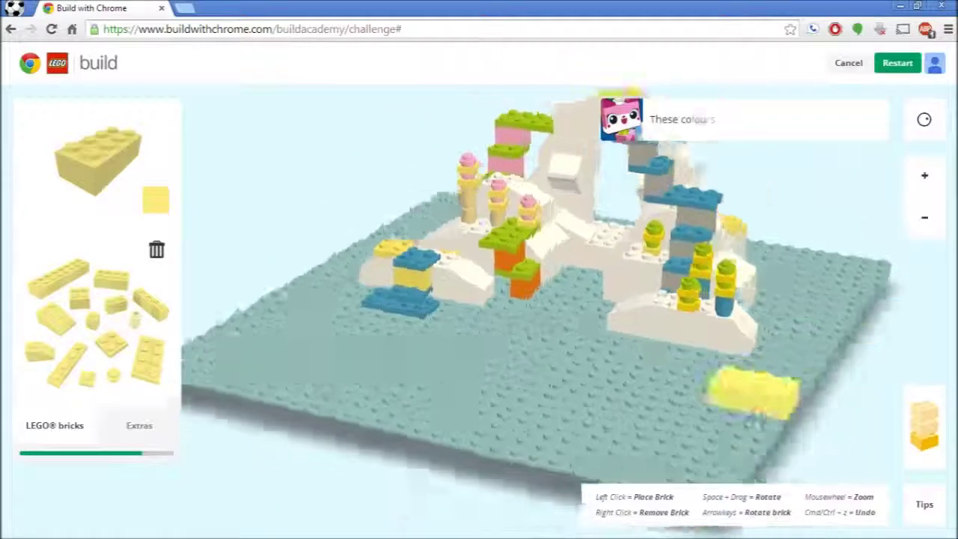
pyautogui.click(118, 317)
pyautogui.click(157, 199)
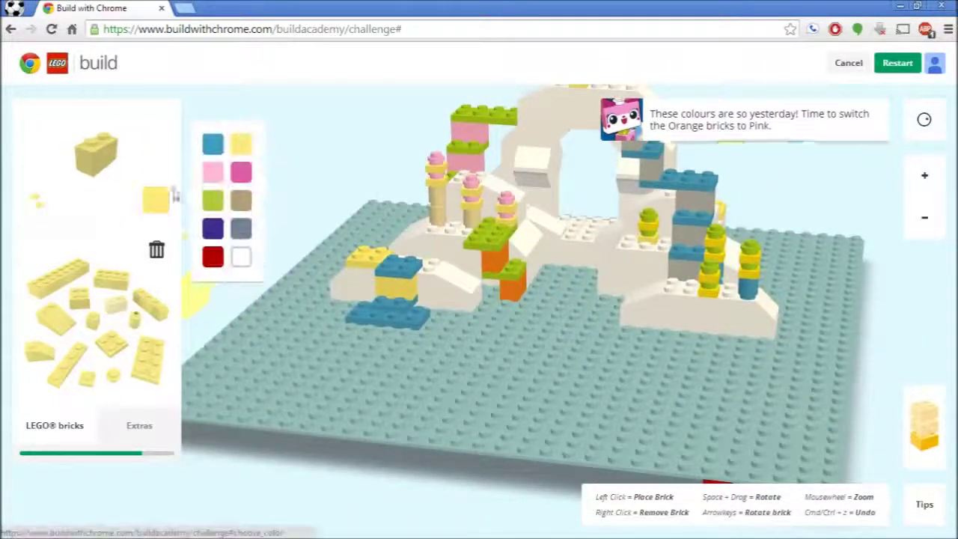
pyautogui.click(242, 145)
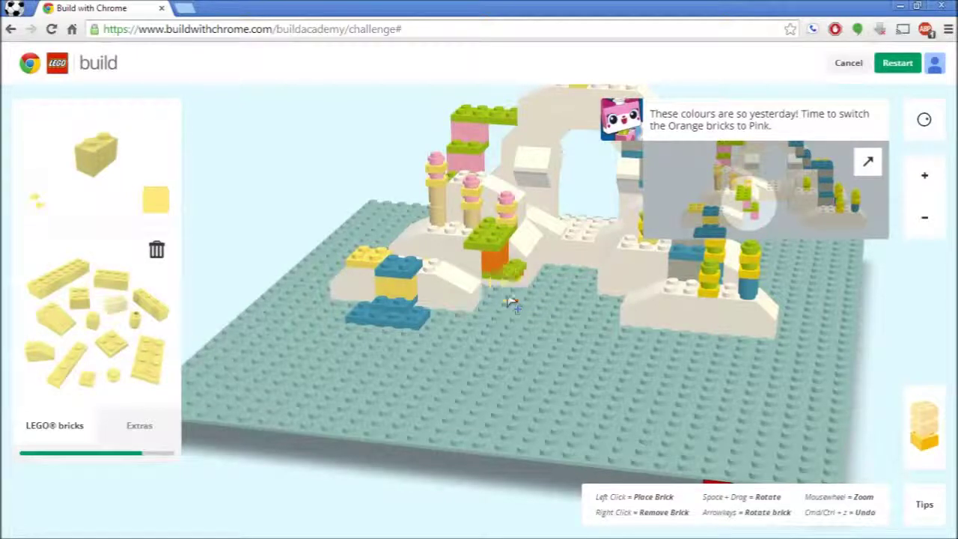
pyautogui.click(496, 271)
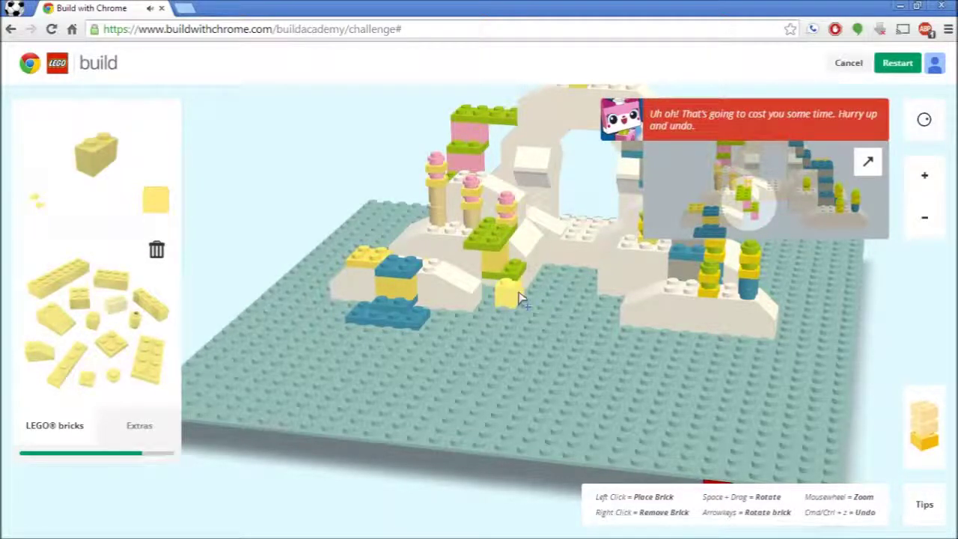
pyautogui.hotkey('ctrl', 'z')
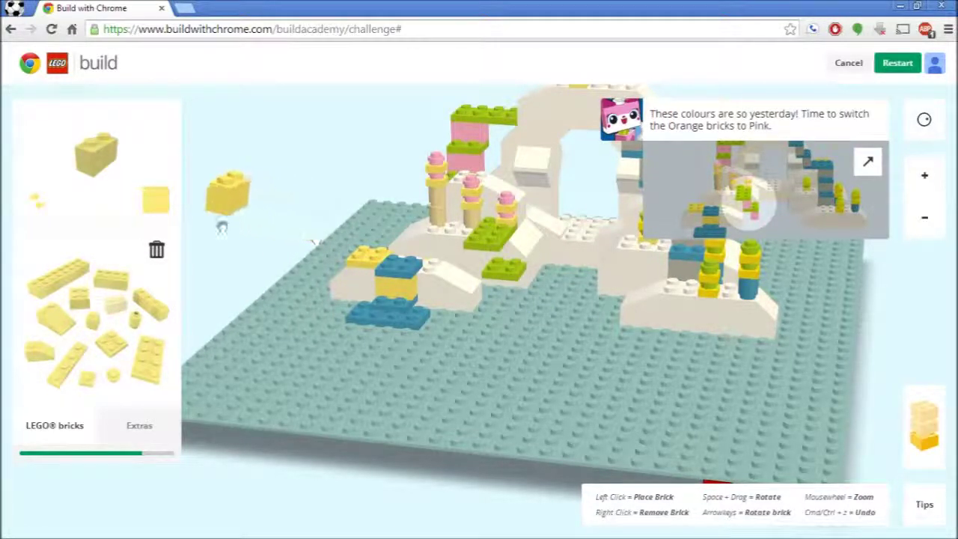
# - Place light pink 1x2 bricks under the two green plates where the orange ones were, undoing a misplaced one
pyautogui.click(155, 199)
pyautogui.click(242, 171)
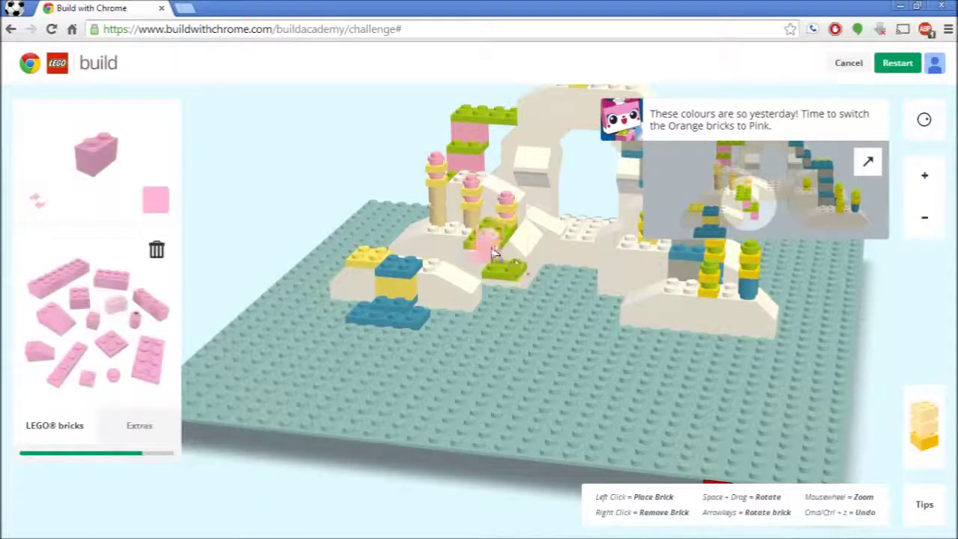
pyautogui.click(521, 299)
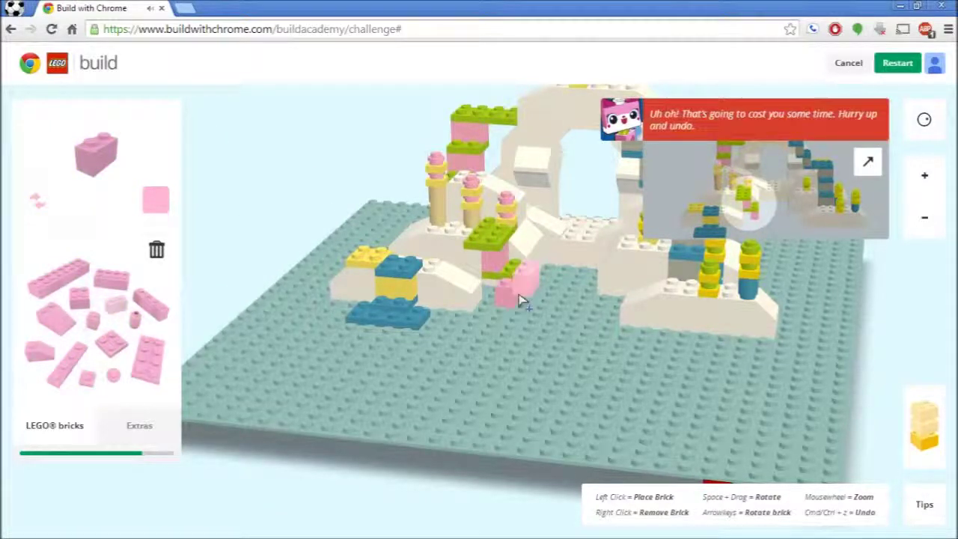
pyautogui.hotkey('ctrl', 'z')
pyautogui.click(515, 293)
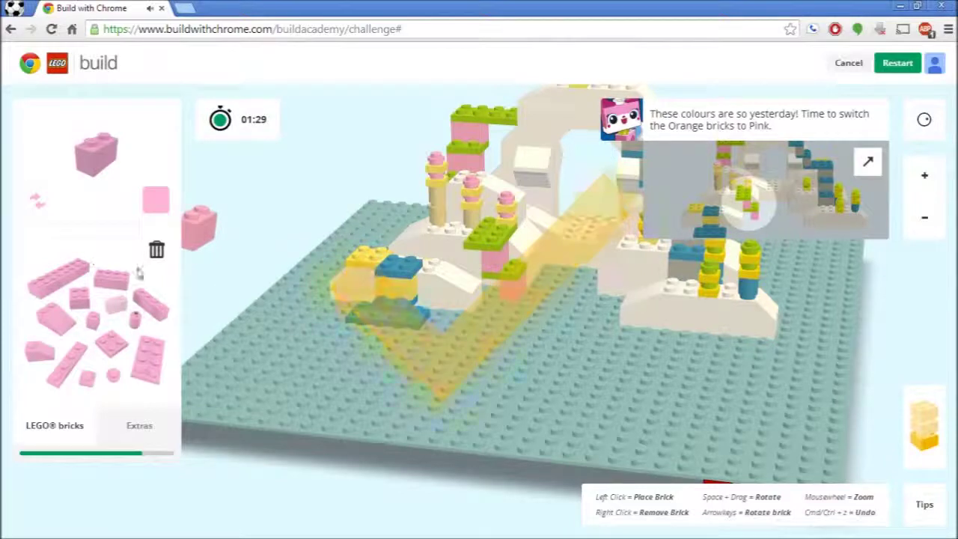
# - Replace the gray bricks between the blue plates of the staircase with yellow bricks
pyautogui.click(156, 202)
pyautogui.click(240, 148)
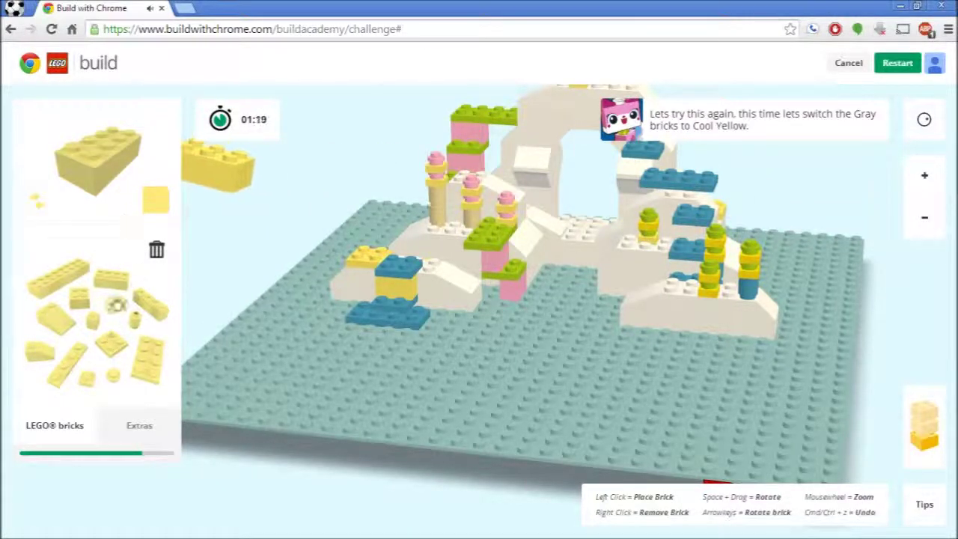
pyautogui.click(116, 303)
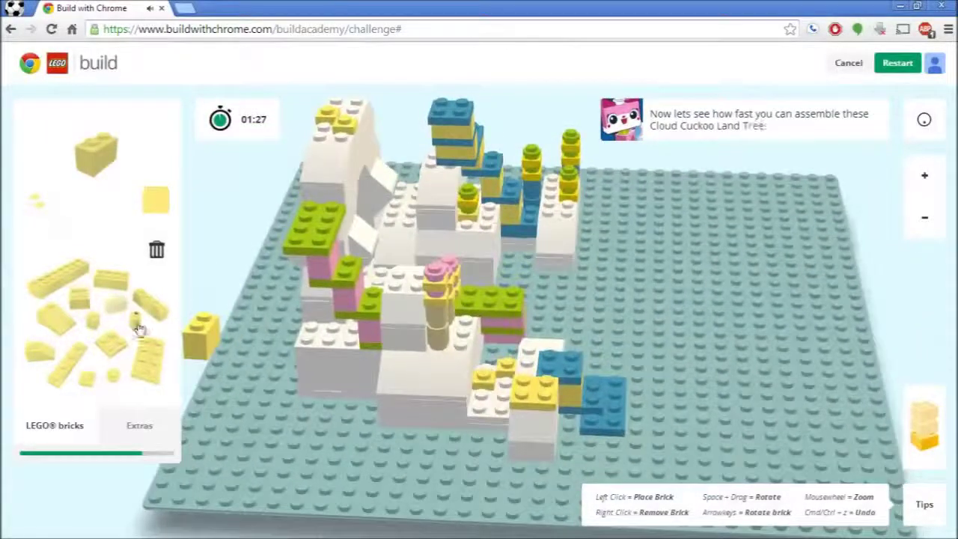
# - Place two magenta round bricks on diagonally opposite studs of the yellow plate beside the low blue steps
pyautogui.click(136, 321)
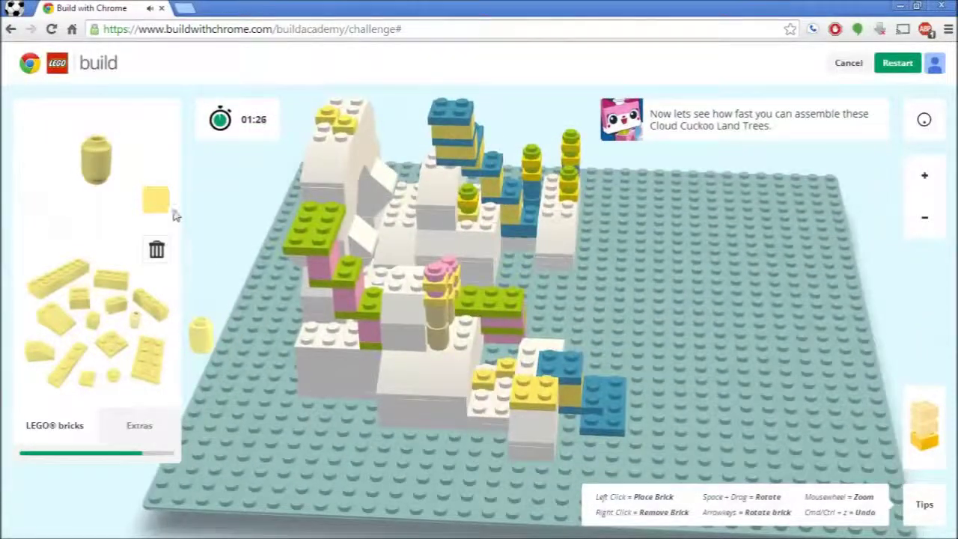
pyautogui.click(160, 200)
pyautogui.click(242, 172)
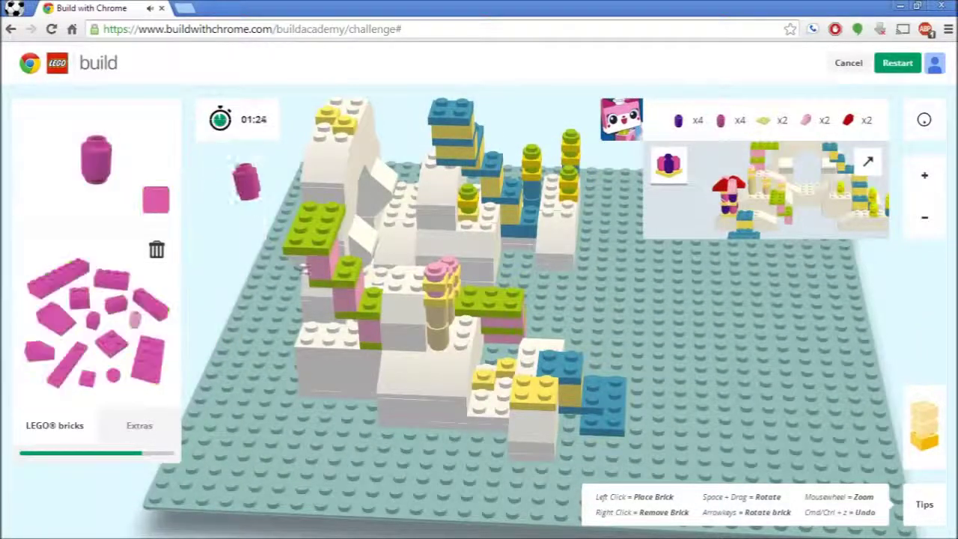
pyautogui.click(527, 389)
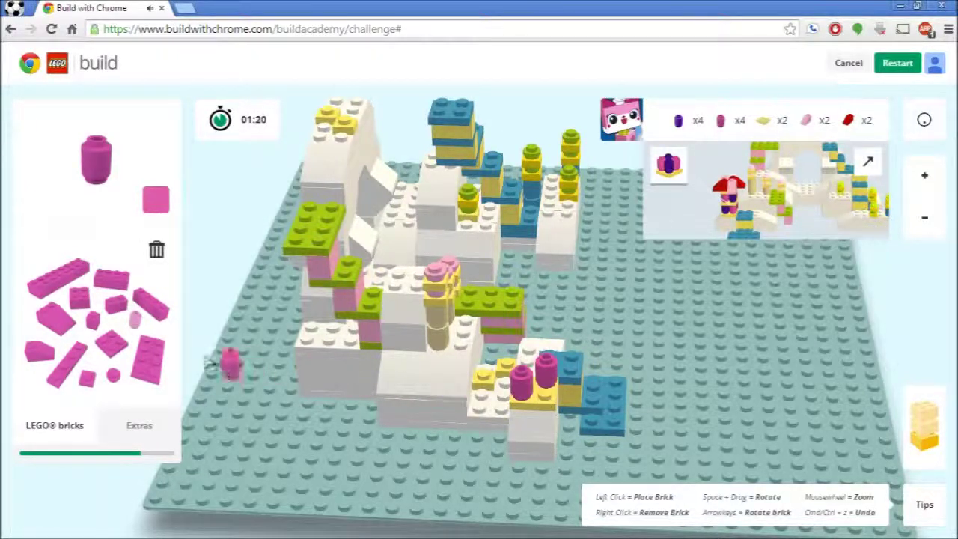
# - Fill the plate's other two studs with purple round bricks, removing the ones misplaced along the way
pyautogui.click(157, 200)
pyautogui.click(221, 232)
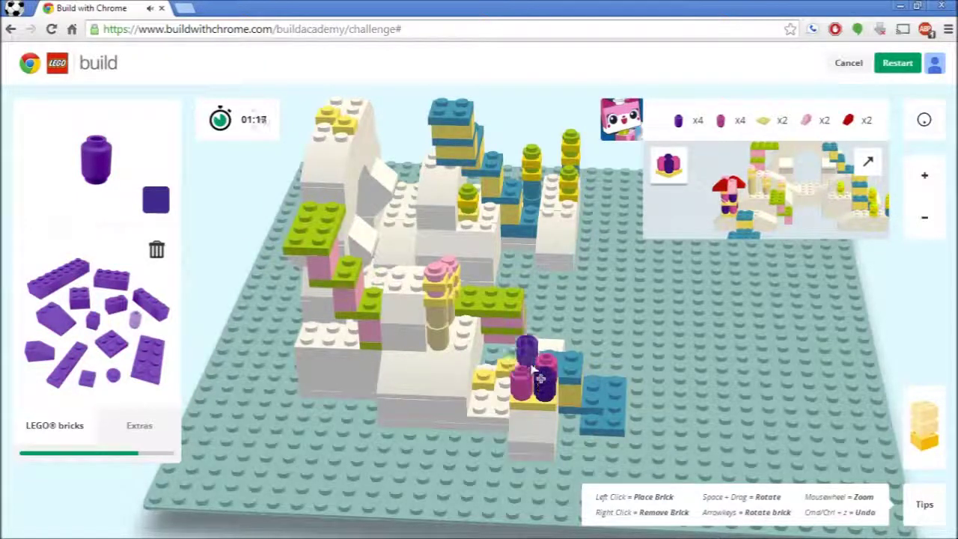
pyautogui.click(532, 367)
pyautogui.hotkey('ctrl', 'z')
pyautogui.click(830, 378)
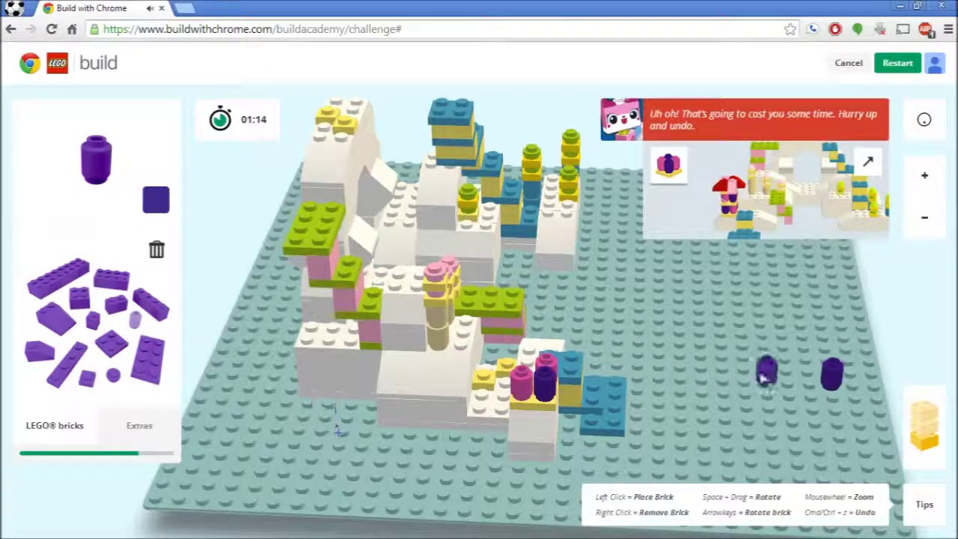
pyautogui.rightClick(830, 374)
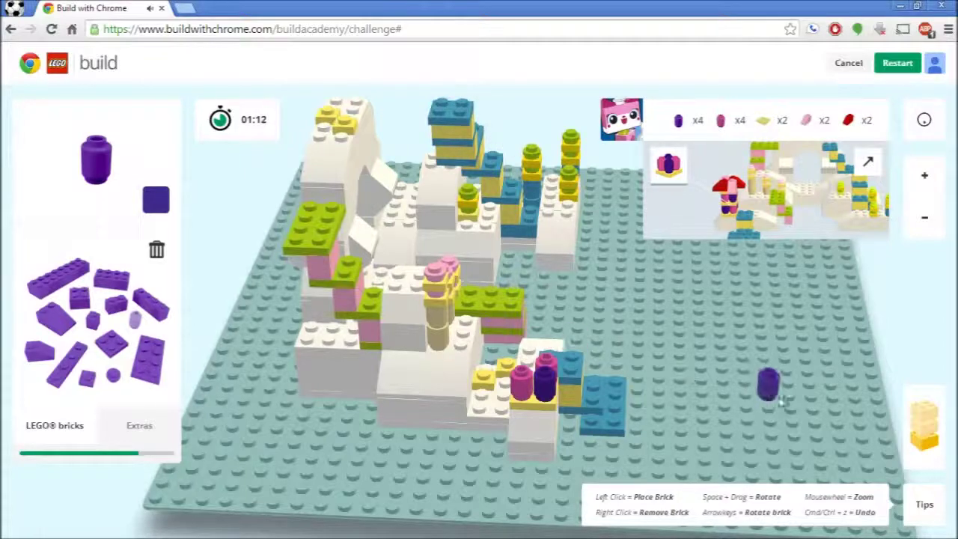
pyautogui.press('space')
pyautogui.moveTo(207, 274); pyautogui.dragTo(504, 325)
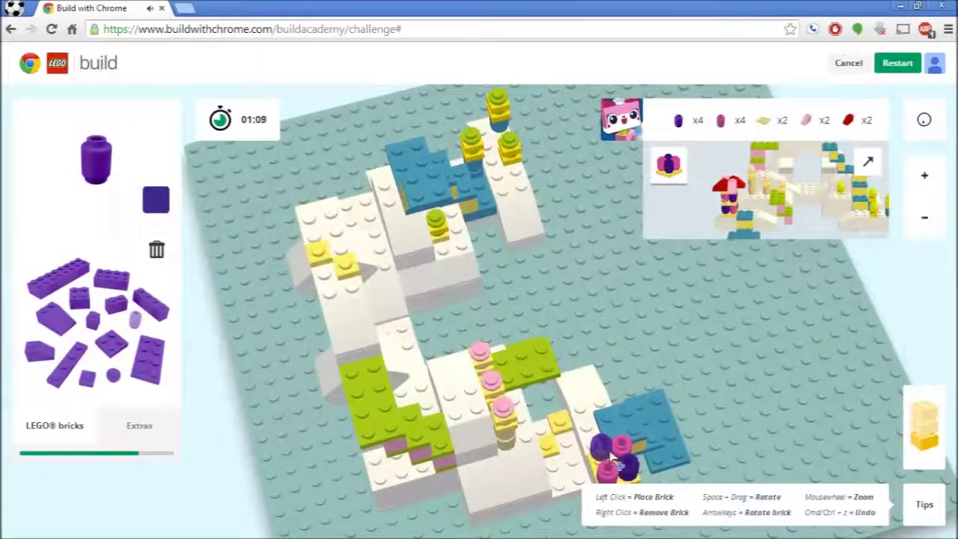
# - Cap the four round bricks of the tree's first tier with a yellow 2x2 plate
pyautogui.click(111, 344)
pyautogui.click(156, 199)
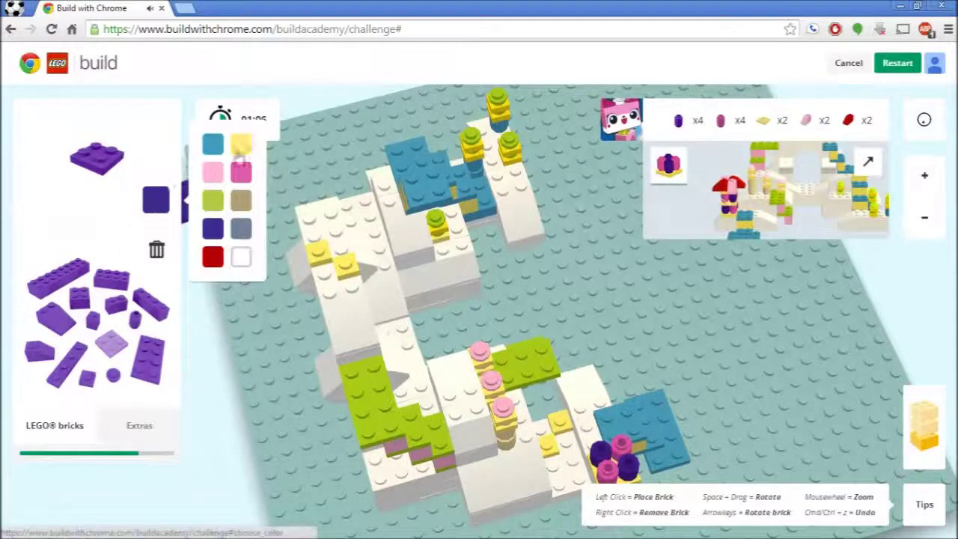
pyautogui.click(240, 144)
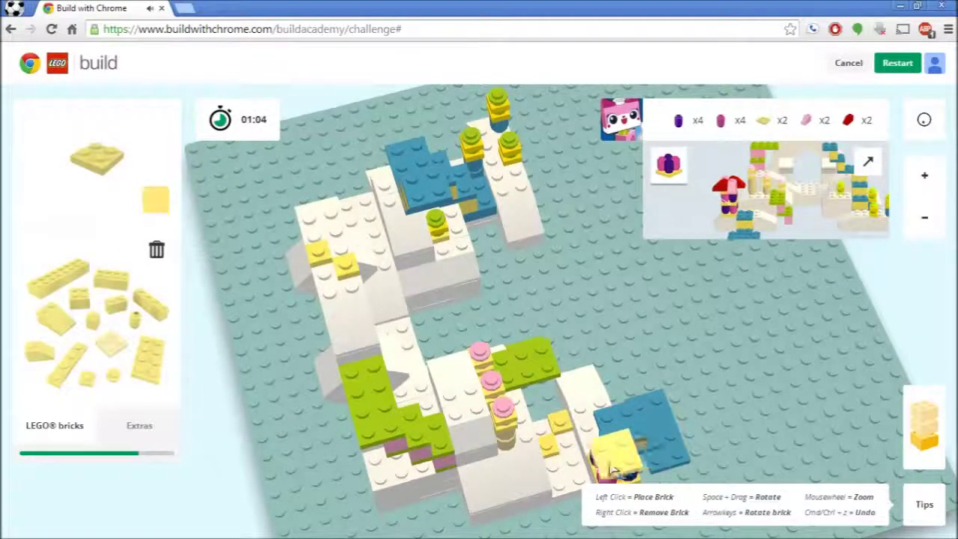
pyautogui.click(614, 449)
# - Place two magenta round bricks on diagonally opposite studs of the tree's second tier
pyautogui.click(156, 198)
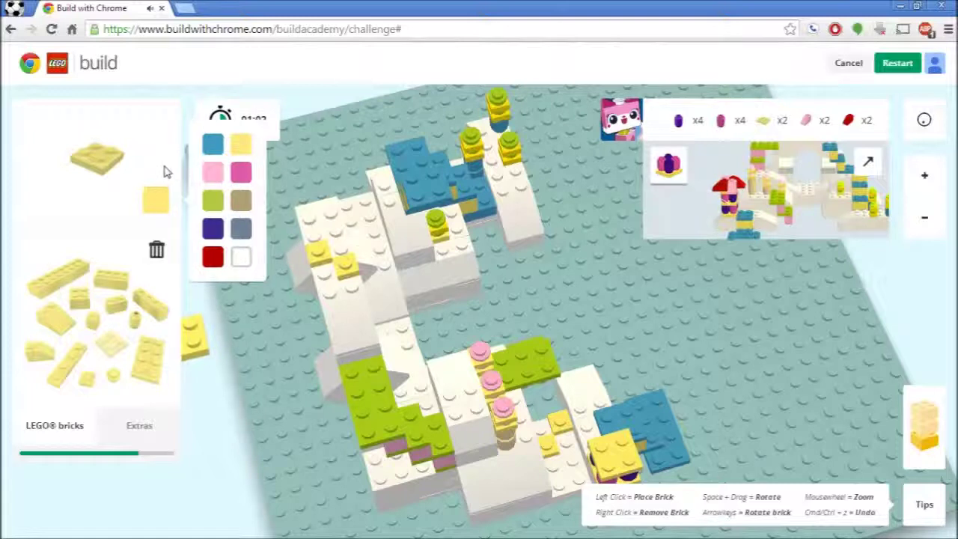
pyautogui.click(239, 177)
pyautogui.click(134, 320)
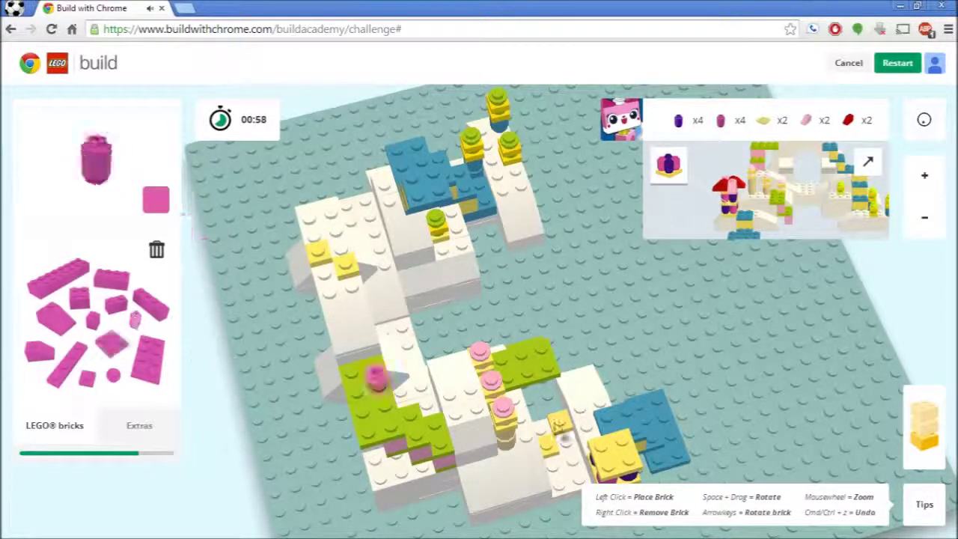
pyautogui.click(601, 444)
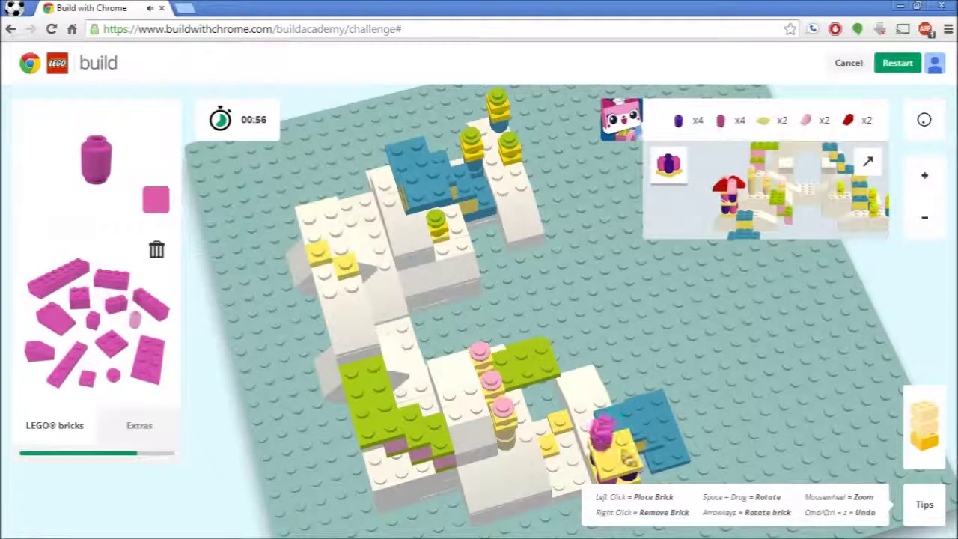
pyautogui.click(113, 345)
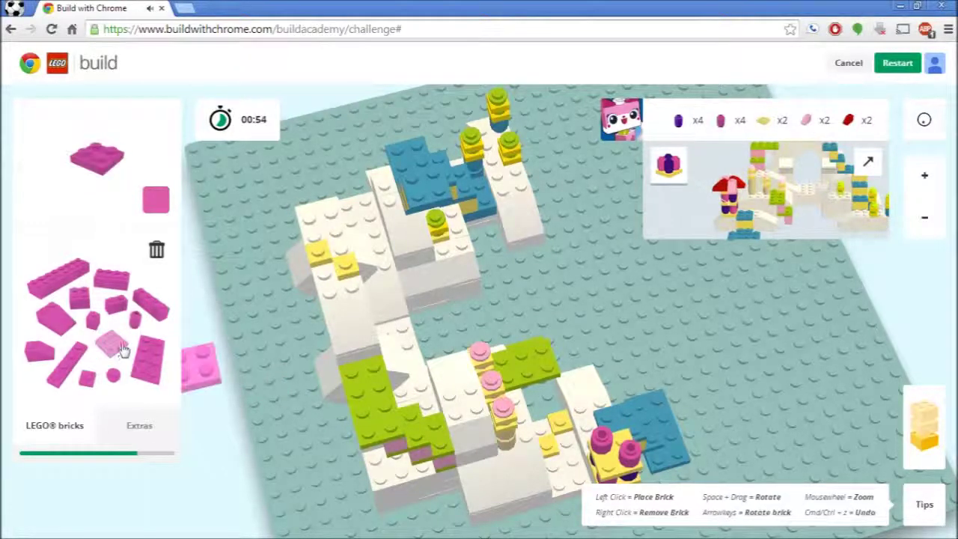
pyautogui.click(156, 199)
pyautogui.click(242, 147)
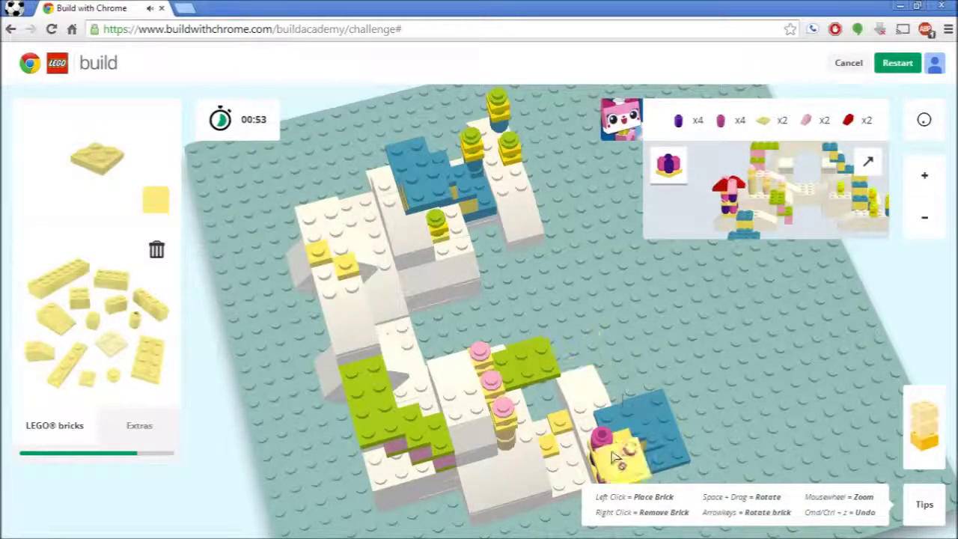
pyautogui.click(616, 447)
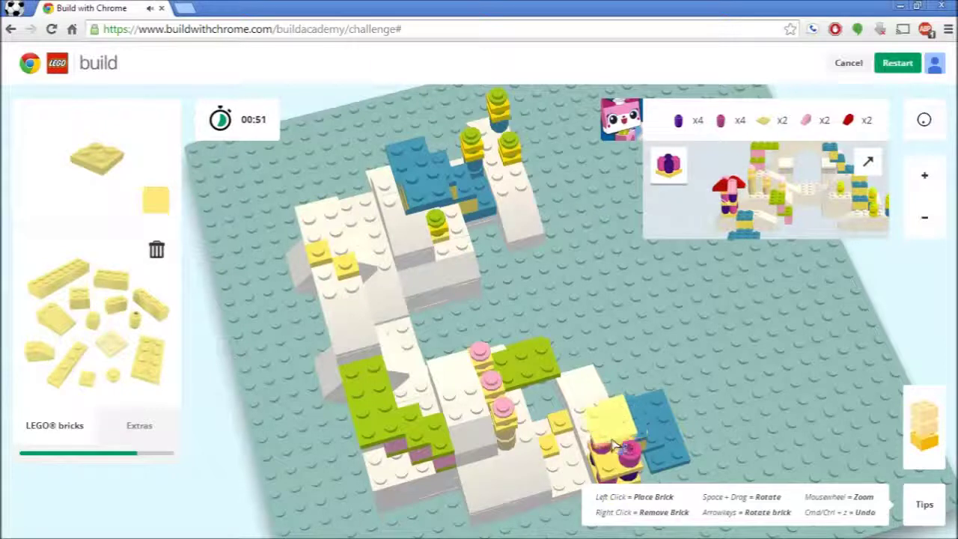
# - Complete the second tier with two purple round bricks and cap it with a yellow 2x2 plate
pyautogui.click(135, 320)
pyautogui.click(155, 199)
pyautogui.click(211, 228)
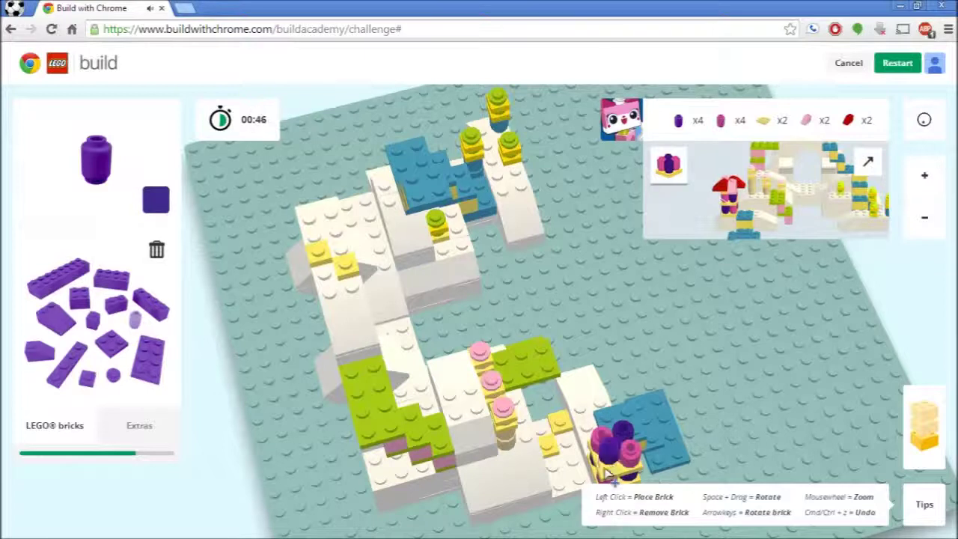
pyautogui.click(112, 346)
pyautogui.click(155, 196)
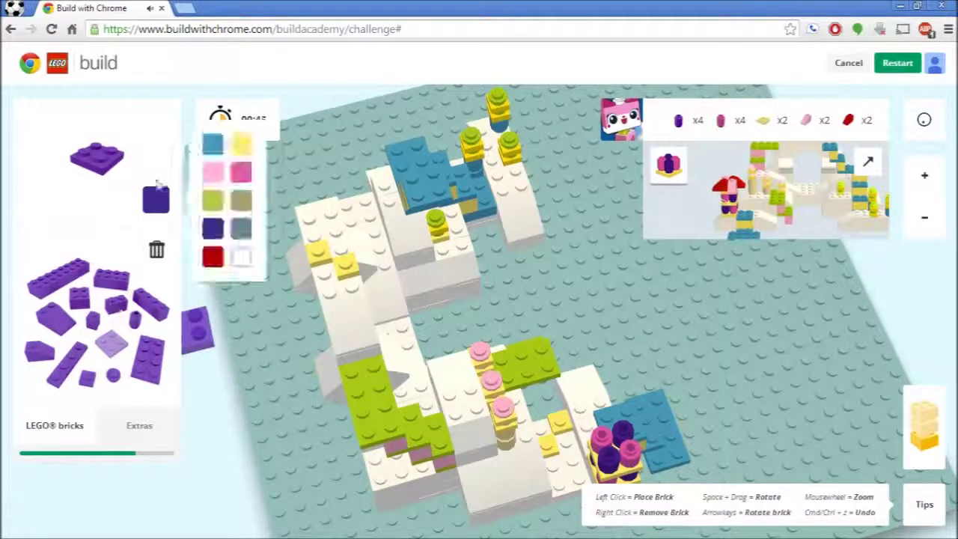
pyautogui.click(241, 143)
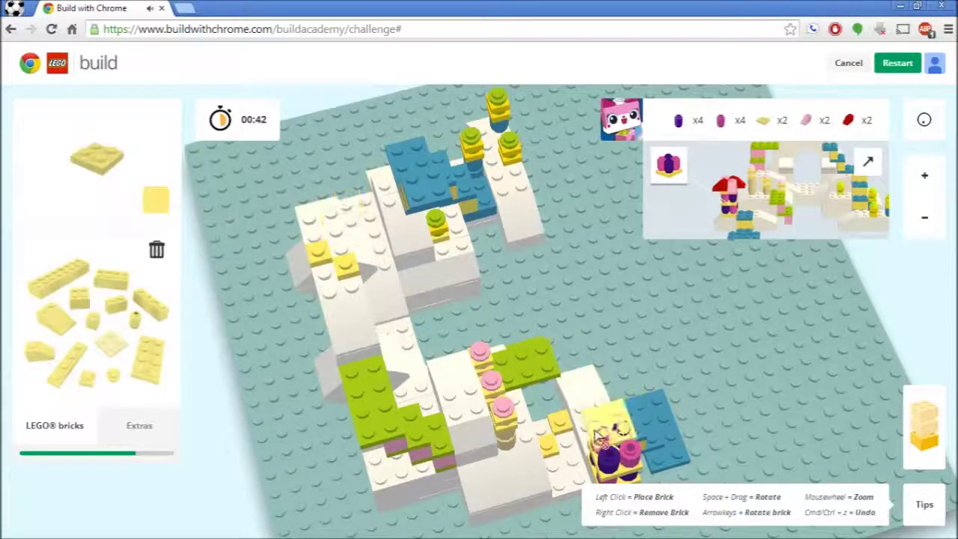
# - Place two red slope bricks on the tree's top plate as opposite sides of its crown, undoing misplaced ones
pyautogui.click(41, 357)
pyautogui.click(155, 200)
pyautogui.click(212, 254)
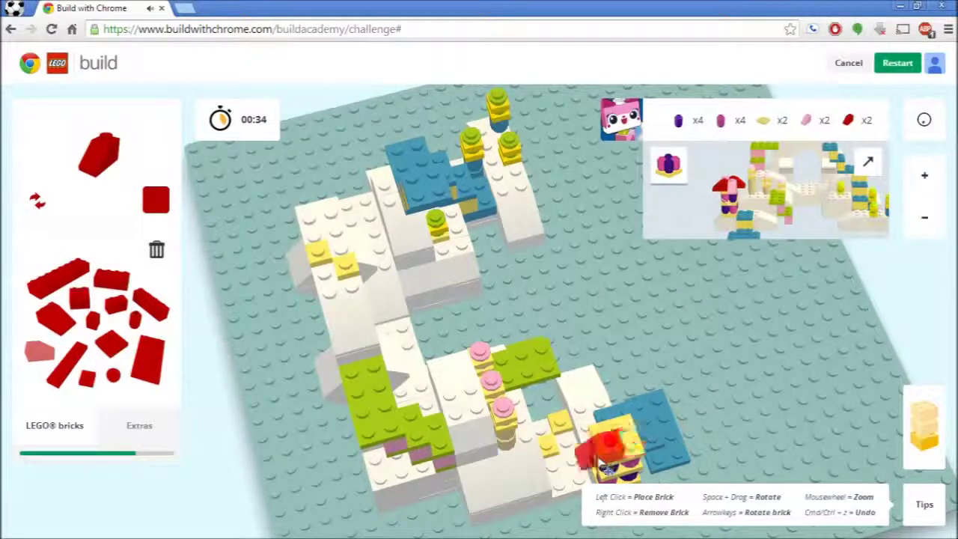
pyautogui.click(606, 464)
pyautogui.hotkey('ctrl', 'z')
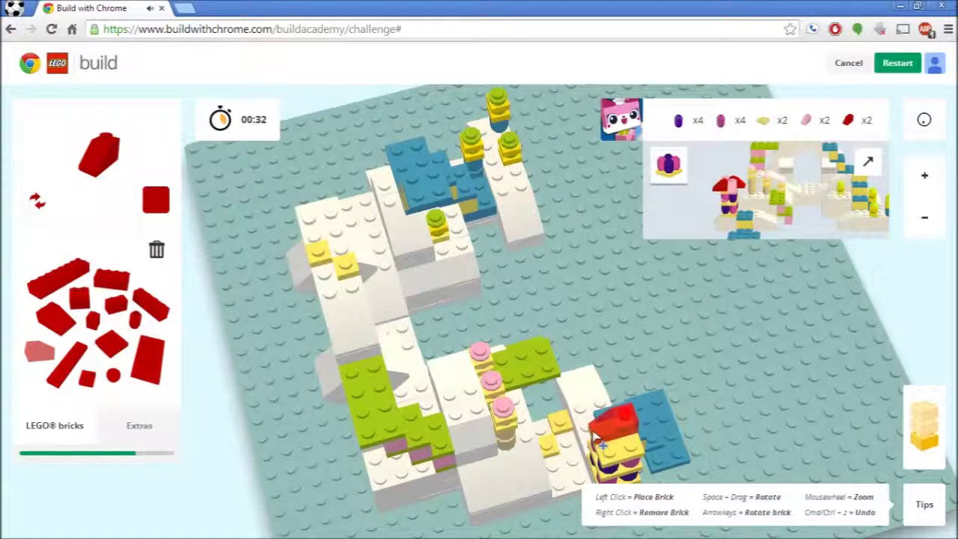
pyautogui.click(591, 443)
pyautogui.hotkey('ctrl', 'z')
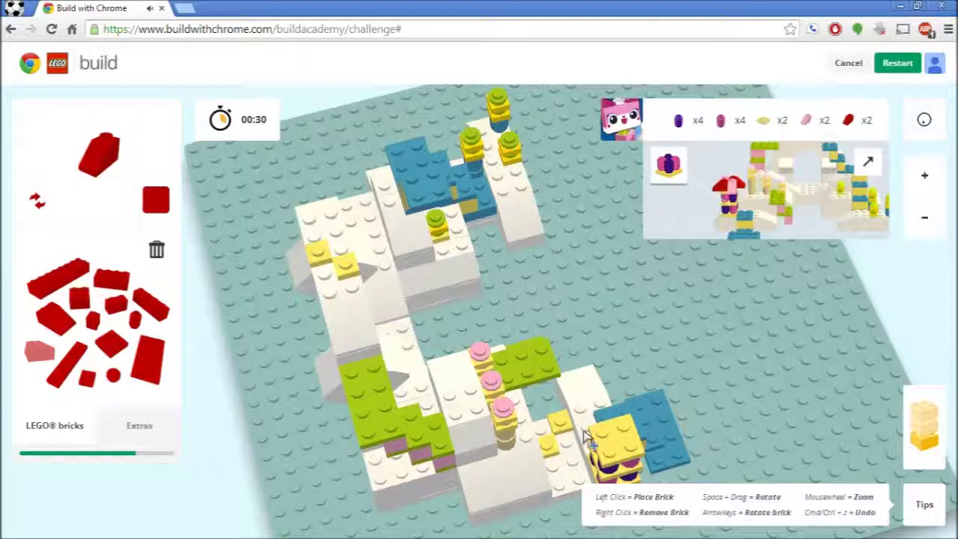
pyautogui.click(610, 461)
pyautogui.hotkey('ctrl', 'z')
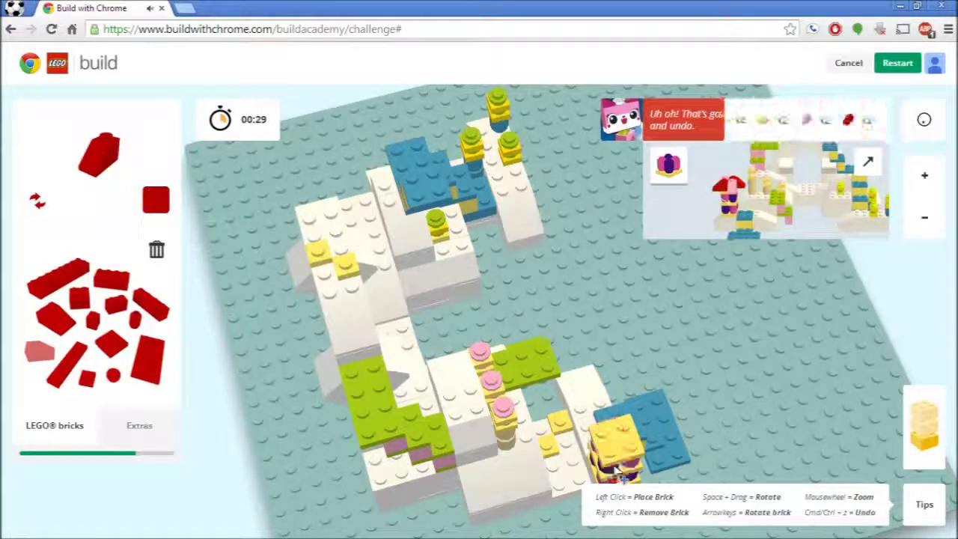
pyautogui.click(636, 463)
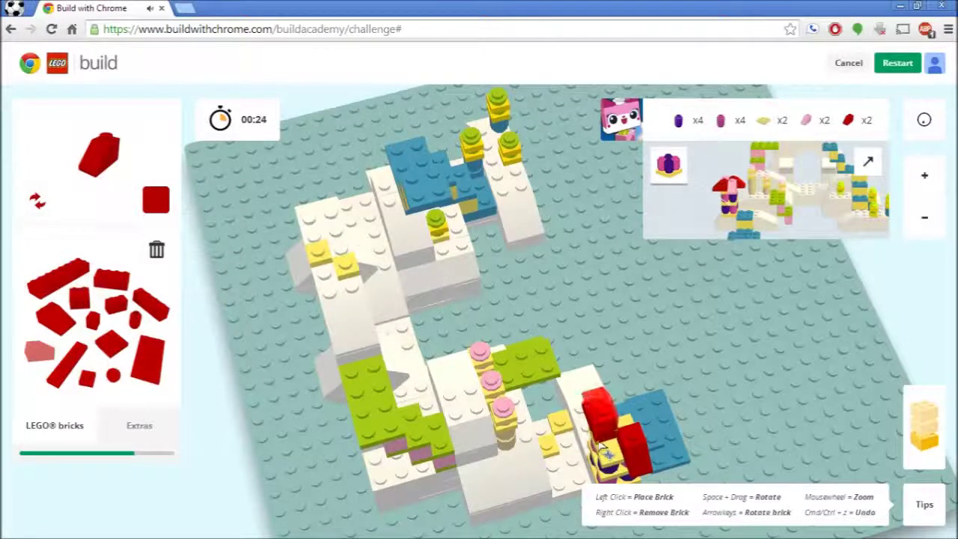
# - Add two light pink slope bricks between the red slopes to finish the small tree's crown
pyautogui.click(159, 208)
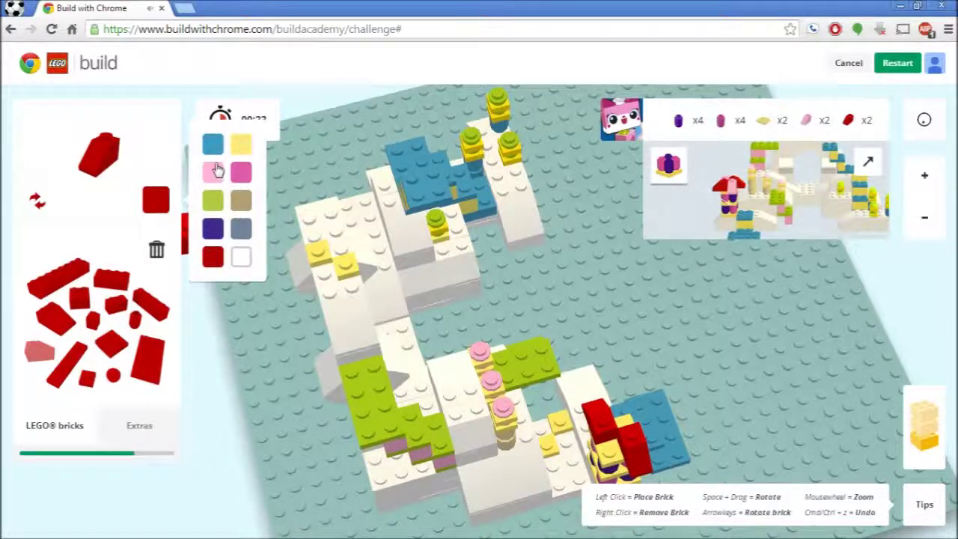
pyautogui.click(213, 172)
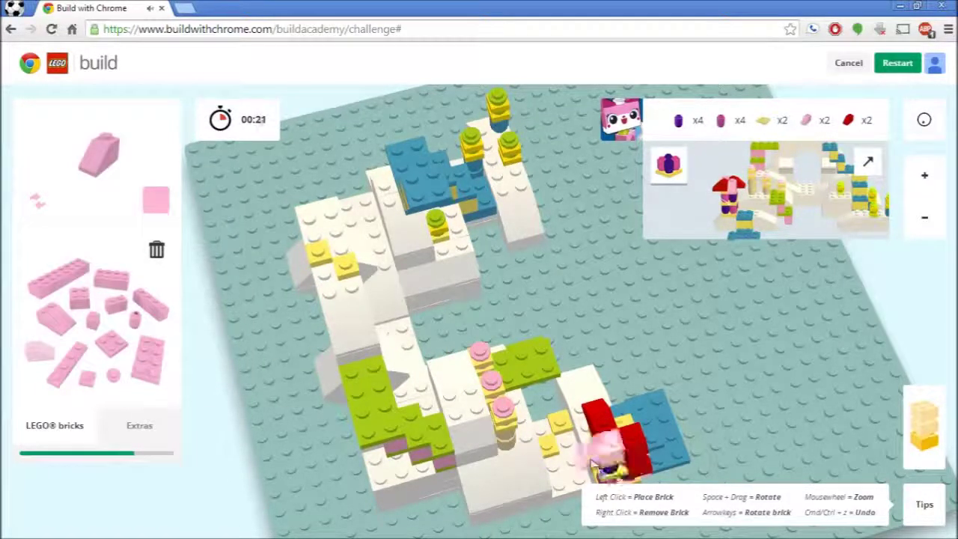
pyautogui.click(600, 454)
pyautogui.click(635, 416)
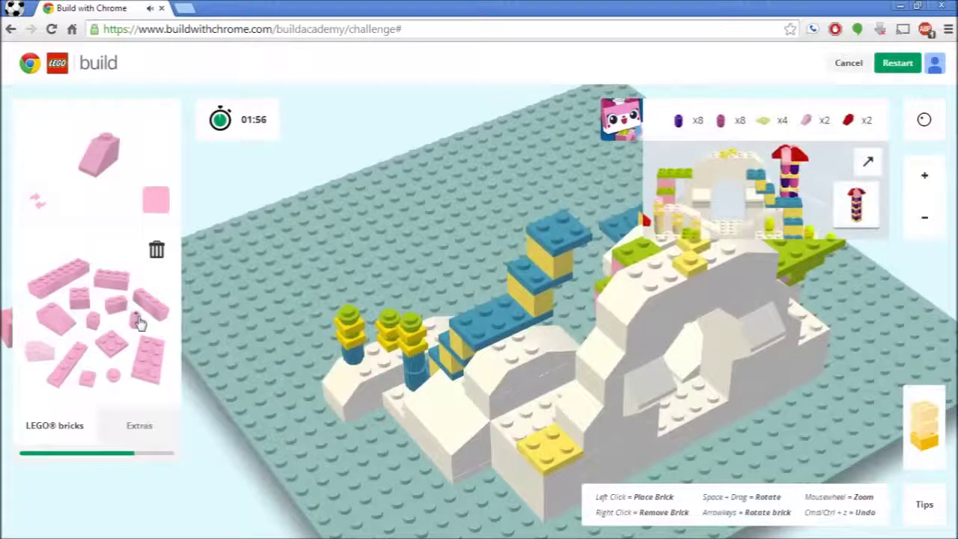
# - Fill the yellow plate beside the large white arch with two magenta and two purple round bricks, same colours diagonally opposite
pyautogui.click(139, 322)
pyautogui.click(155, 199)
pyautogui.click(238, 174)
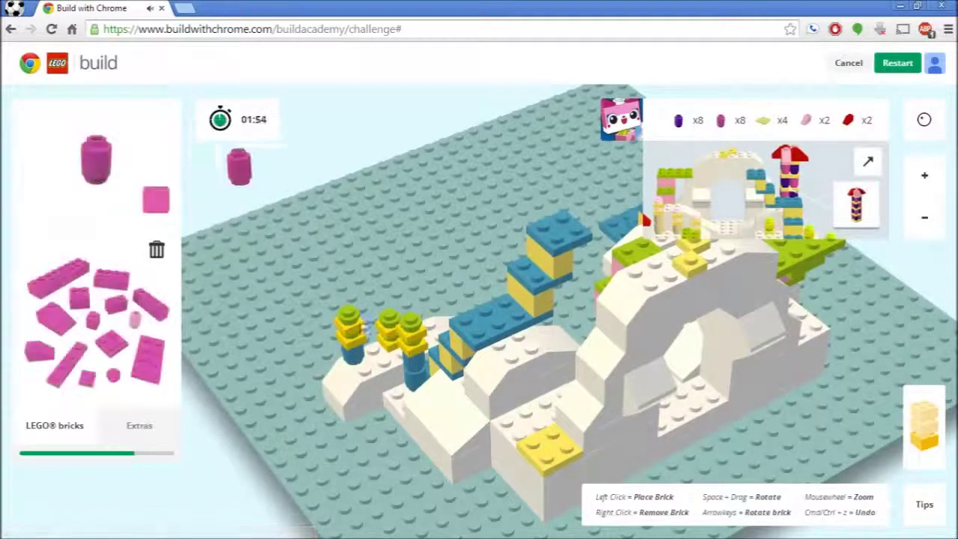
pyautogui.click(533, 443)
pyautogui.click(567, 448)
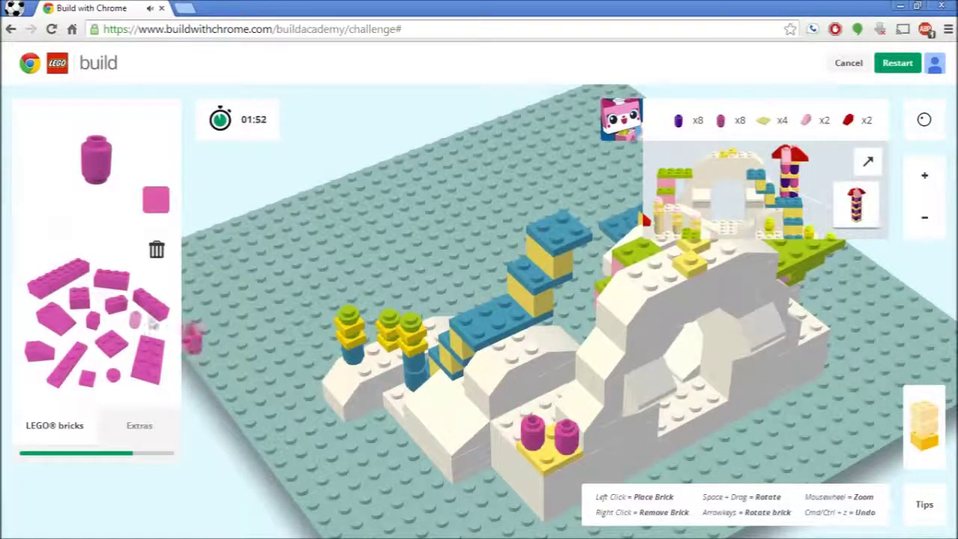
pyautogui.click(147, 193)
pyautogui.click(212, 228)
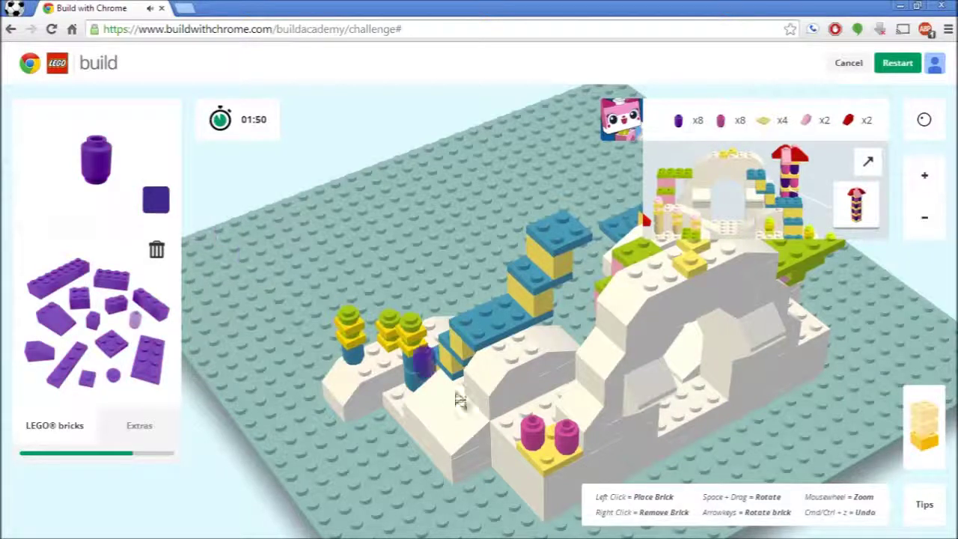
pyautogui.click(552, 440)
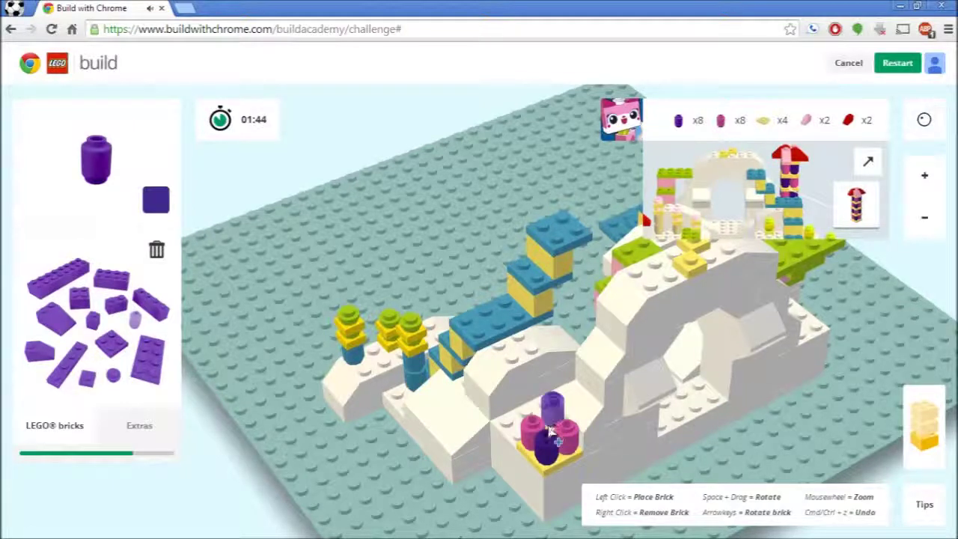
# - Cap the taller tree's first tier of round bricks with a yellow 2x2 plate
pyautogui.click(111, 345)
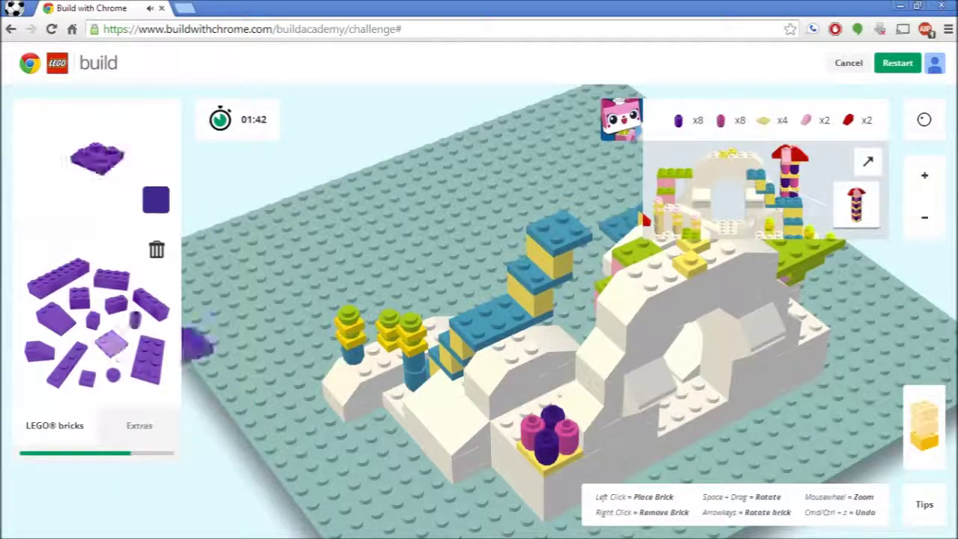
pyautogui.click(153, 206)
pyautogui.click(241, 146)
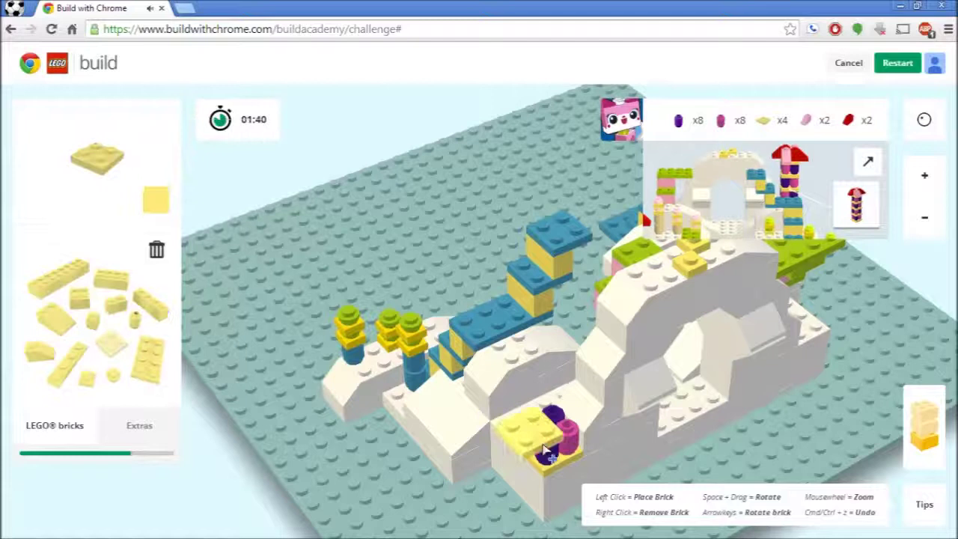
pyautogui.click(555, 432)
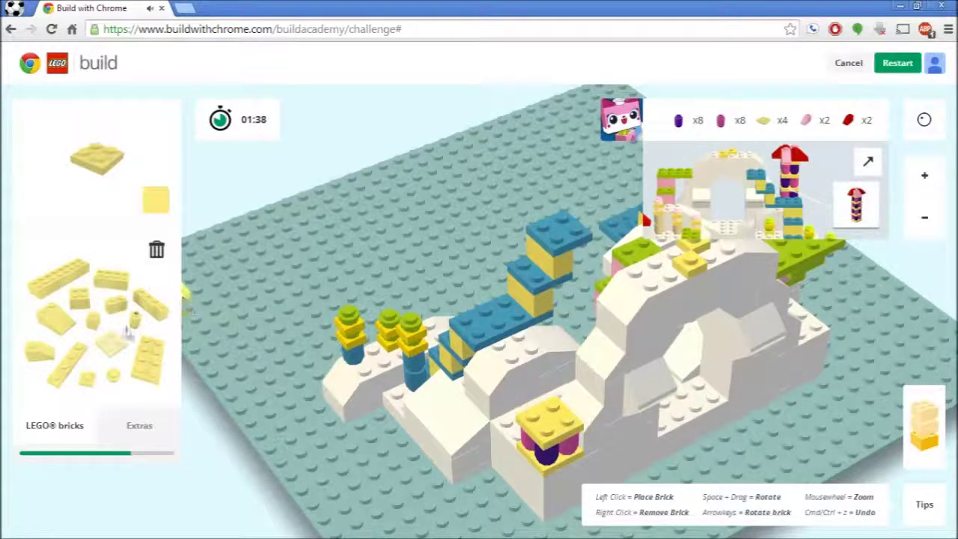
# - Build the taller tree's second tier on its yellow plate from two purple and two magenta round bricks, same colours diagonally opposite
pyautogui.click(138, 320)
pyautogui.click(156, 199)
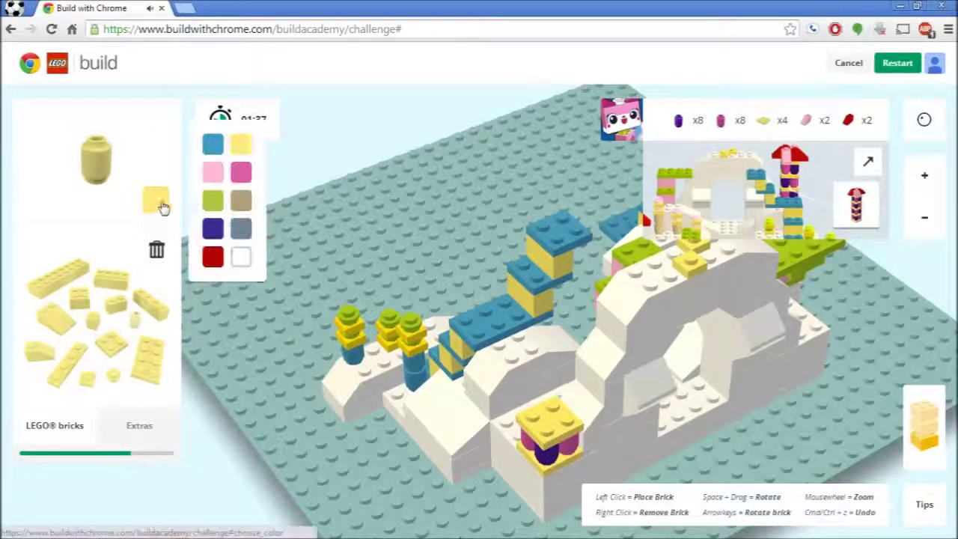
pyautogui.click(217, 232)
pyautogui.click(532, 408)
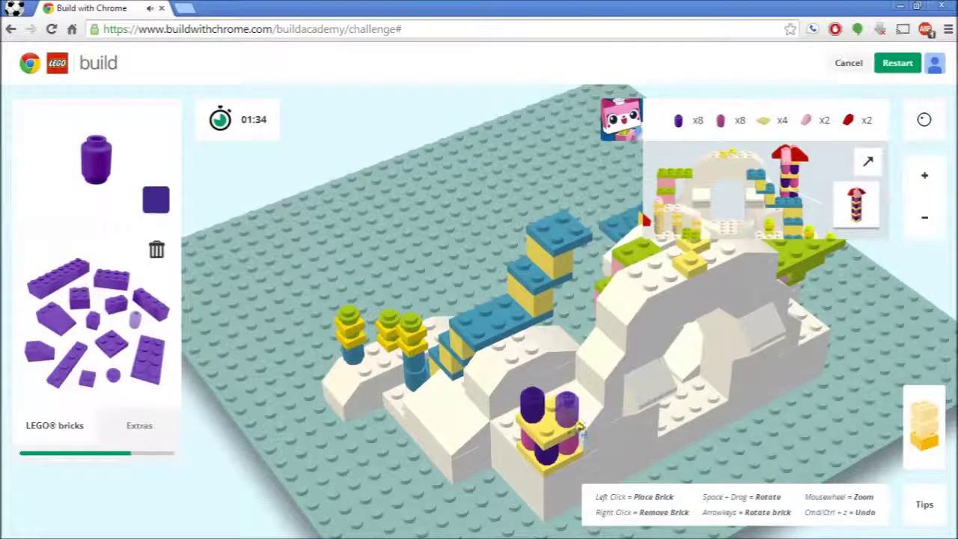
pyautogui.click(567, 408)
pyautogui.click(156, 200)
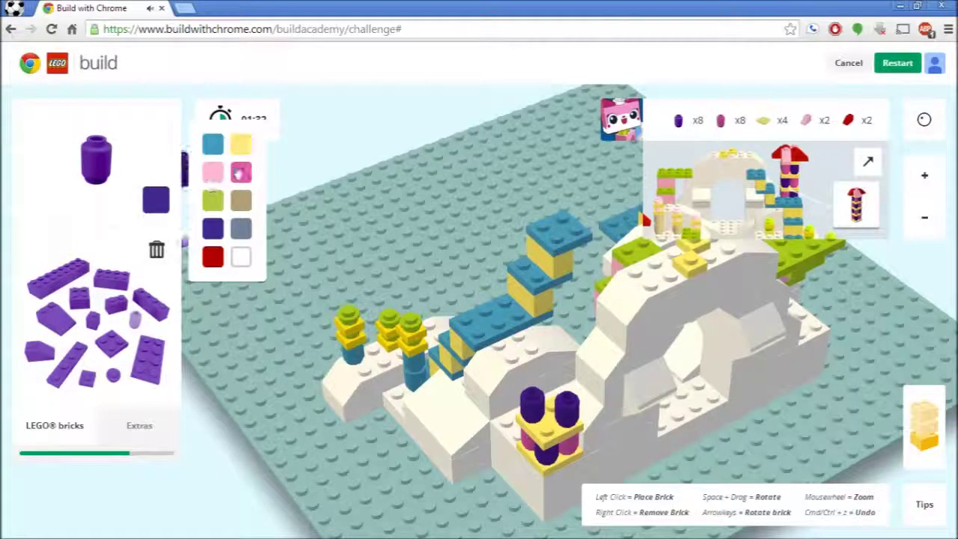
pyautogui.click(238, 172)
pyautogui.click(549, 428)
pyautogui.moveTo(387, 146); pyautogui.dragTo(334, 123)
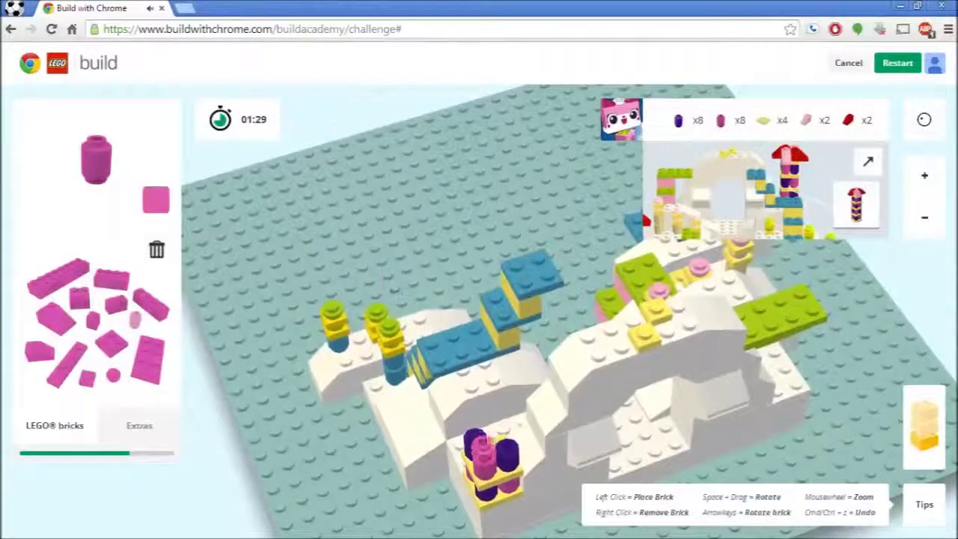
pyautogui.click(503, 453)
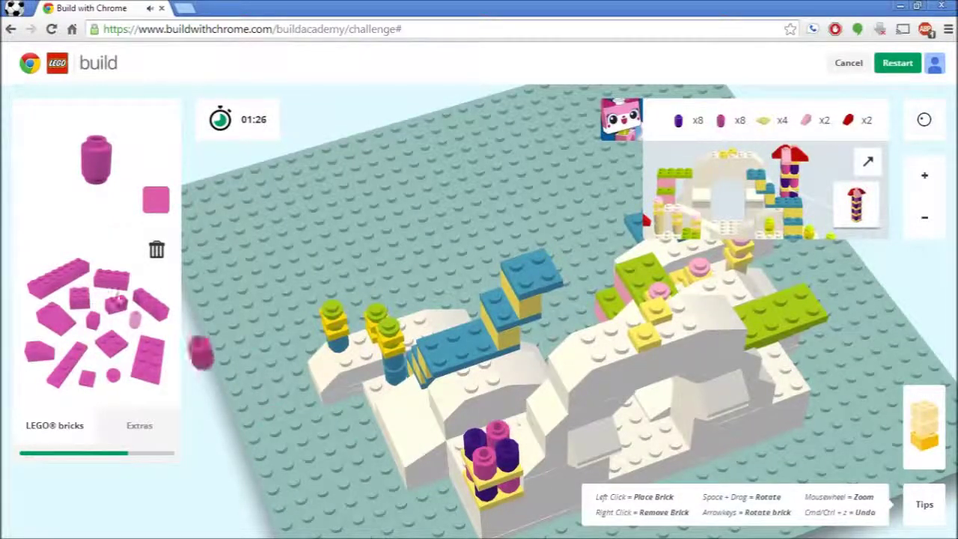
# - Cap the taller tree's second tier of round bricks with a yellow 2x2 plate
pyautogui.click(108, 339)
pyautogui.click(156, 199)
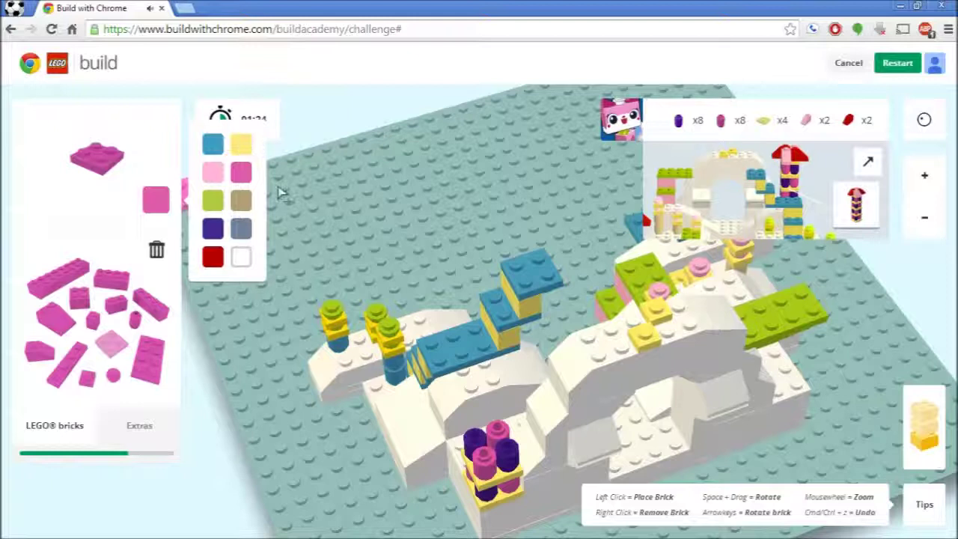
pyautogui.click(241, 144)
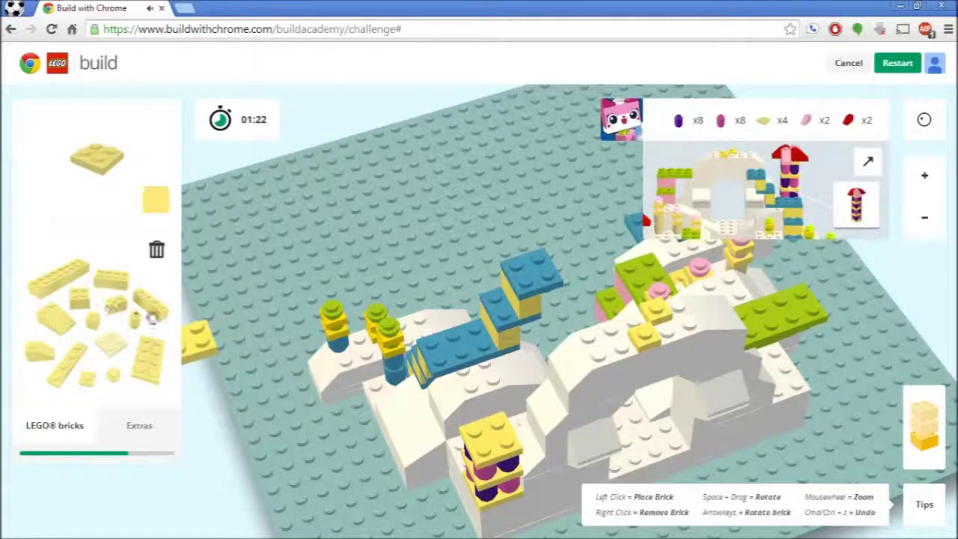
# - Build the third tier from two magenta and two purple round bricks, alternating colours with the tier below
pyautogui.click(135, 322)
pyautogui.click(156, 199)
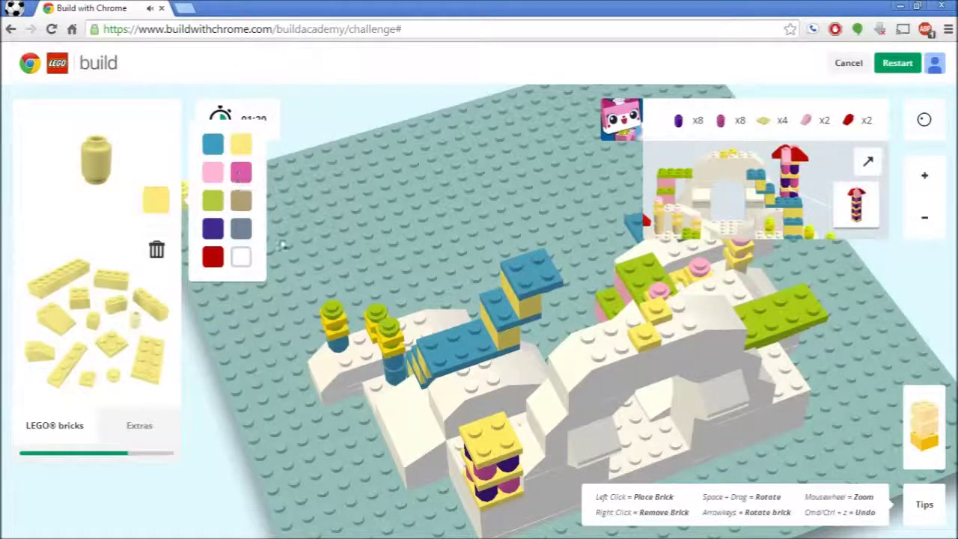
pyautogui.click(242, 172)
pyautogui.click(506, 425)
pyautogui.click(473, 418)
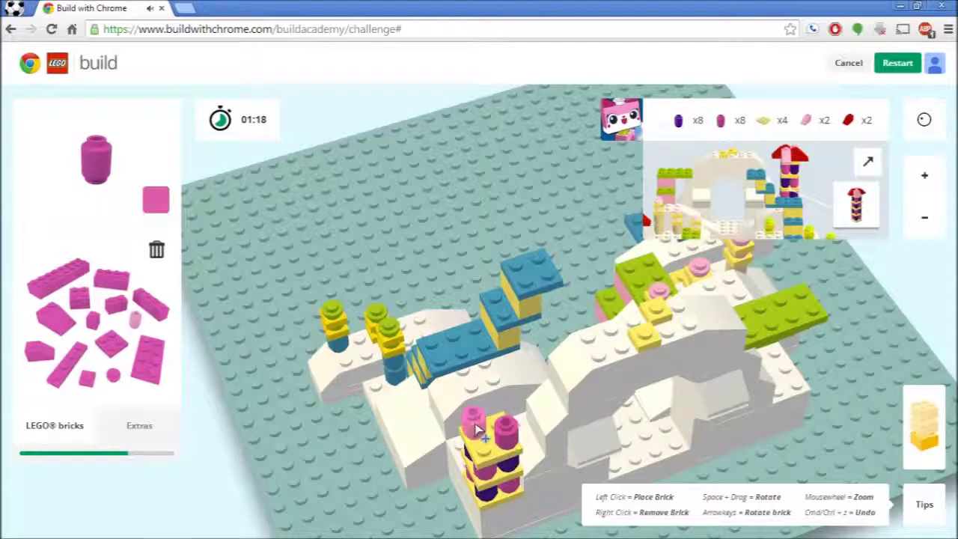
pyautogui.click(156, 199)
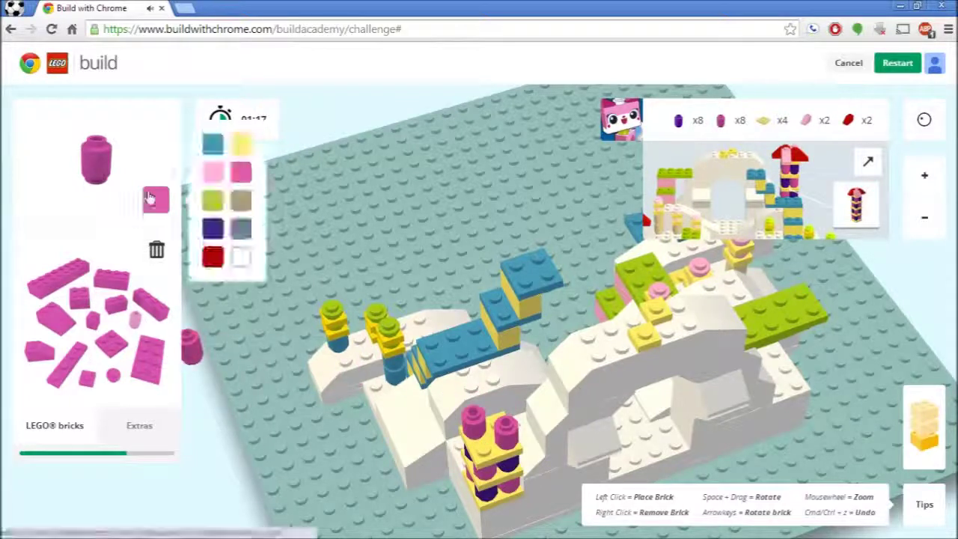
pyautogui.click(212, 225)
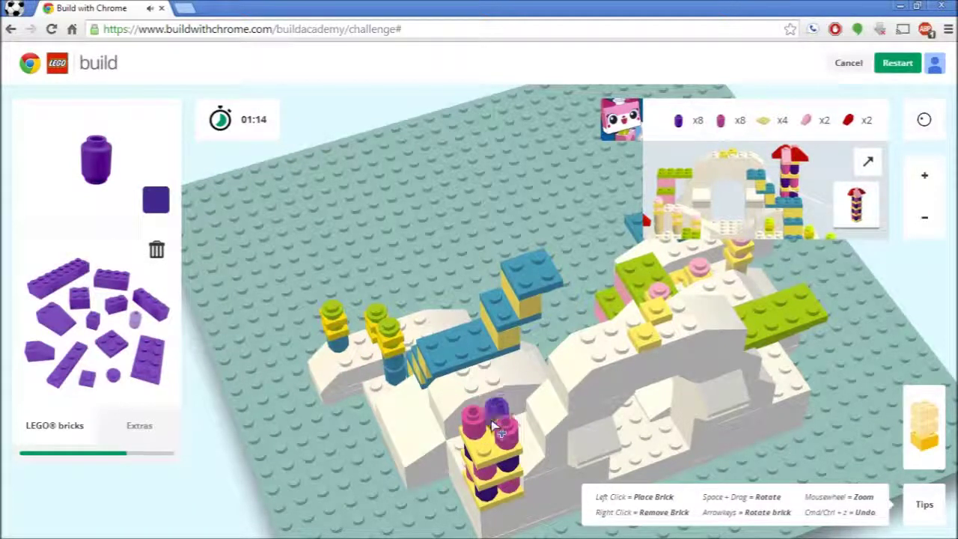
pyautogui.click(481, 458)
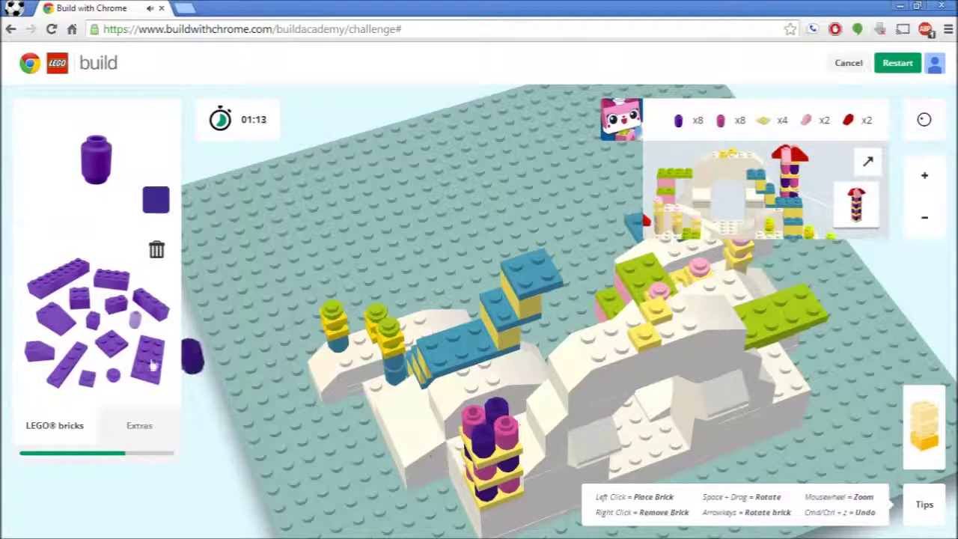
# - Cap the taller tree's third tier of round bricks with a yellow 2x2 plate
pyautogui.click(117, 341)
pyautogui.click(155, 199)
pyautogui.click(241, 145)
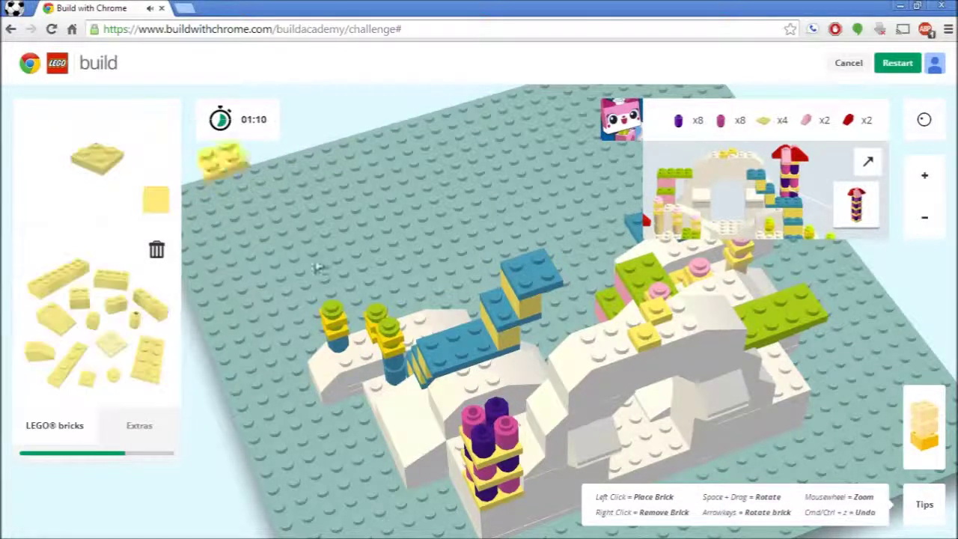
pyautogui.click(488, 419)
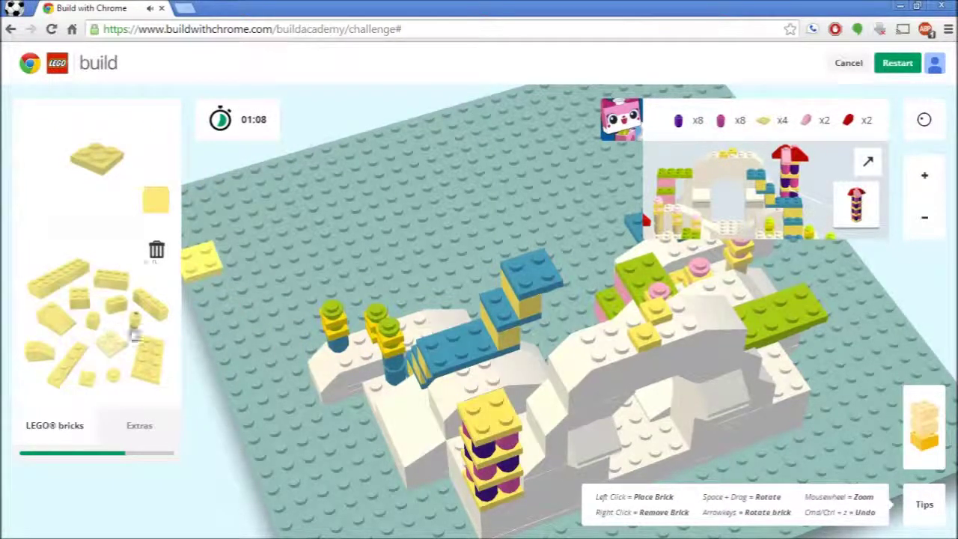
# - Build the taller tree's fourth tier from two magenta and two purple round bricks, same colours diagonally opposite
pyautogui.click(134, 320)
pyautogui.click(157, 200)
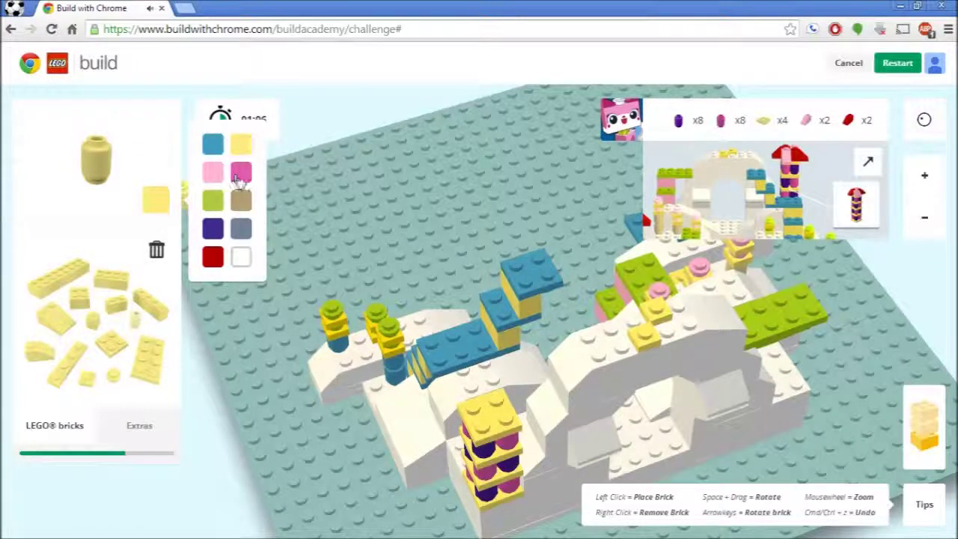
pyautogui.click(240, 173)
pyautogui.click(491, 418)
pyautogui.click(480, 428)
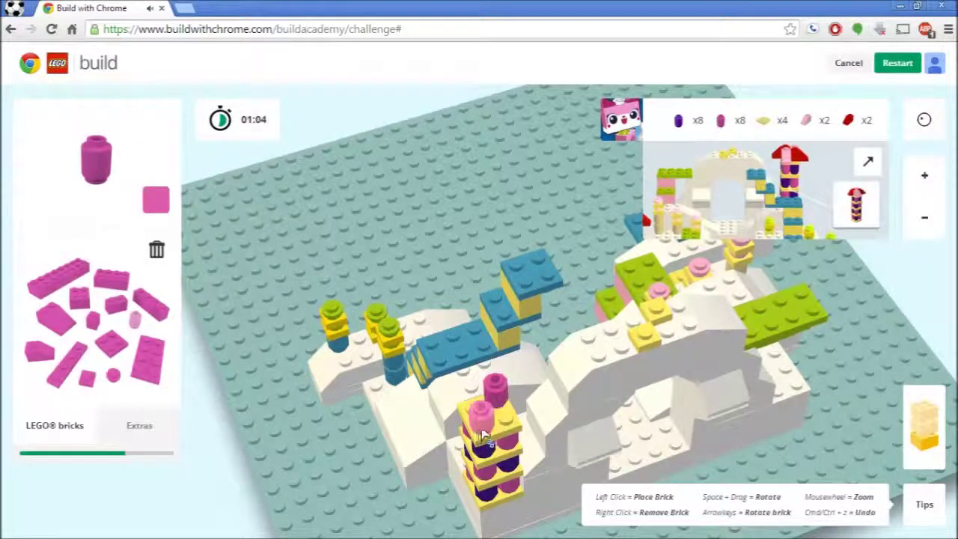
pyautogui.click(154, 202)
pyautogui.click(212, 228)
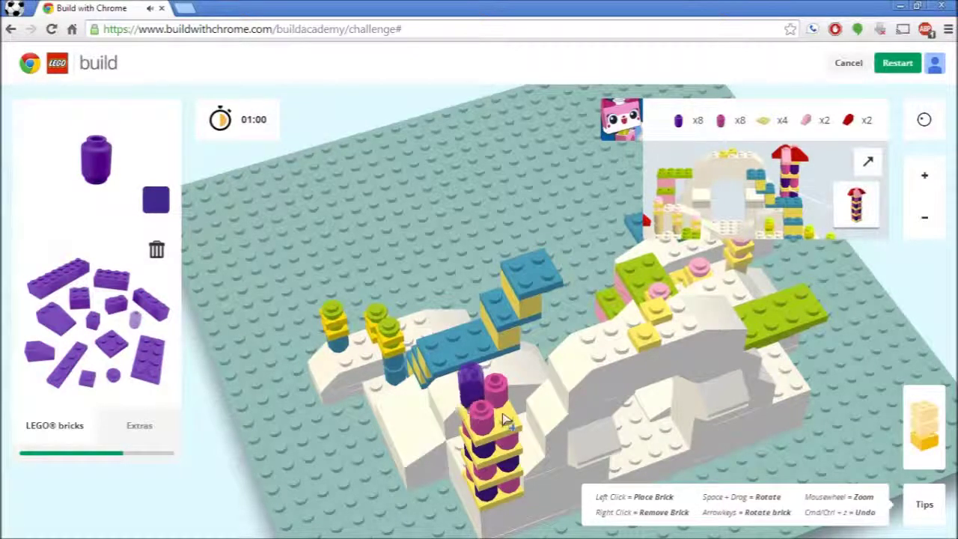
pyautogui.click(506, 418)
# - Cap the taller tree's fourth tier of round bricks with a yellow 2x2 plate
pyautogui.click(111, 344)
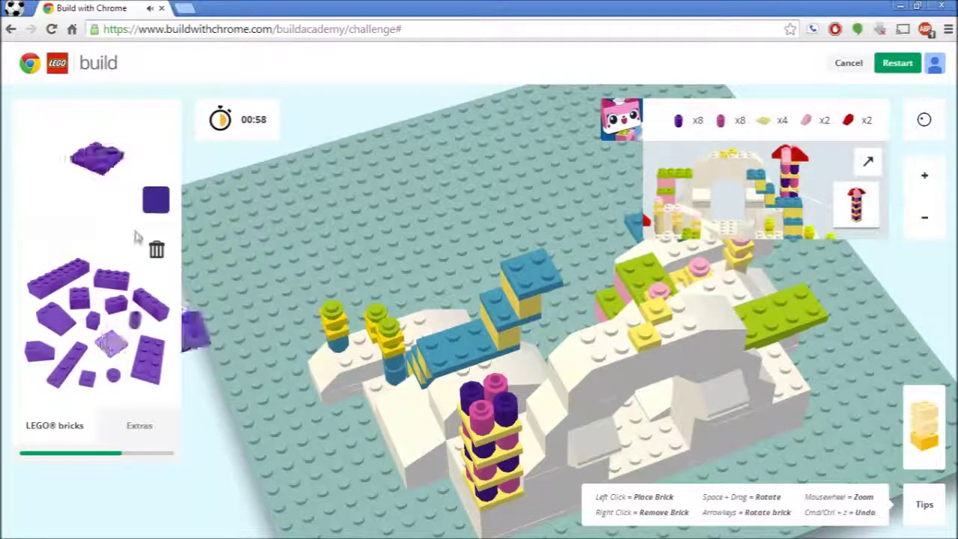
pyautogui.click(155, 201)
pyautogui.click(241, 144)
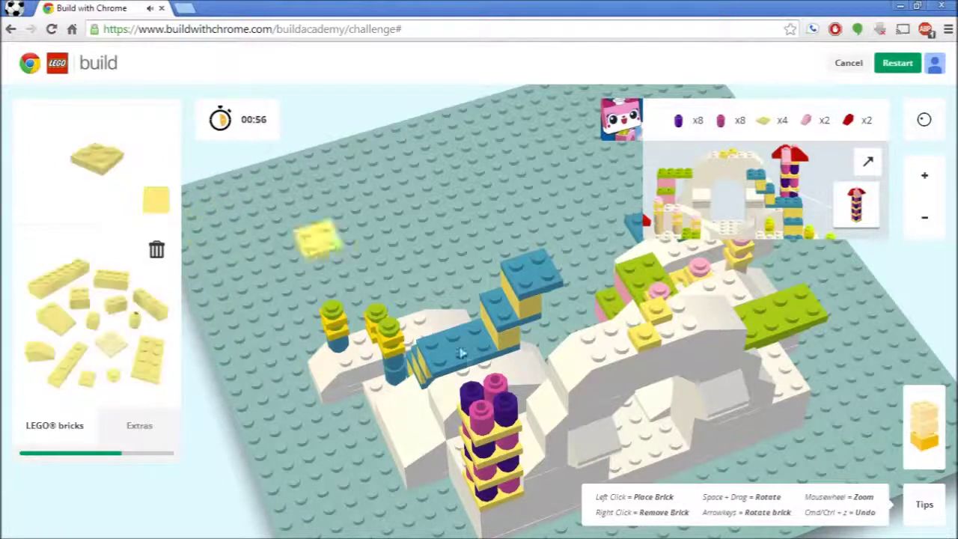
pyautogui.click(481, 404)
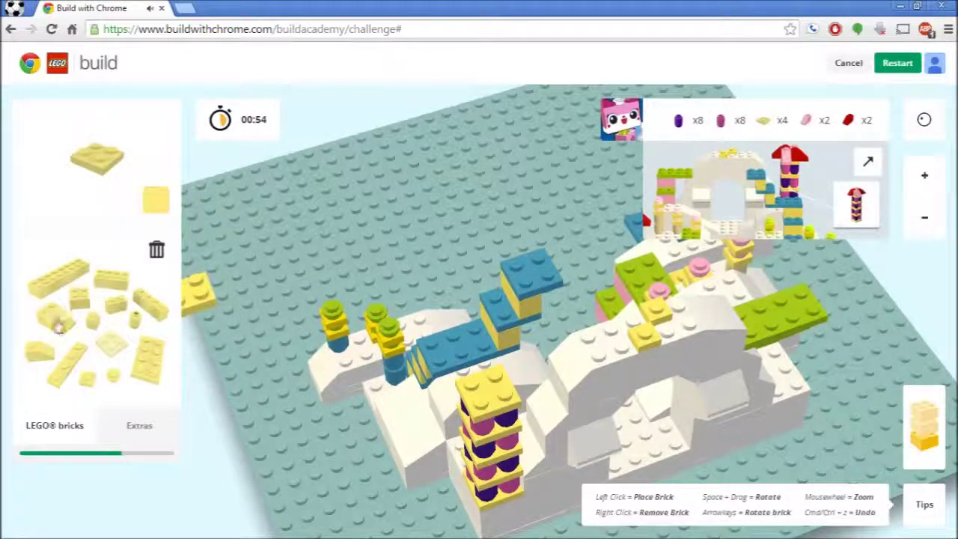
# - Place two red slope bricks facing outward in opposite directions on the taller tree's top plate, undoing misplaced ones
pyautogui.click(39, 364)
pyautogui.click(156, 201)
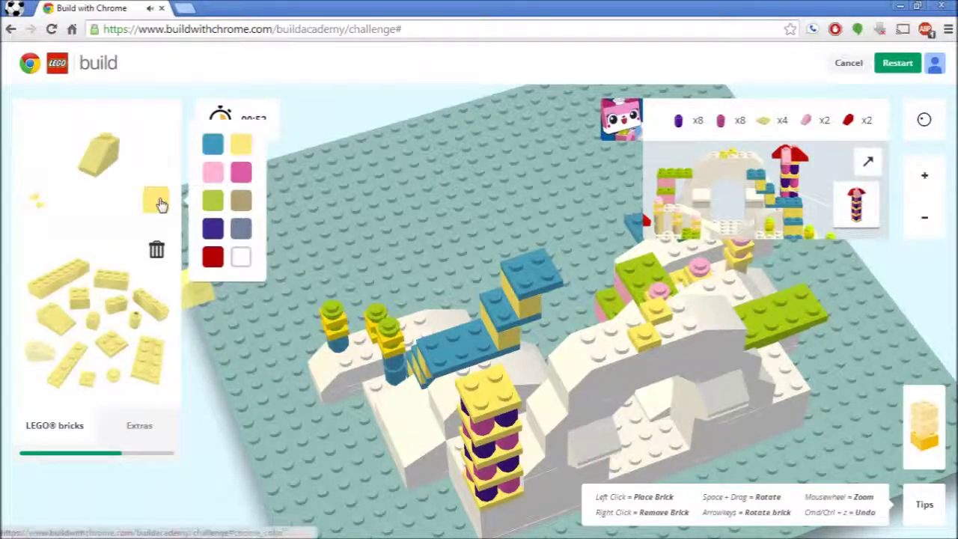
pyautogui.click(216, 260)
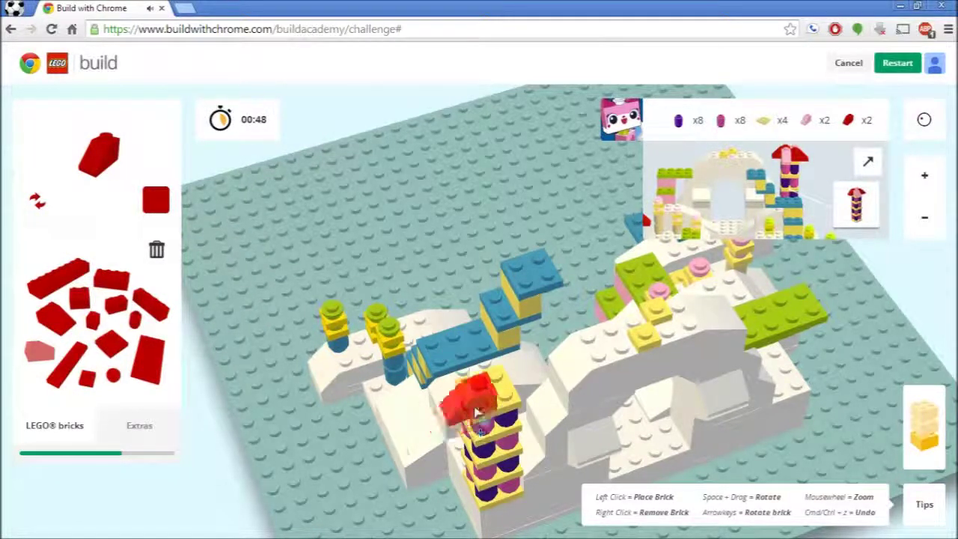
pyautogui.click(481, 410)
pyautogui.hotkey('ctrl', 'z')
pyautogui.press('Right')
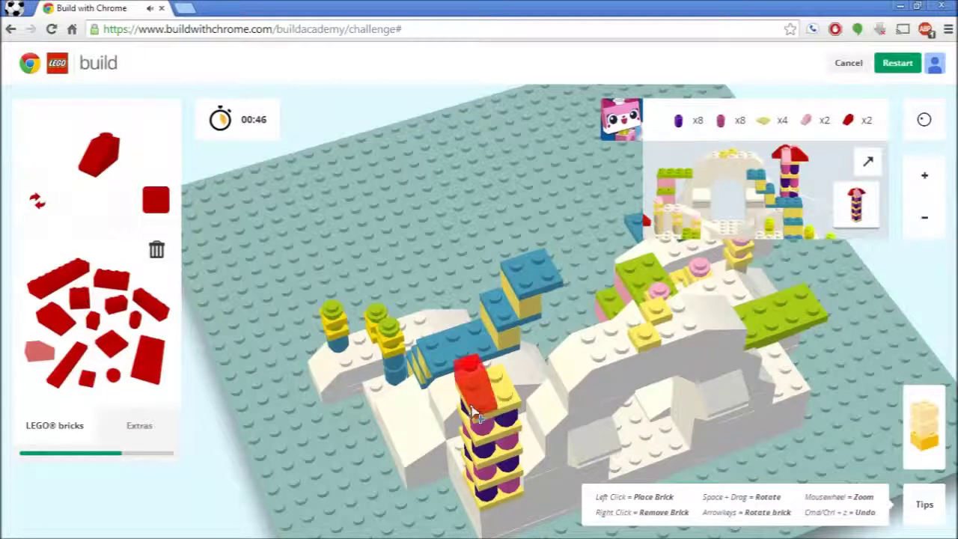
pyautogui.click(483, 425)
pyautogui.hotkey('ctrl', 'z')
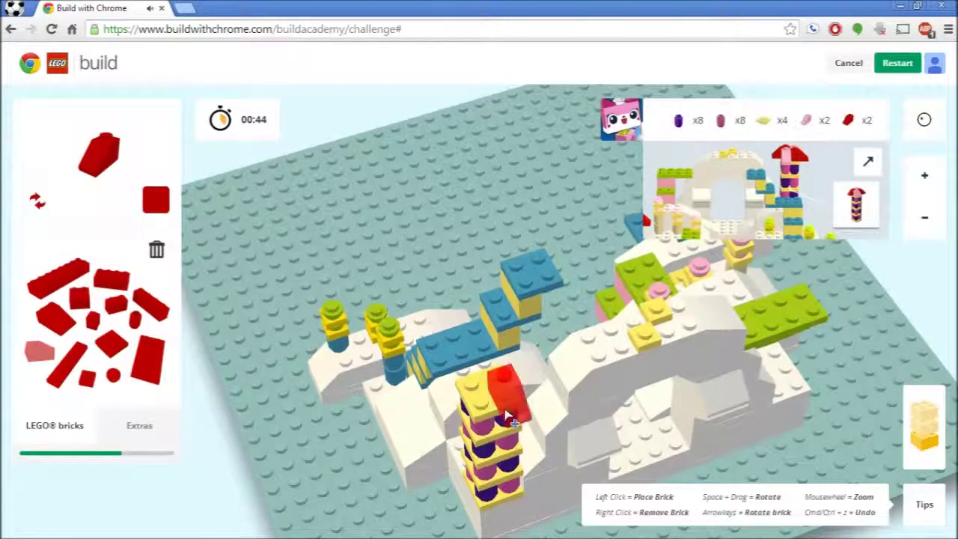
pyautogui.click(510, 420)
pyautogui.hotkey('ctrl', 'z')
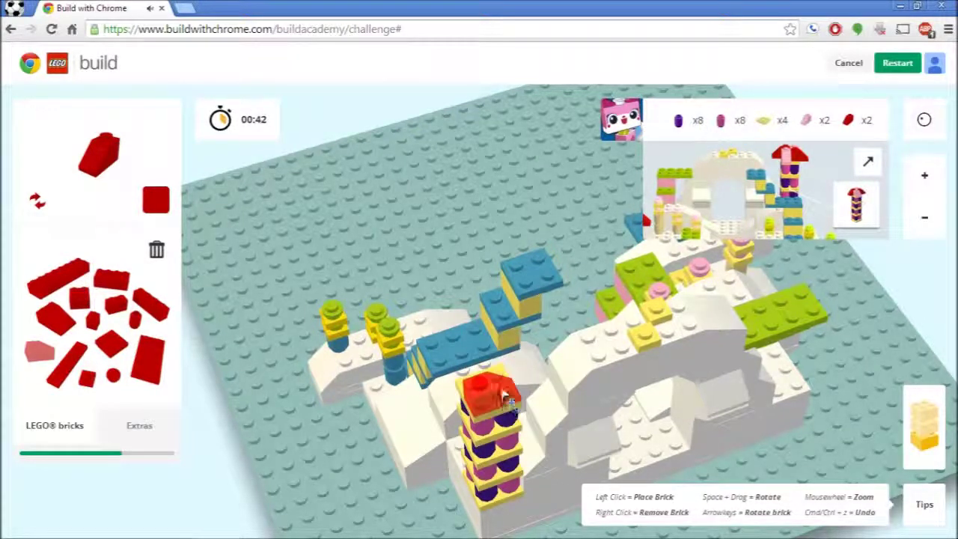
pyautogui.click(495, 370)
pyautogui.hotkey('ctrl', 'z')
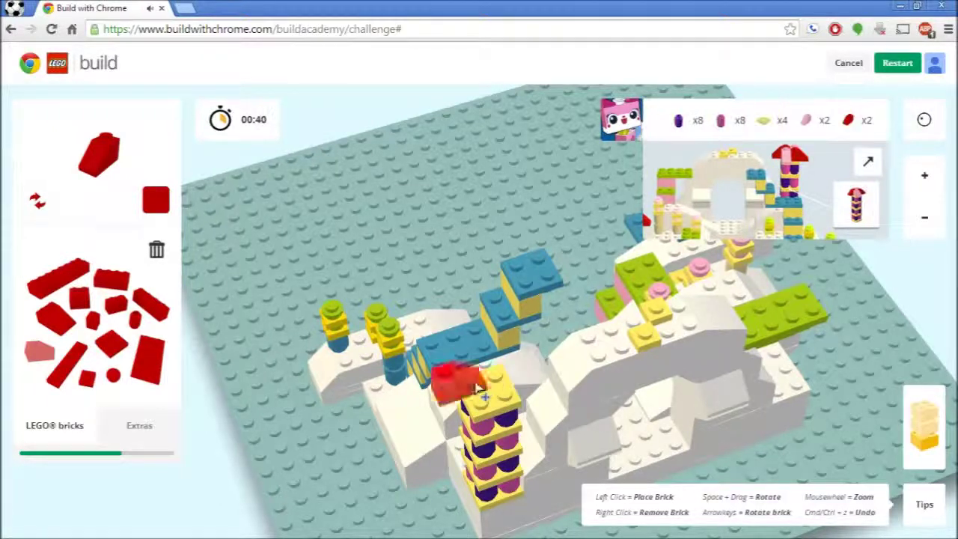
pyautogui.click(475, 386)
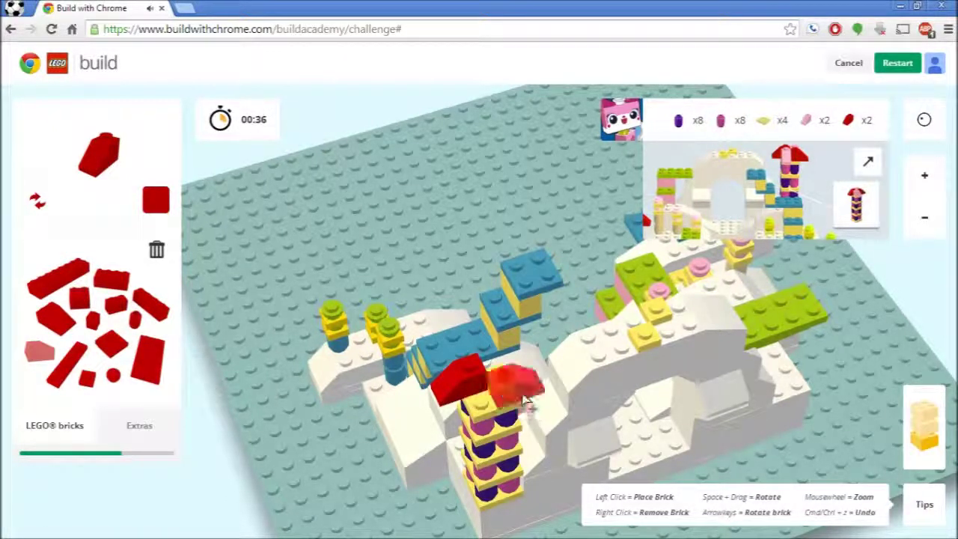
pyautogui.click(528, 393)
# - Add two light pink slope bricks on the free studs between the red slopes to finish the taller tree's crown
pyautogui.click(156, 199)
pyautogui.click(237, 175)
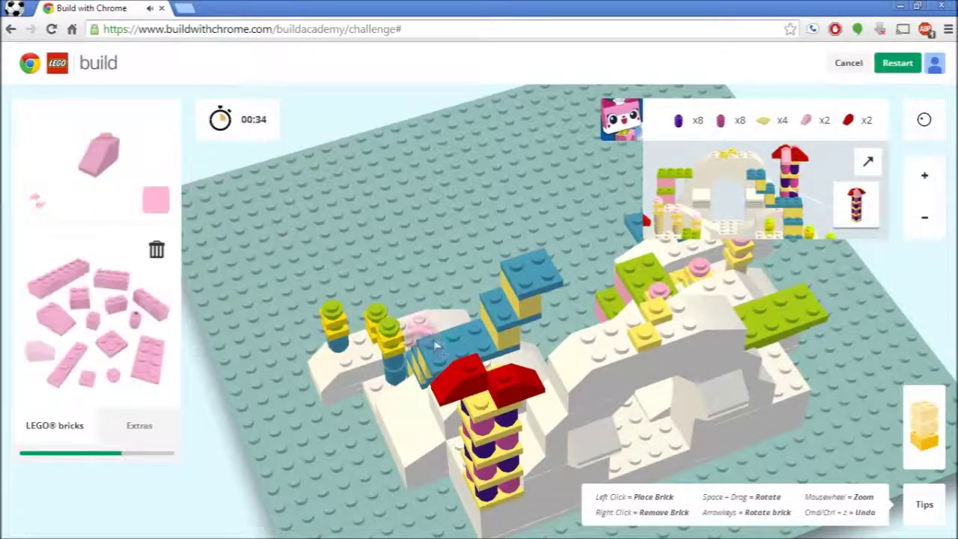
pyautogui.click(500, 384)
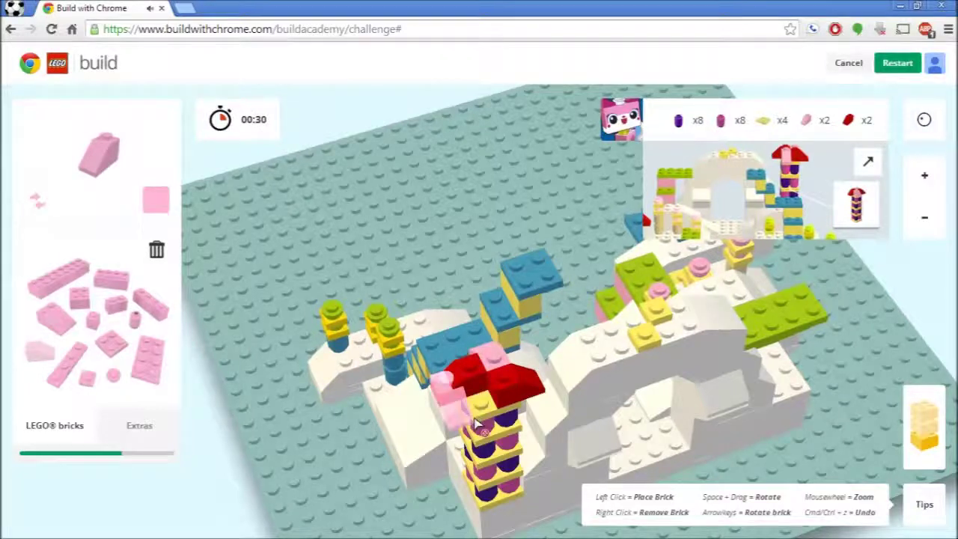
pyautogui.click(490, 414)
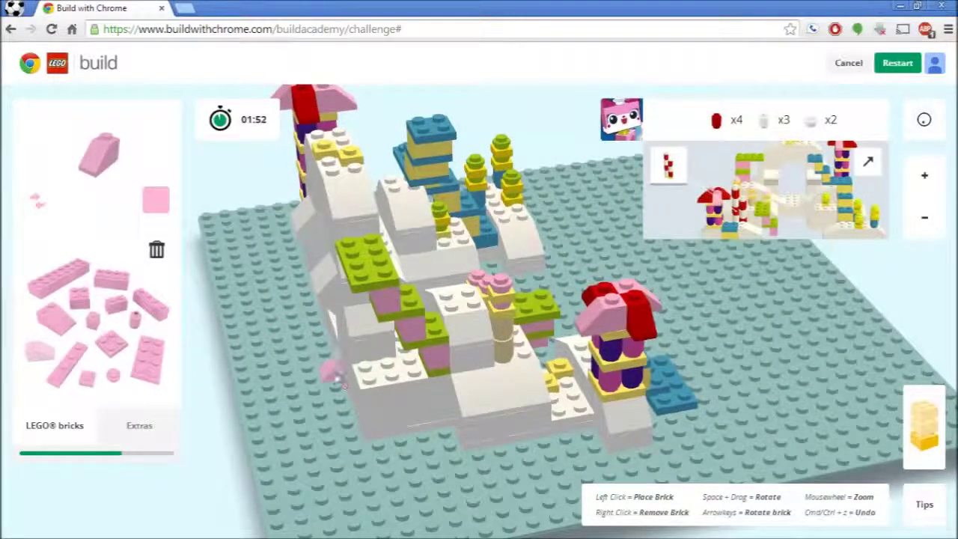
# - Start the first column beside the small tree with a white 1x1 round brick on the yellow plate and a red one on top
pyautogui.moveTo(915, 300); pyautogui.dragTo(229, 247)
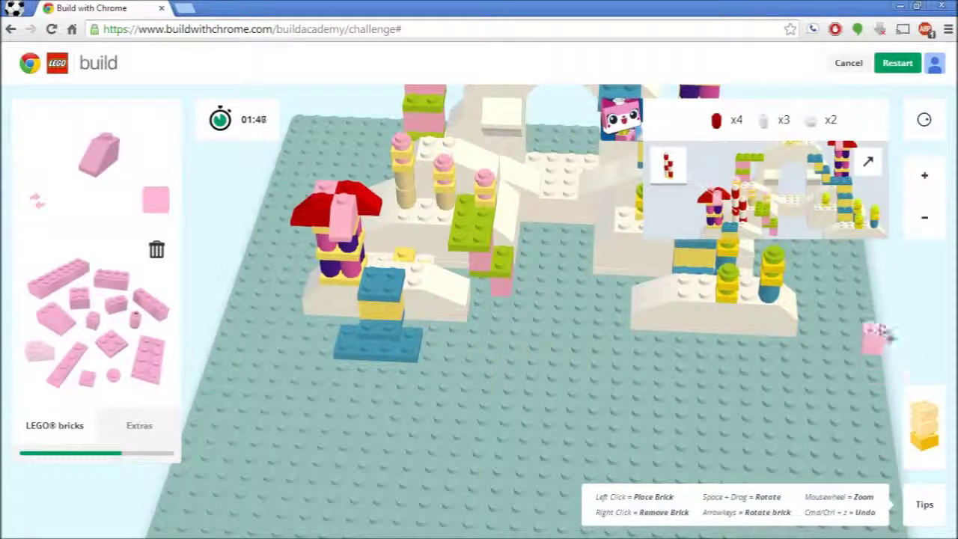
pyautogui.moveTo(896, 305); pyautogui.dragTo(785, 235)
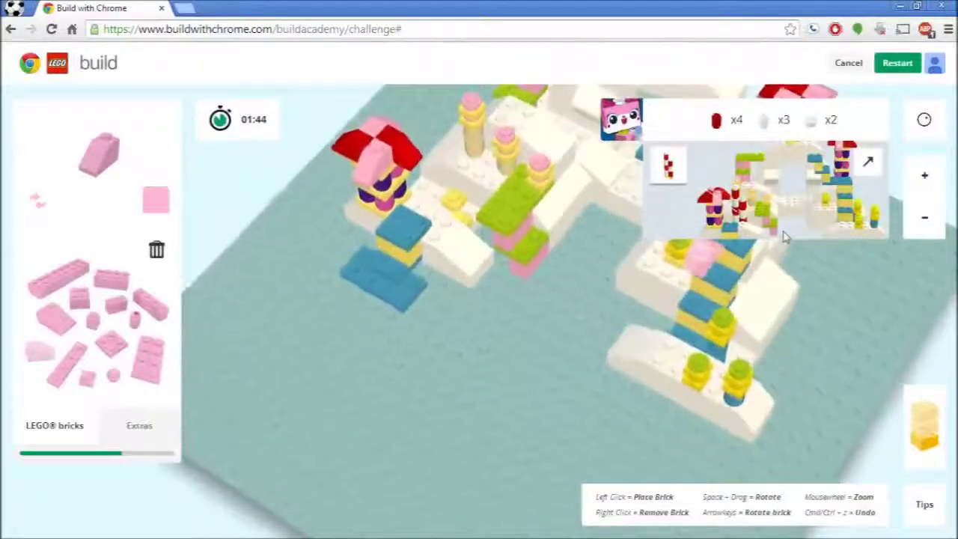
pyautogui.click(155, 200)
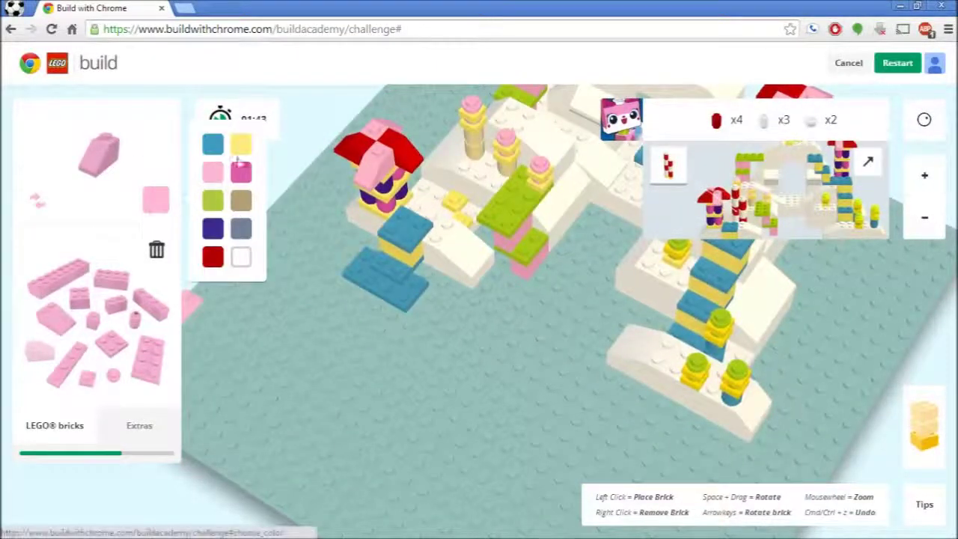
pyautogui.click(241, 256)
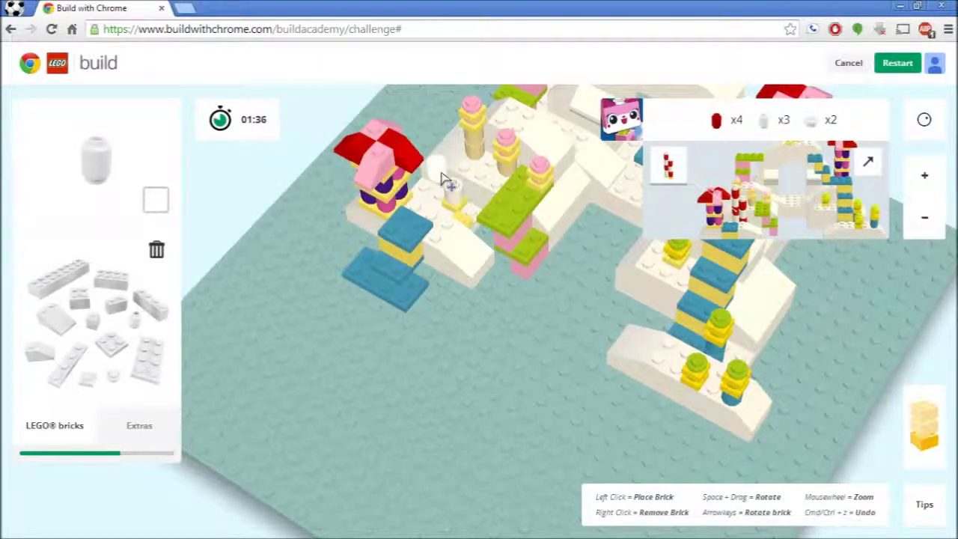
pyautogui.click(456, 190)
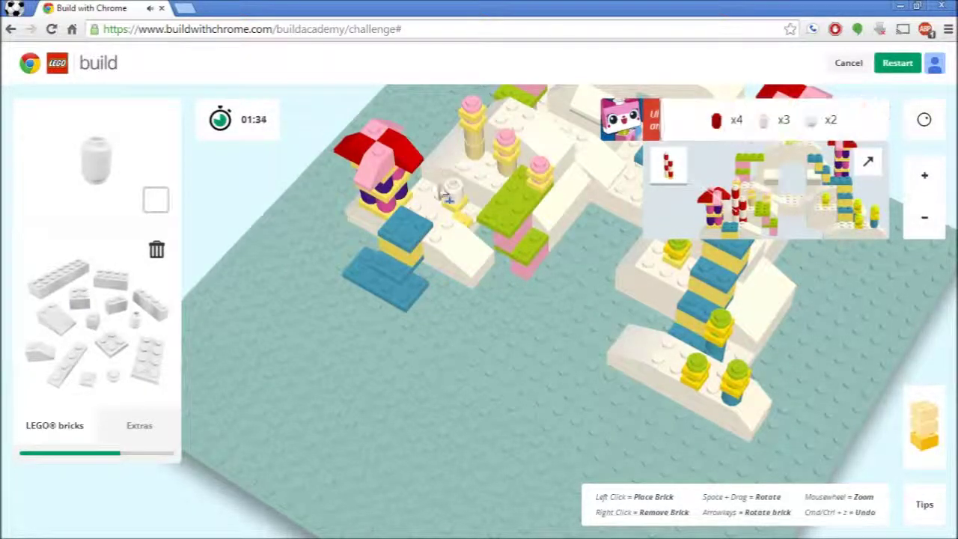
pyautogui.moveTo(160, 213)
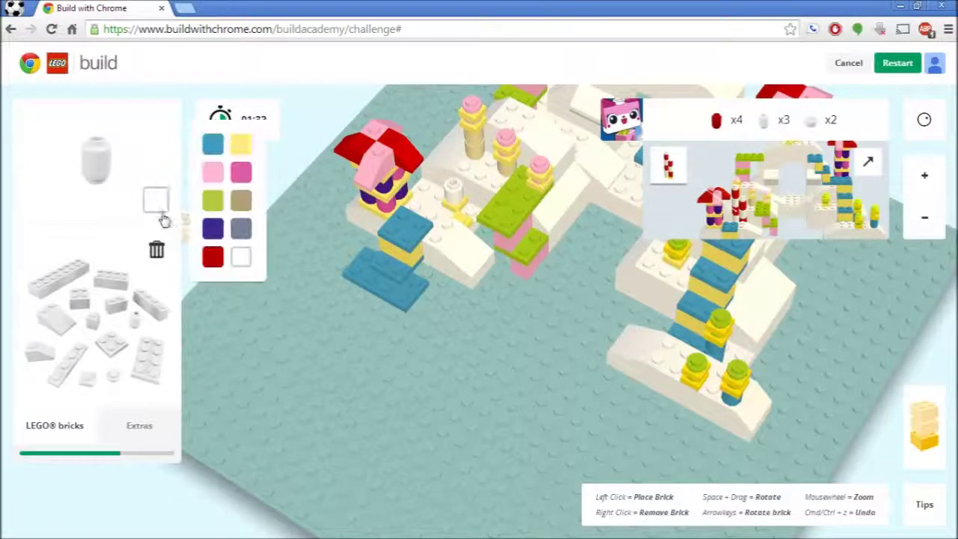
pyautogui.click(210, 262)
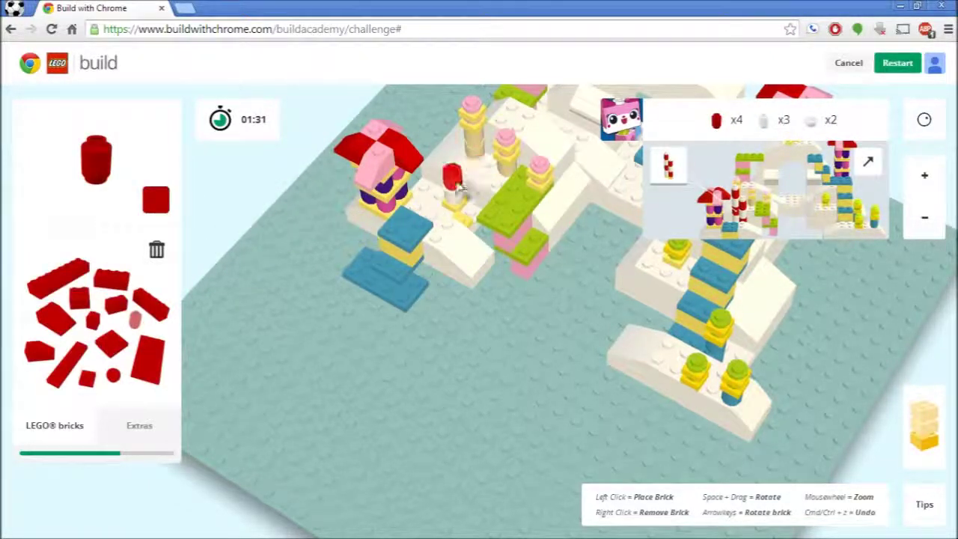
# - Stack a white and a red round brick on the first column and cap it with a white 1x1 round plate
pyautogui.moveTo(159, 204)
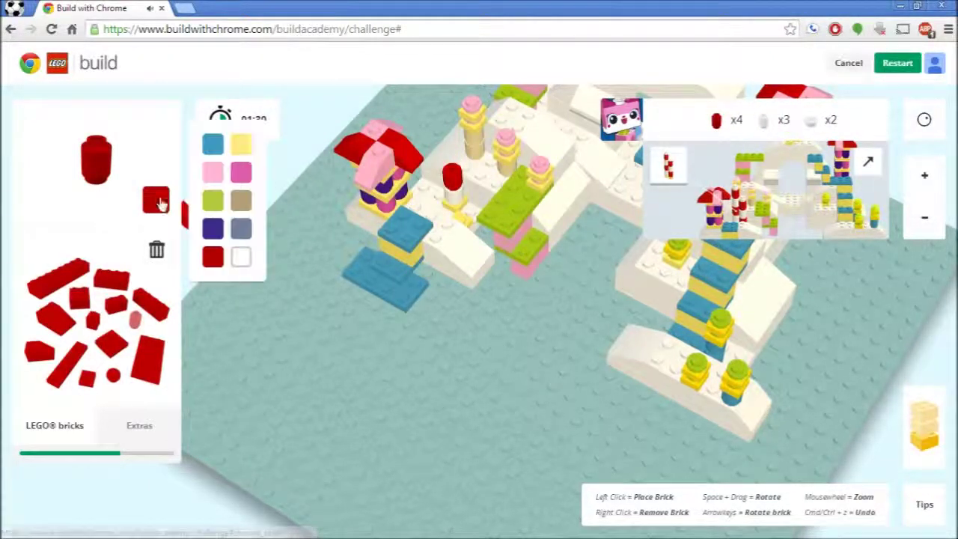
pyautogui.click(240, 256)
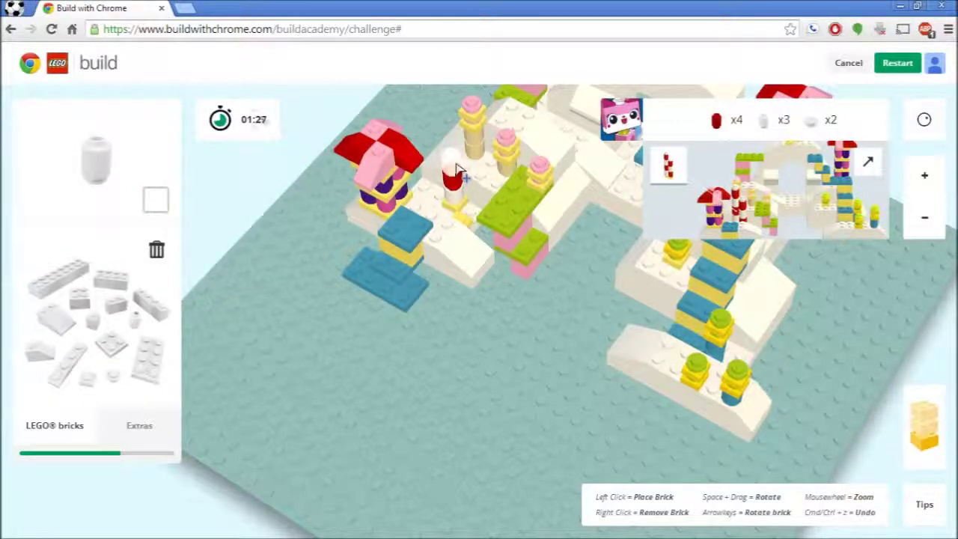
pyautogui.click(457, 171)
pyautogui.moveTo(165, 196)
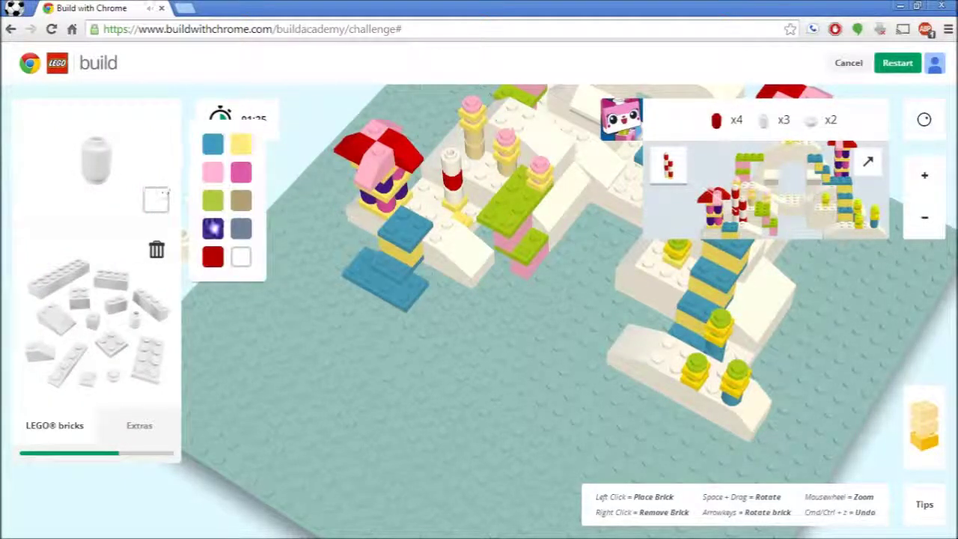
pyautogui.click(217, 257)
pyautogui.click(449, 163)
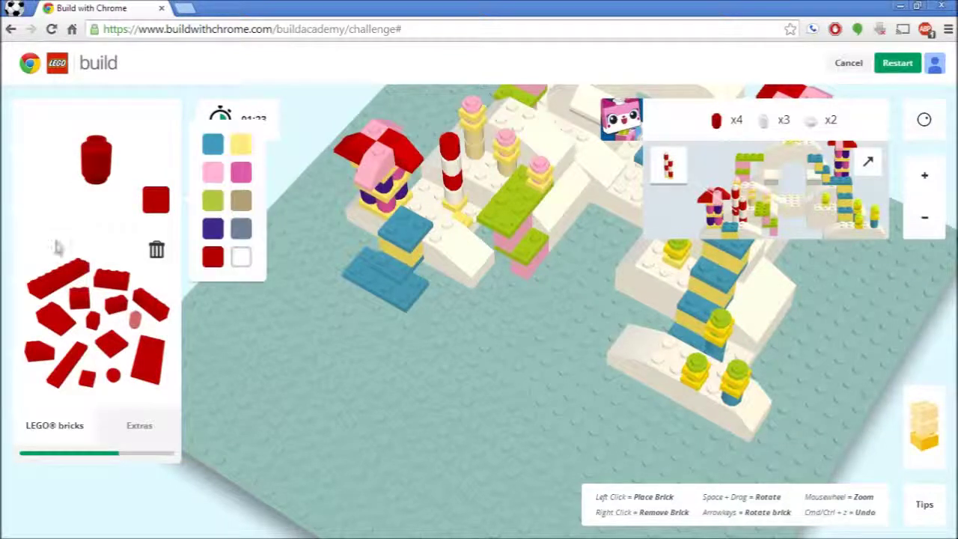
pyautogui.click(240, 258)
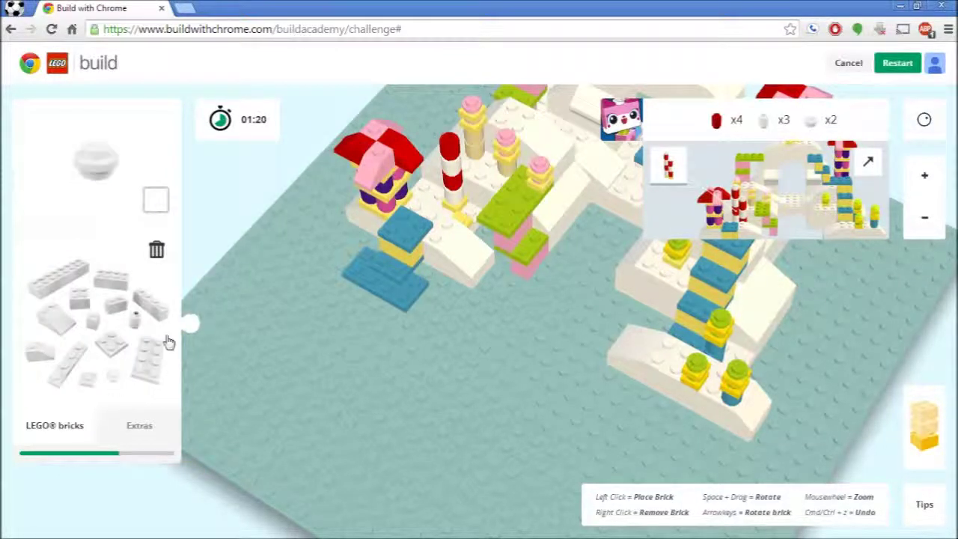
pyautogui.click(449, 149)
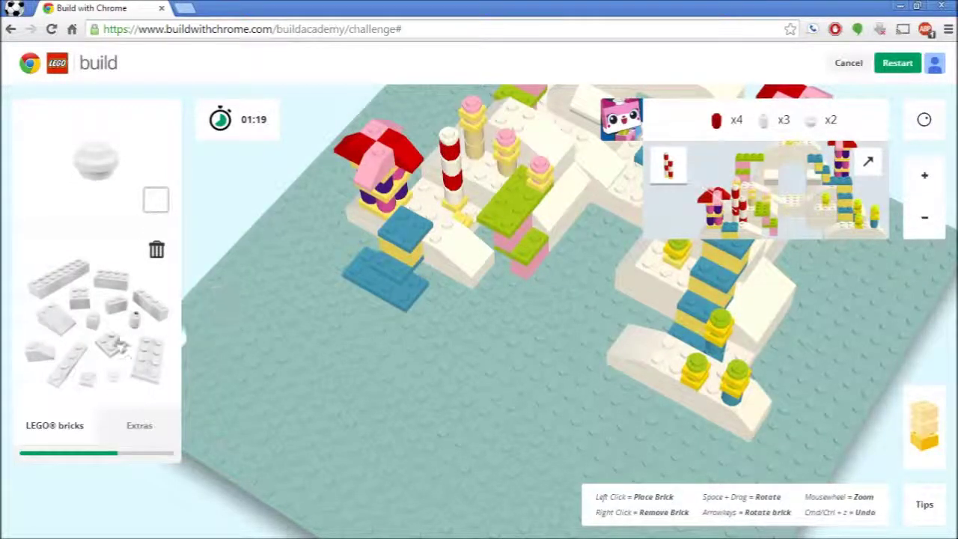
# - Build the second column on the neighbouring yellow plate from red, white and red round bricks, capped with a white 1x1 round plate
pyautogui.moveTo(159, 187)
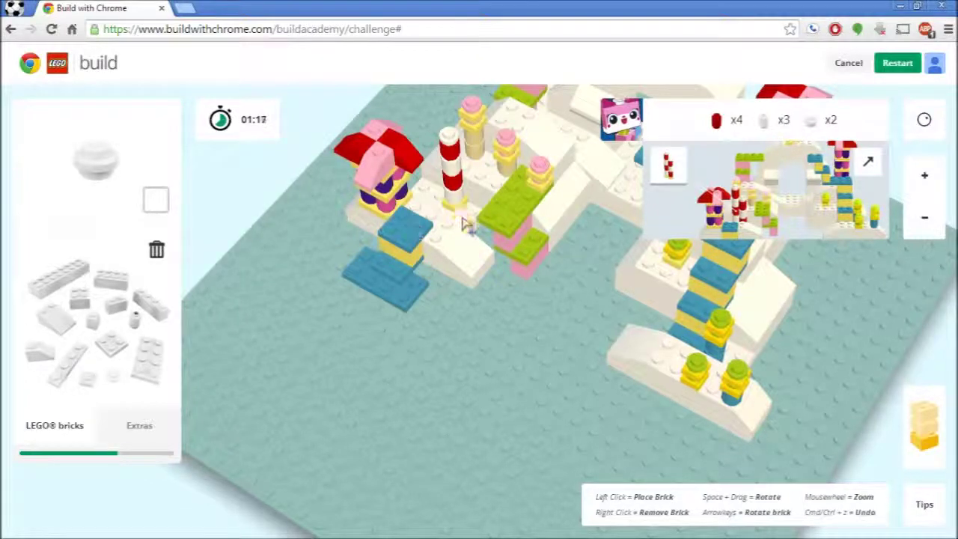
pyautogui.click(212, 256)
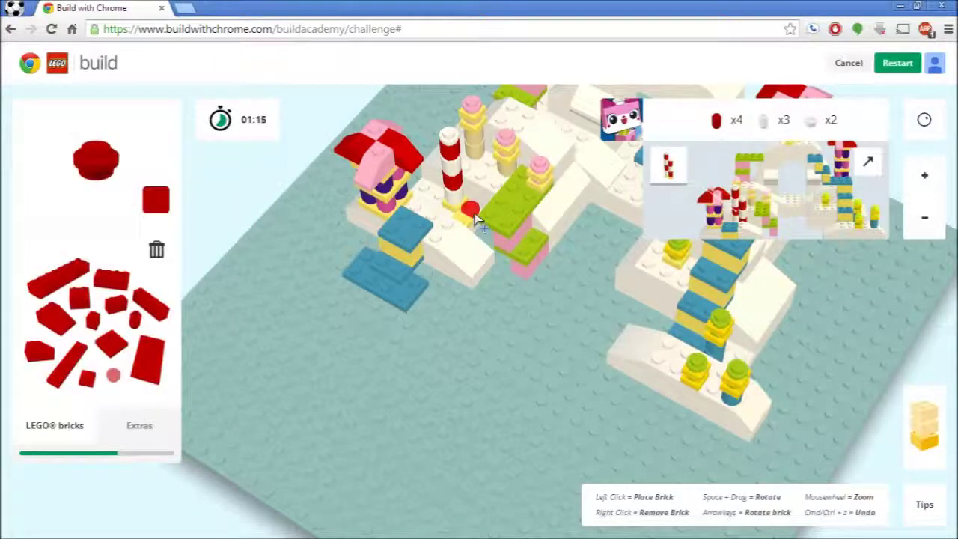
pyautogui.click(135, 320)
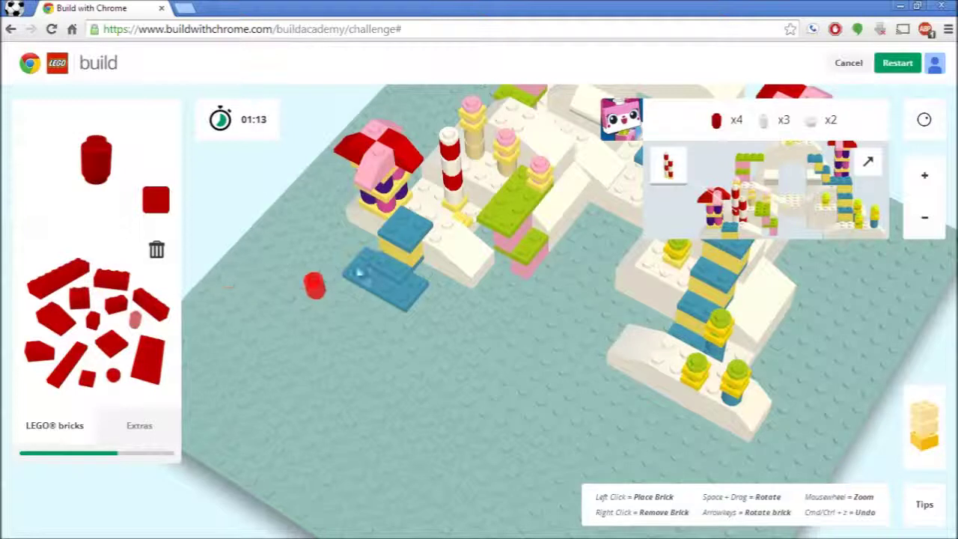
pyautogui.click(460, 218)
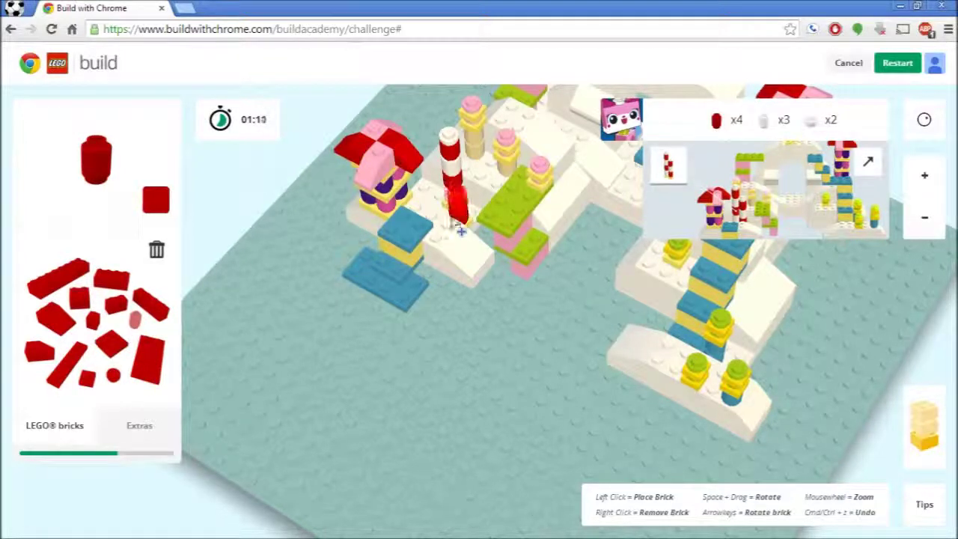
pyautogui.moveTo(157, 200)
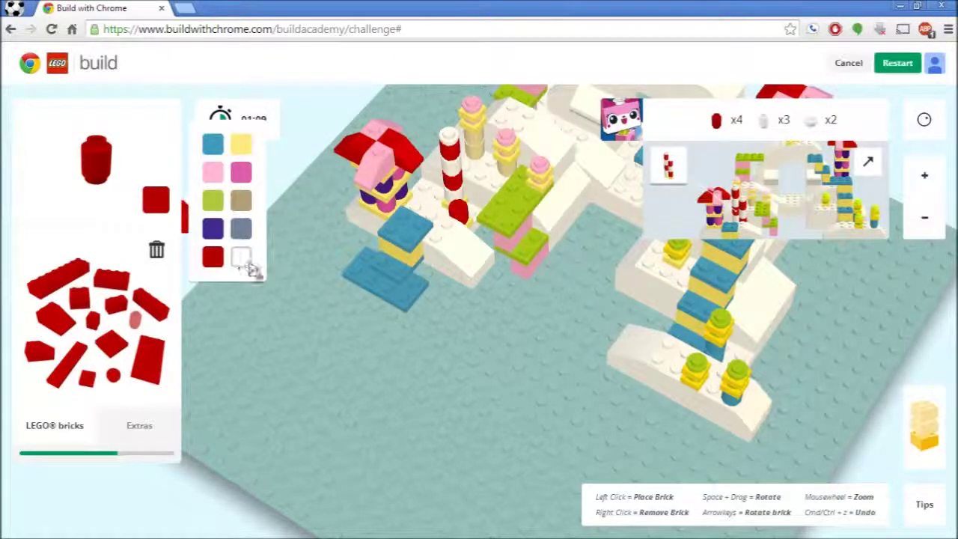
pyautogui.click(241, 258)
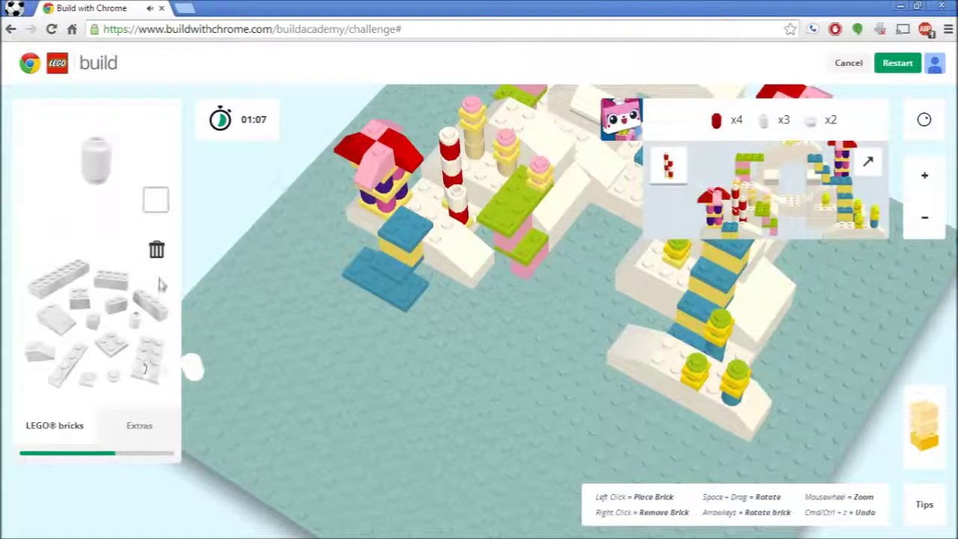
pyautogui.moveTo(157, 204)
pyautogui.click(212, 255)
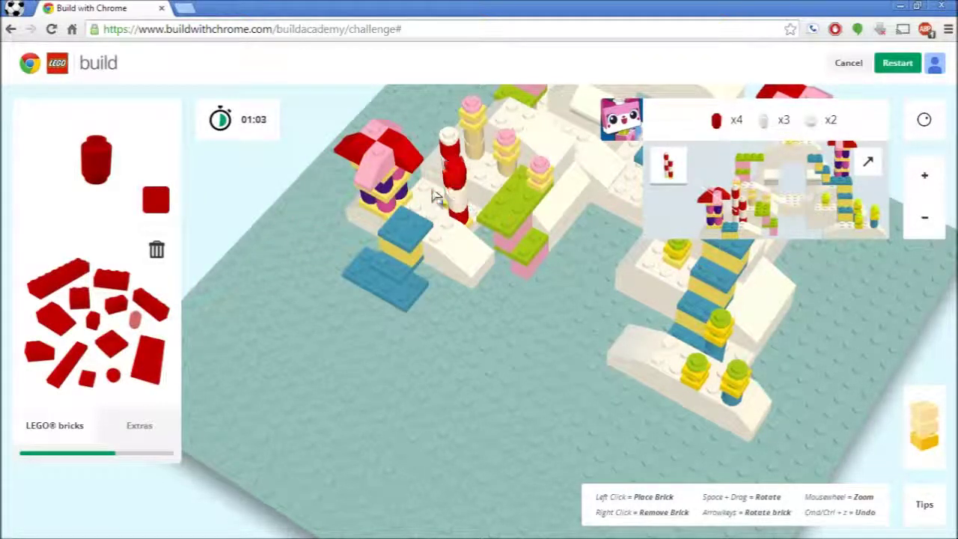
pyautogui.moveTo(156, 199)
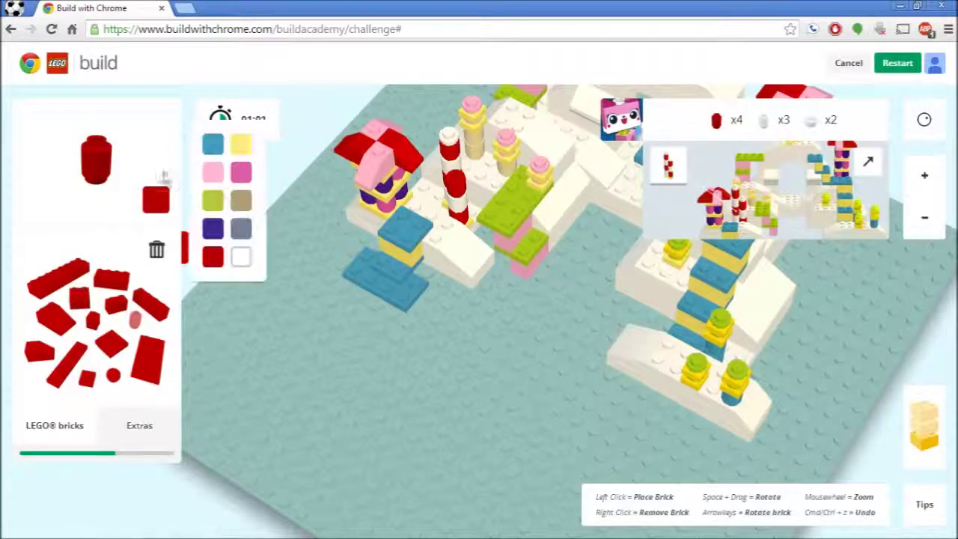
pyautogui.click(241, 257)
pyautogui.click(120, 382)
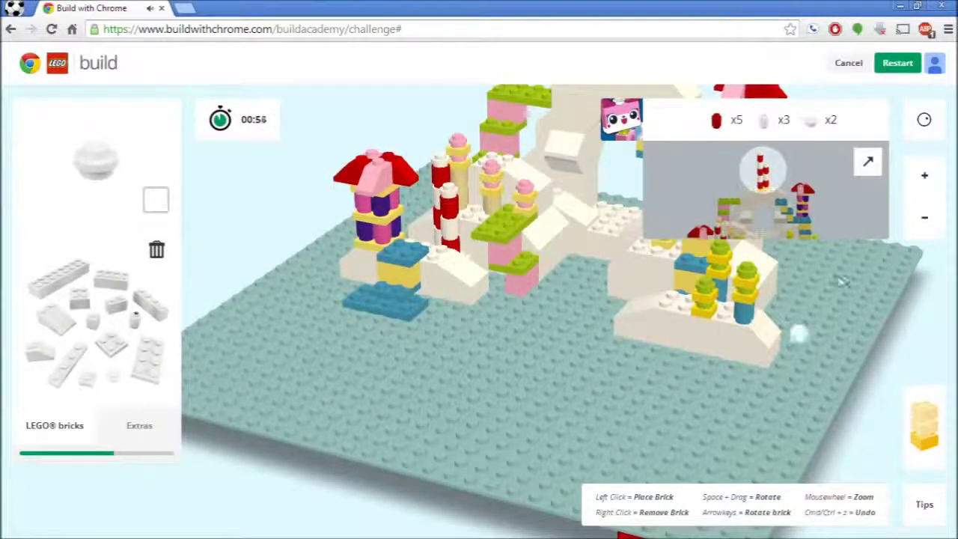
# - Place a red 1x1 round brick on each of the two yellow plates on top of the arch, undoing the misplaced white ones
pyautogui.click(925, 217)
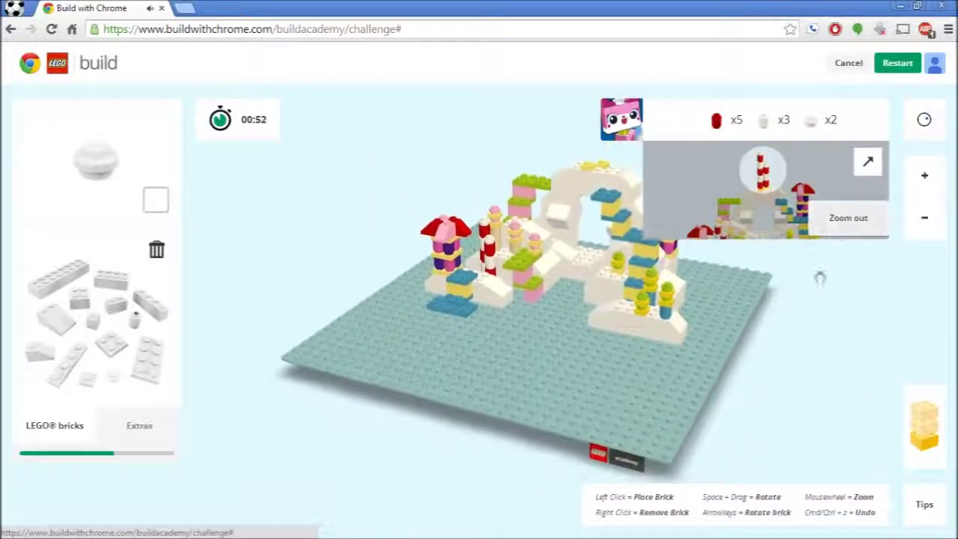
pyautogui.moveTo(490, 346); pyautogui.dragTo(7, 291)
pyautogui.moveTo(813, 461); pyautogui.dragTo(255, 294)
pyautogui.click(134, 318)
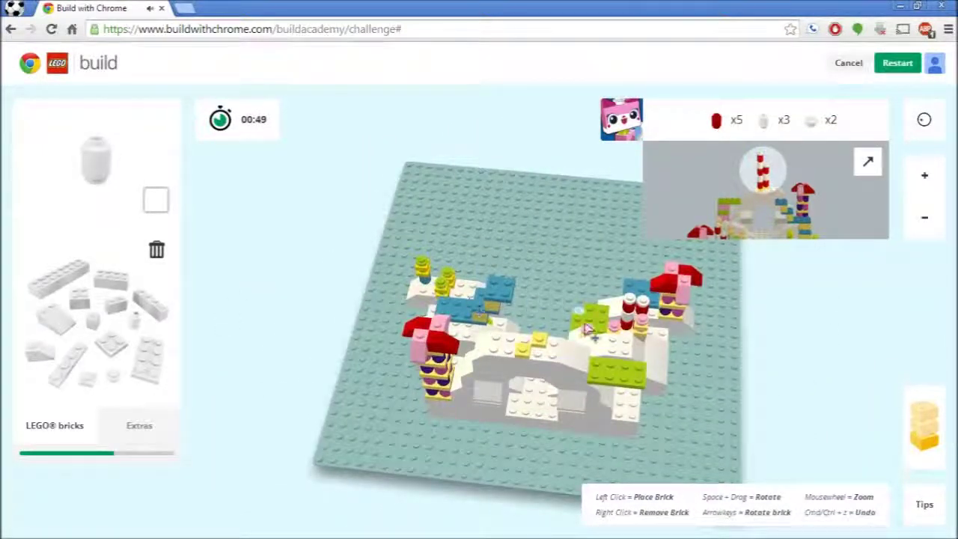
pyautogui.click(545, 343)
pyautogui.hotkey('ctrl', 'z')
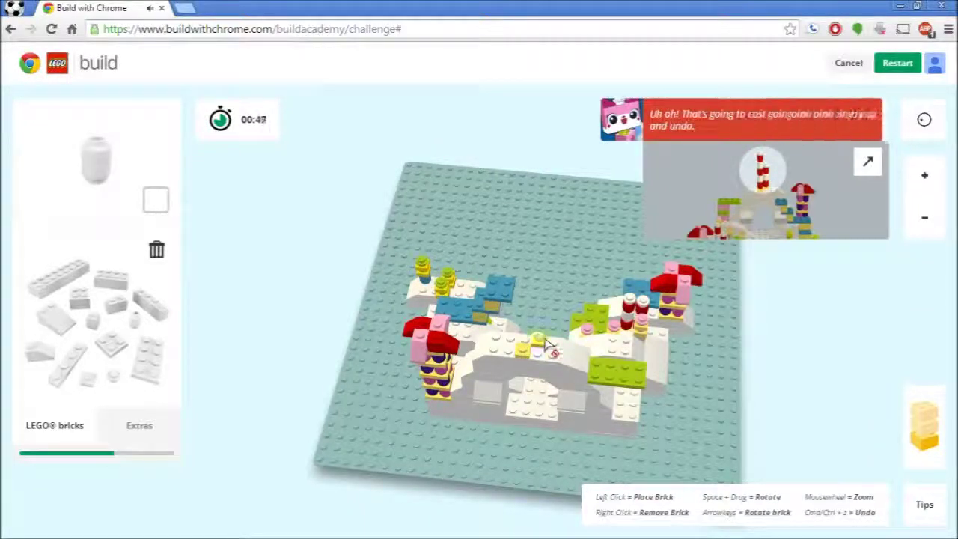
pyautogui.click(523, 353)
pyautogui.hotkey('ctrl', 'z')
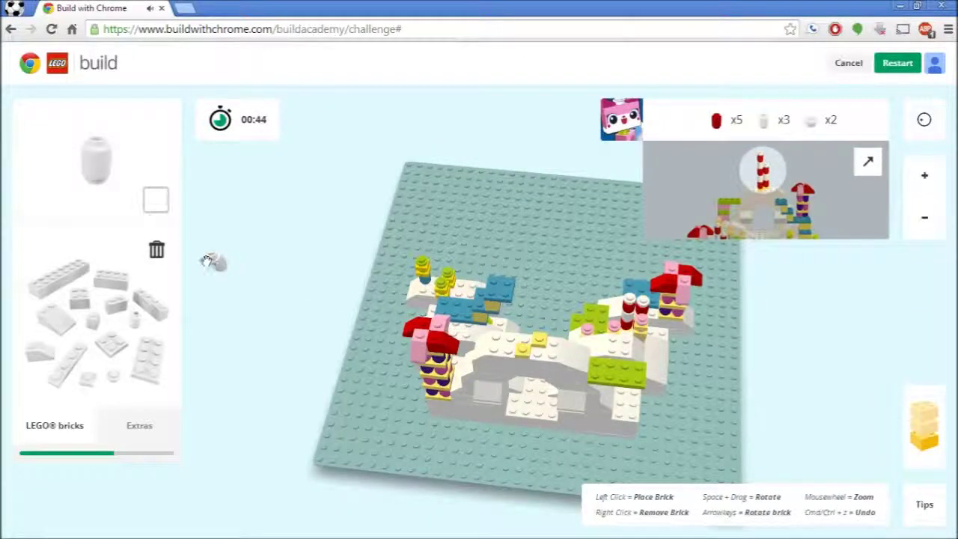
pyautogui.click(156, 200)
pyautogui.click(212, 258)
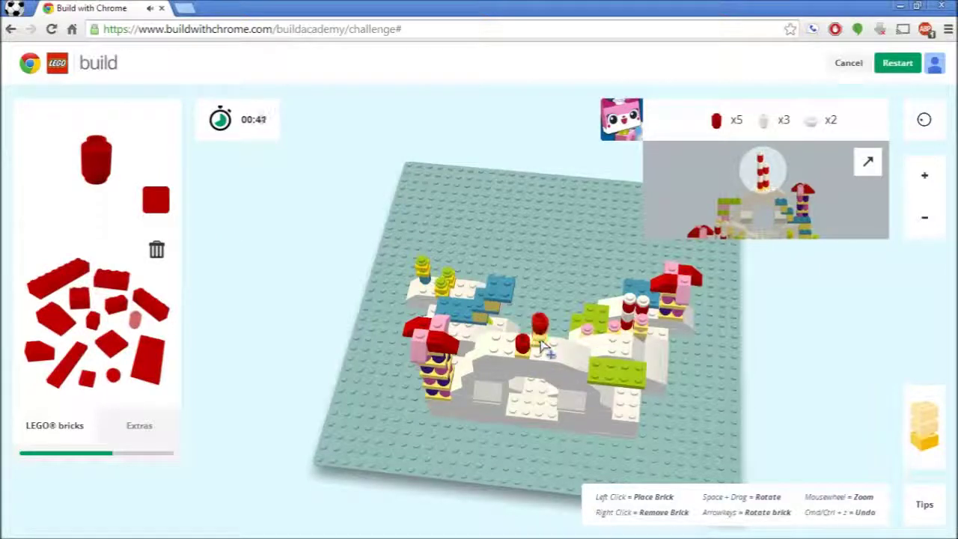
# - Stack a white round brick and a red round brick on both columns on top of the arch
pyautogui.moveTo(162, 201)
pyautogui.click(239, 258)
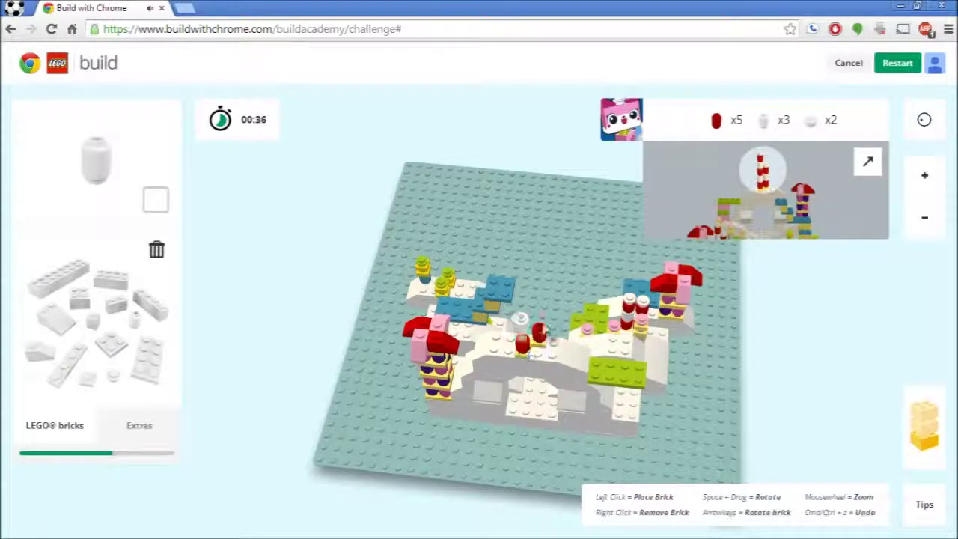
pyautogui.click(544, 333)
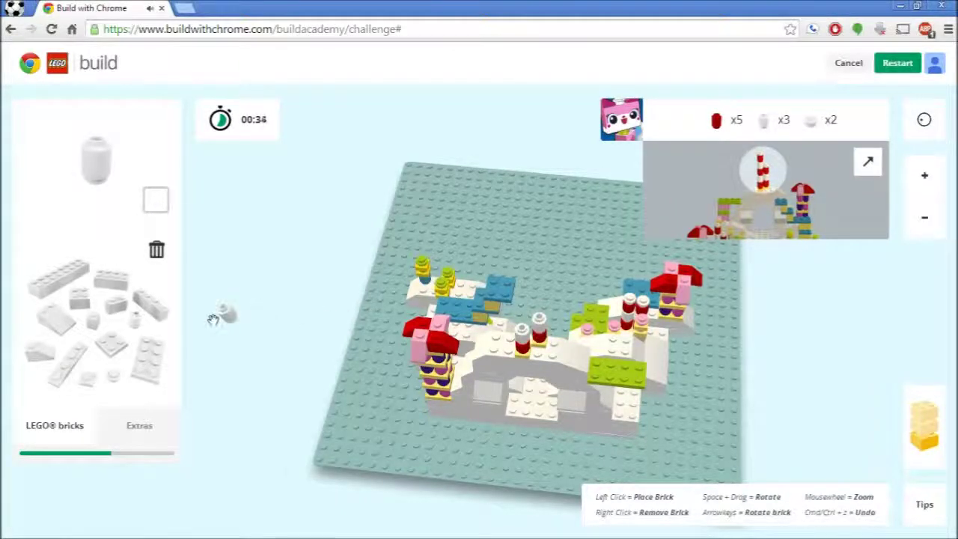
pyautogui.moveTo(155, 201)
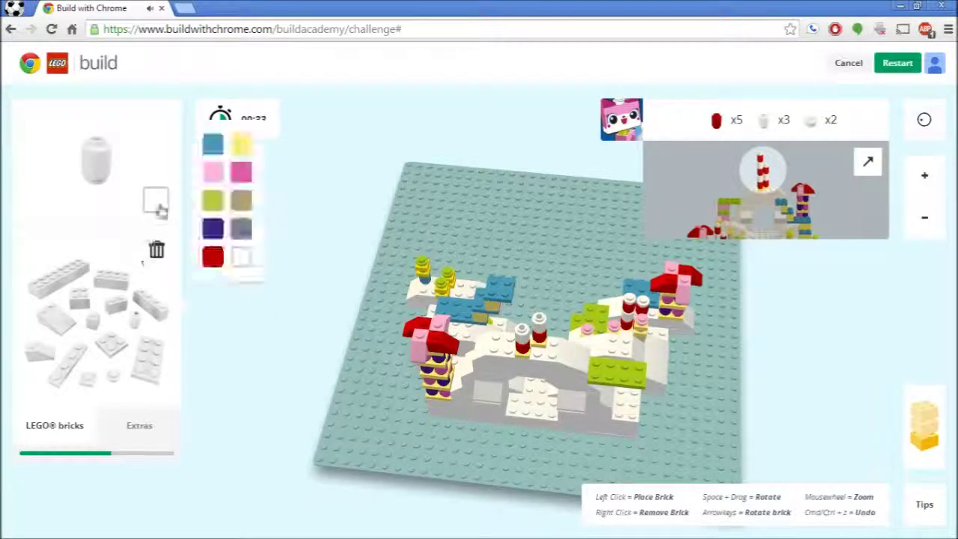
pyautogui.click(213, 255)
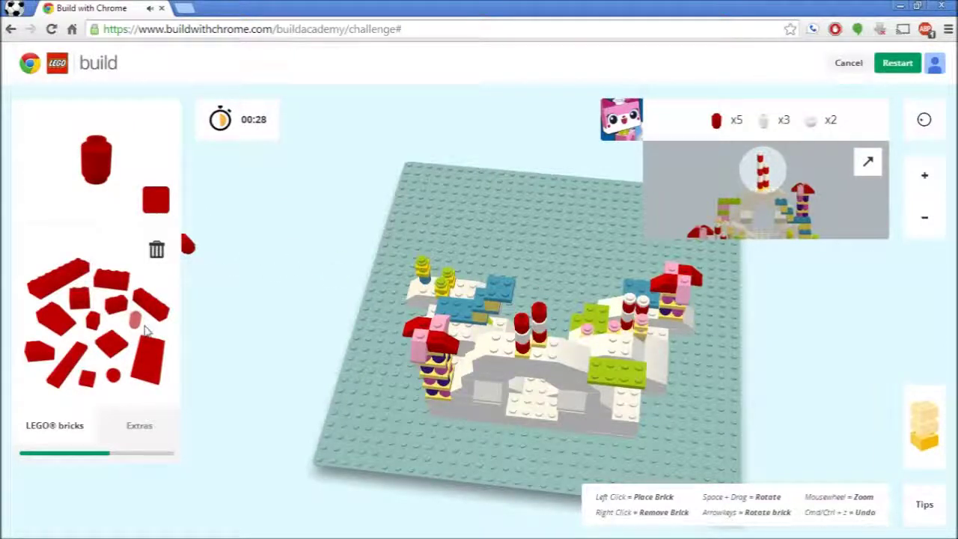
# - Extend only the rear arch column with a white and a red round brick, undoing the white one misplaced on the front column
pyautogui.moveTo(155, 200)
pyautogui.click(245, 258)
pyautogui.click(526, 320)
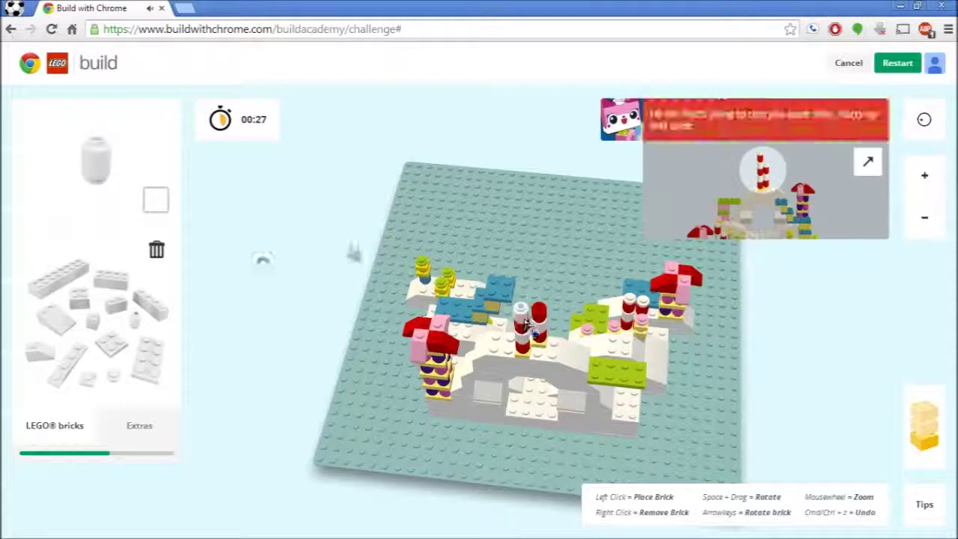
pyautogui.hotkey('ctrl', 'z')
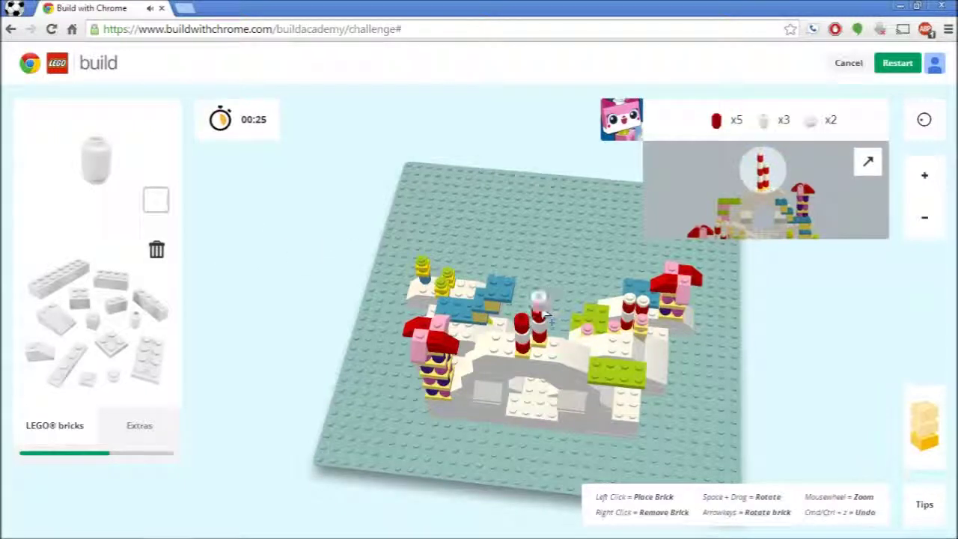
pyautogui.moveTo(156, 200)
pyautogui.click(212, 254)
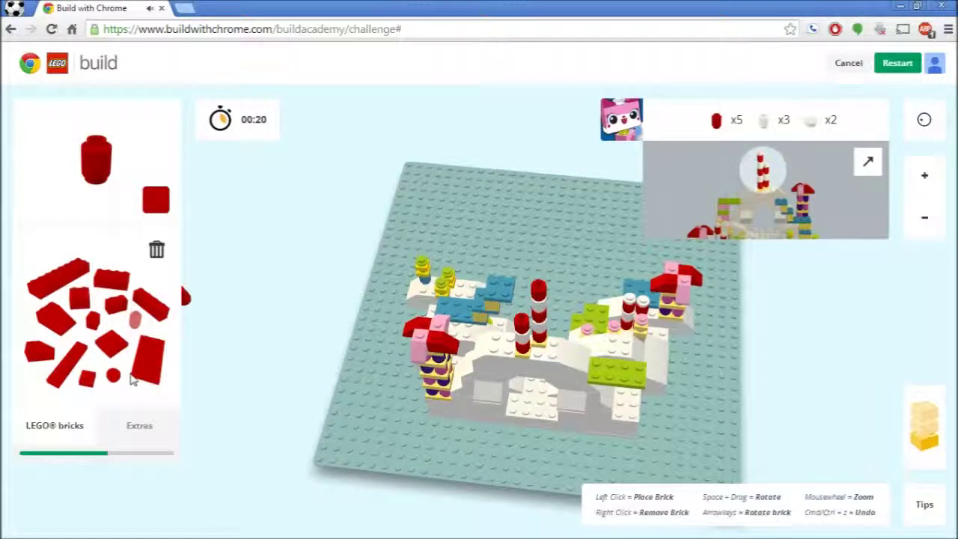
# - Cap both columns on top of the arch with white 1x1 round plates
pyautogui.moveTo(156, 200)
pyautogui.click(242, 254)
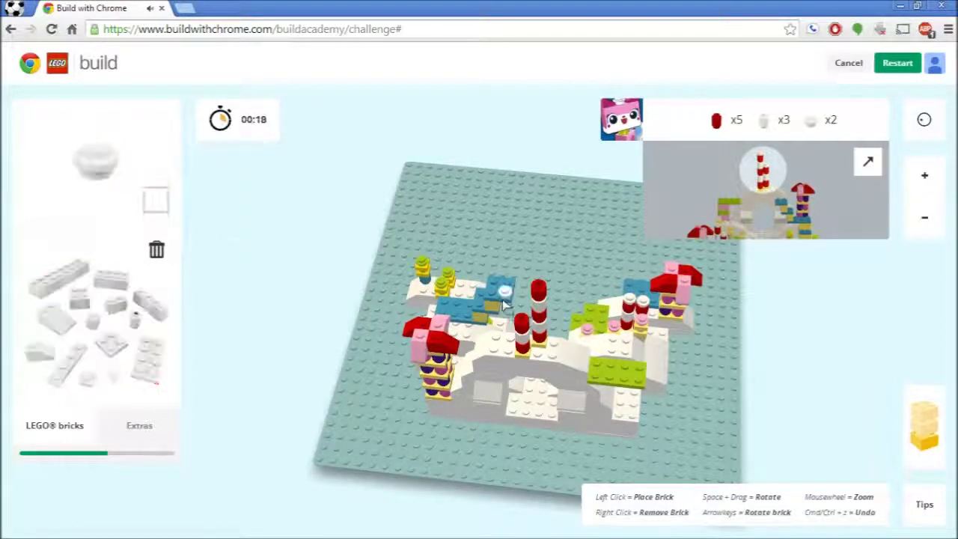
pyautogui.click(538, 283)
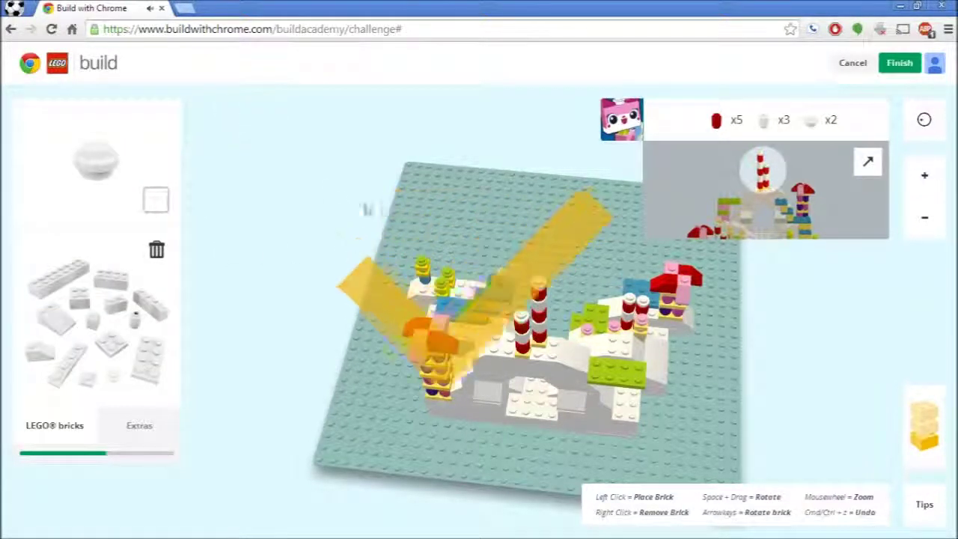